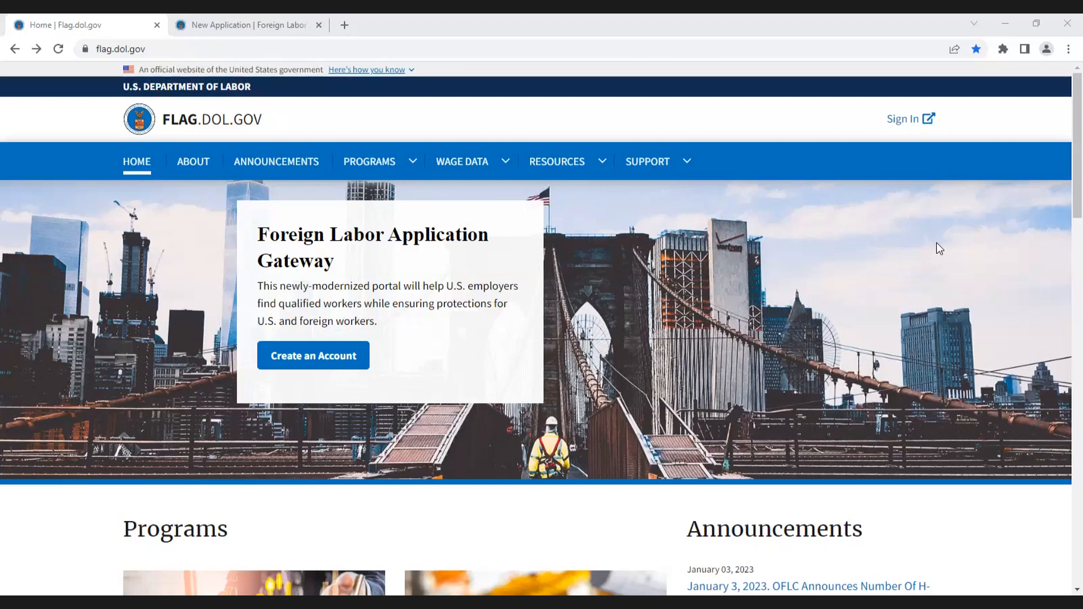
Step: Open the sign-in page and switch to the tab with the signed-in FLAG application dashboard
click(664, 162)
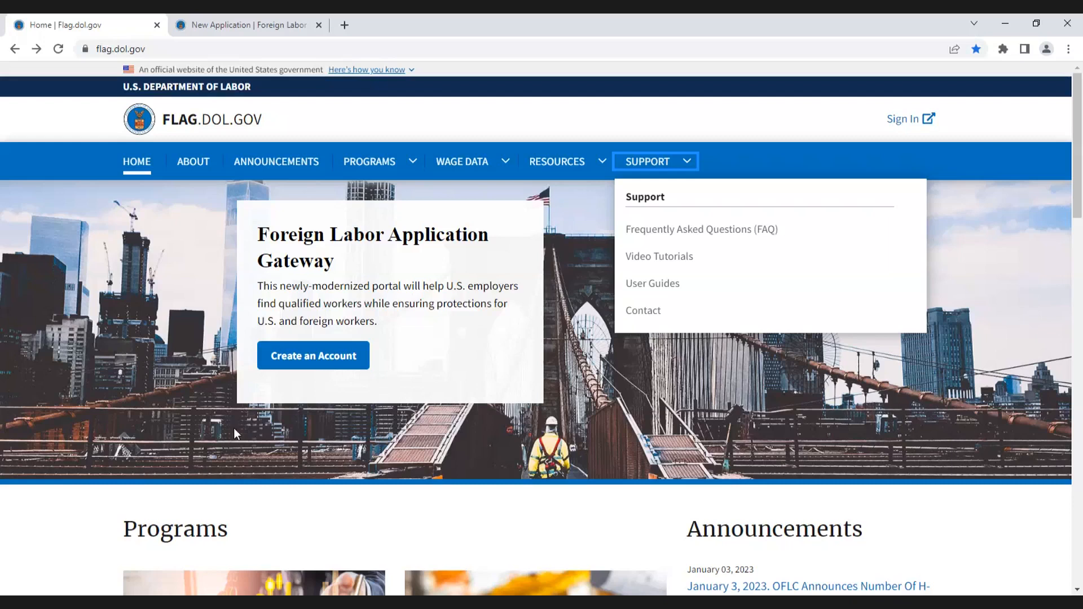
click(896, 125)
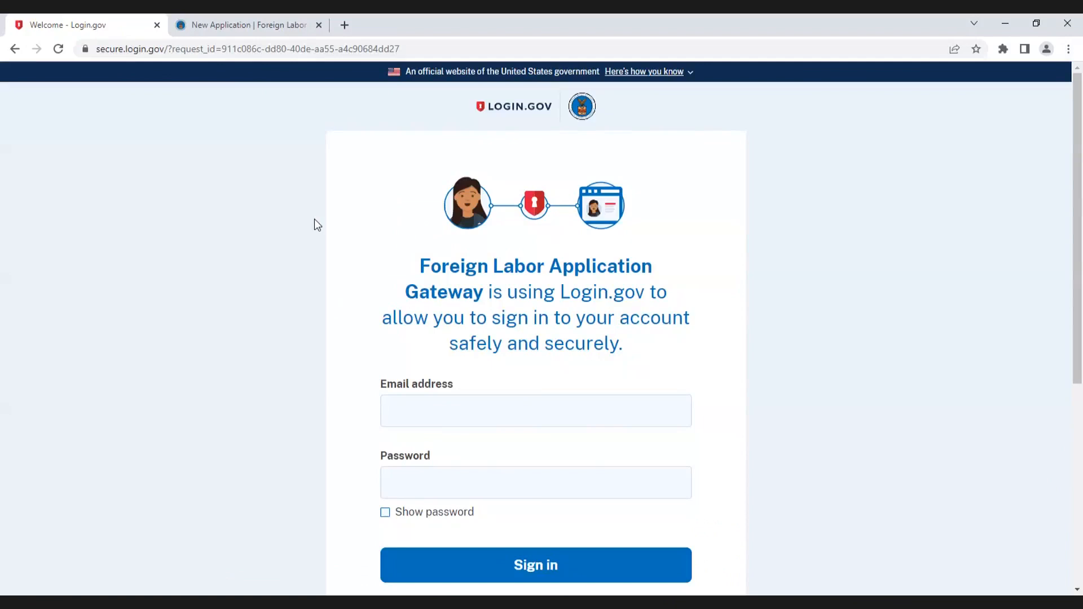
click(249, 31)
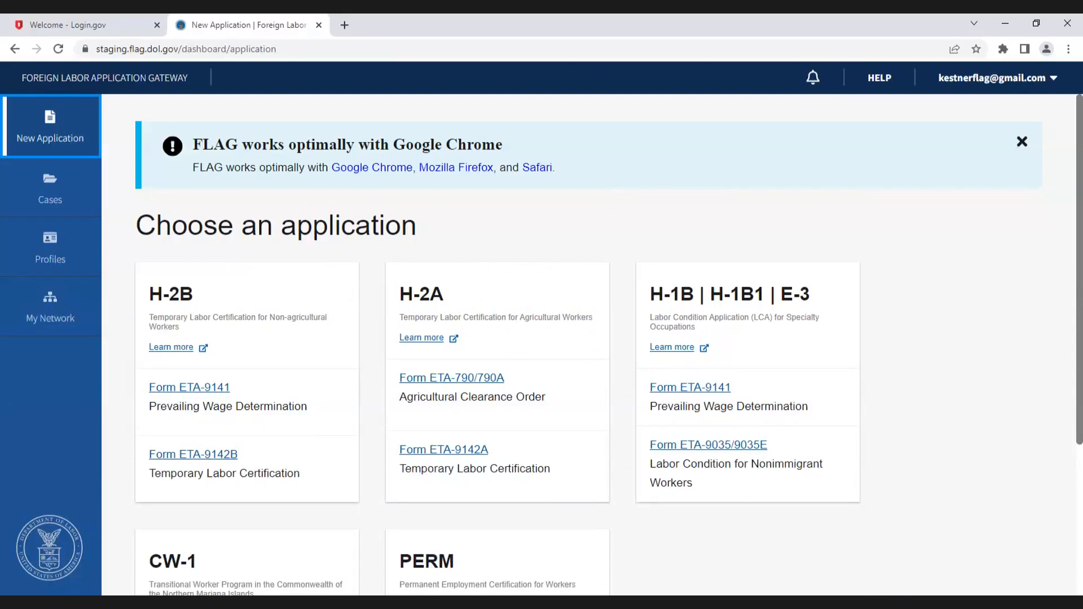
Step: Start a new PERM Form ETA-9089 Permanent Employment Certification application
scroll(632, 536, down, 3)
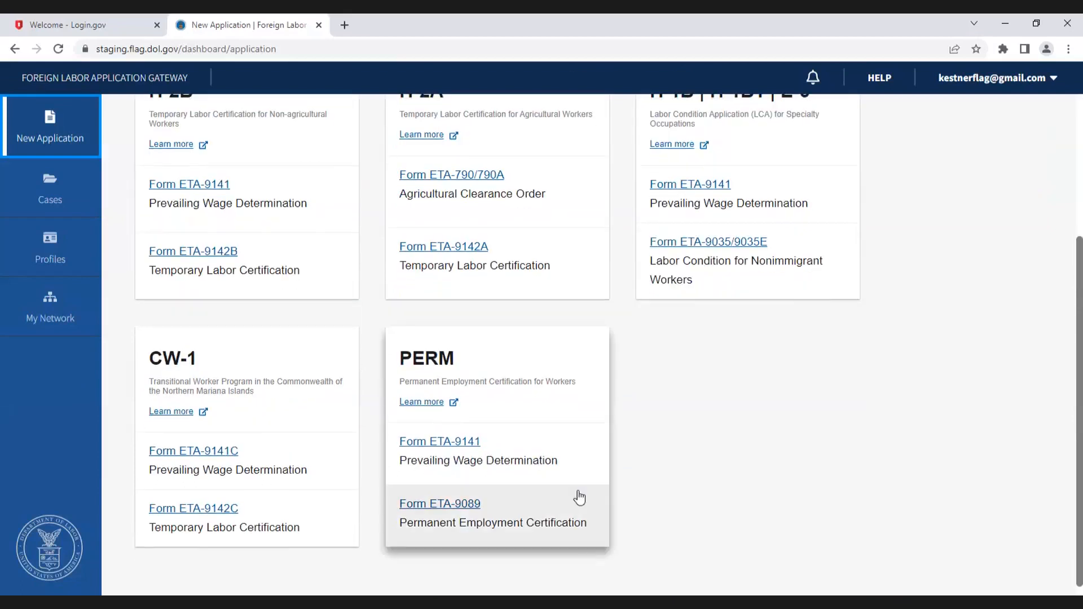
scroll(579, 498, up, 3)
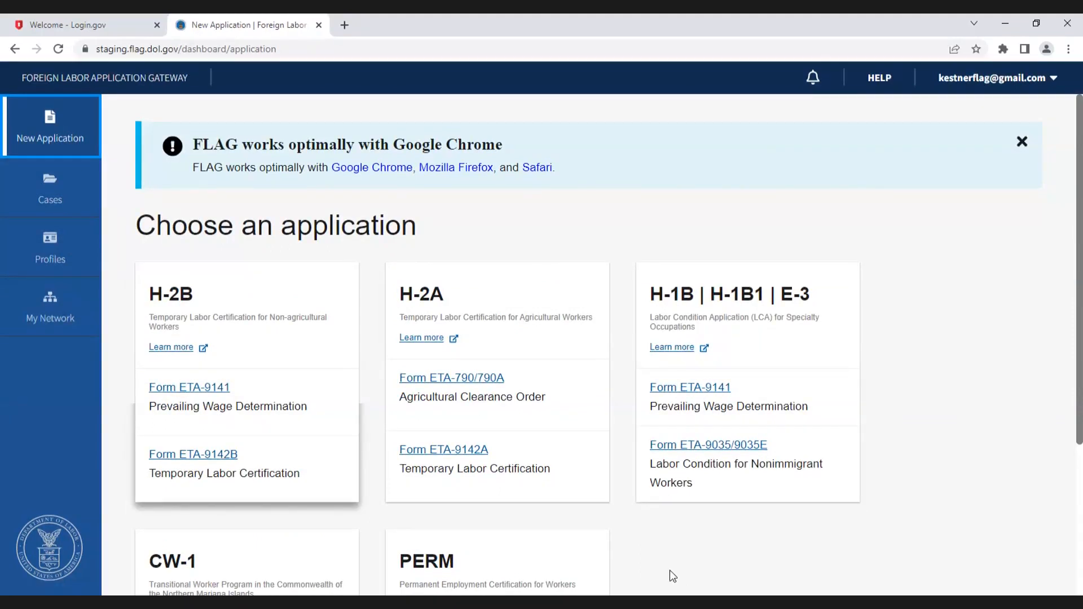
scroll(759, 568, down, 4)
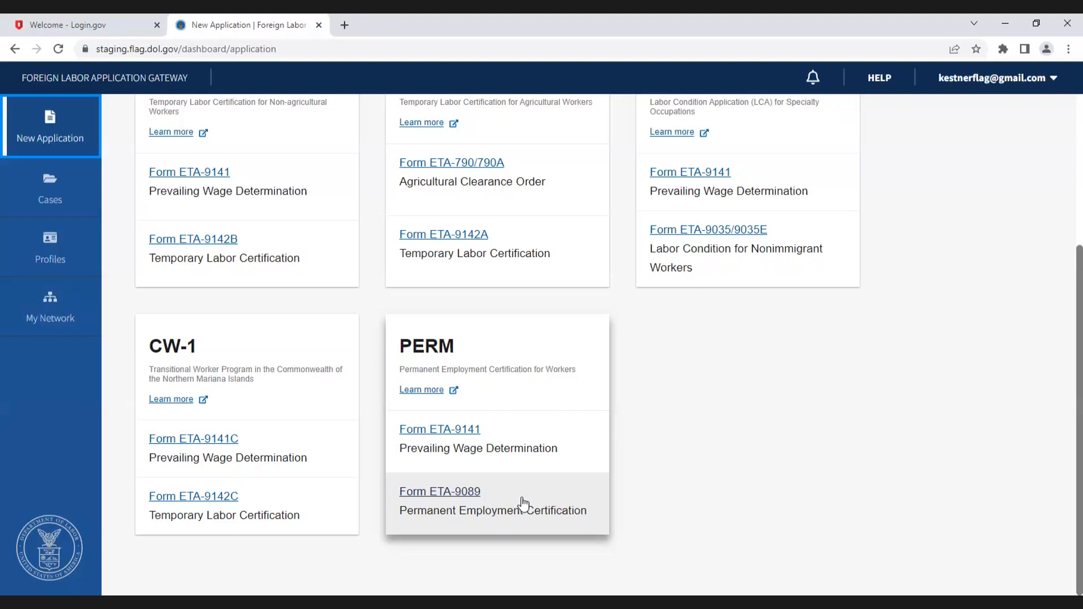
click(462, 496)
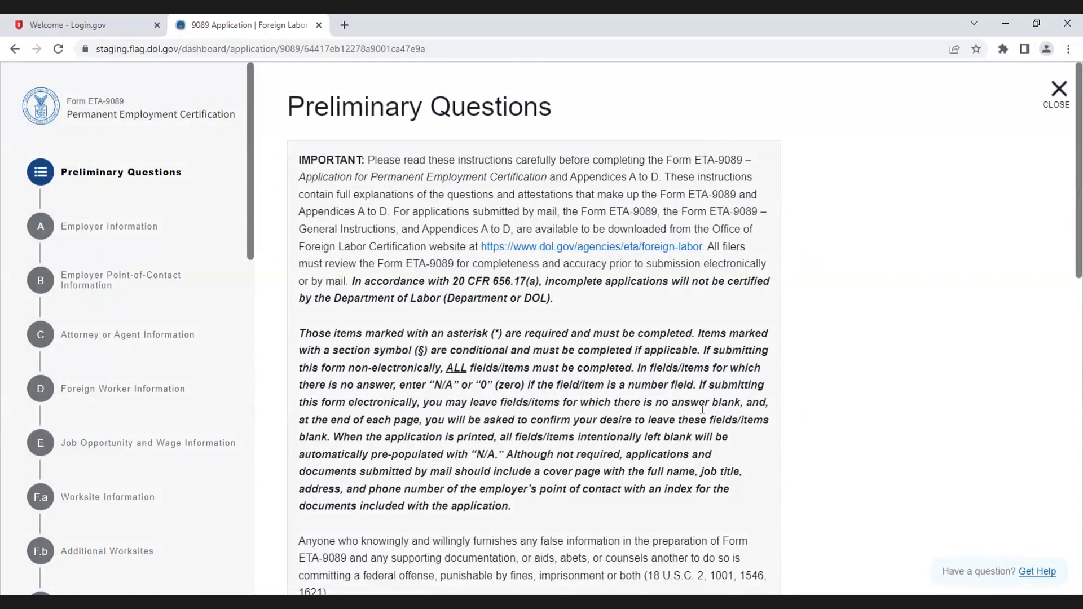
Step: Select occupation type 1a, professional occupation, and answer No to the supervised recruitment question
scroll(702, 409, down, 10)
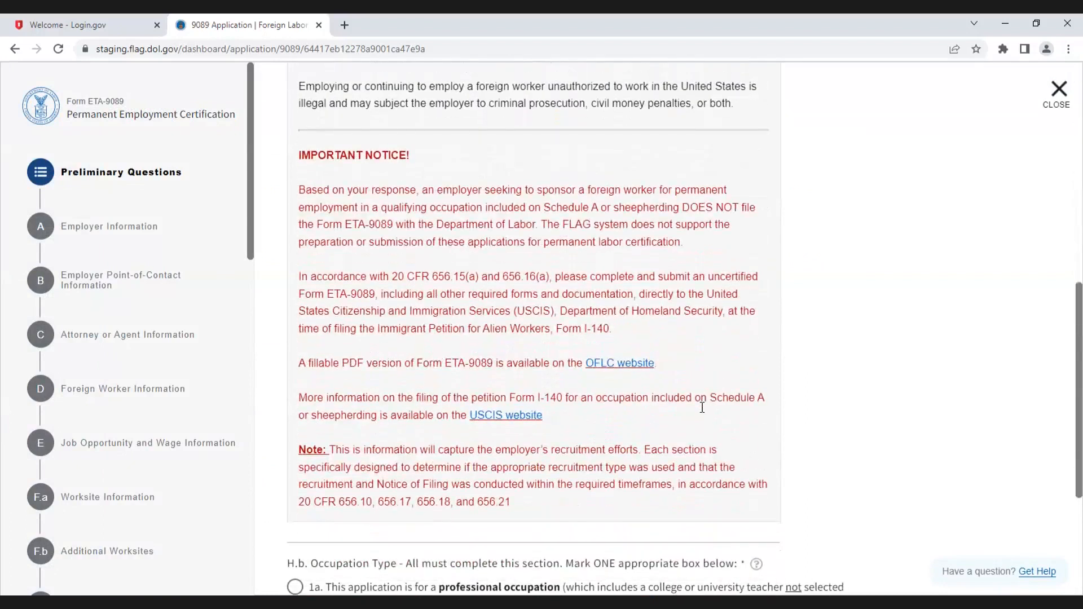
scroll(702, 408, down, 4)
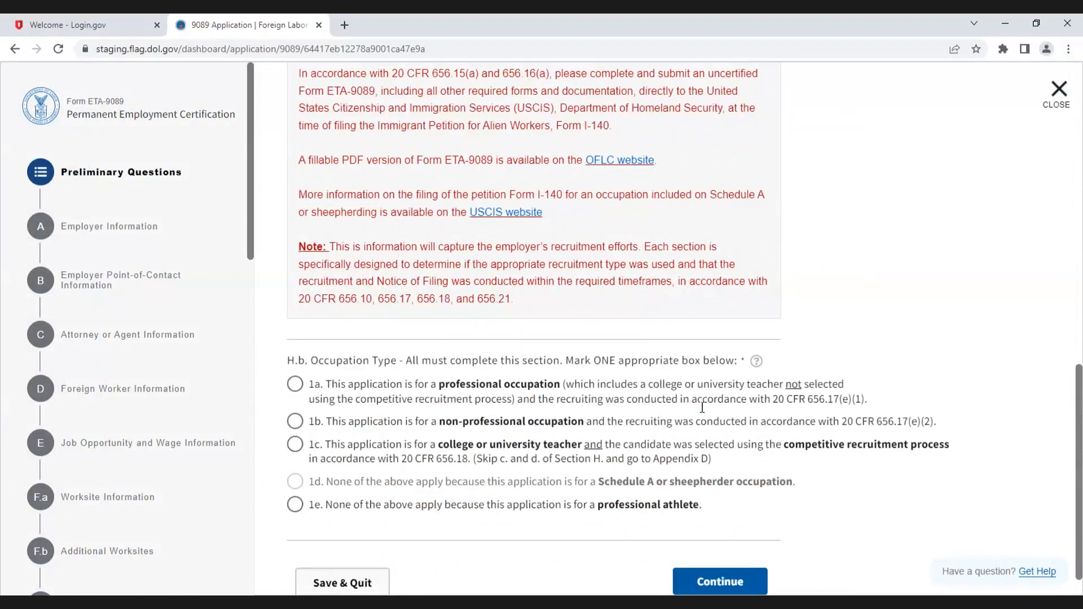
scroll(702, 407, down, 1)
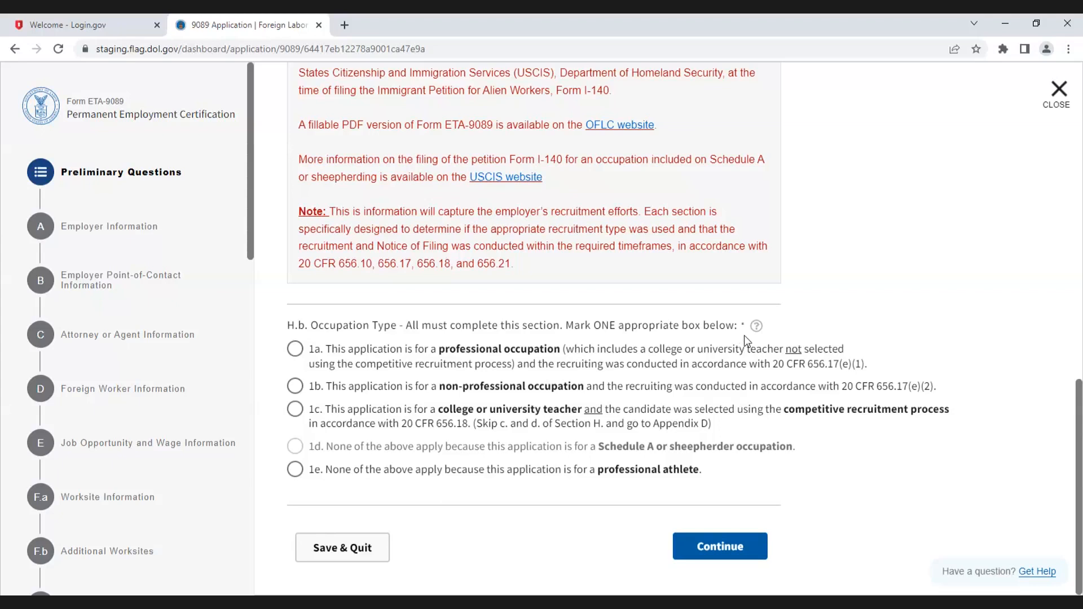
click(756, 327)
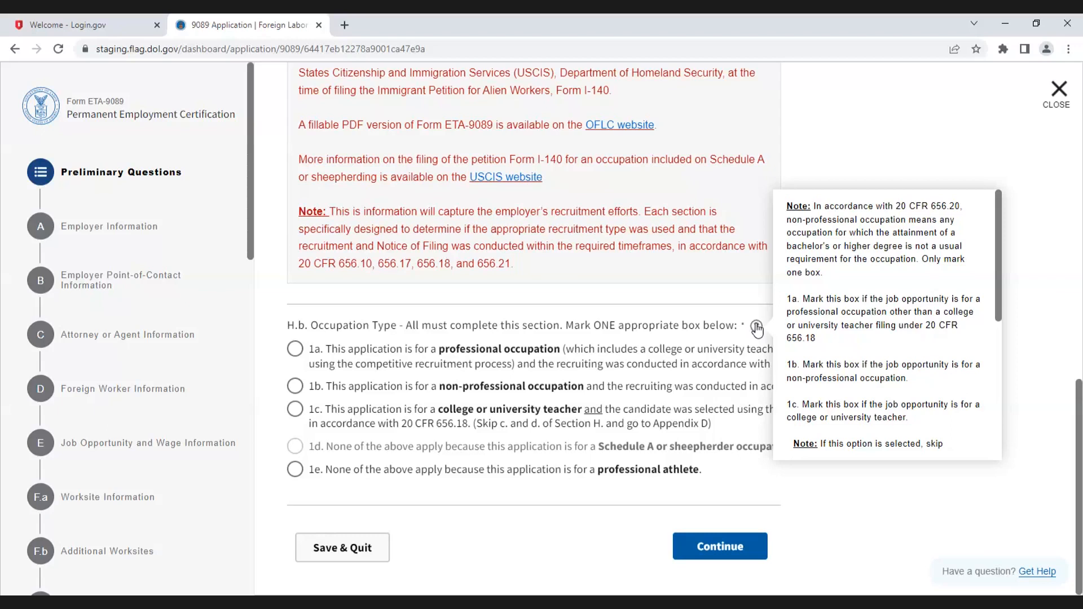
click(294, 351)
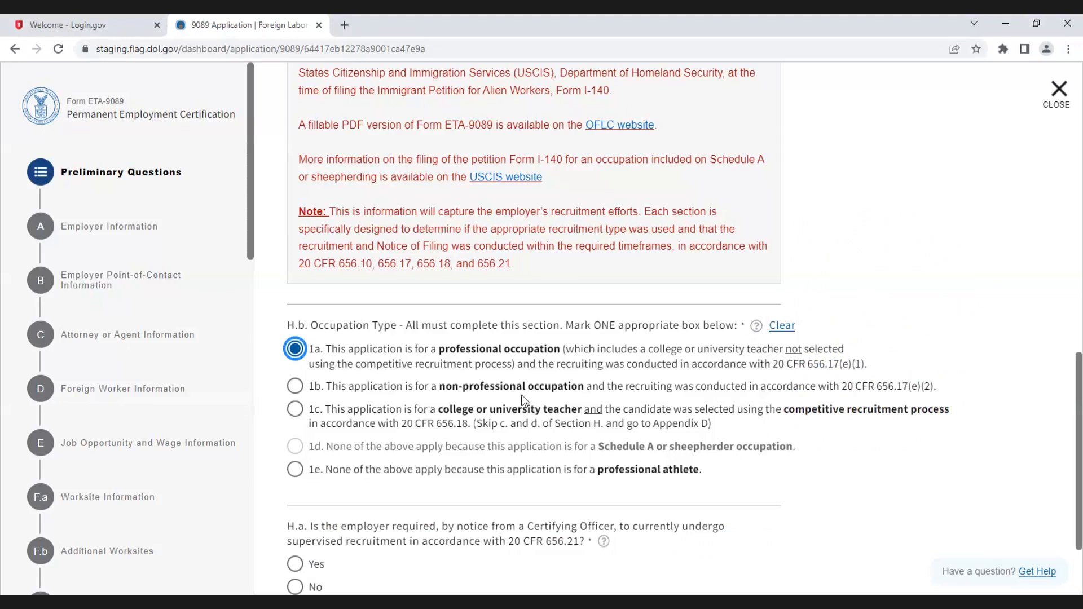
click(482, 391)
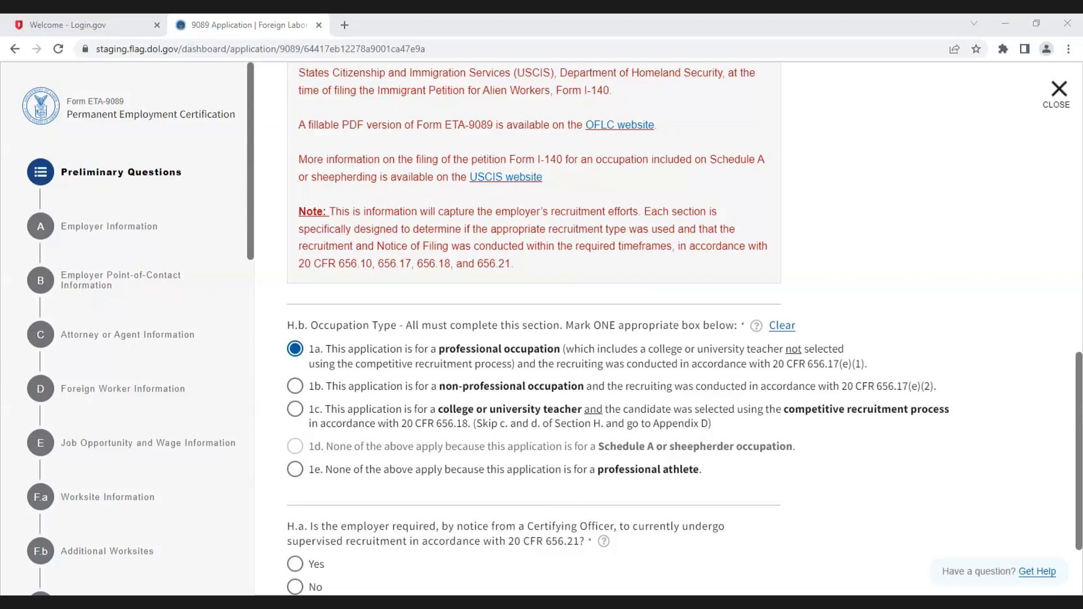
scroll(551, 397, down, 2)
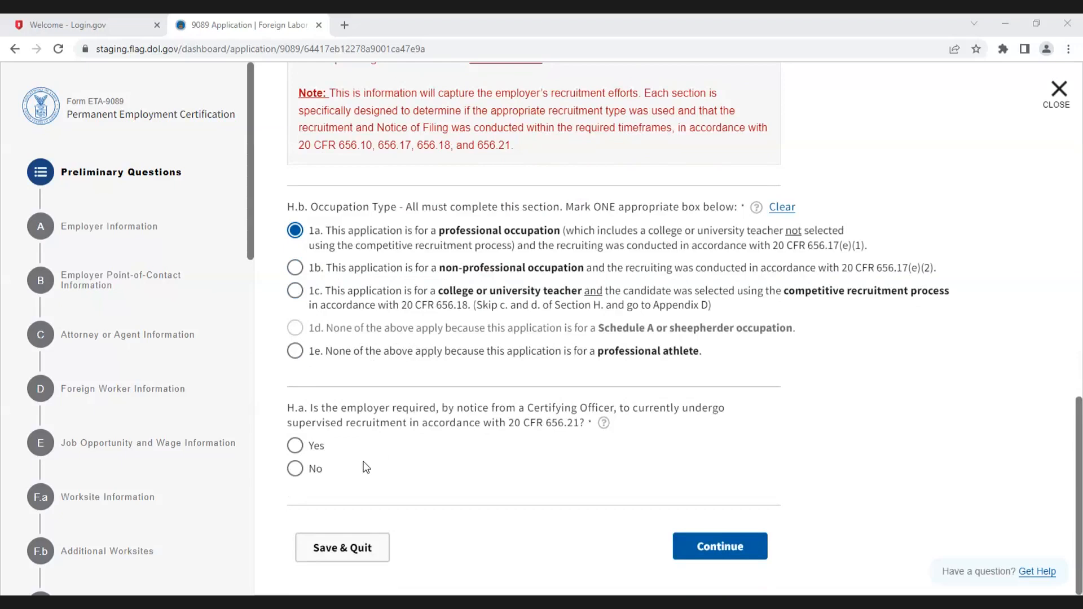
click(295, 469)
Step: Search the PWD case lookup for developer and link the Website Developer case dated April 17, 2023
scroll(471, 484, down, 3)
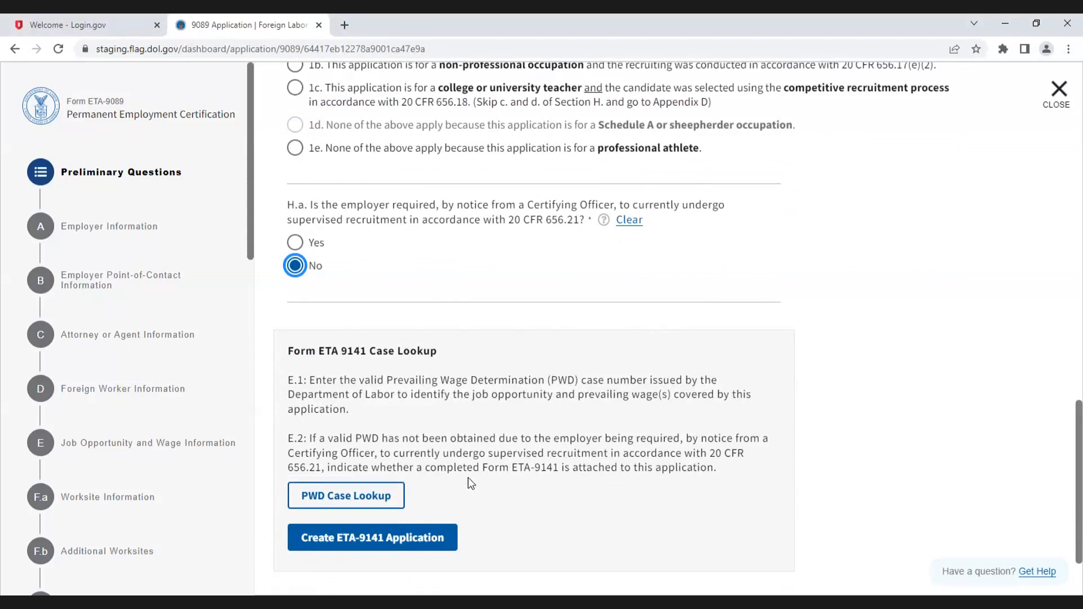
click(361, 495)
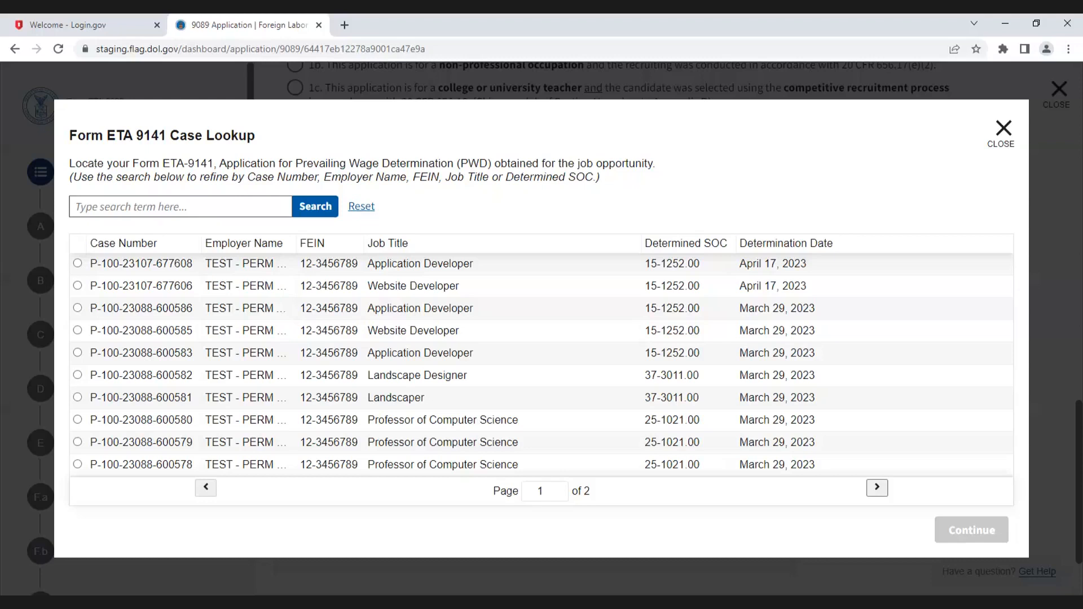
click(108, 206)
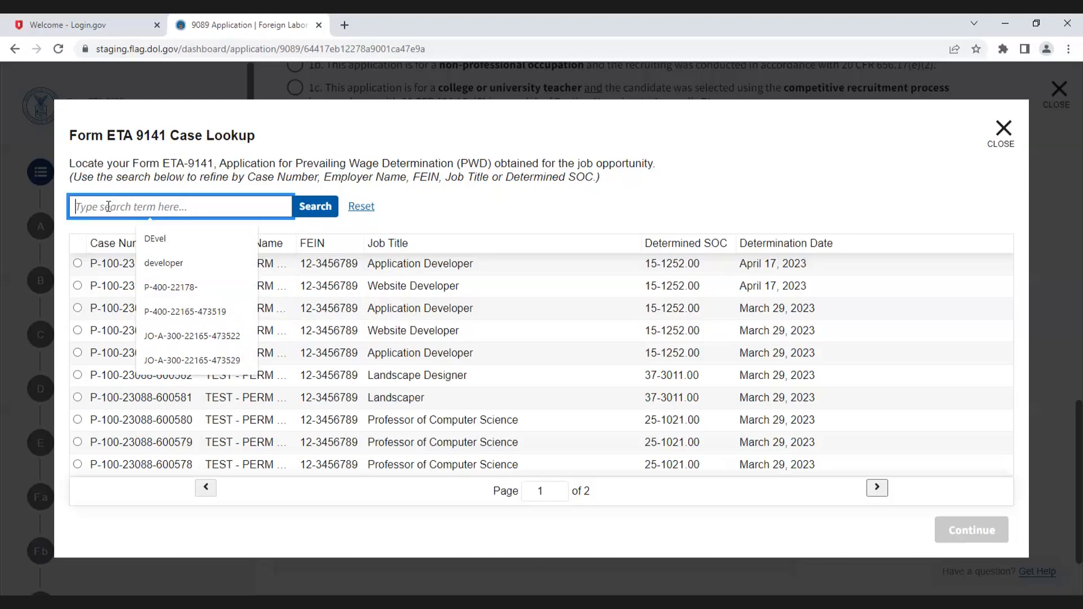
text(developer)
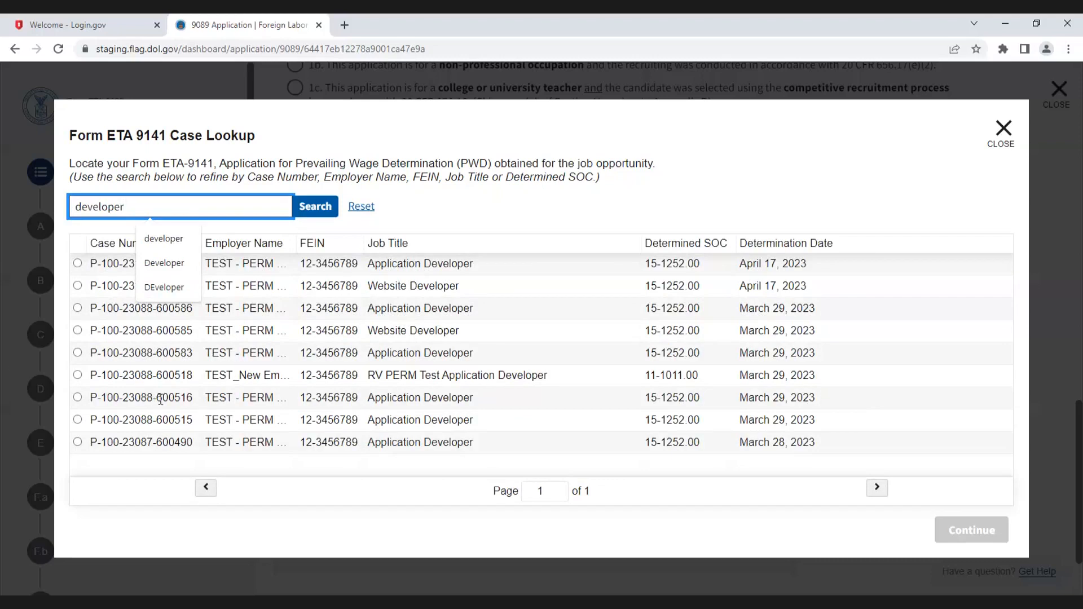
click(77, 286)
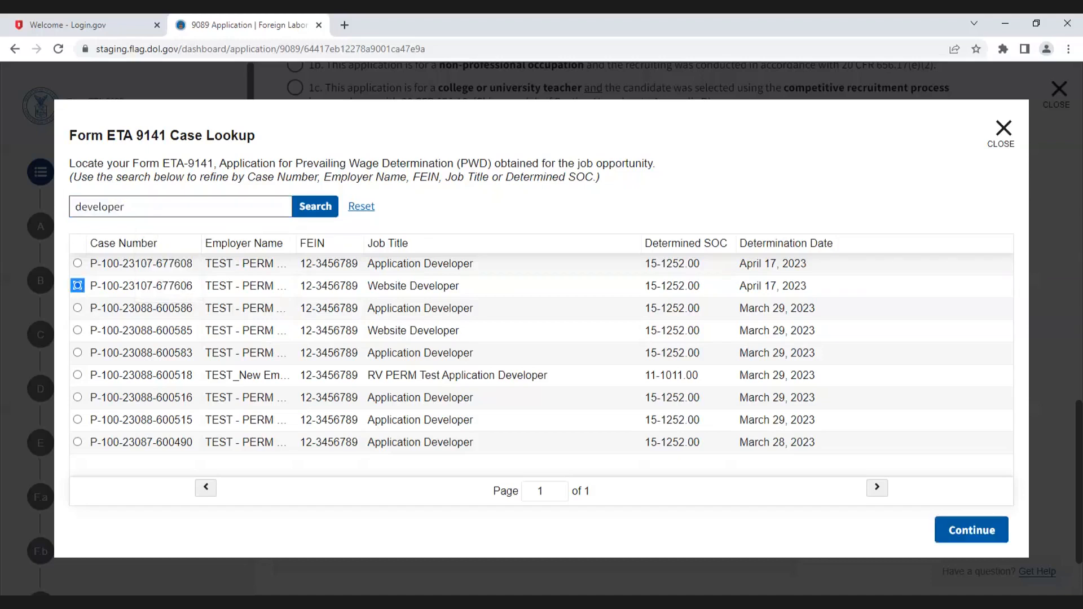
click(965, 533)
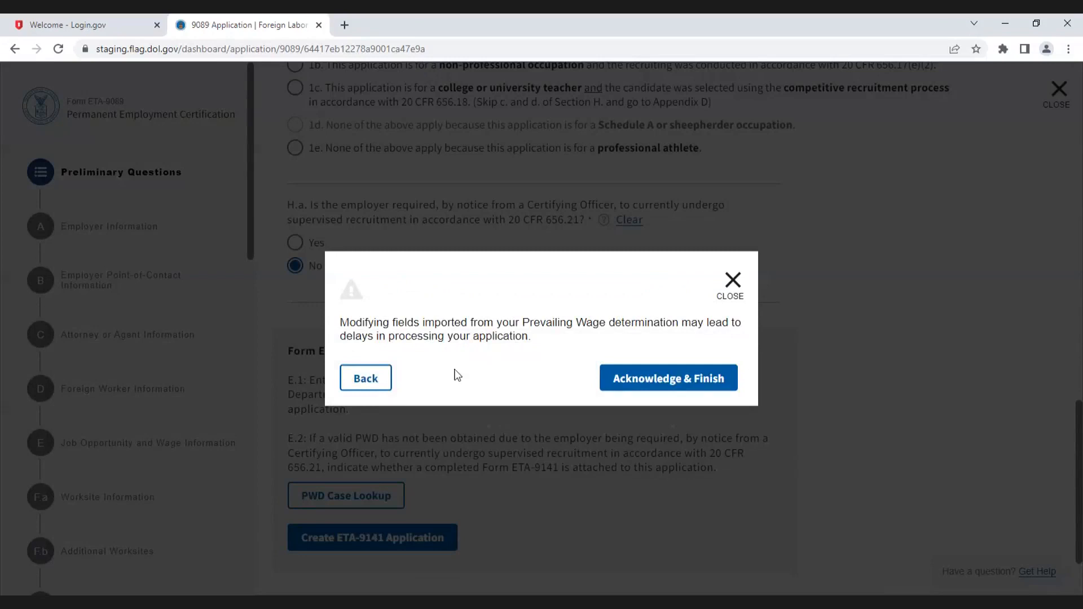
click(649, 376)
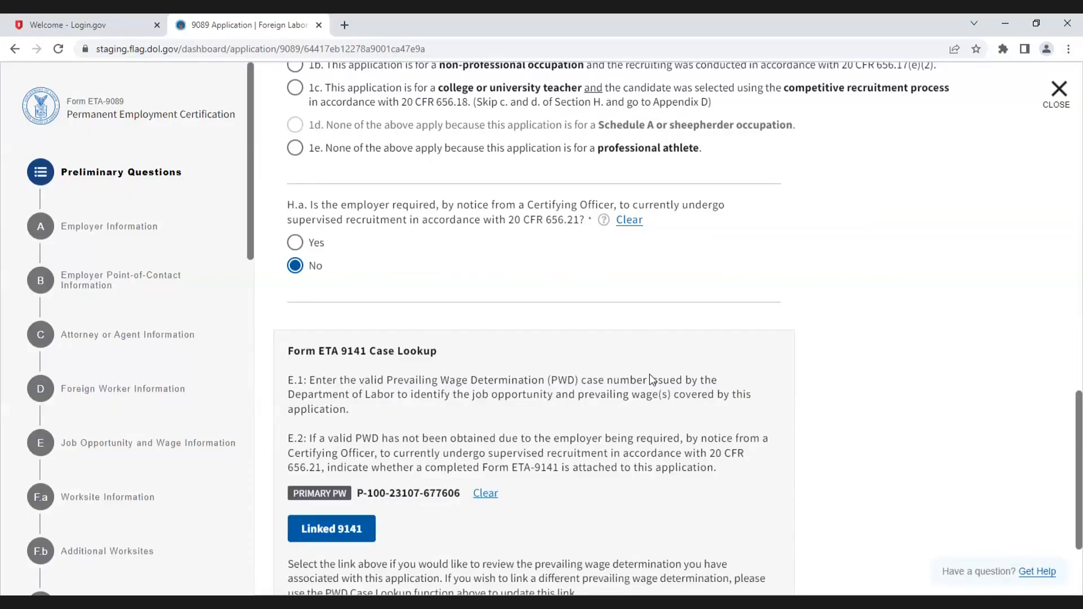
Step: Review the linked Form ETA-9141 document in a new tab and return to the application tab
scroll(649, 374, down, 1)
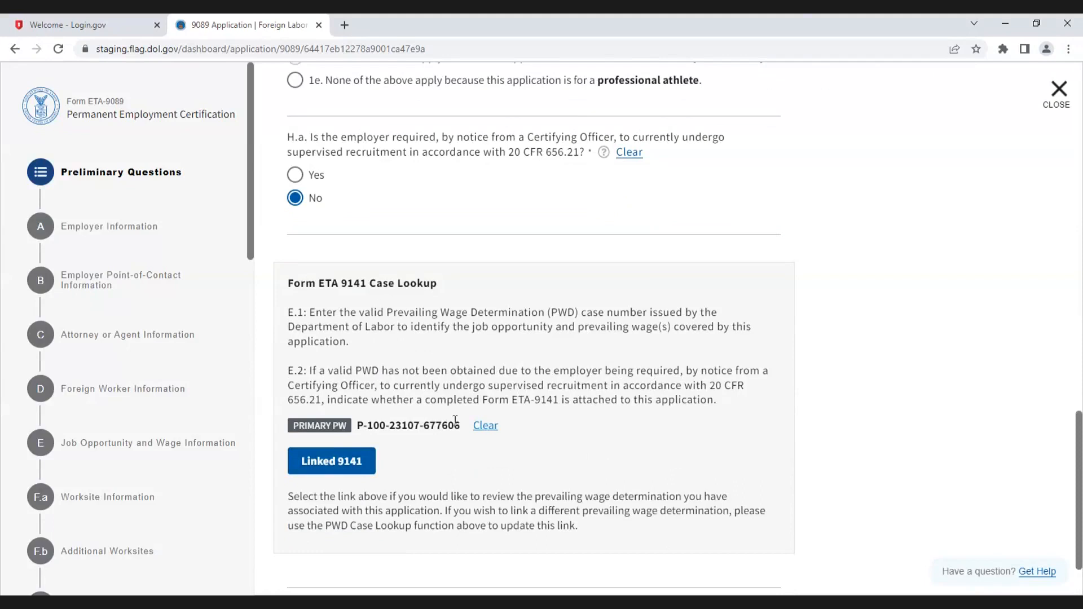
click(346, 462)
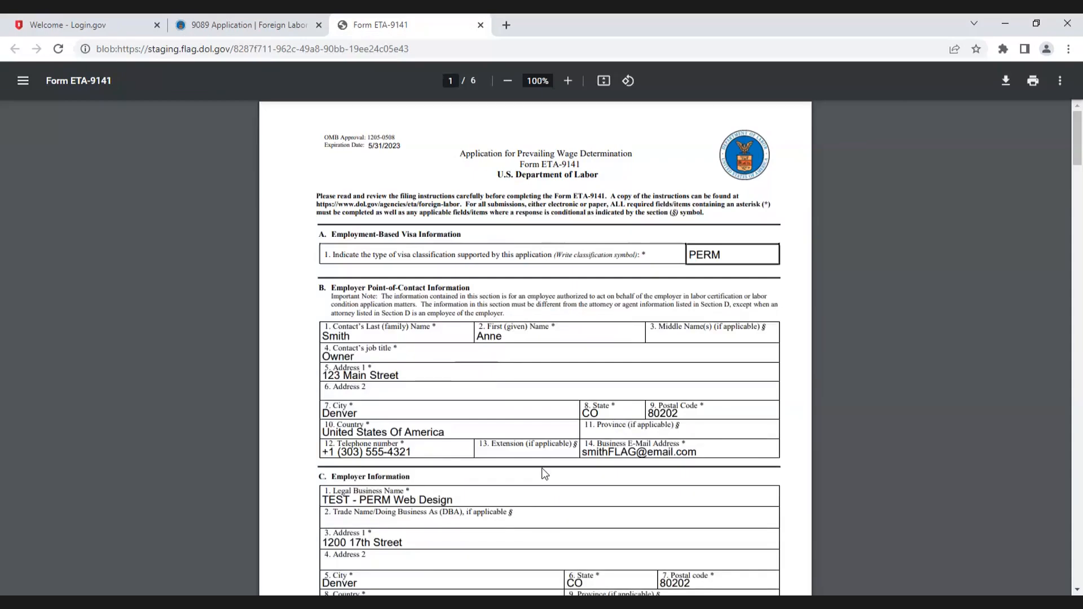
scroll(545, 474, down, 13)
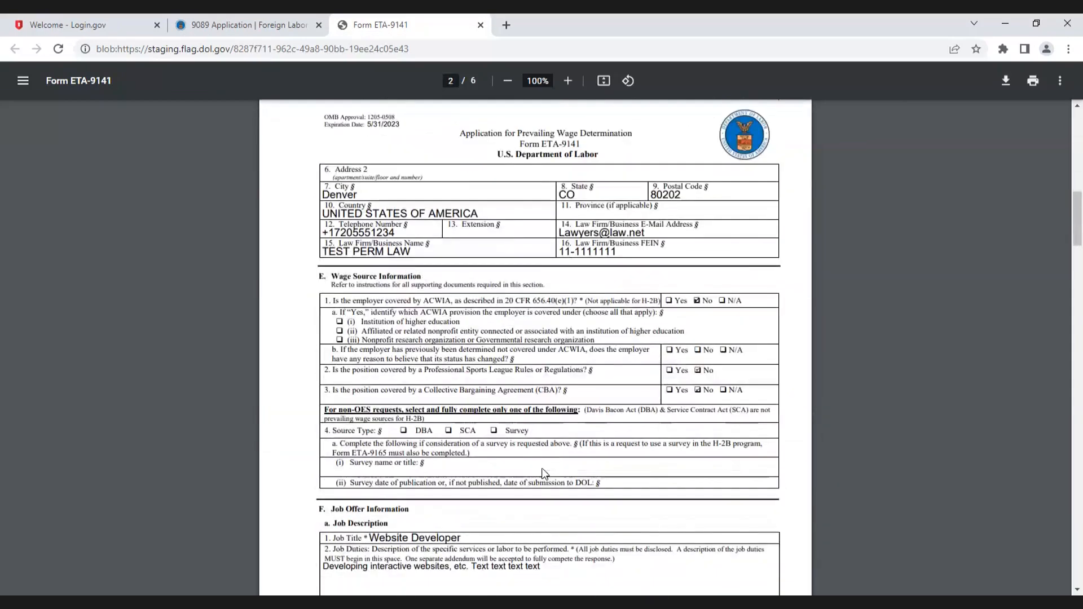
scroll(545, 473, up, 8)
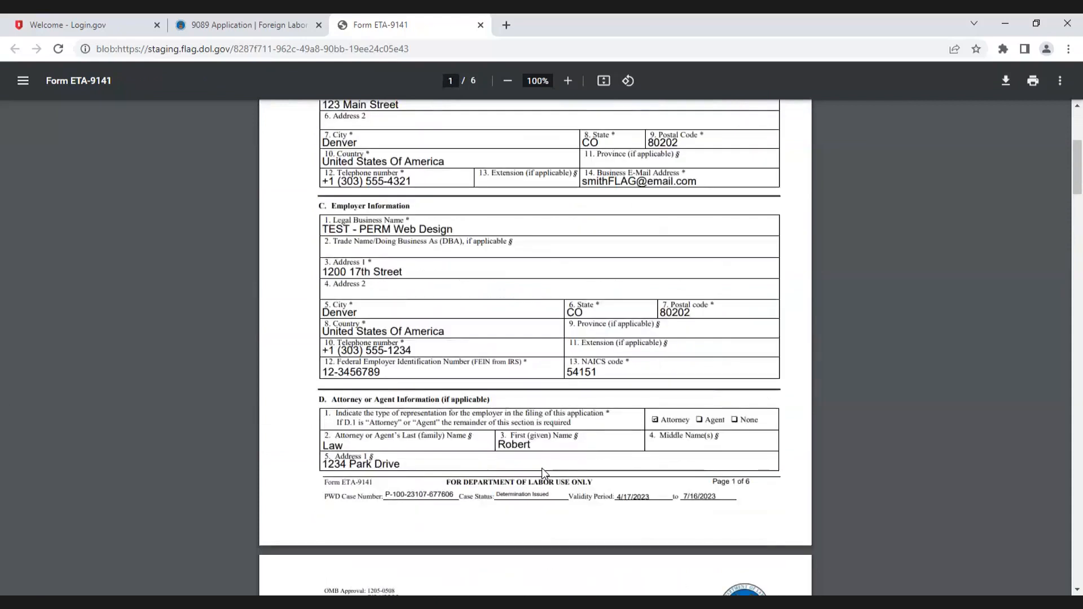
scroll(544, 472, up, 5)
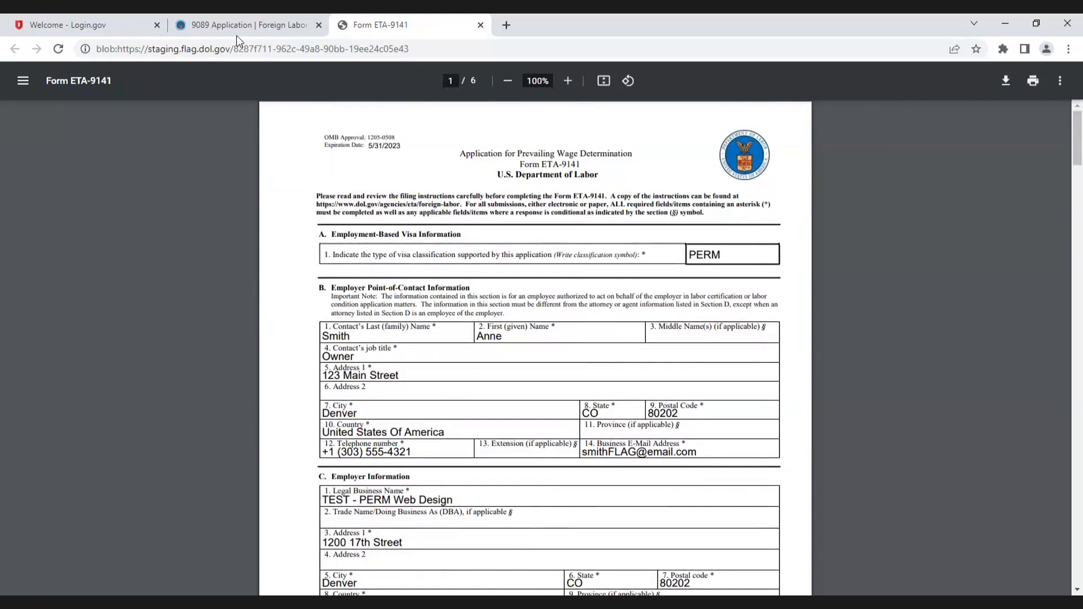
click(225, 25)
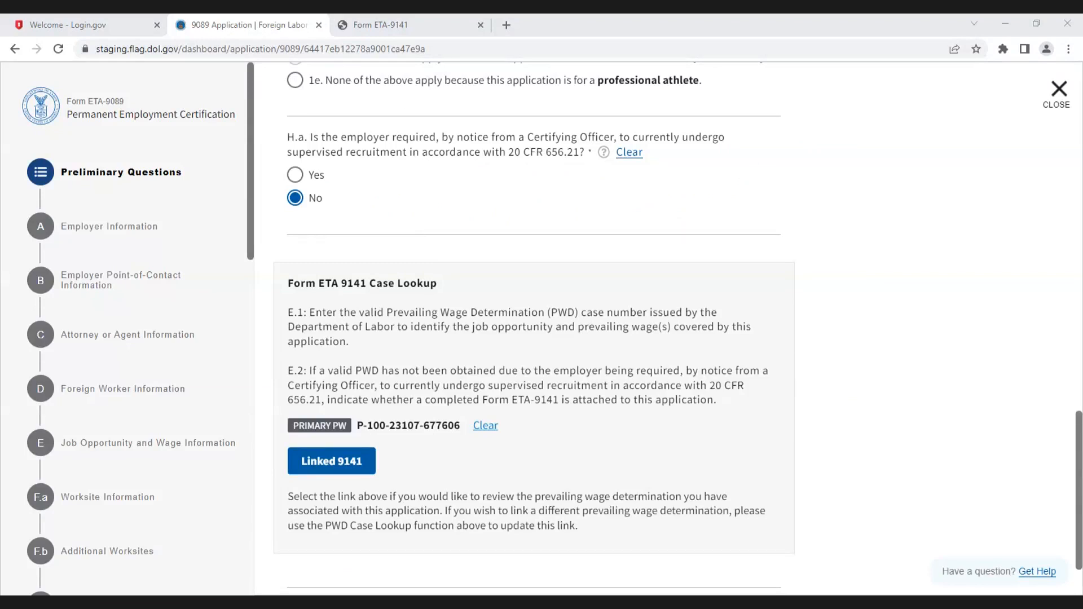
Step: Replace the linked PWD with the Application Developer case dated April 17, 2023, and continue to Employer Information
click(485, 426)
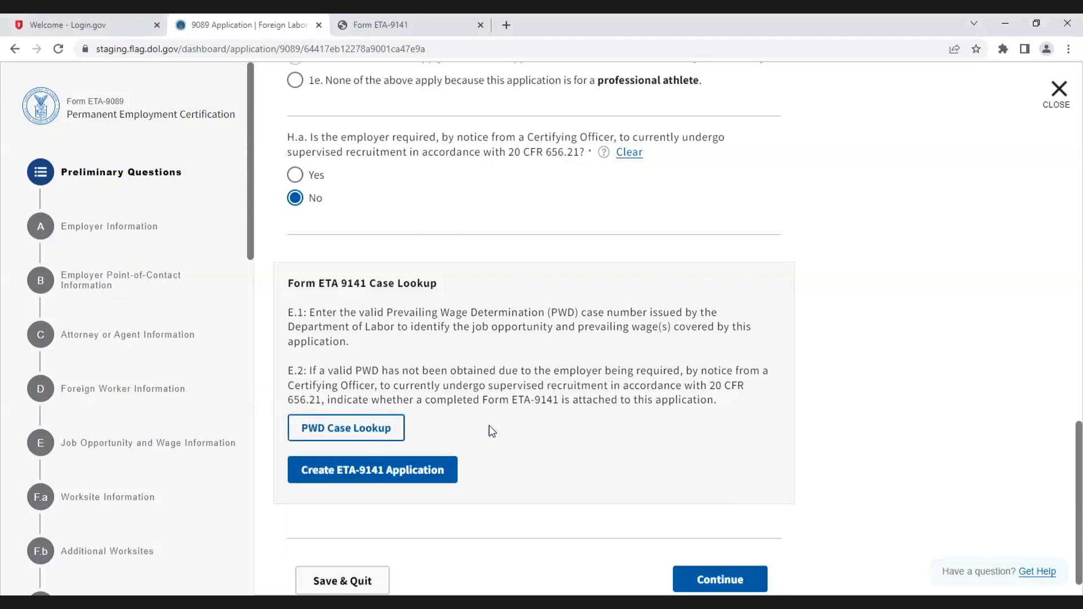
click(358, 429)
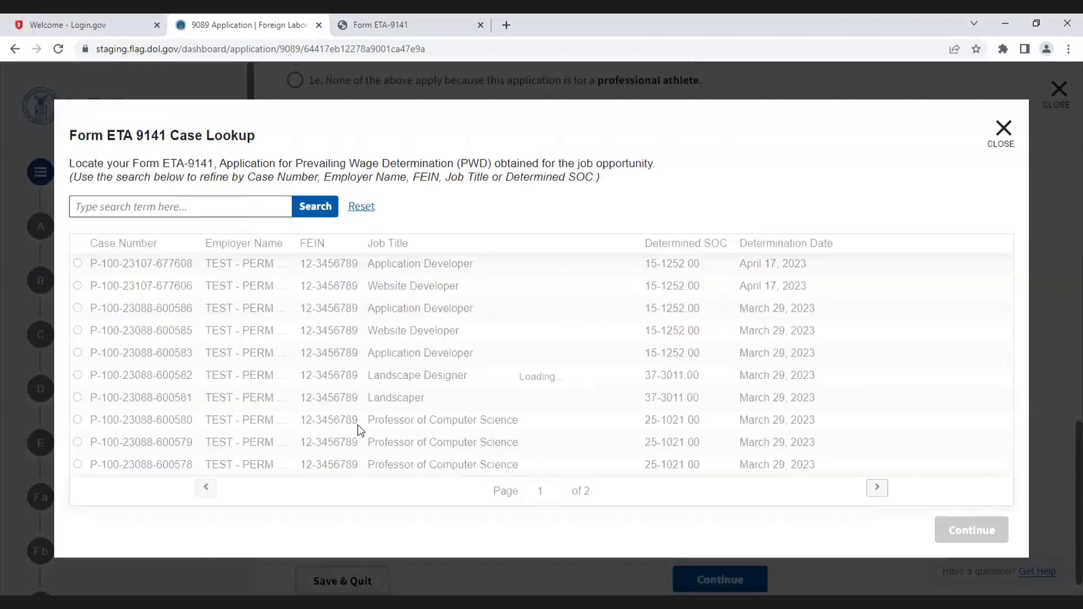
click(161, 210)
text(devel)
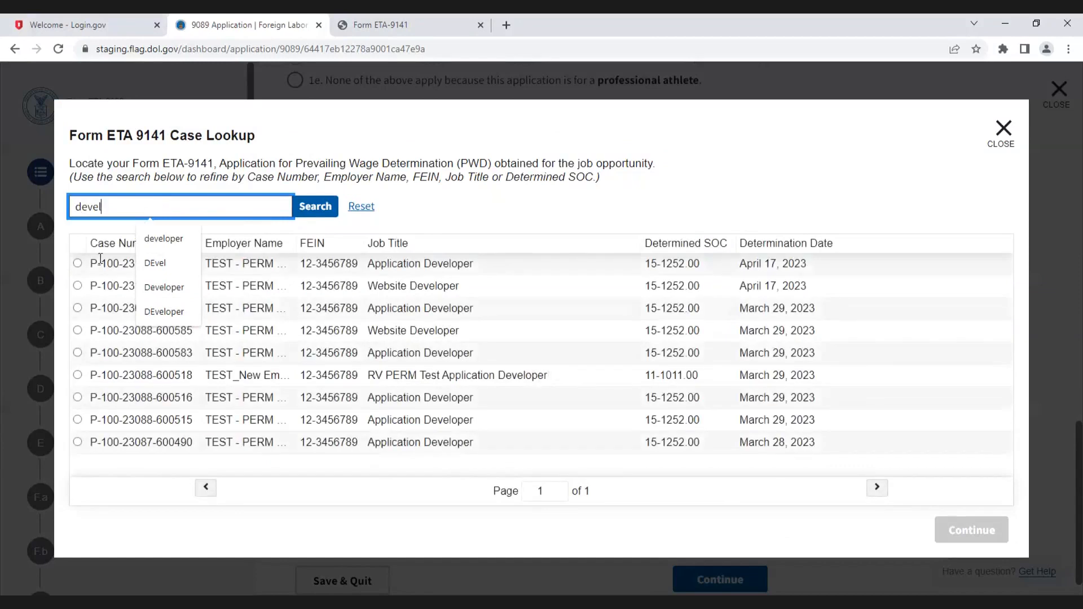
click(77, 263)
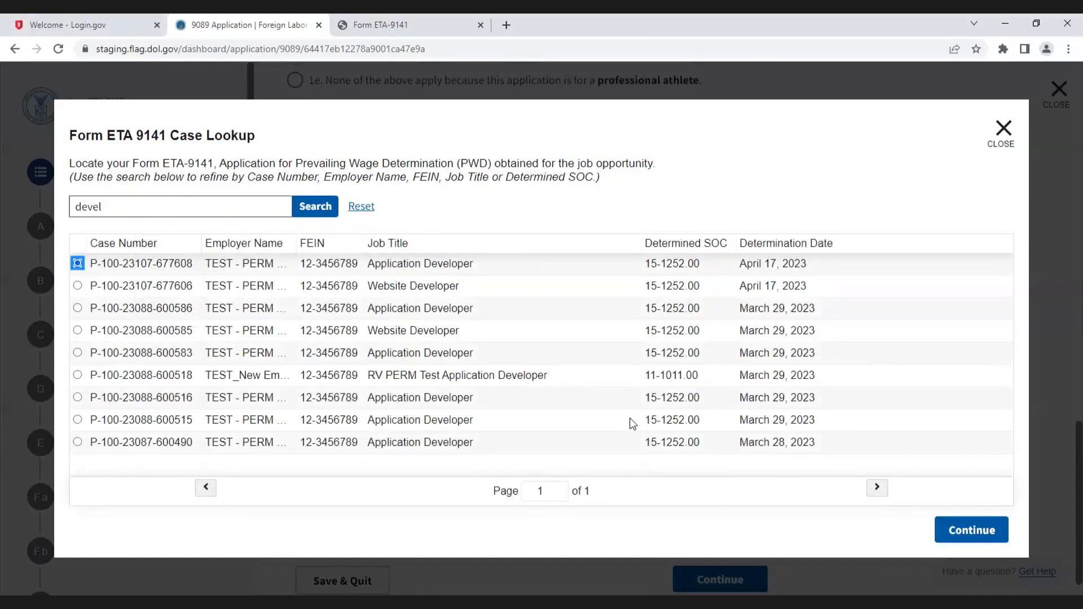
click(955, 536)
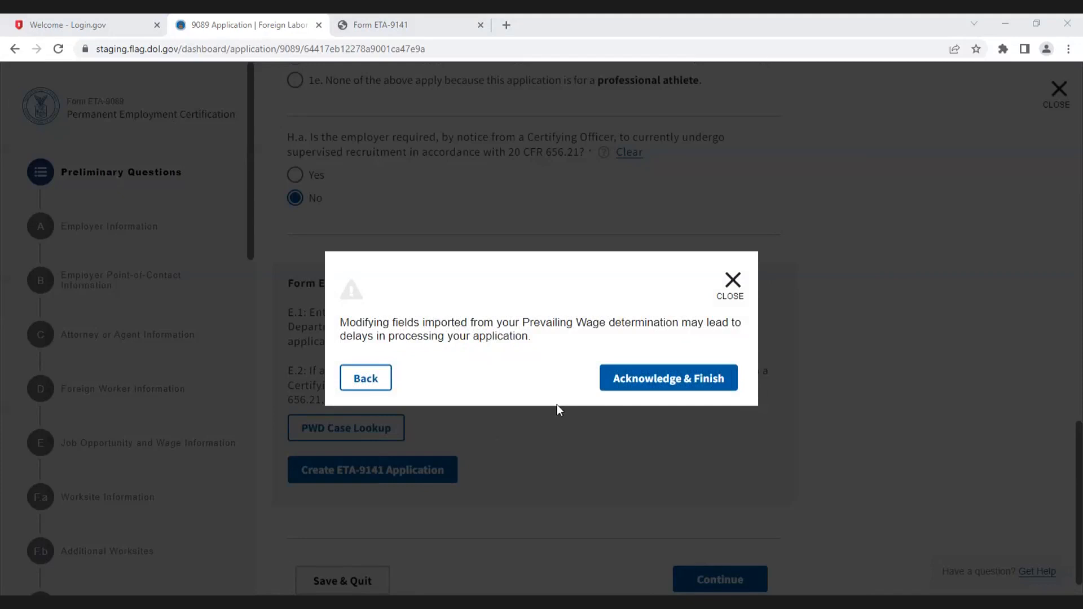
click(631, 379)
scroll(679, 435, down, 2)
click(727, 545)
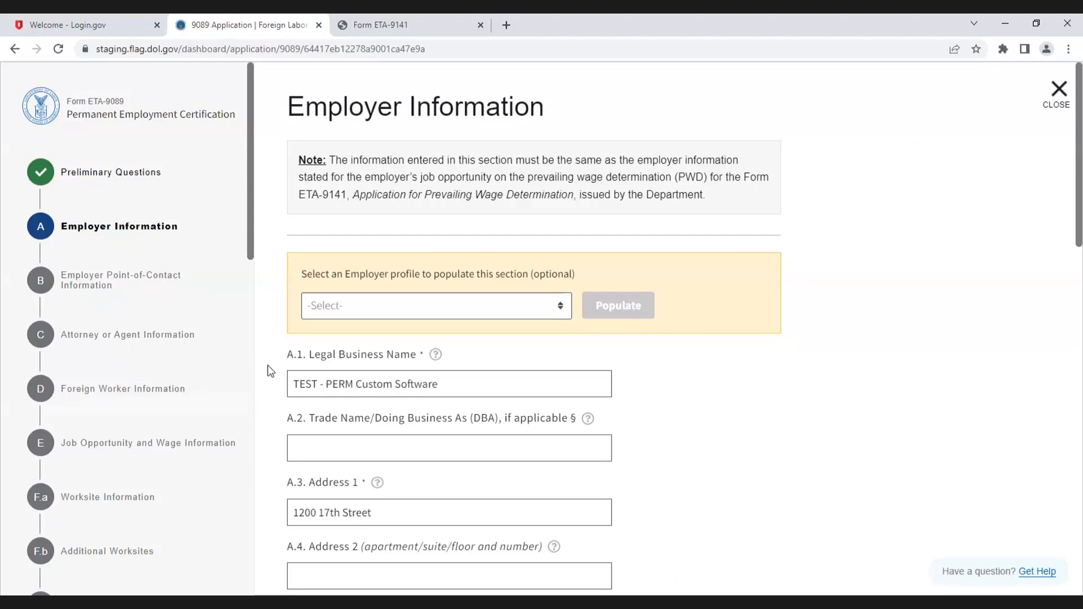
Step: Save and quit the application, keeping it as initiated
scroll(540, 409, down, 15)
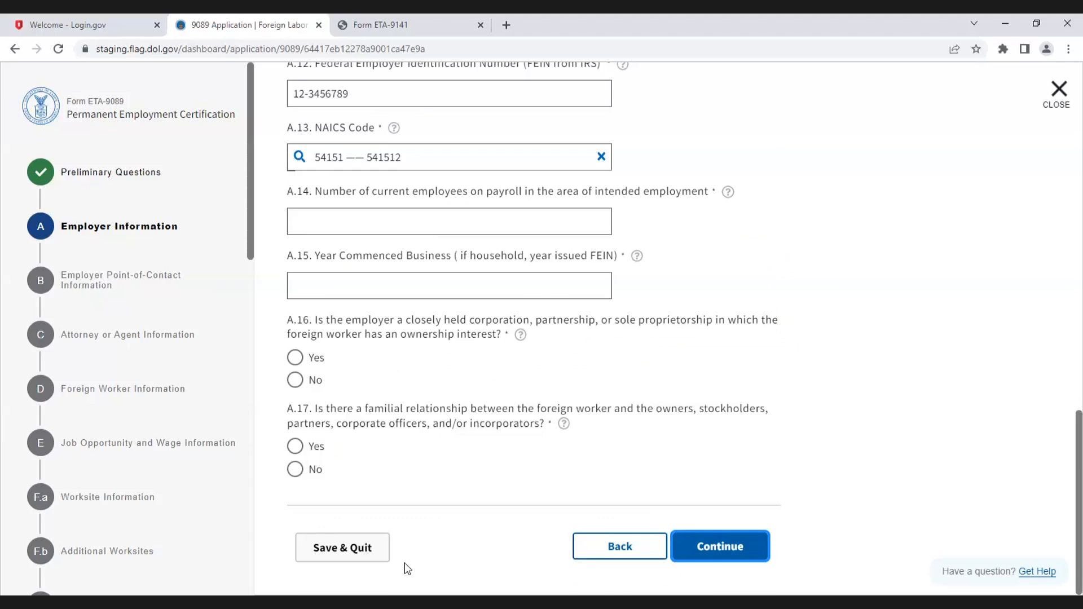
click(356, 555)
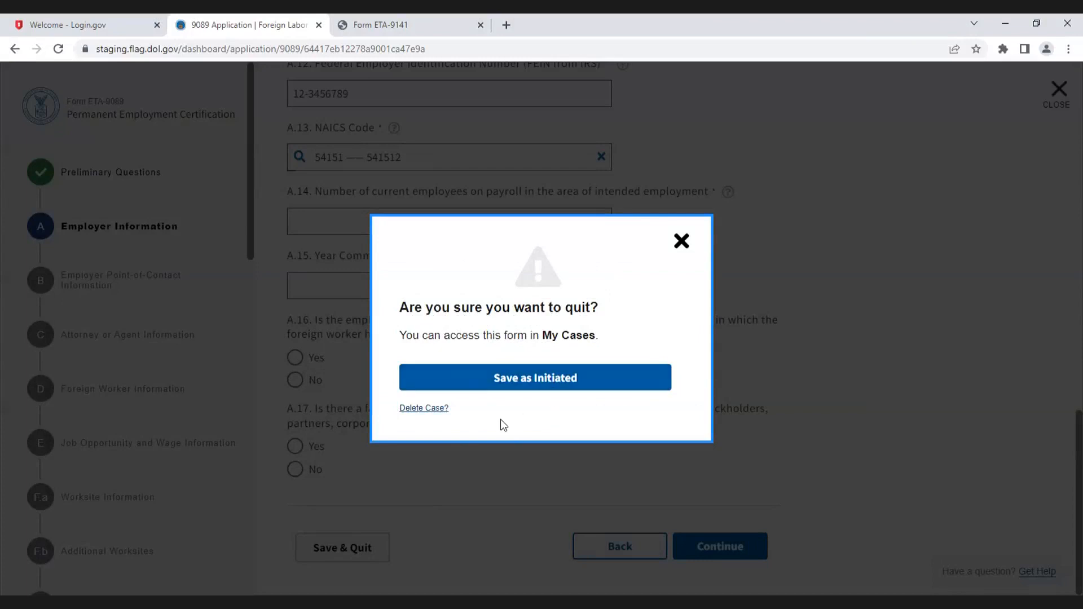
click(518, 378)
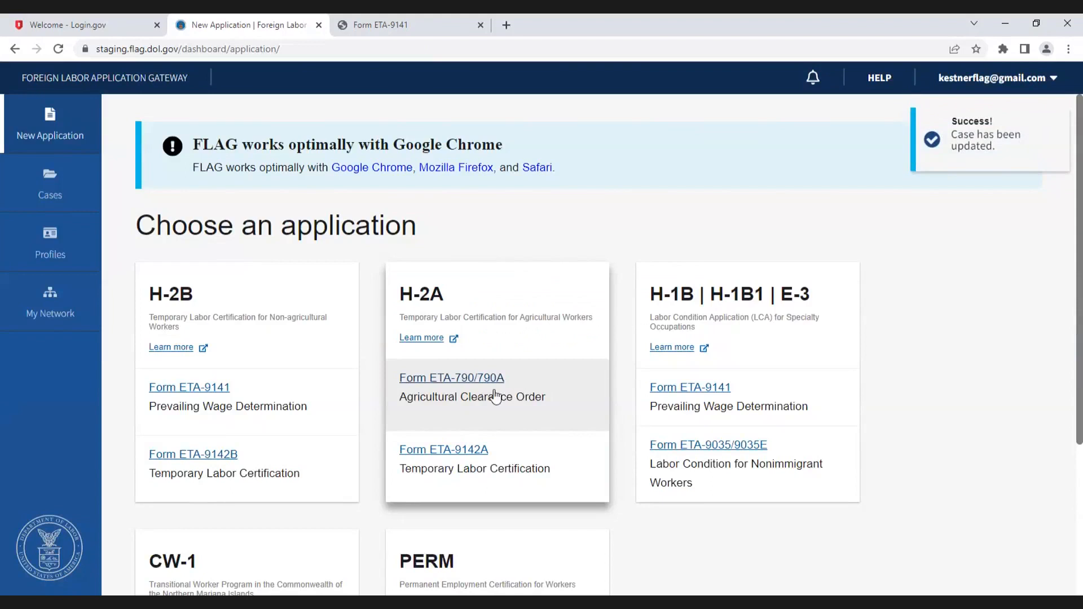
Step: Reopen the initiated 9089 application for Application Developer dated April 20, 2023 from the cases list
click(45, 178)
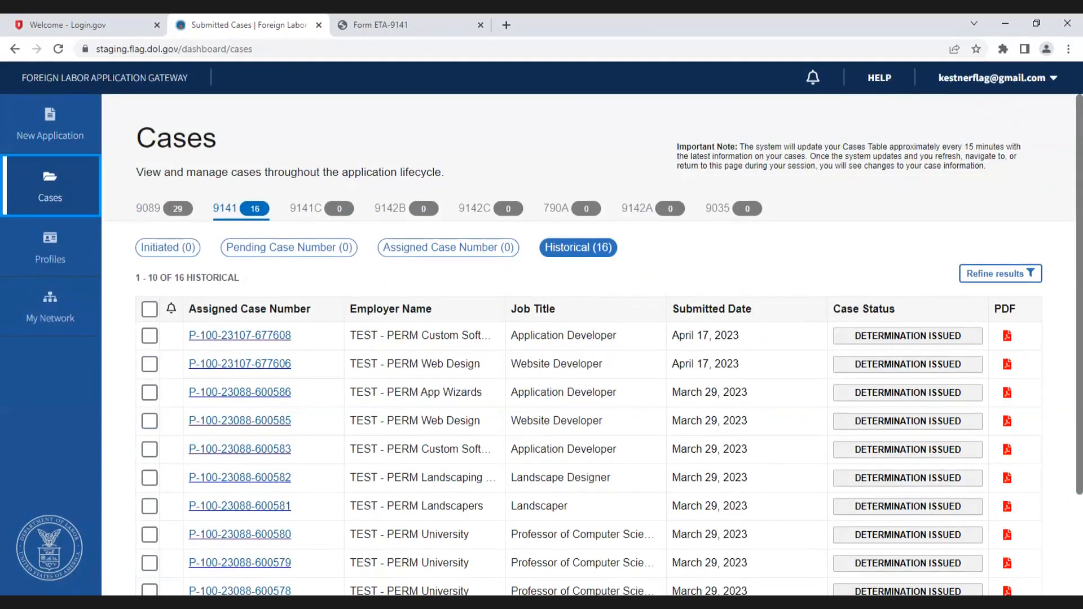
click(142, 211)
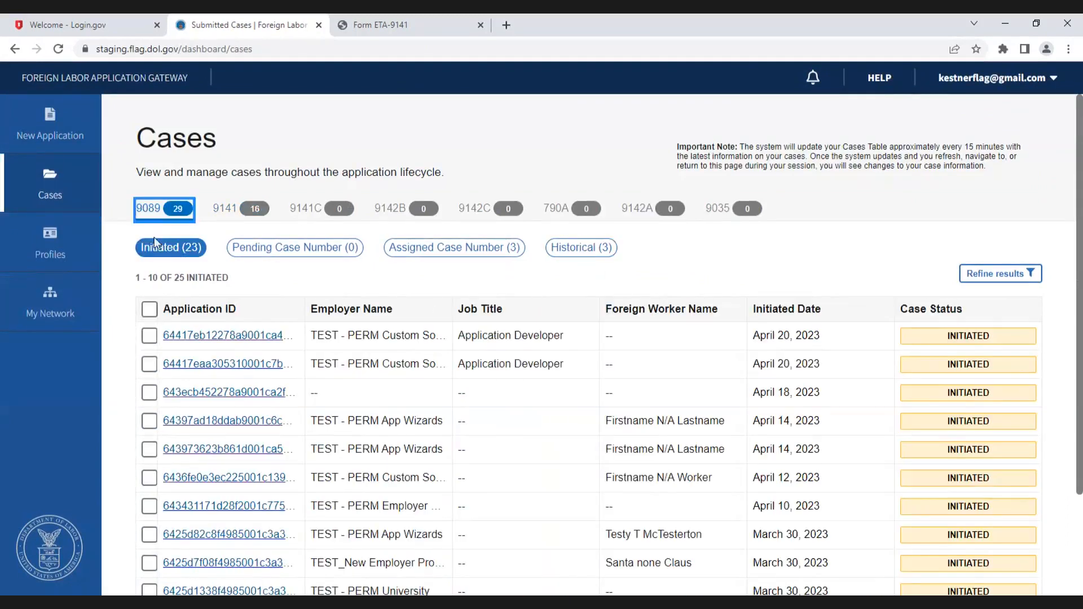
click(160, 251)
click(249, 338)
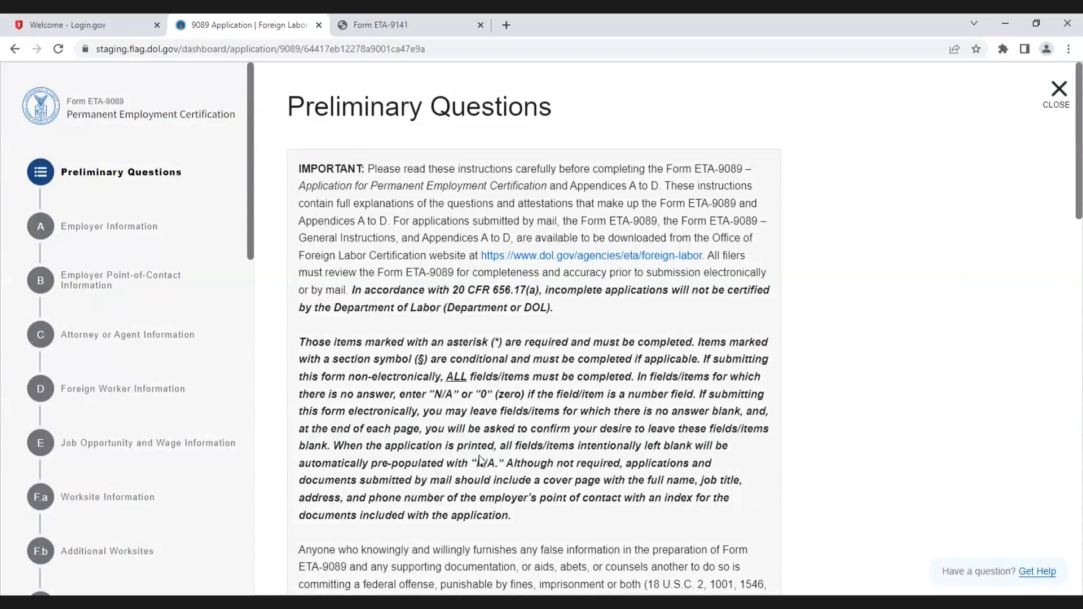
Step: Review the saved preliminary answers and linked PWD case, then continue to Employer Information
scroll(479, 458, down, 15)
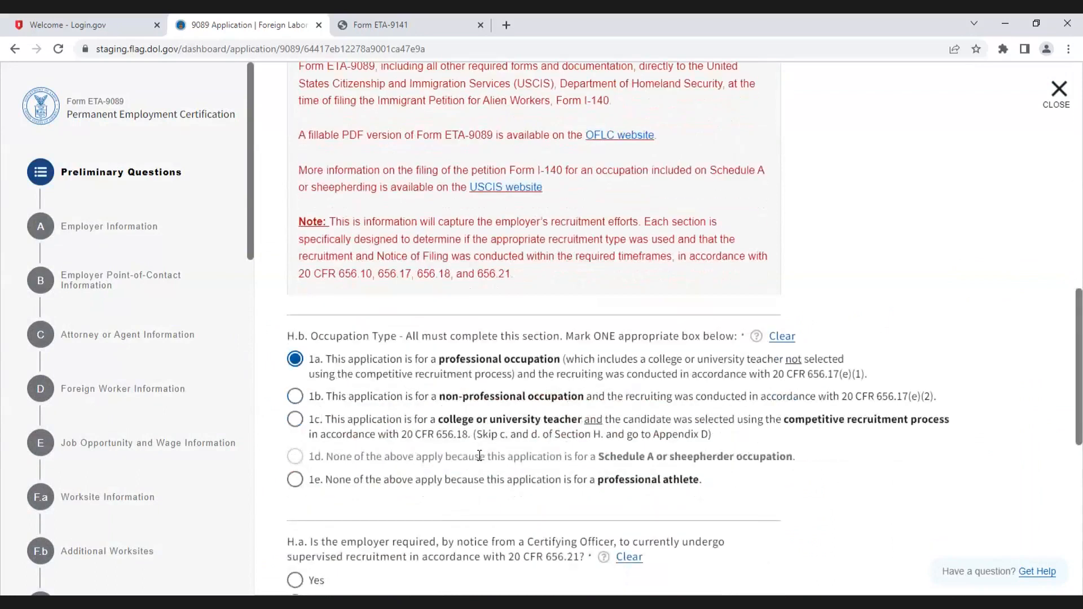
scroll(479, 455, down, 6)
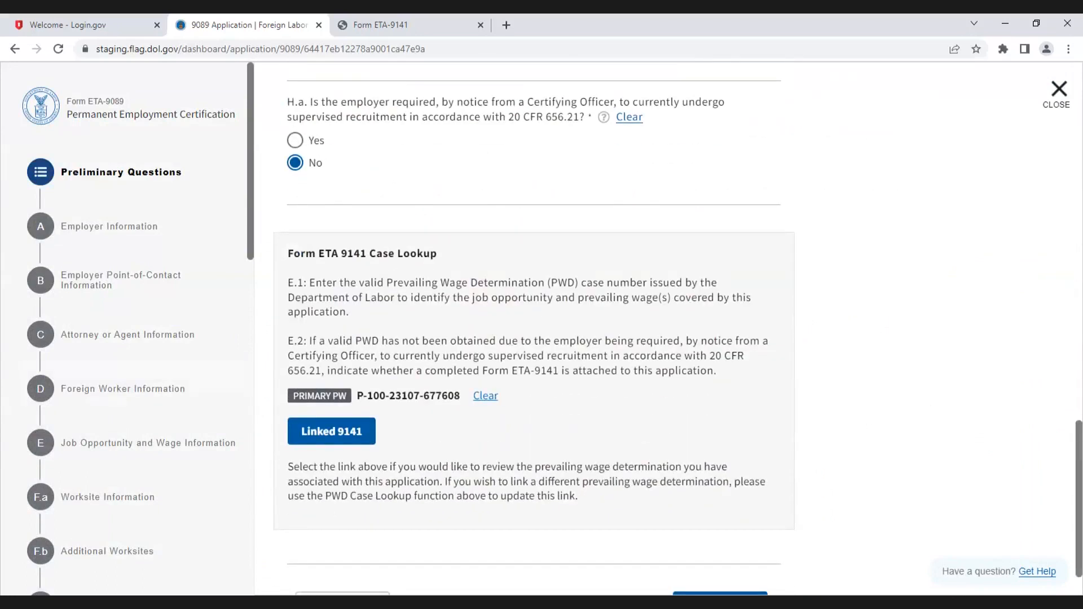
scroll(578, 322, down, 1)
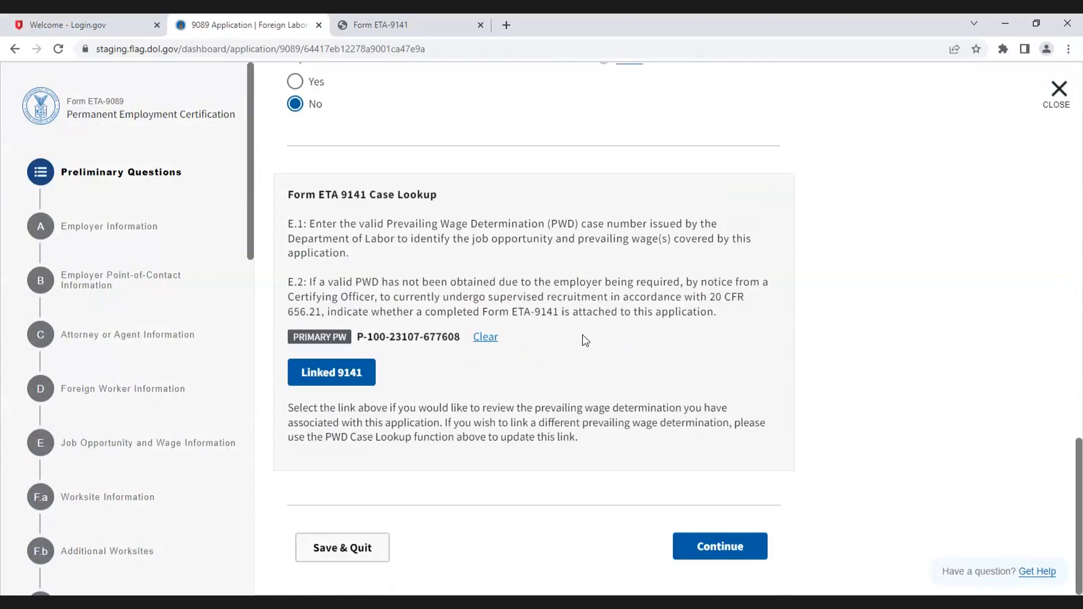
click(723, 543)
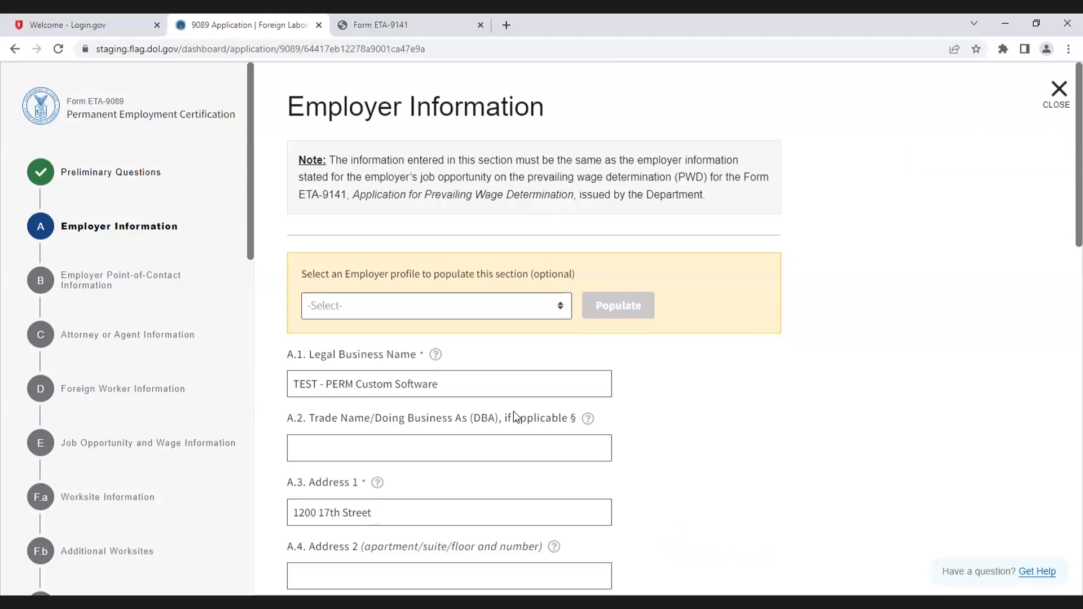
Step: Continue past Employer Information, then return to that section to review its required-field errors
scroll(646, 523, down, 6)
scroll(646, 523, down, 9)
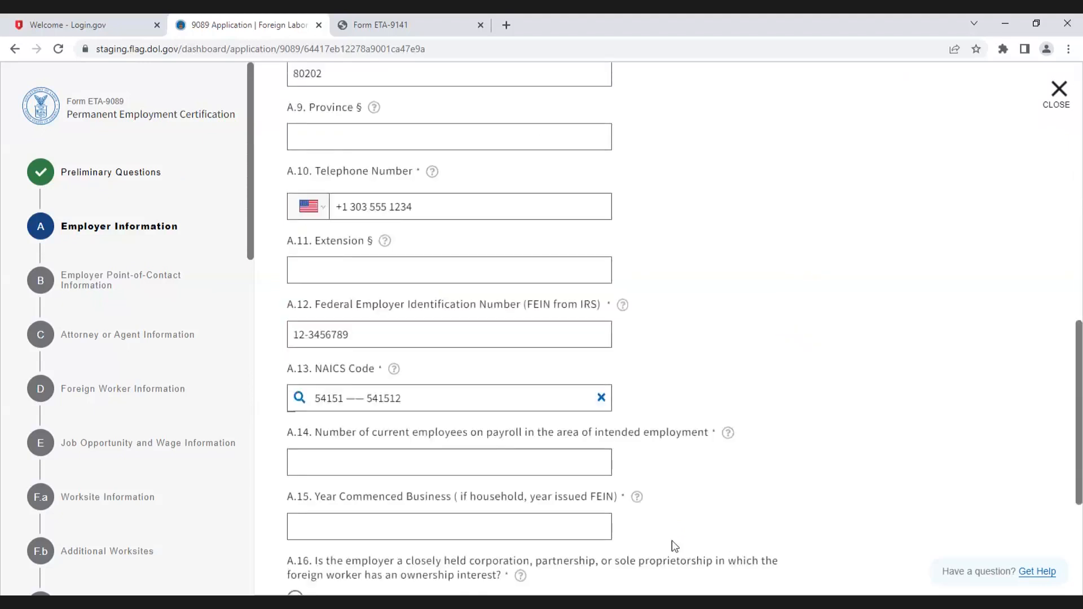
click(743, 556)
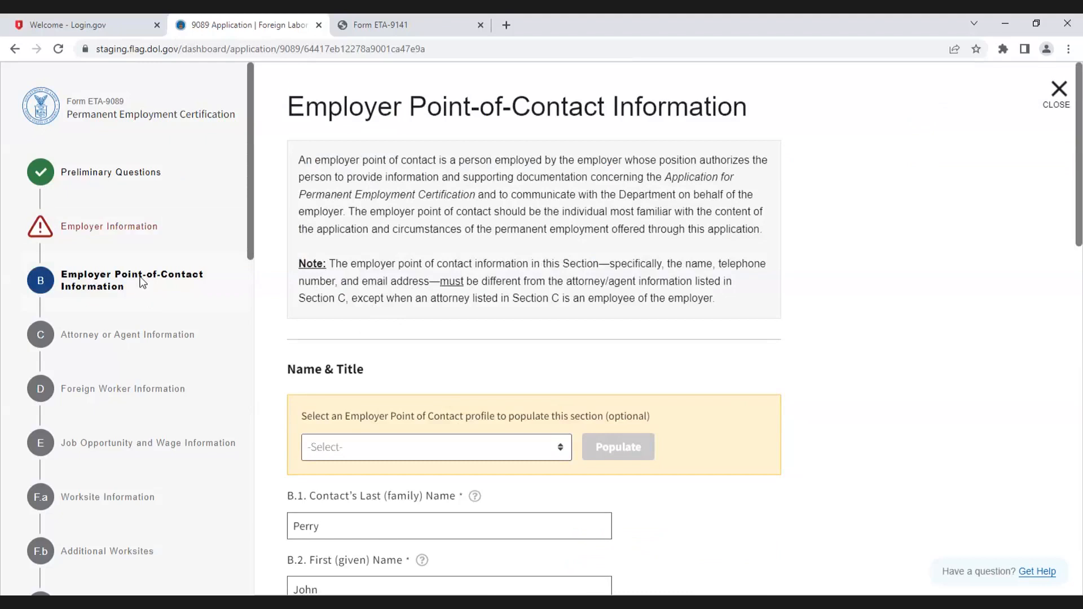
click(115, 227)
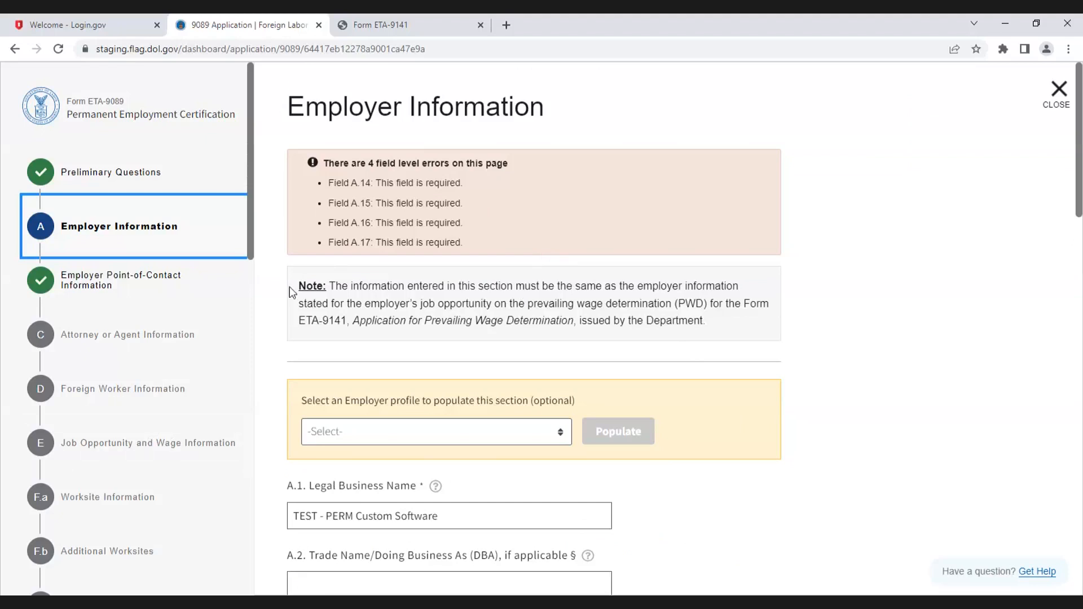
click(170, 281)
click(152, 227)
click(206, 302)
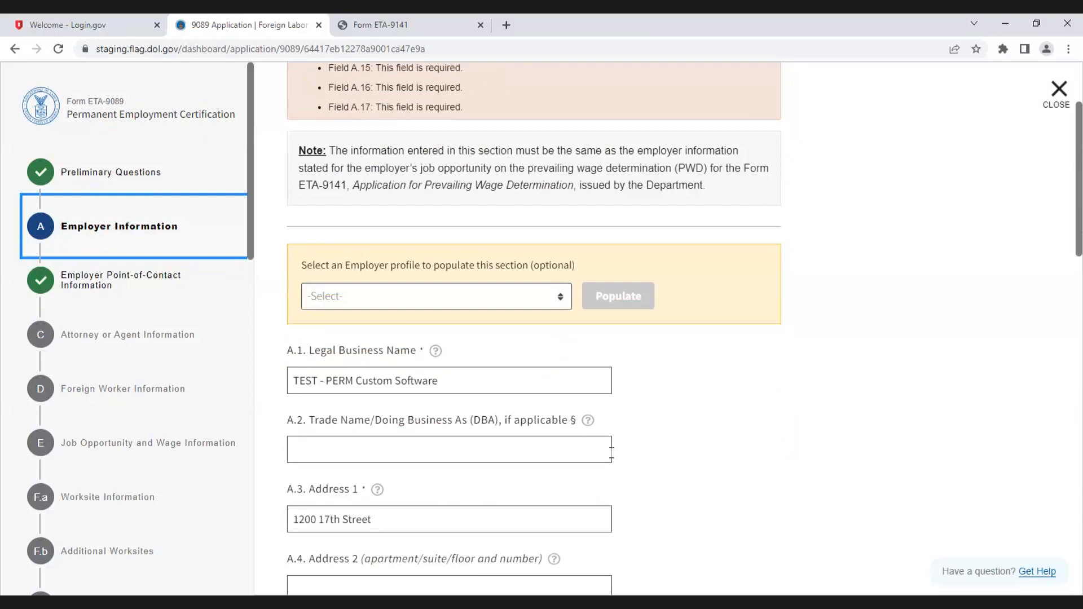
Step: Enter 100 current employees on payroll and 1985 as the year the business commenced
scroll(717, 456, down, 5)
scroll(716, 456, down, 10)
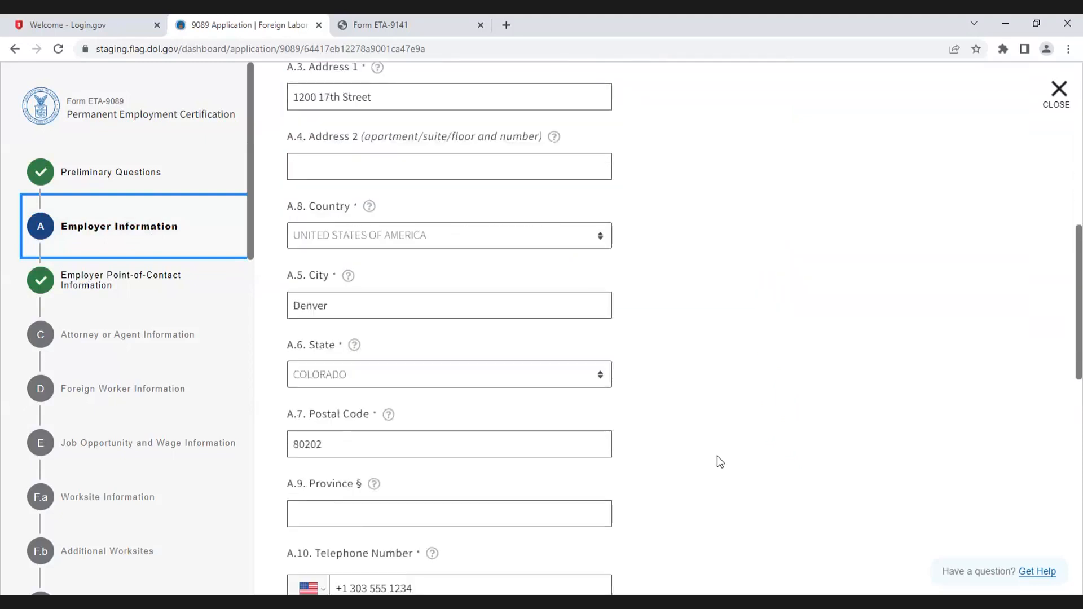
click(438, 345)
text(100)
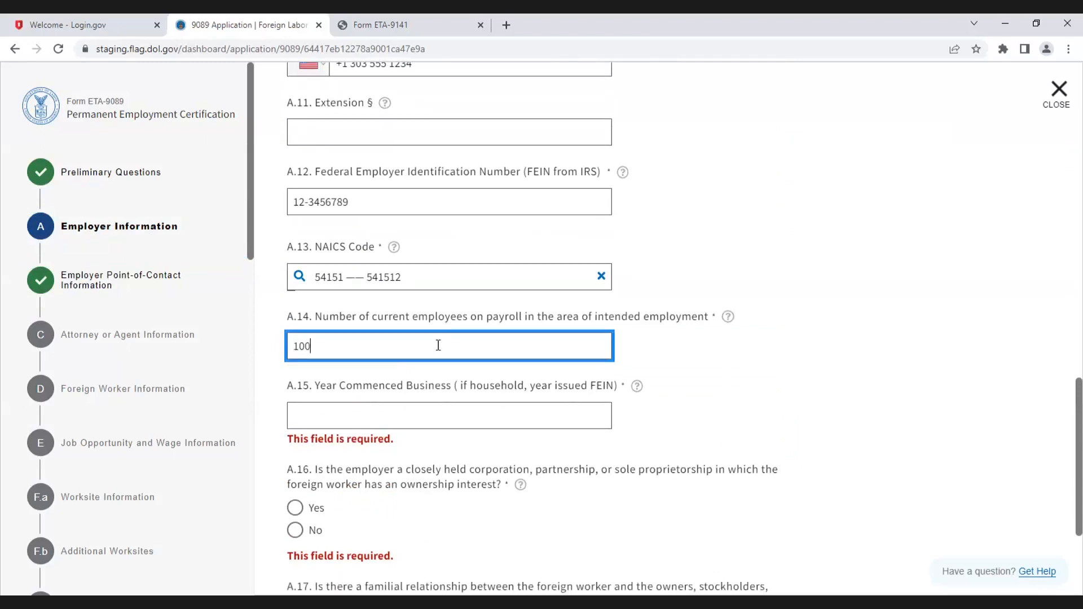
click(367, 419)
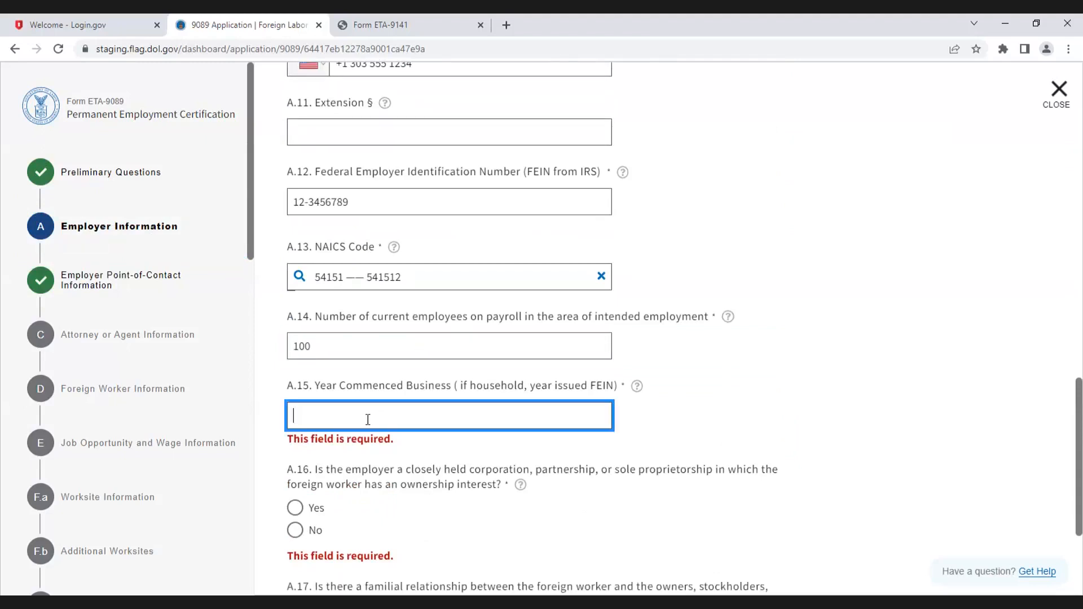
text(1985)
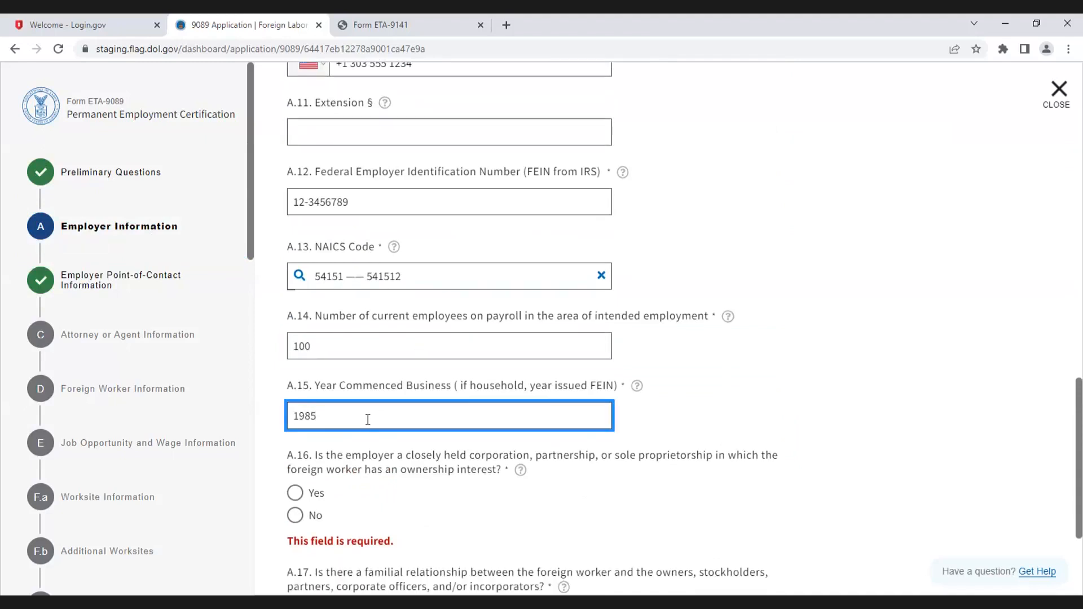
Step: Answer No to the ownership interest and familial relationship questions, and continue to the point-of-contact section
scroll(340, 387, down, 3)
click(295, 332)
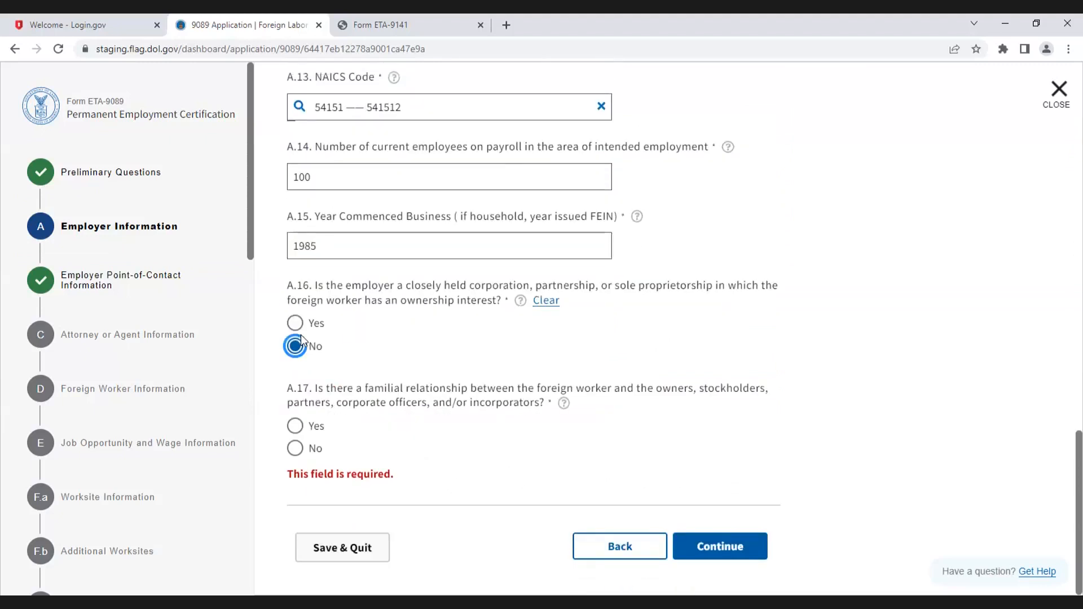
click(295, 449)
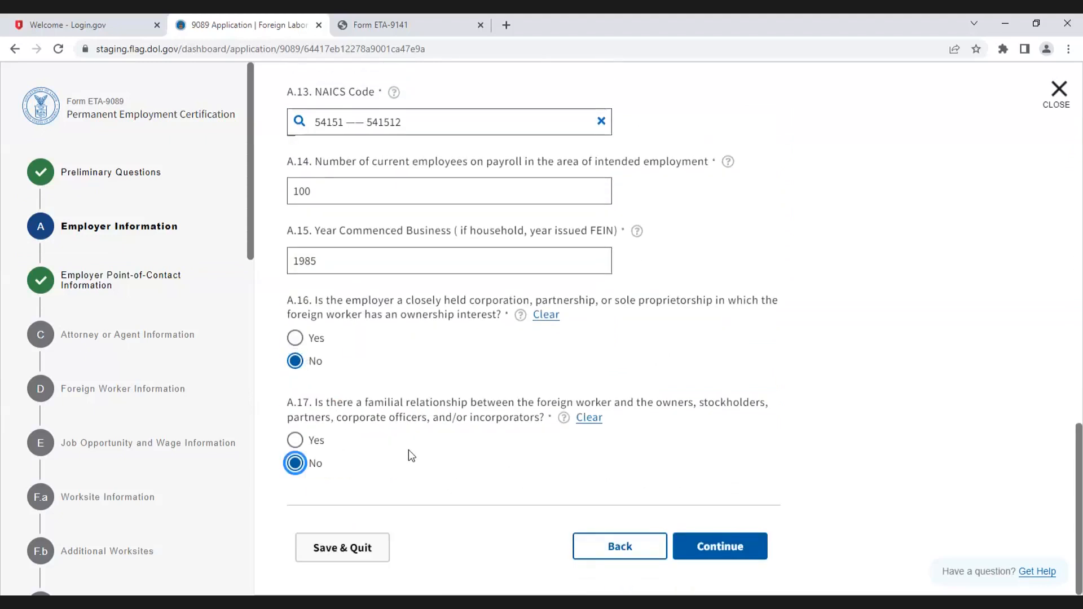
click(727, 554)
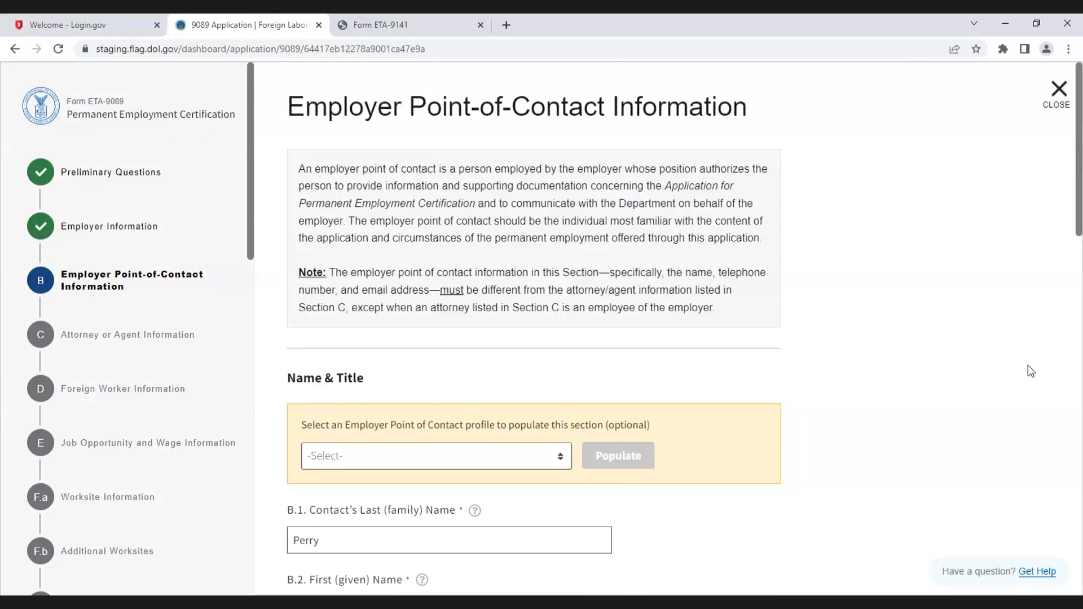
Step: Review the prefilled employer point-of-contact details and continue to Attorney or Agent Information
scroll(774, 514, down, 5)
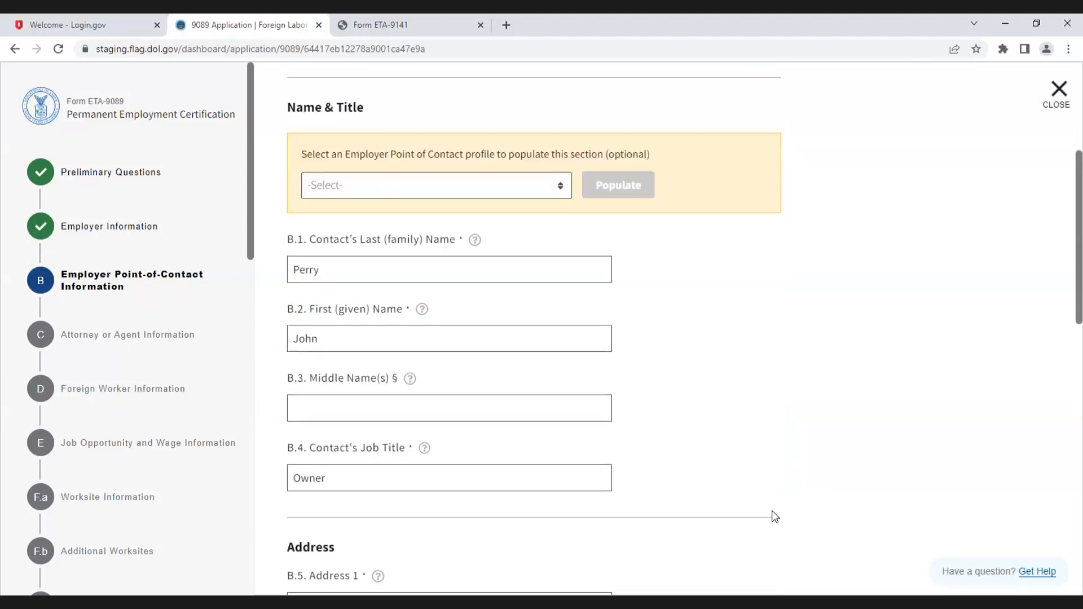
scroll(774, 515, down, 8)
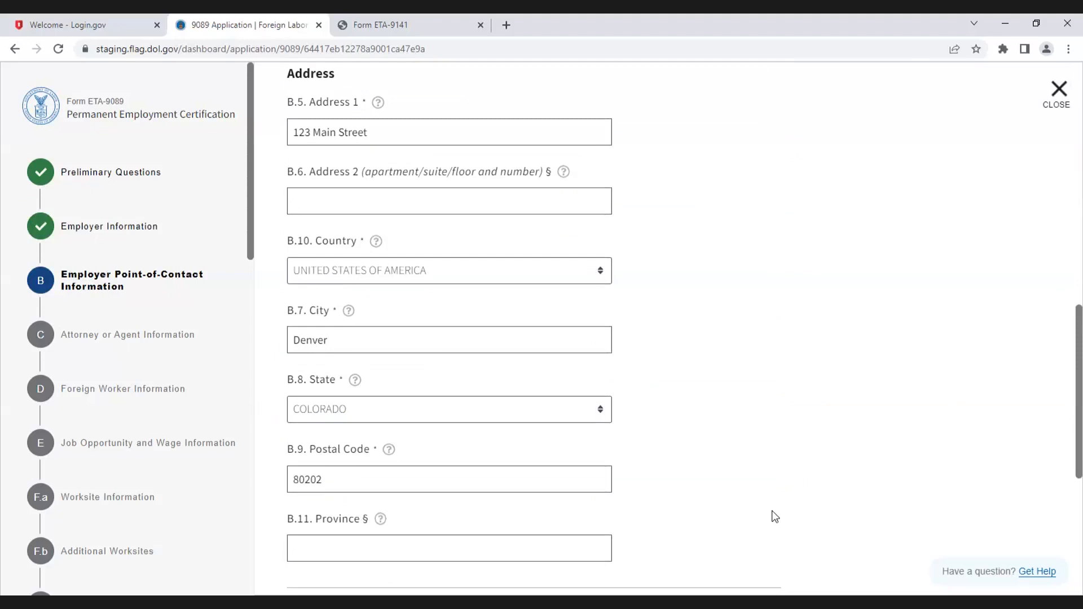
scroll(775, 517, down, 6)
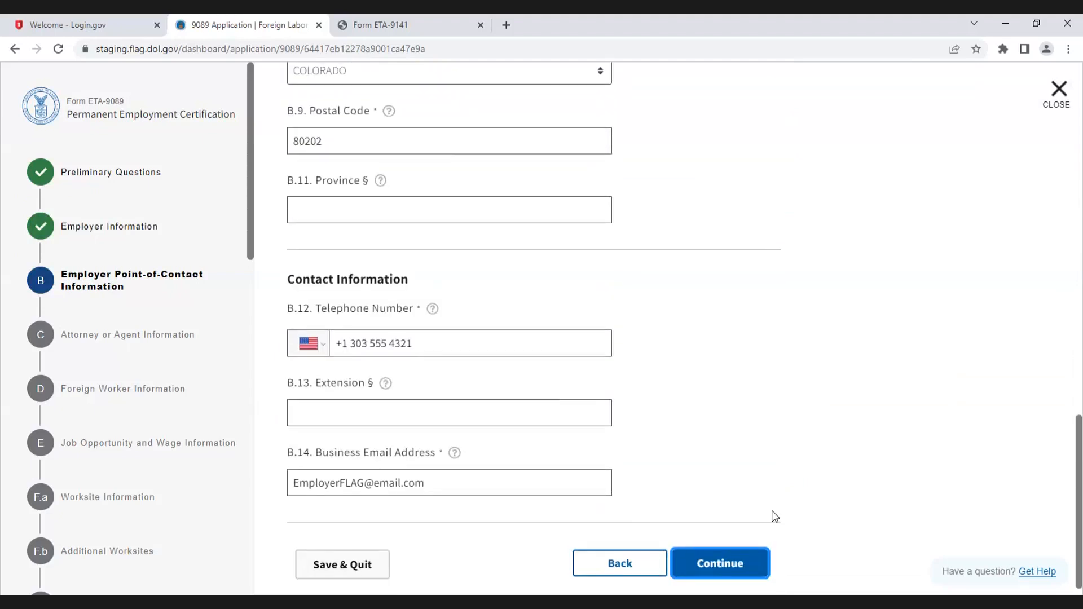
scroll(775, 516, down, 1)
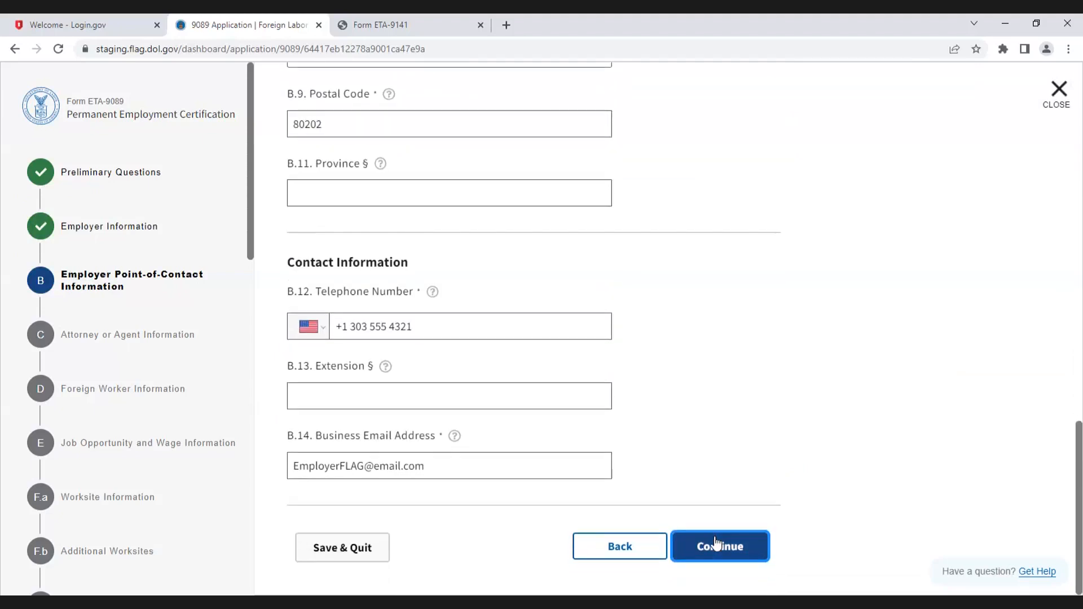
click(717, 544)
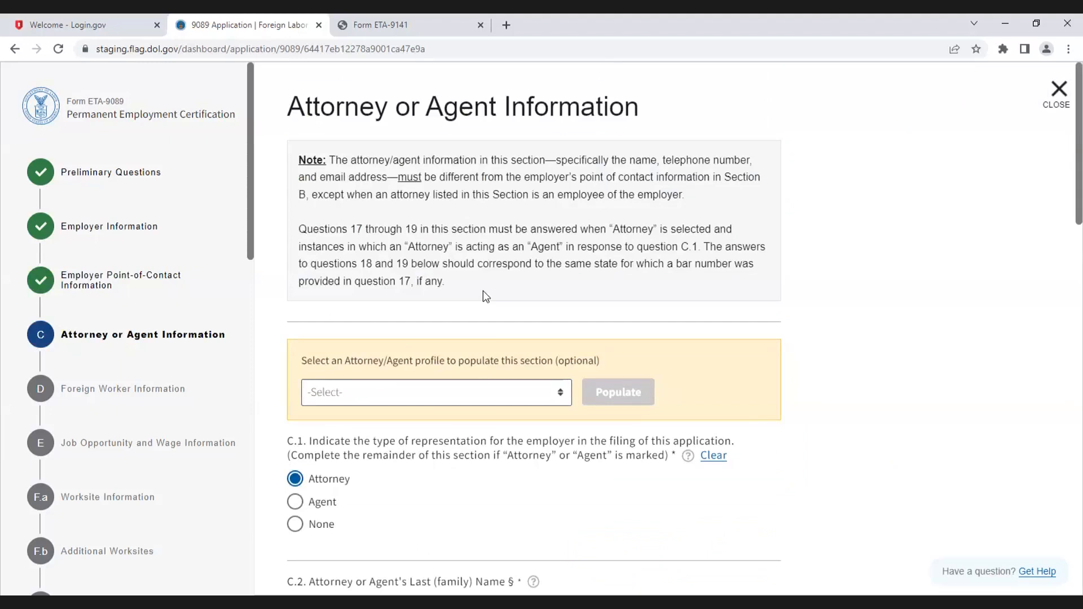
Step: Populate the attorney or agent section from the DEMO Attorney Profile and review the filled fields
scroll(605, 424, down, 1)
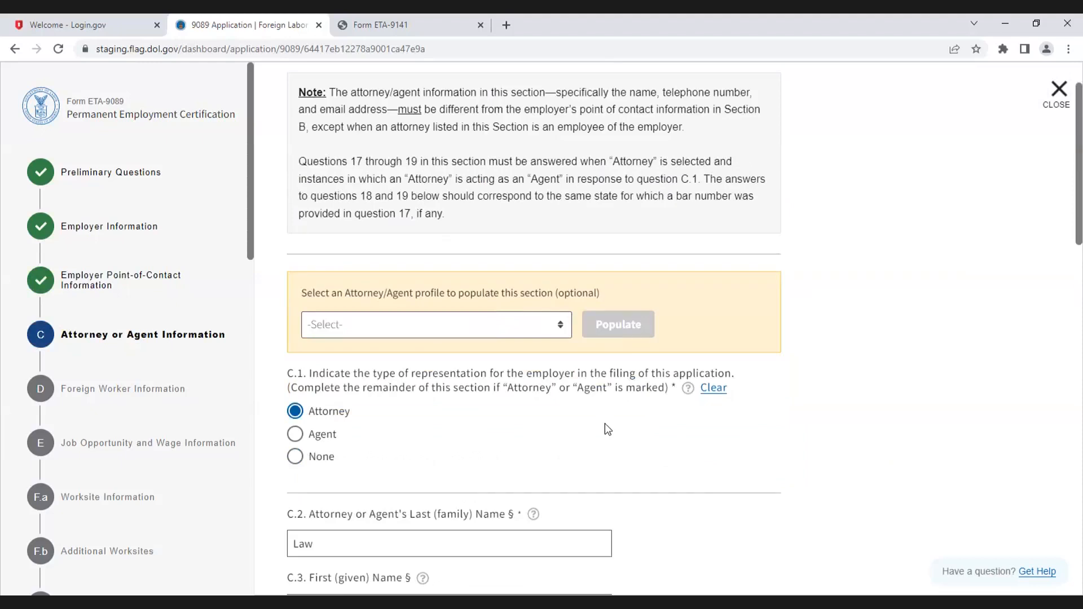
scroll(605, 428, down, 1)
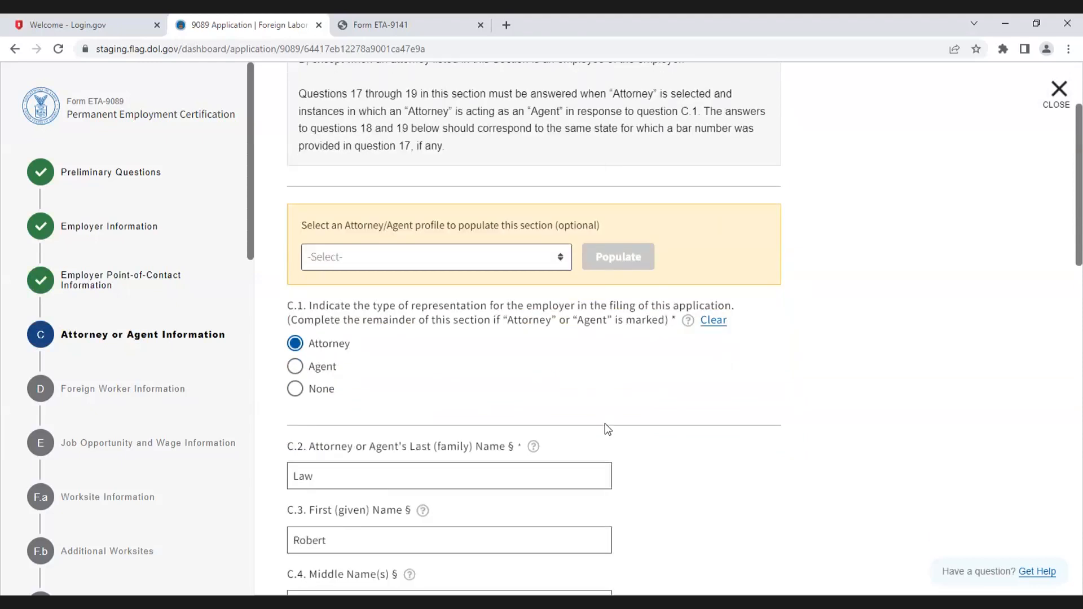
scroll(605, 424, up, 1)
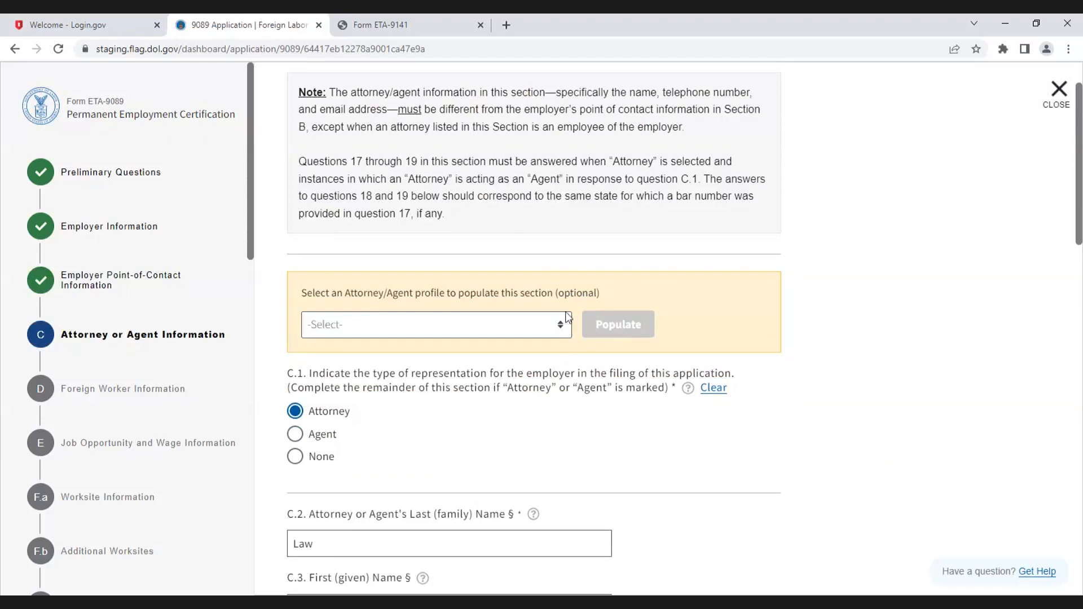
click(562, 326)
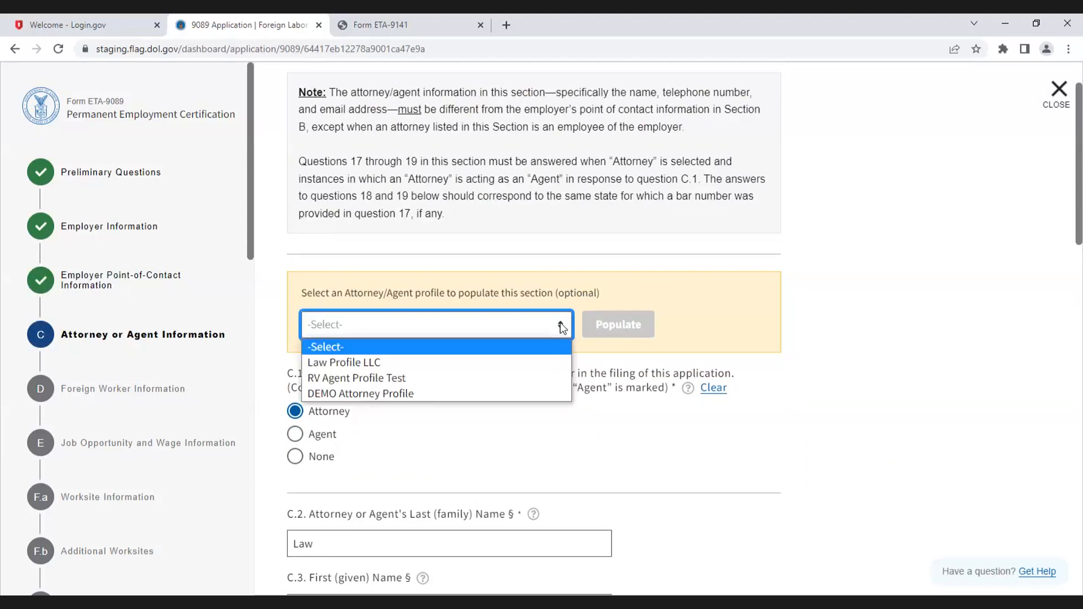
click(411, 393)
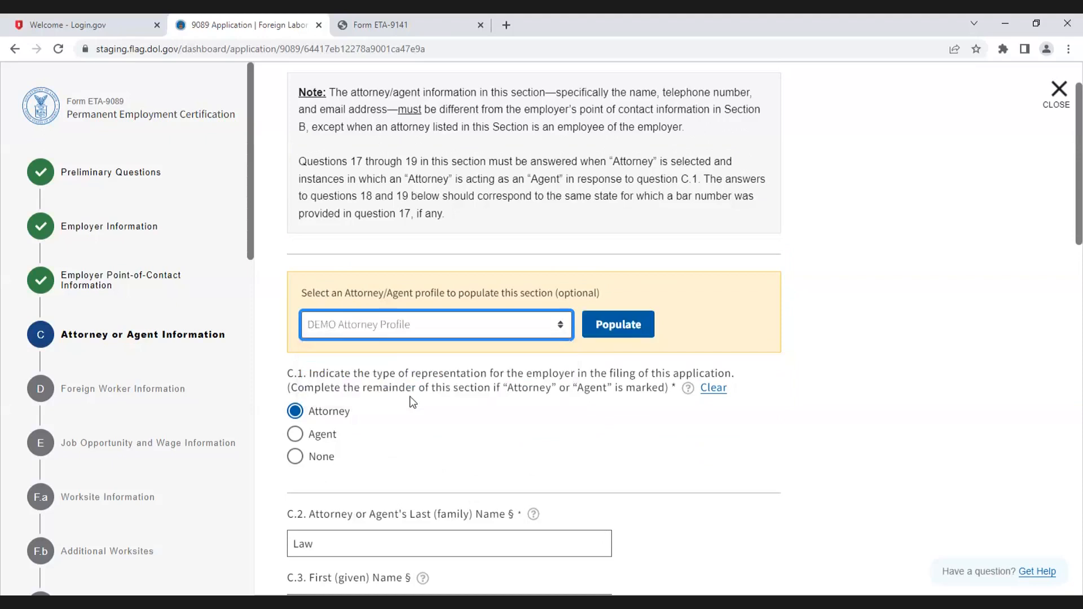
scroll(473, 440, down, 2)
click(599, 200)
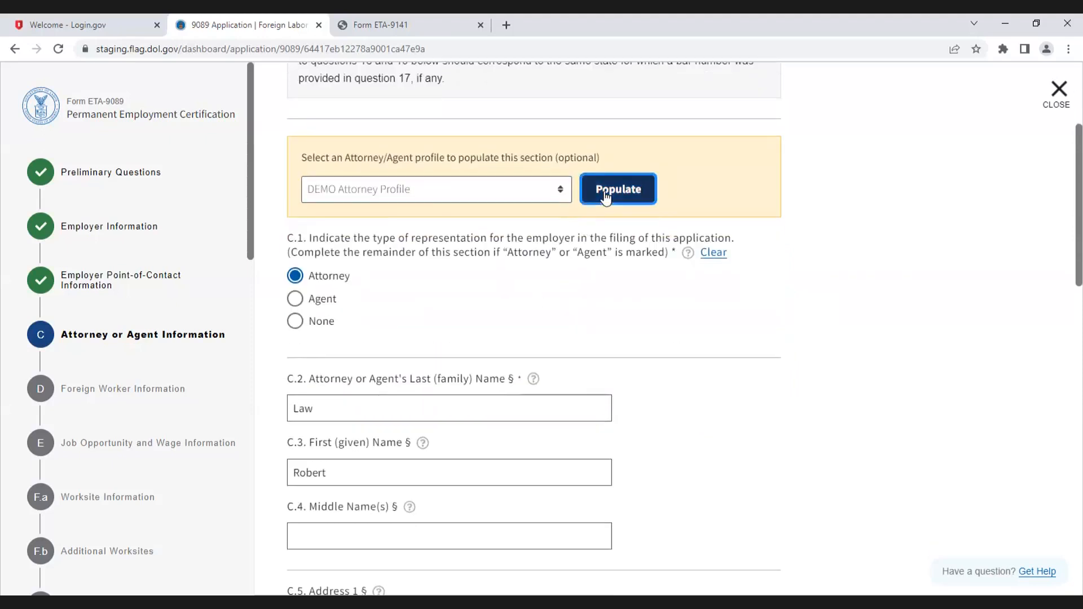
scroll(735, 361, down, 15)
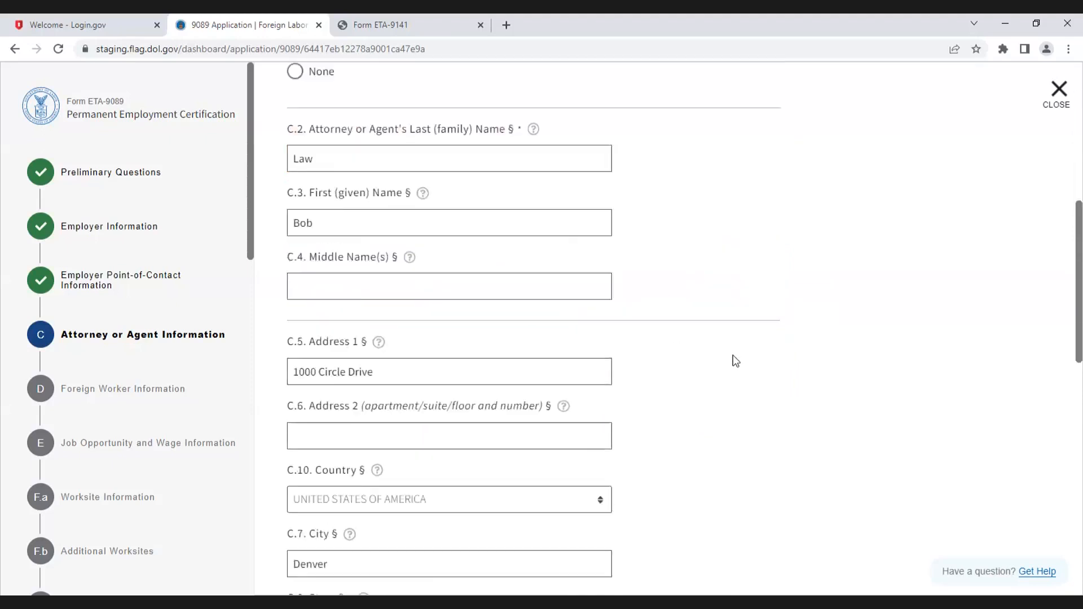
scroll(736, 361, down, 1)
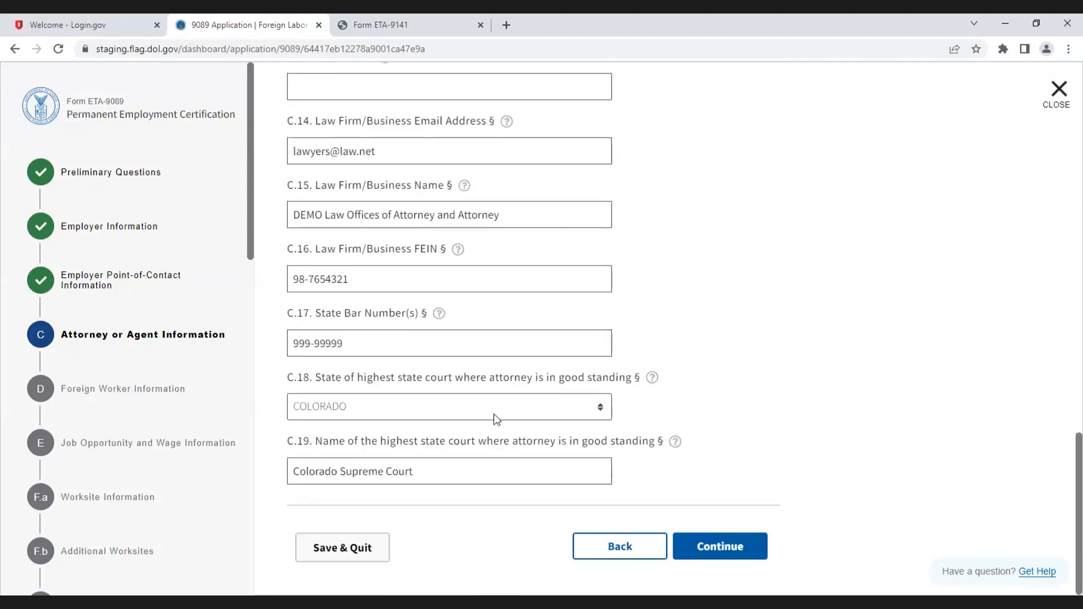
Step: Continue to Foreign Worker Information, answer No to the agent also representing the foreign worker, and open Appendix A
click(725, 544)
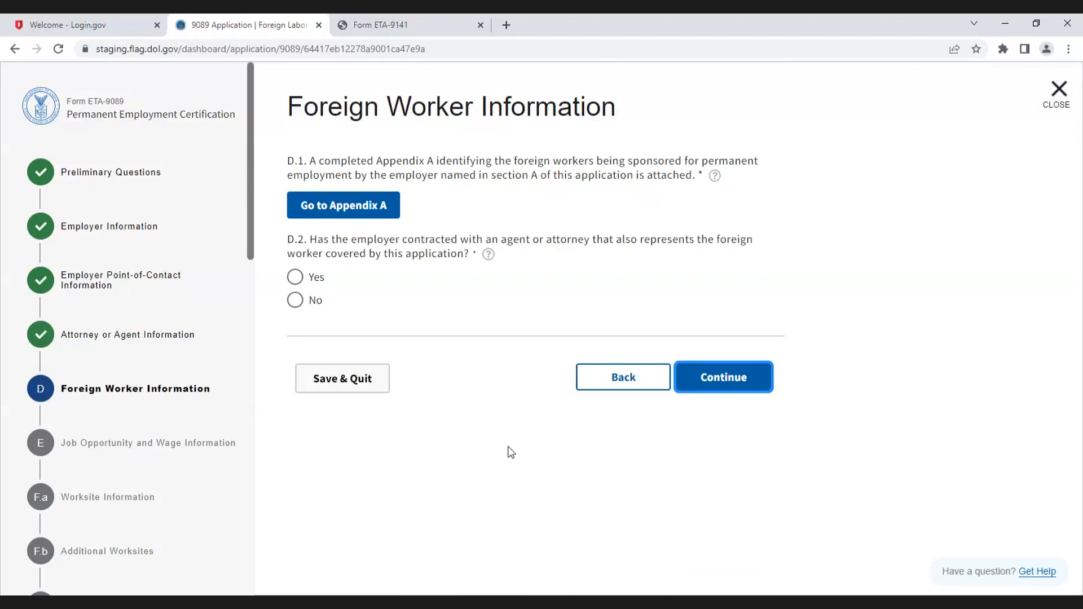
click(296, 301)
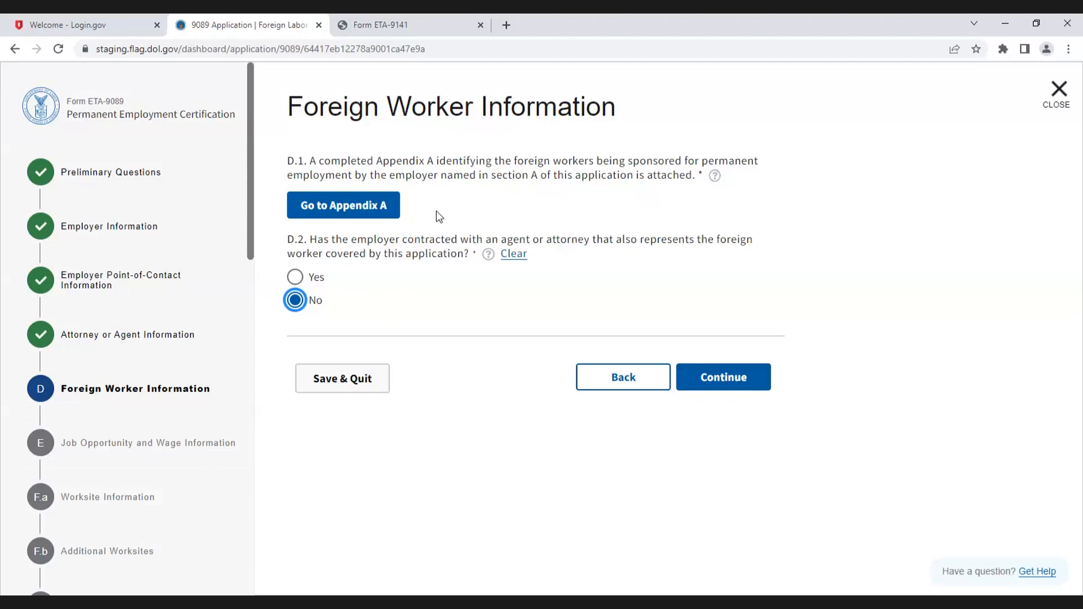
click(368, 203)
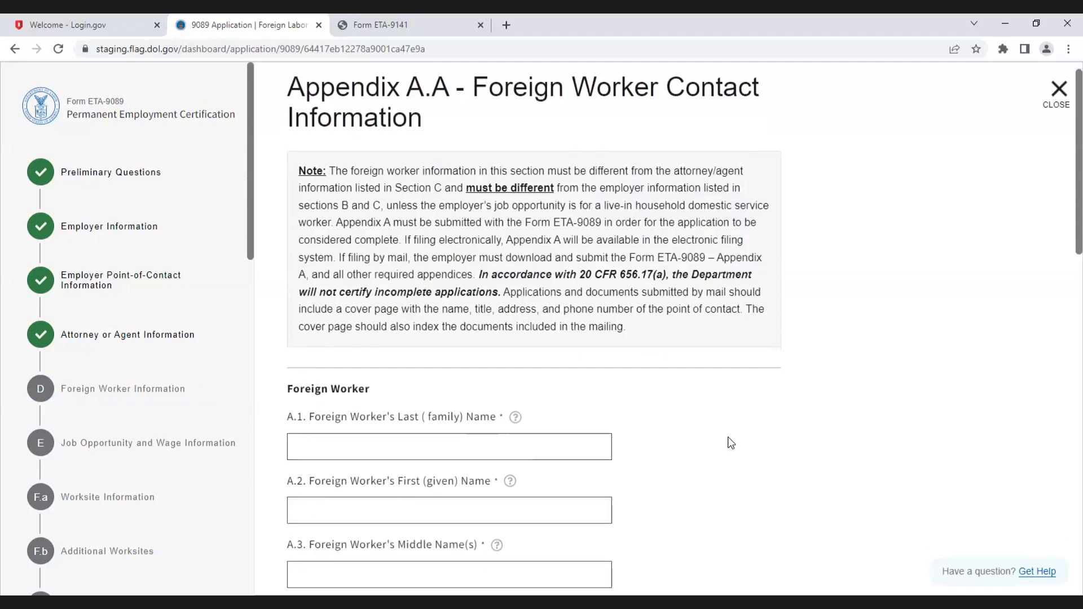
Step: Enter the foreign worker's last and first names, and N/A as the middle name
scroll(728, 440, down, 2)
click(348, 326)
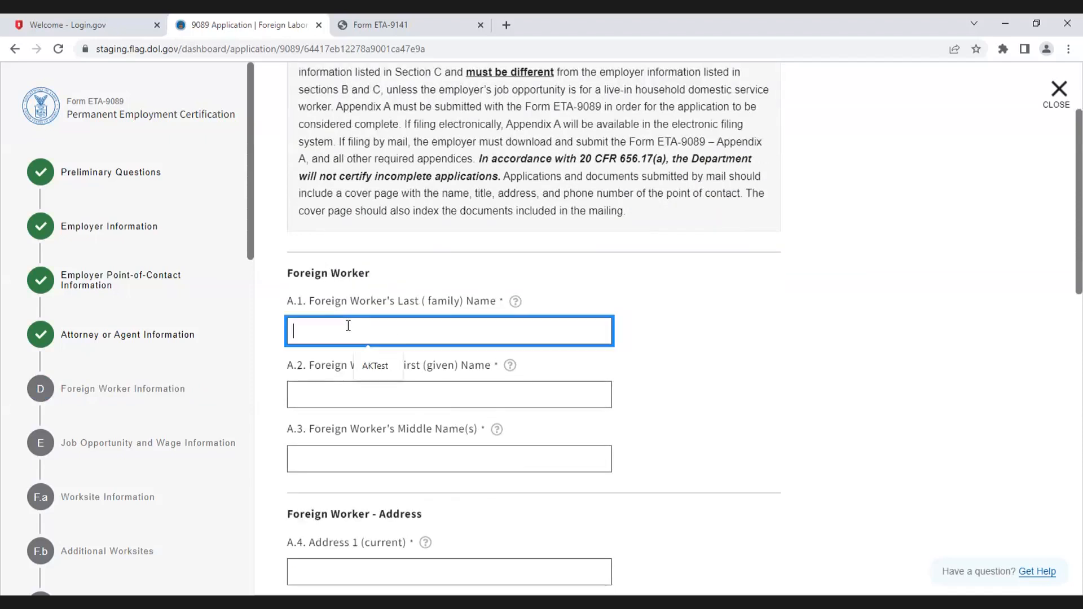
text(Lastname)
click(336, 392)
text(First)
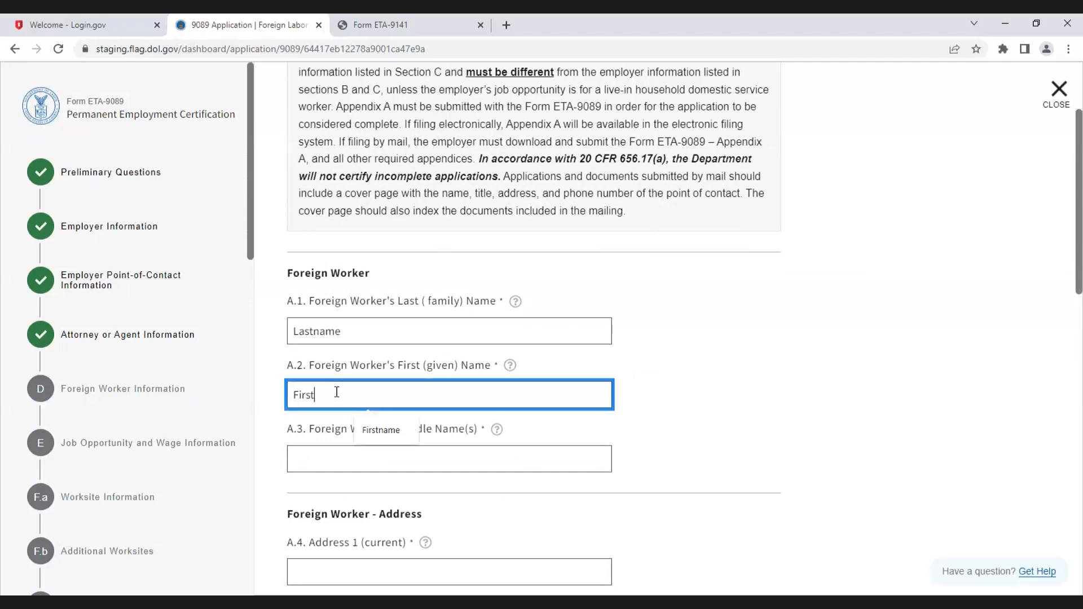
text(name)
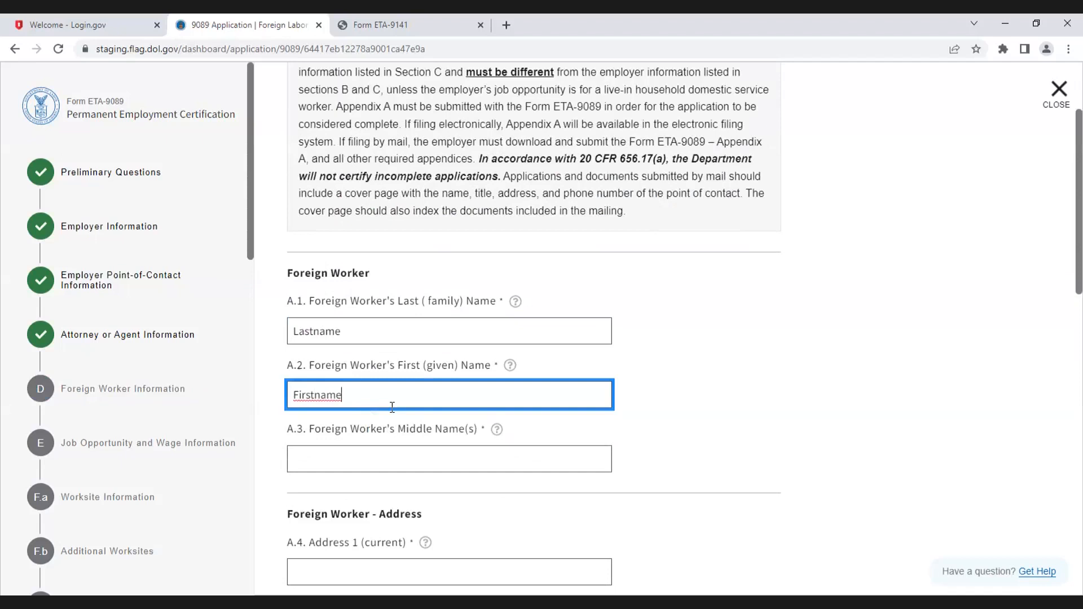
scroll(392, 407, down, 1)
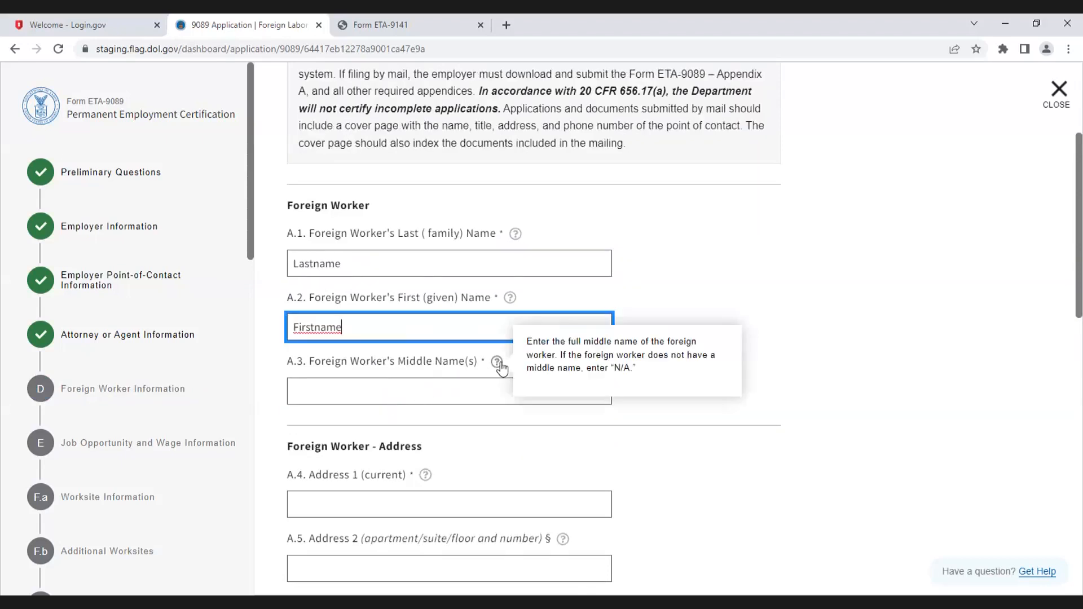
click(388, 390)
text(N)
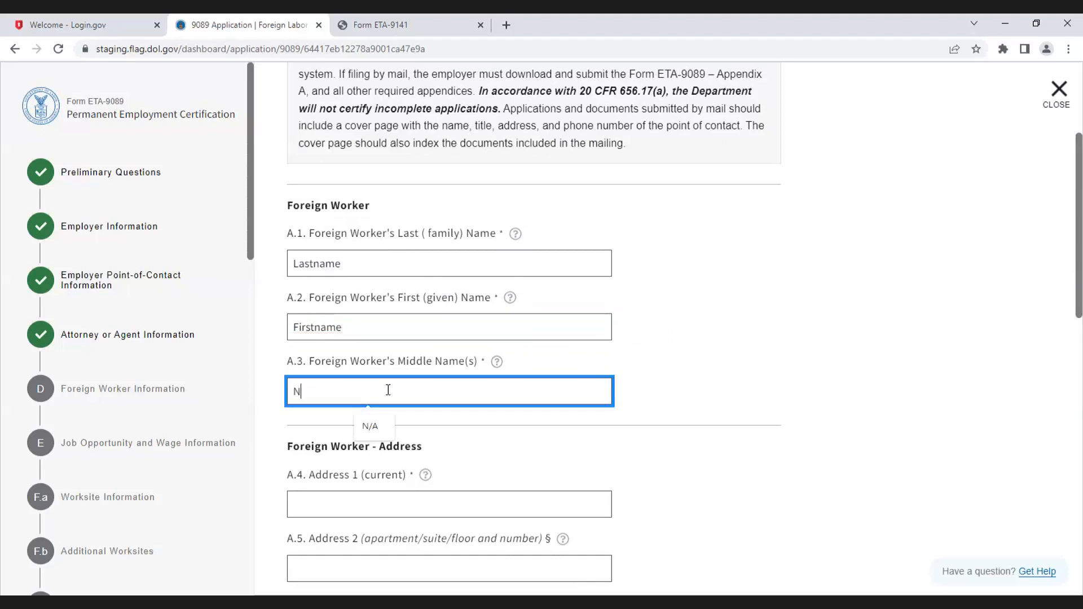
text(/A)
Step: Enter the foreign worker's current street address and Denver as the city
scroll(530, 414, down, 2)
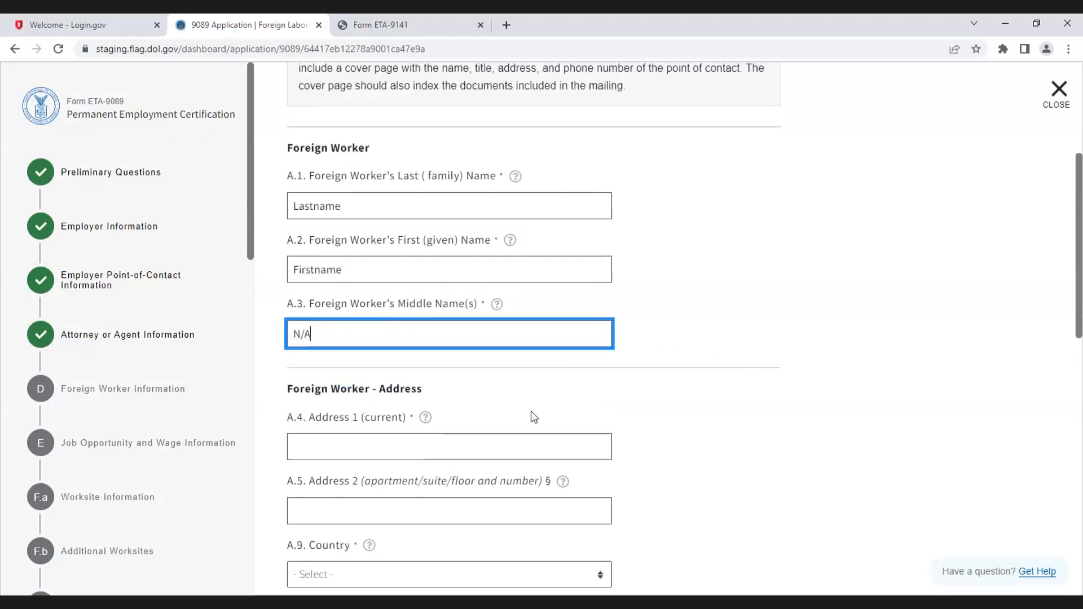
click(327, 370)
text(123)
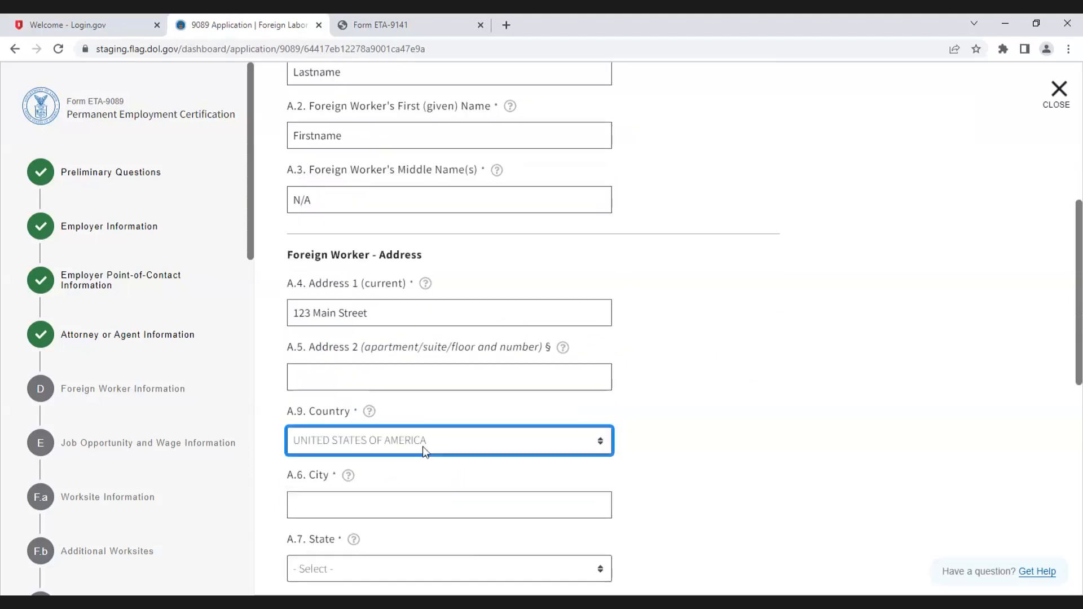
scroll(372, 418, down, 1)
click(372, 419)
text(DEnver)
drag(305, 426, 299, 426)
Step: Select Colorado as the foreign worker's state and enter the postal code
scroll(339, 485, down, 2)
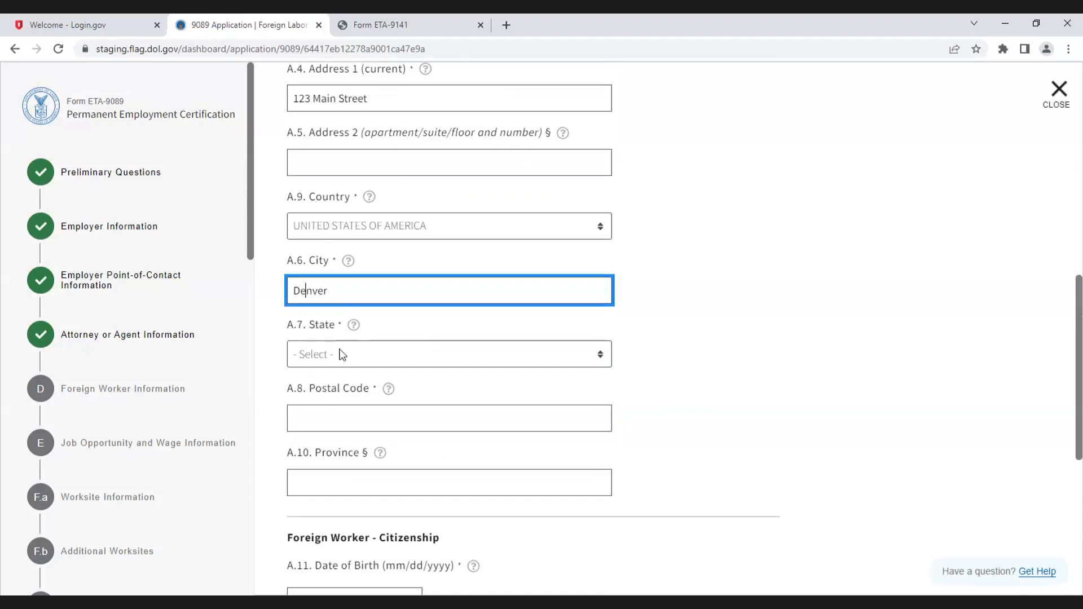
click(342, 354)
click(324, 144)
click(346, 417)
text(80202)
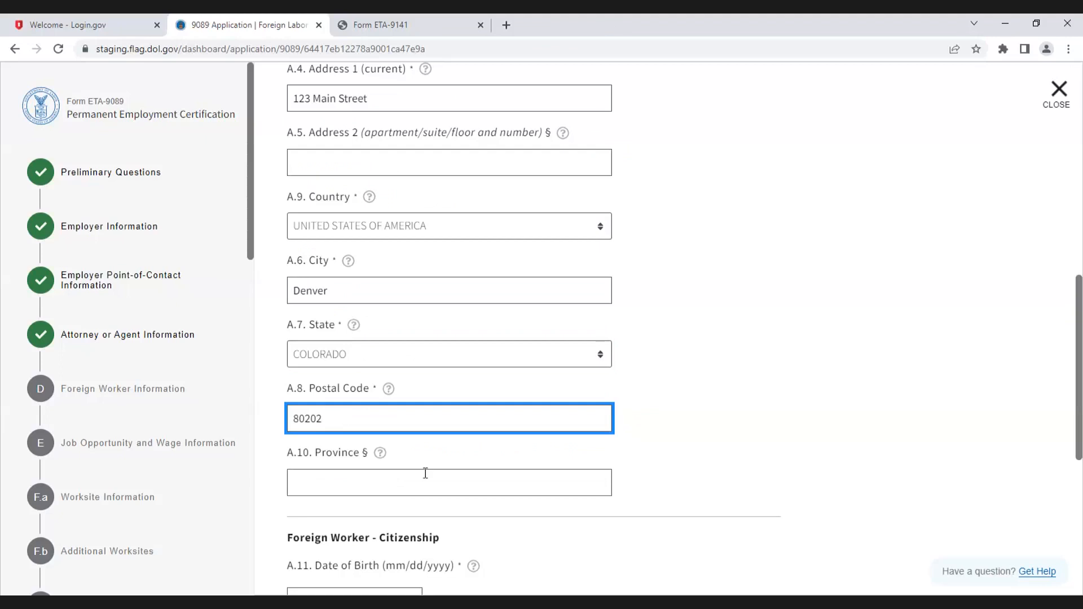
Step: Enter the foreign worker's date of birth using the date picker and the year field
scroll(426, 473, down, 1)
scroll(426, 473, down, 3)
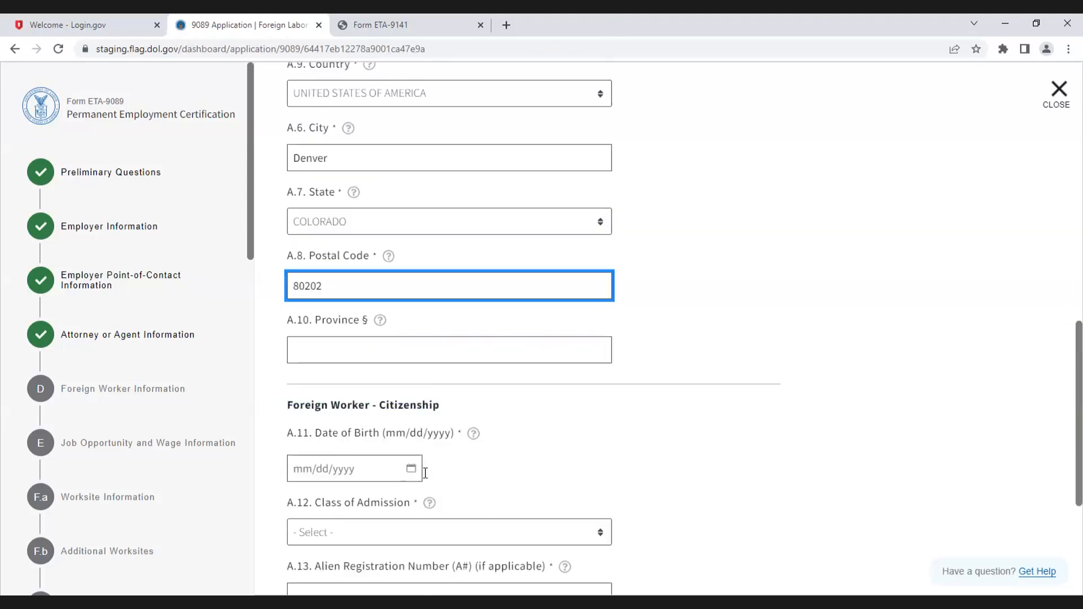
click(318, 400)
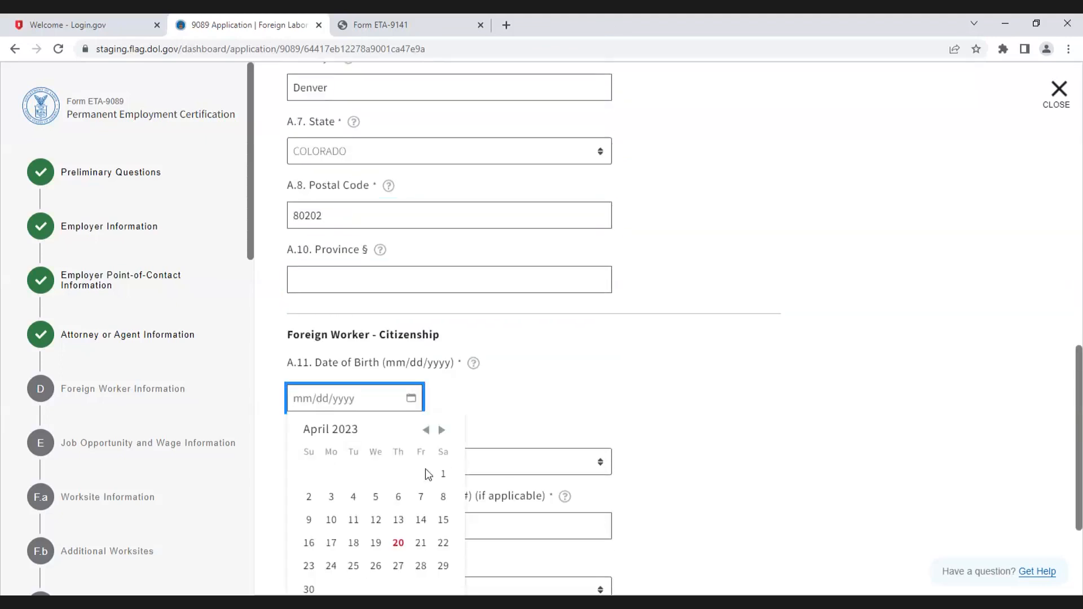
click(443, 474)
click(327, 398)
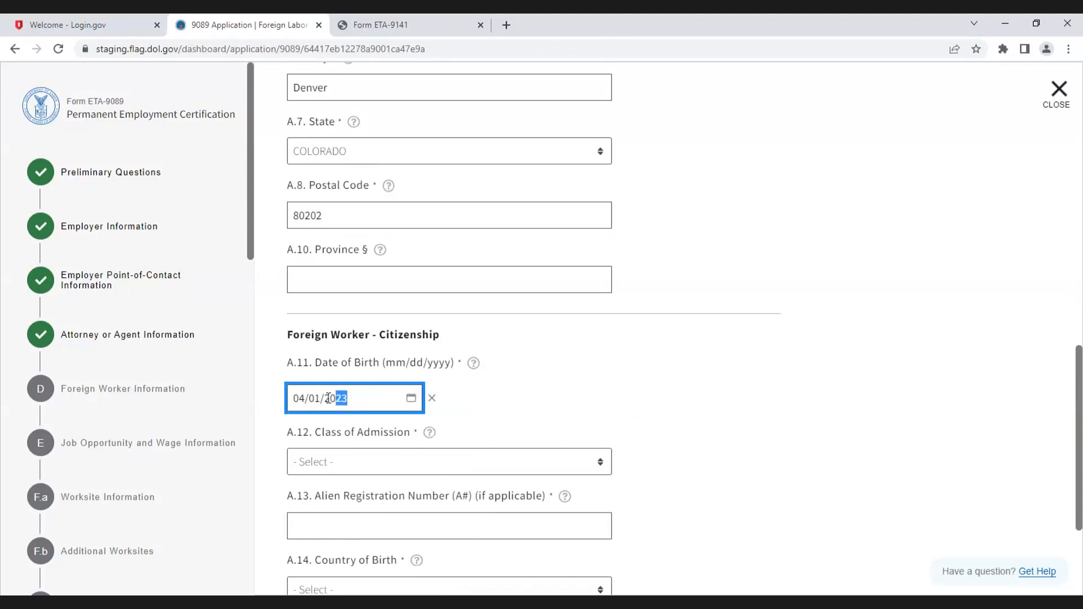
text(1995)
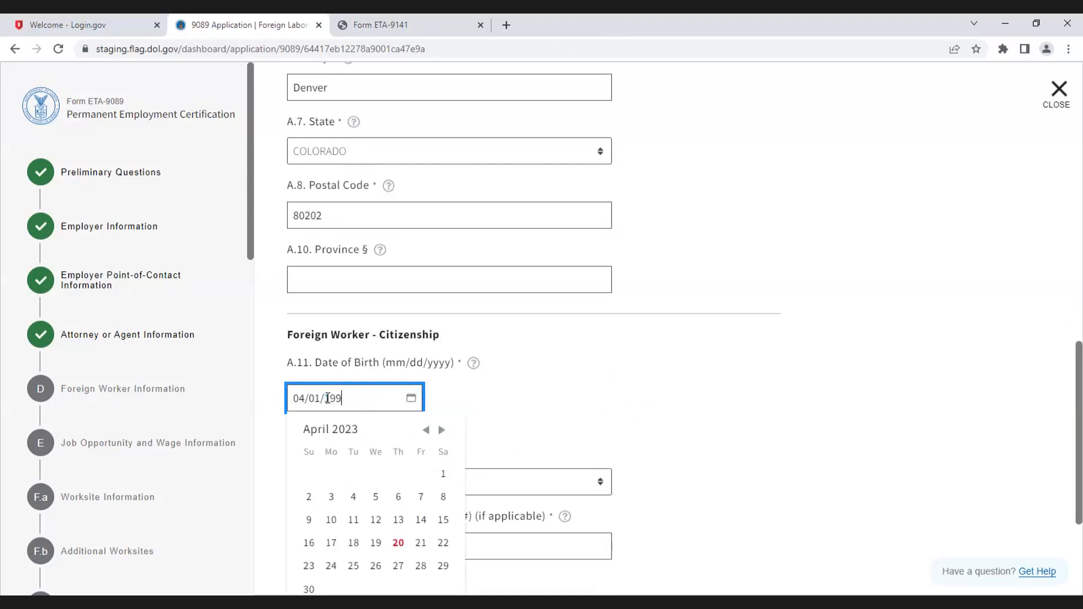
click(503, 402)
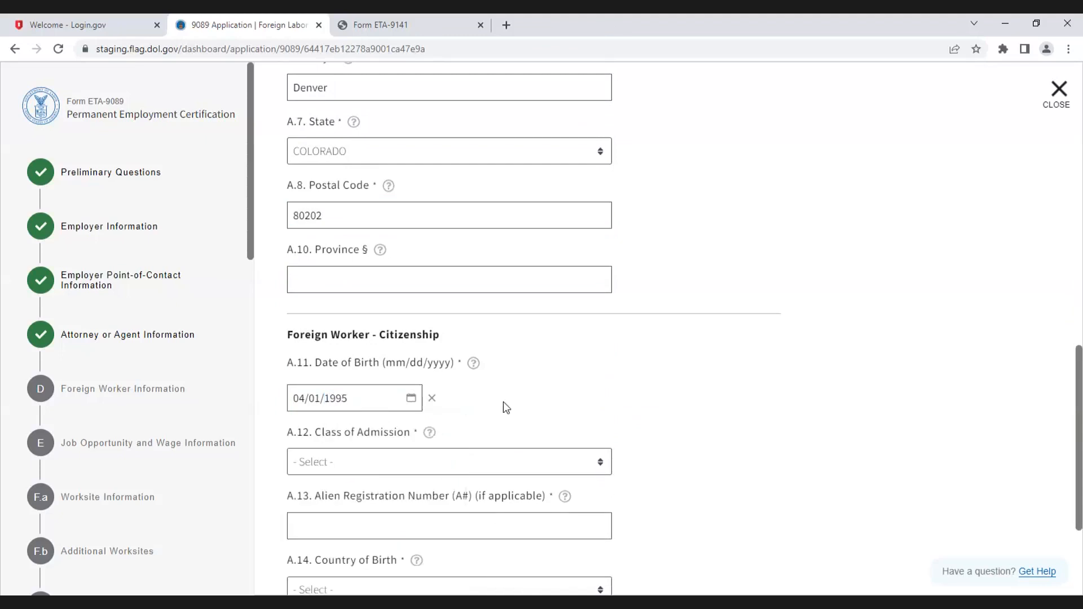
Step: Select E-3 as the class of admission and enter the foreign worker's alien registration number
scroll(451, 372, down, 2)
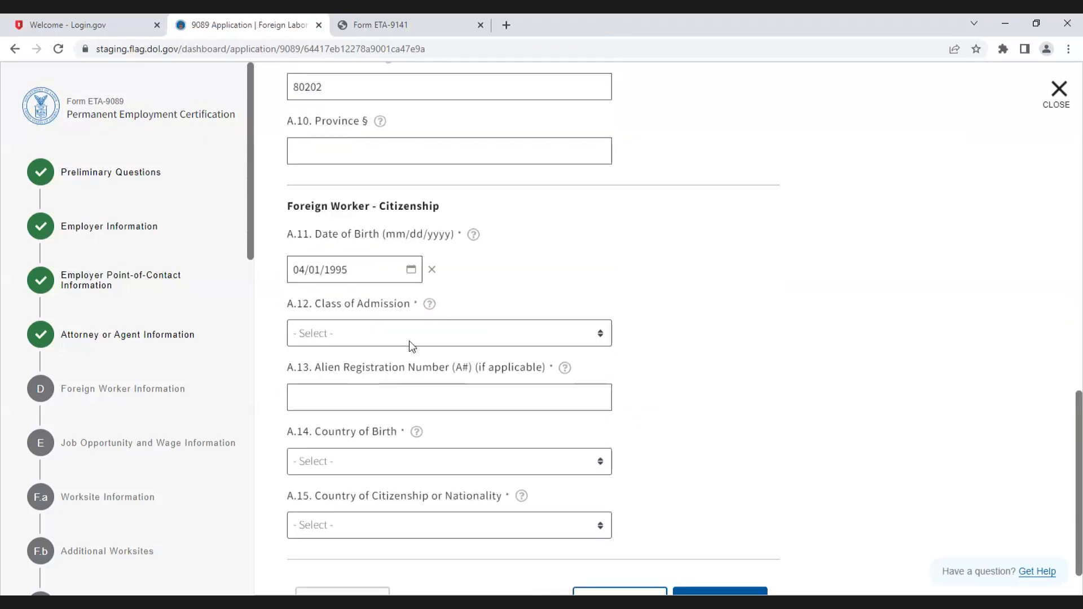
click(308, 334)
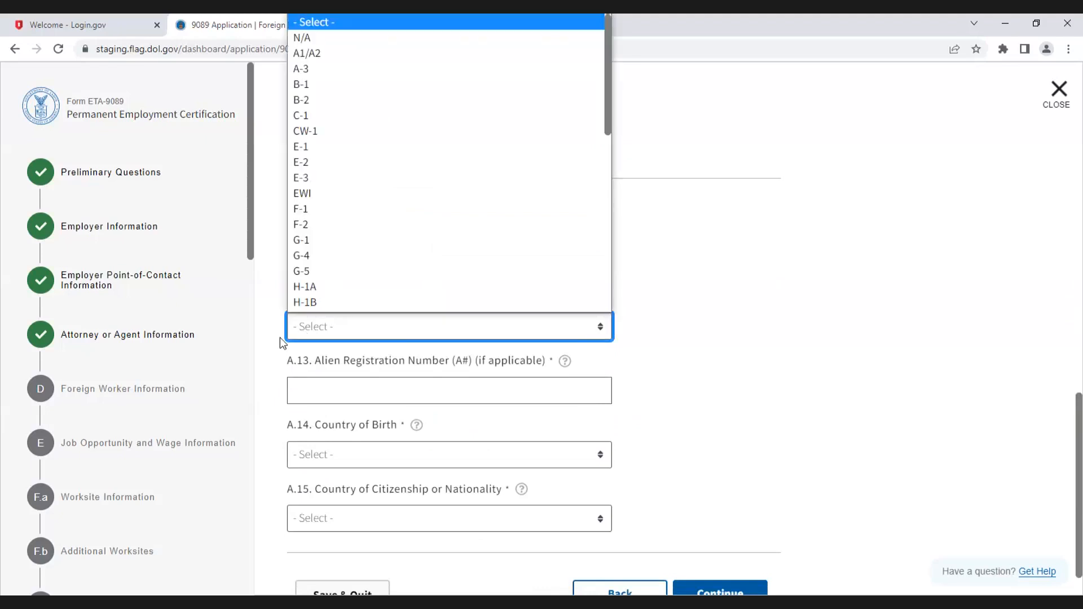
click(355, 178)
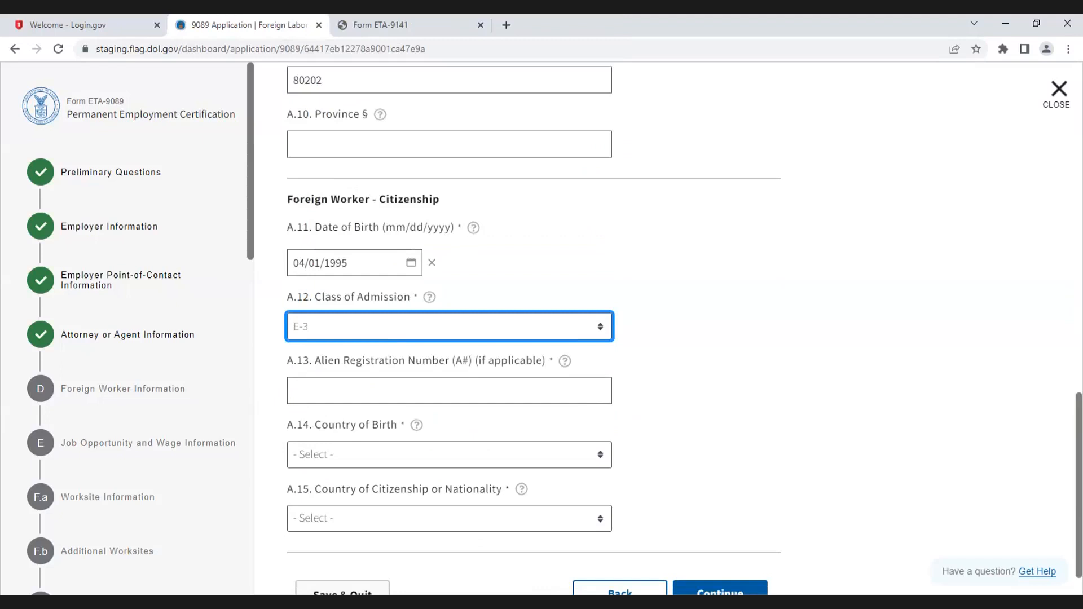
click(378, 390)
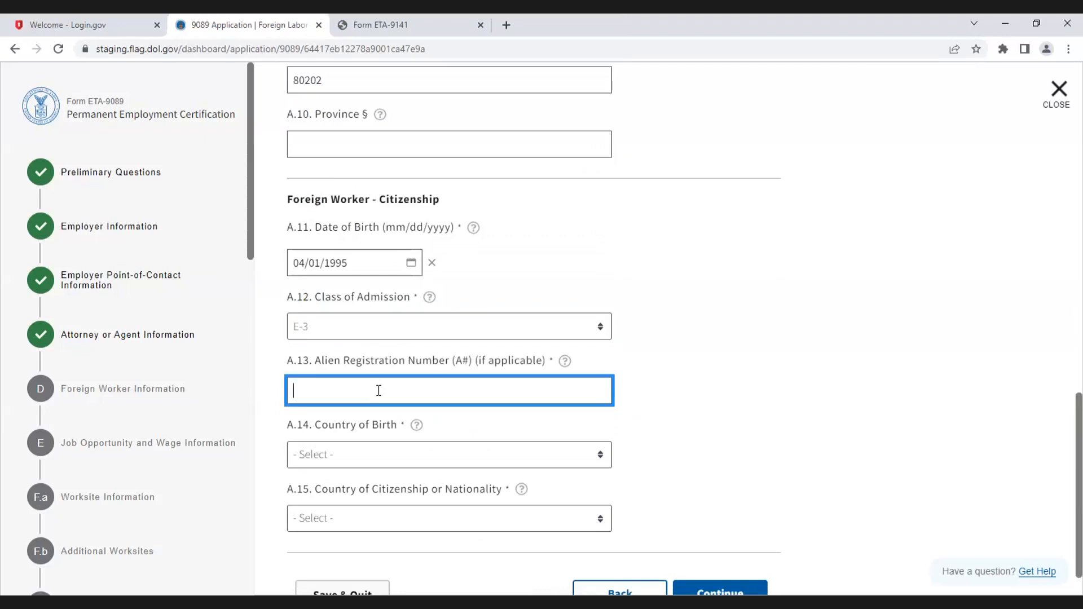
text(0)
Step: Choose Andorra as both country of birth and country of citizenship, and continue to Foreign Worker Education
click(330, 455)
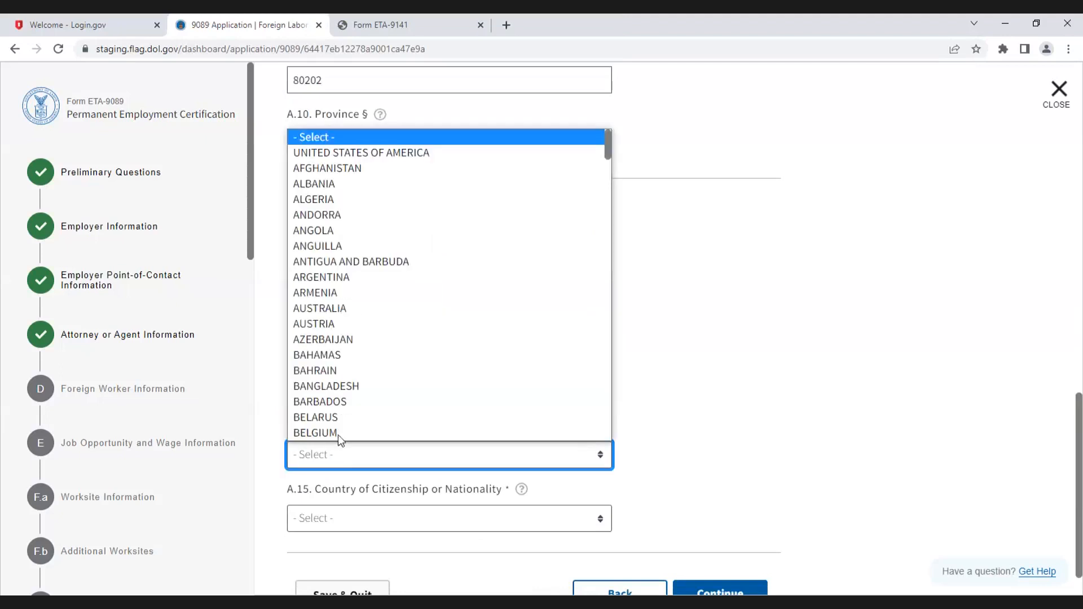
click(338, 217)
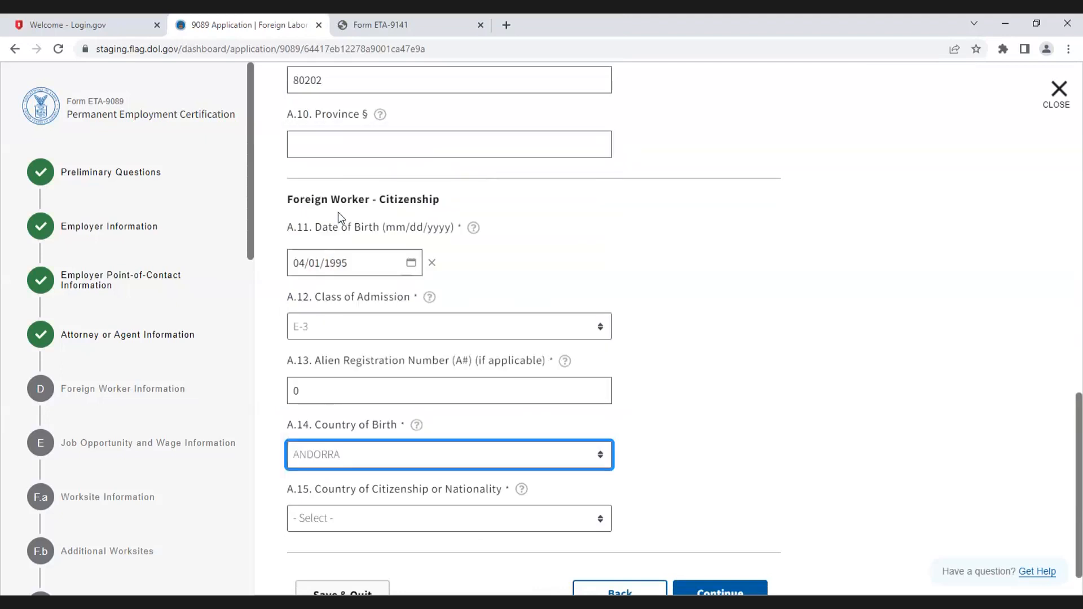
click(395, 527)
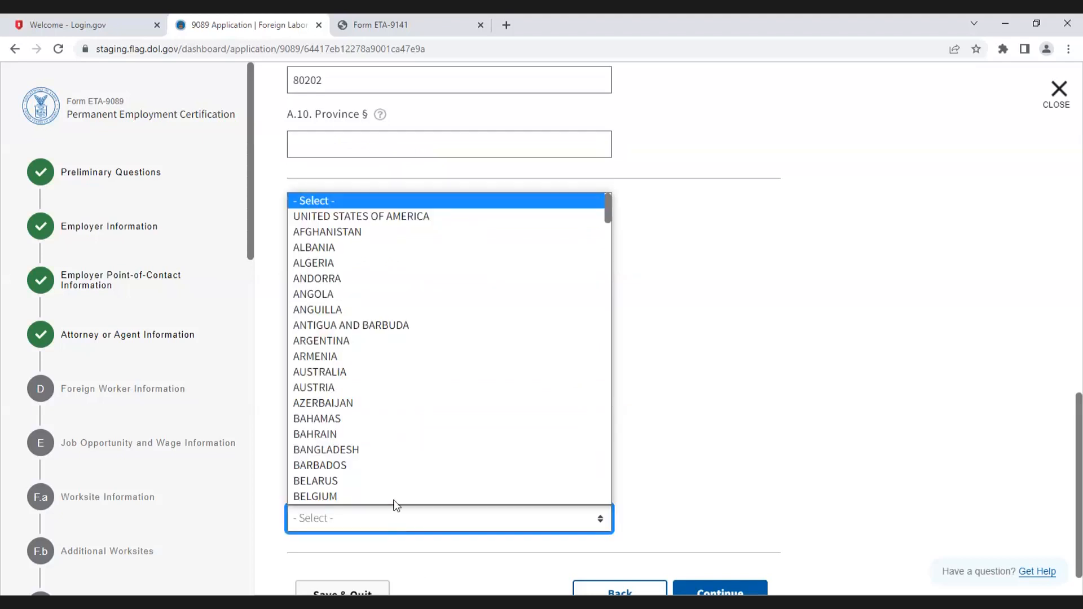
click(339, 278)
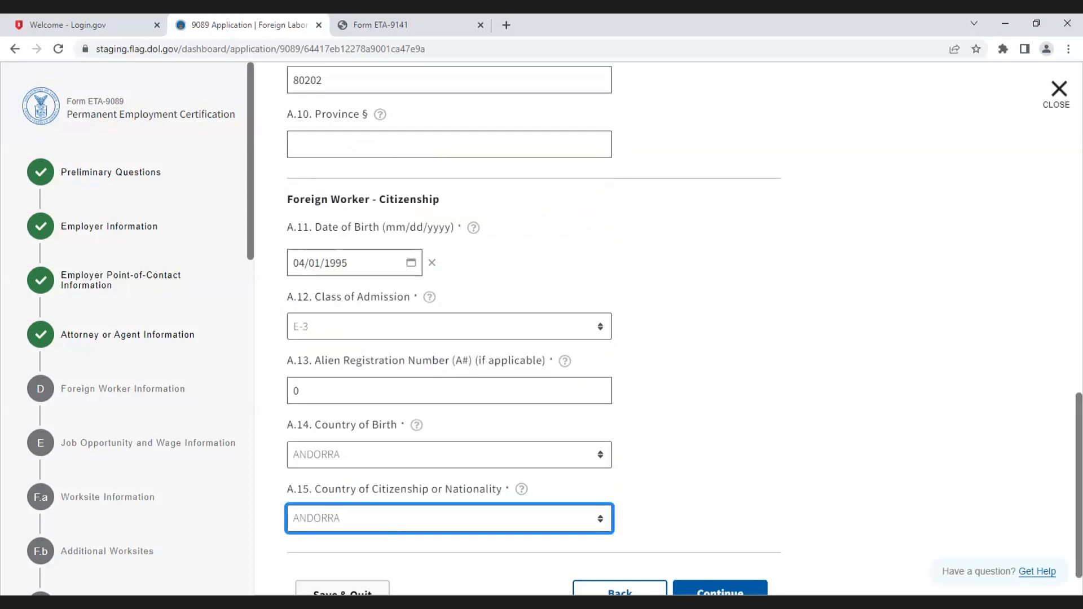
scroll(797, 501, down, 1)
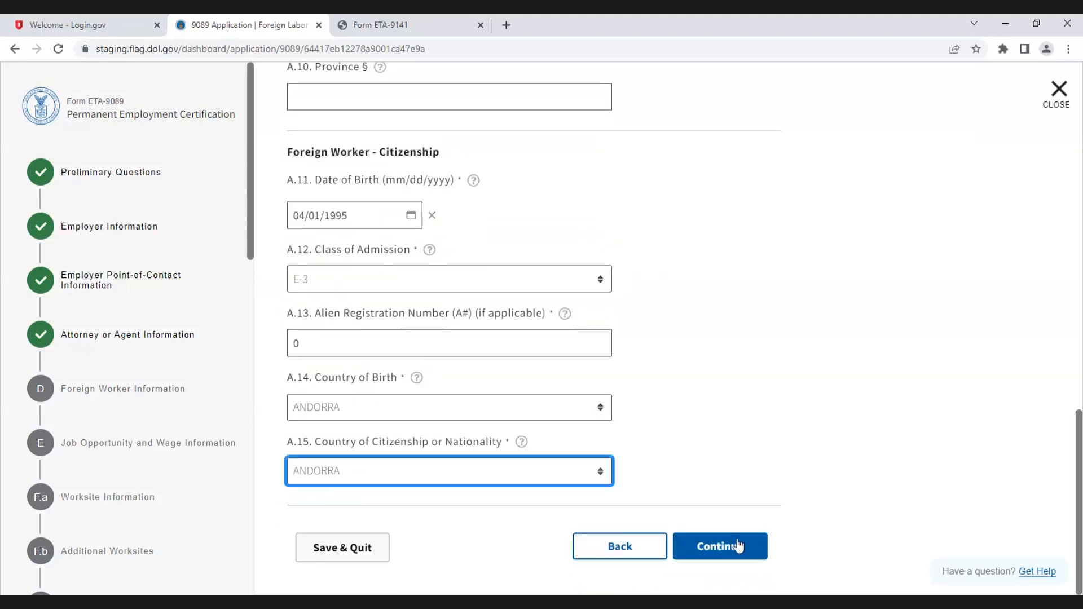
click(735, 548)
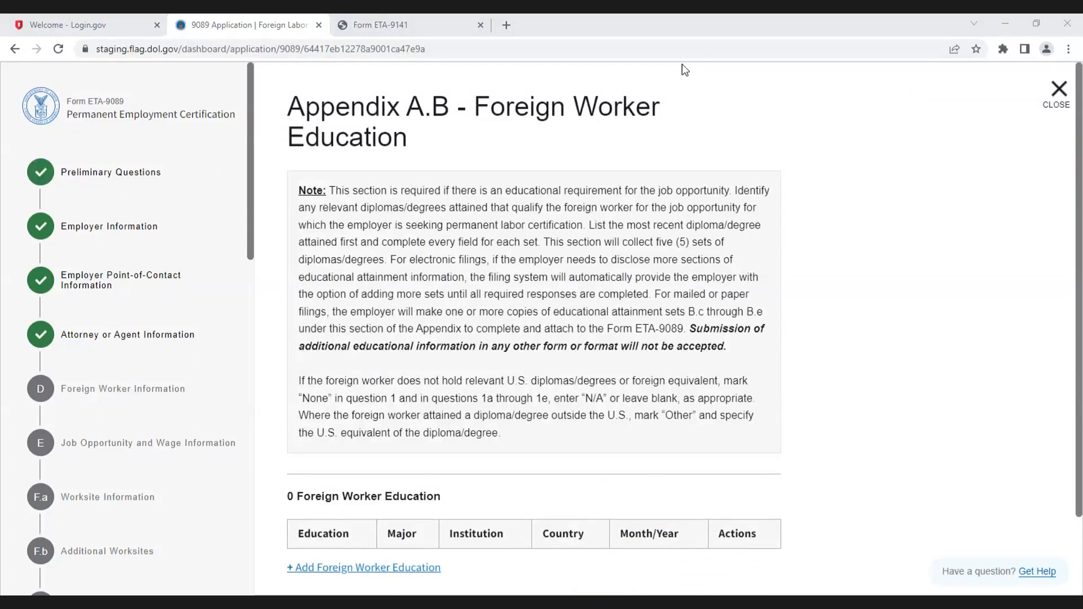
Step: Detach the Form ETA-9141 tab into its own separate browser window
click(381, 27)
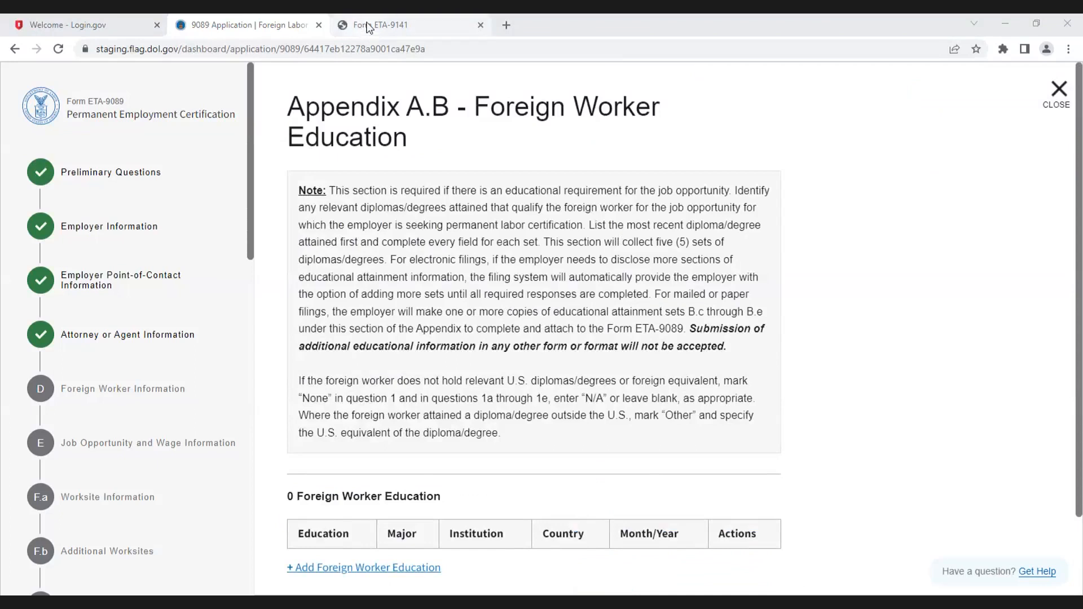
click(240, 25)
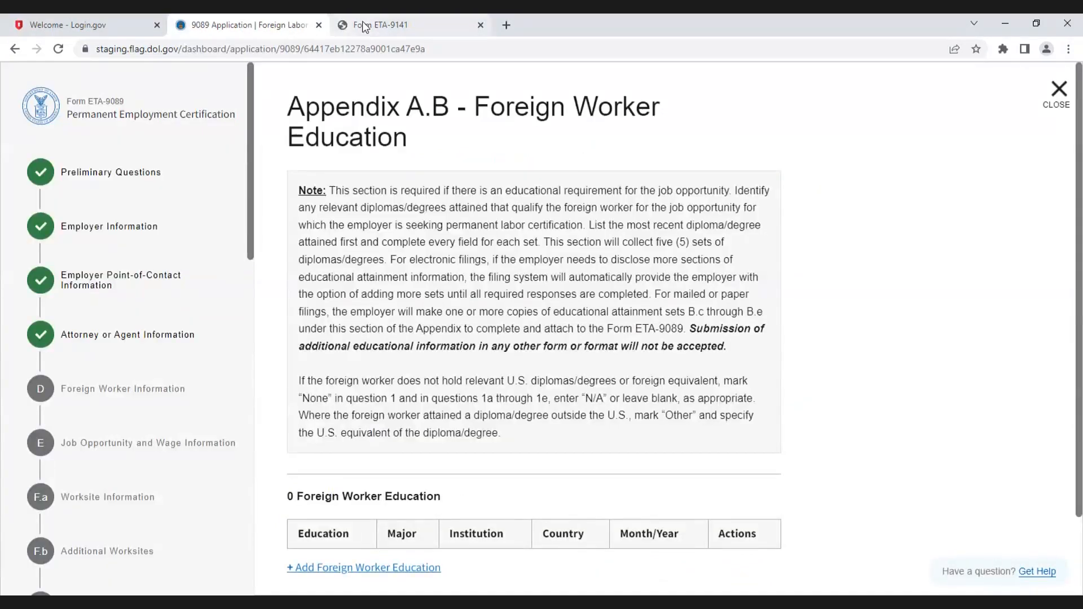
click(364, 27)
drag(372, 25, 165, 79)
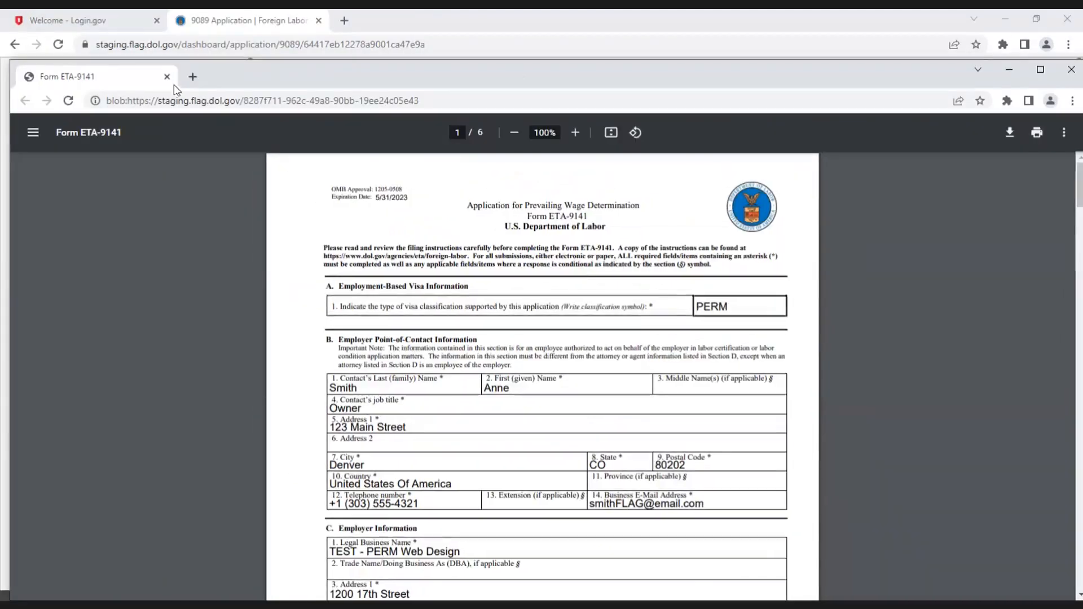
click(164, 80)
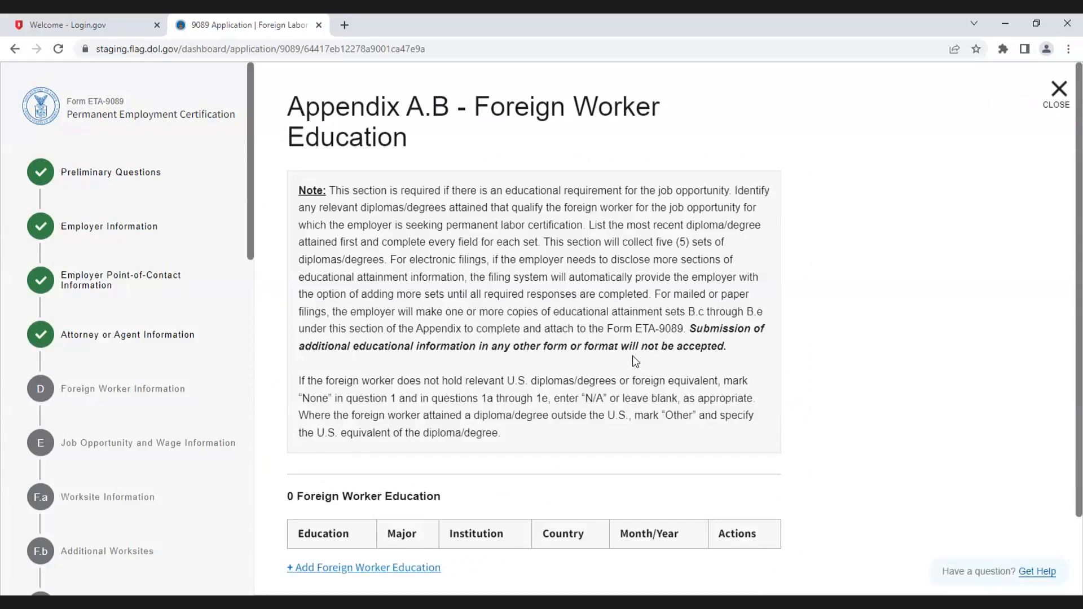
Step: Add a foreign worker education entry with a Bachelor's degree and major Computer Science
scroll(633, 356, down, 1)
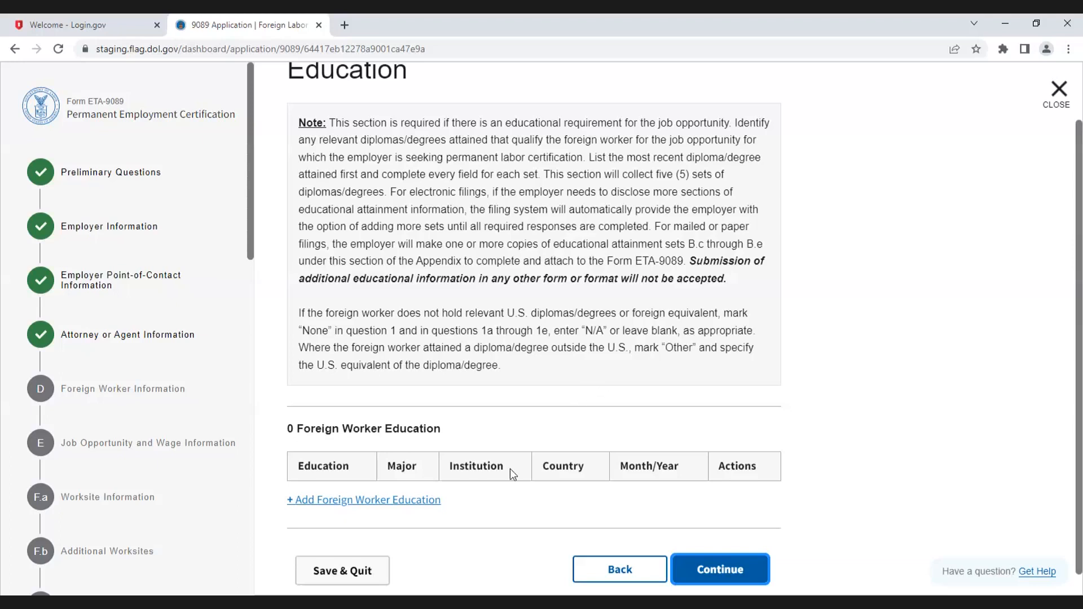
click(307, 502)
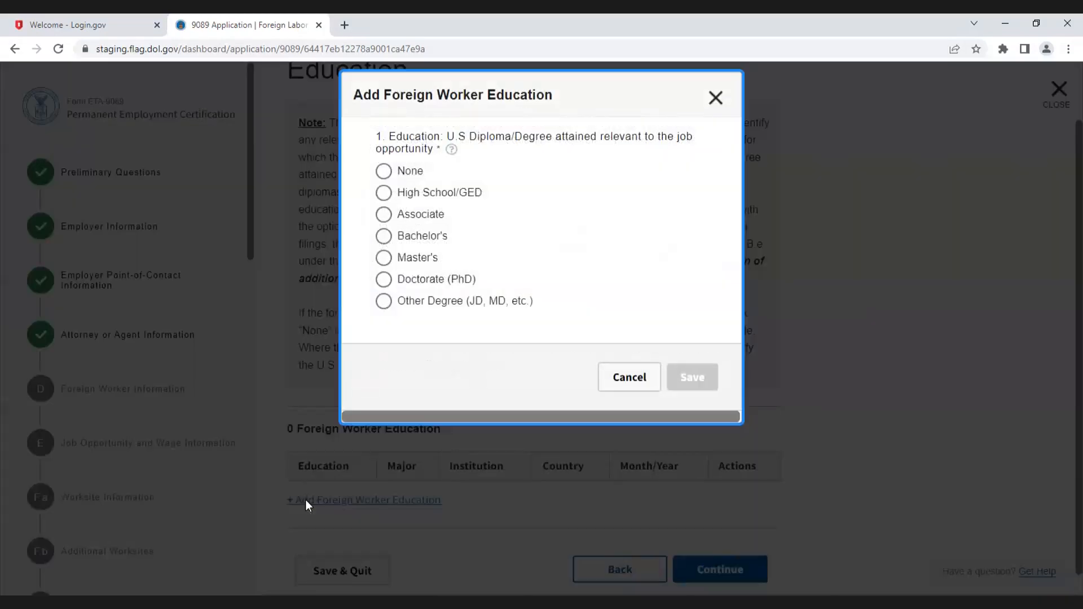
click(385, 240)
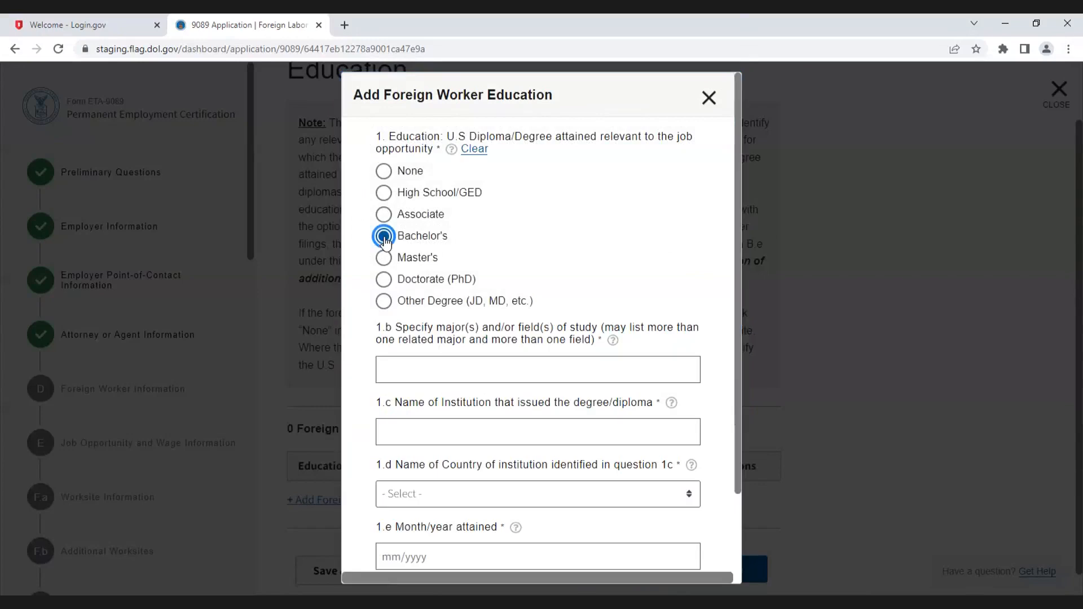
click(454, 367)
text(Computer Science)
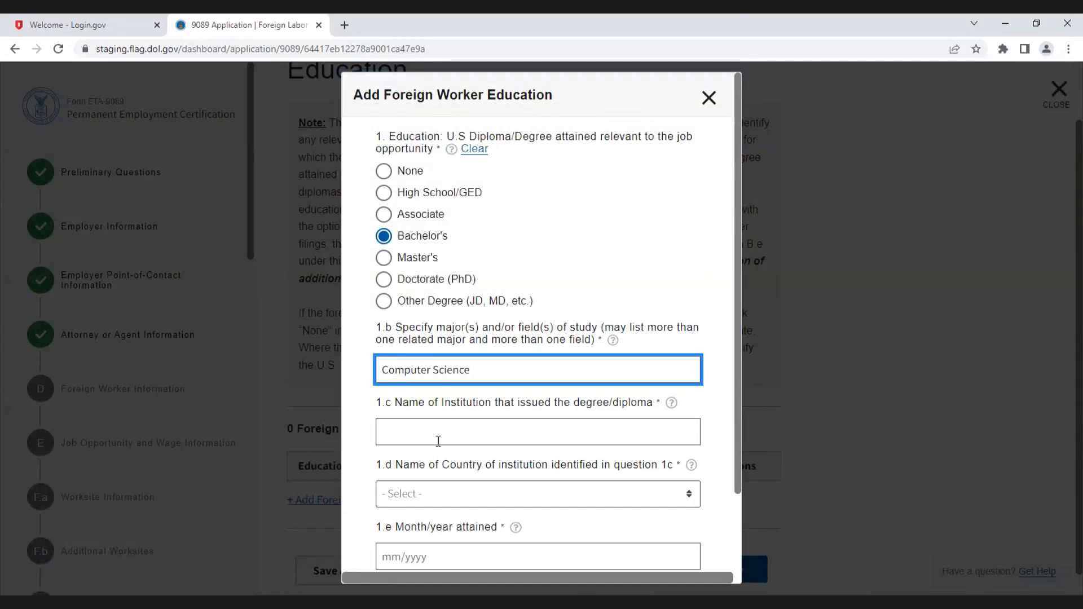
Step: Enter College as institution, United States of America as country and 05/2018 as month/year, then save the entry
click(432, 434)
text(College)
click(439, 495)
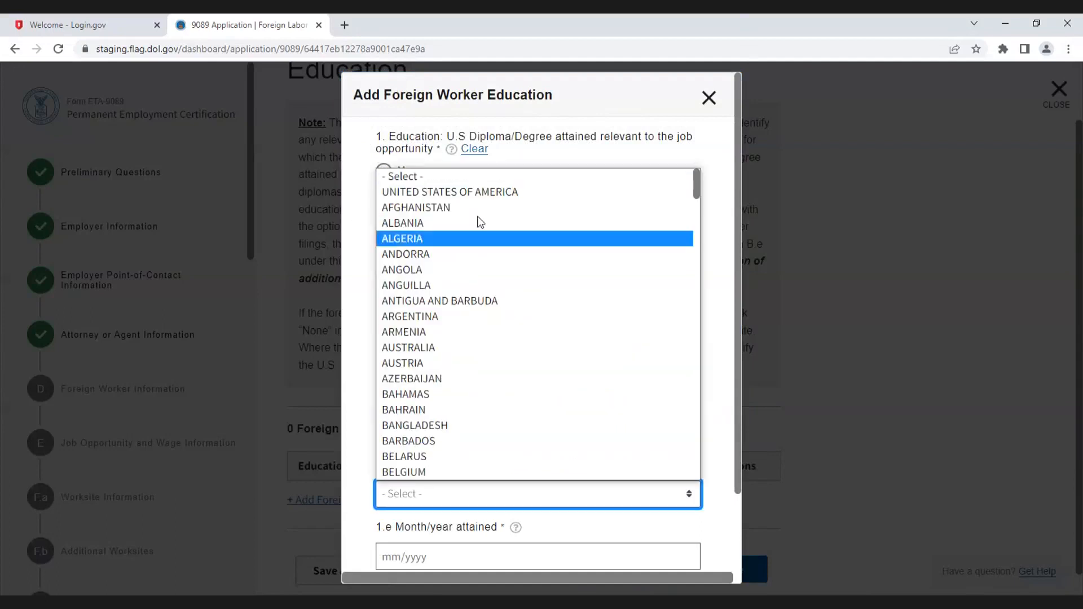
click(473, 191)
scroll(599, 428, down, 3)
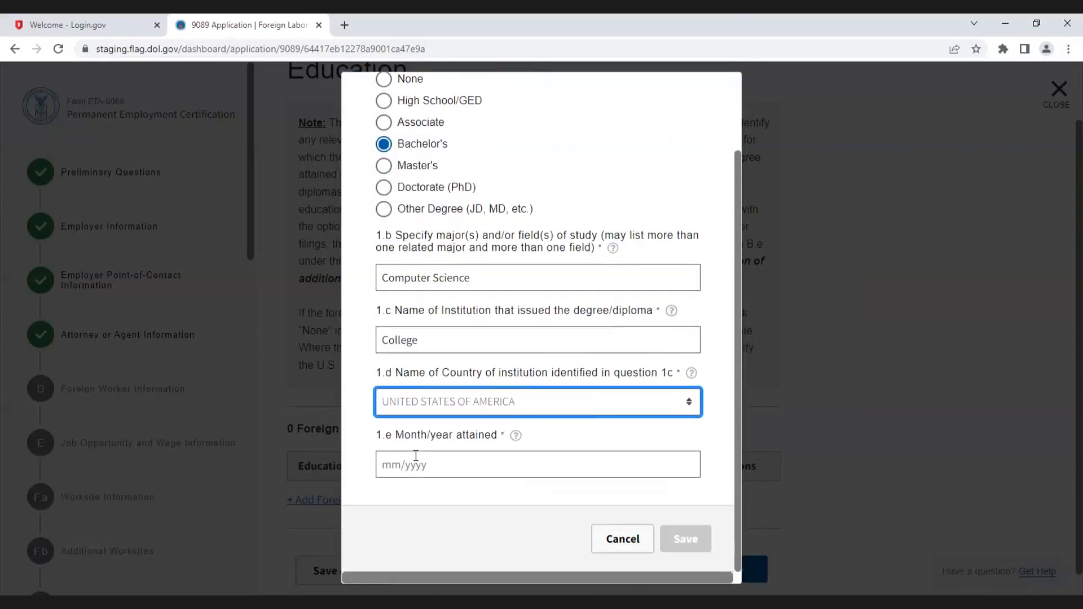
click(417, 468)
text(05/2018)
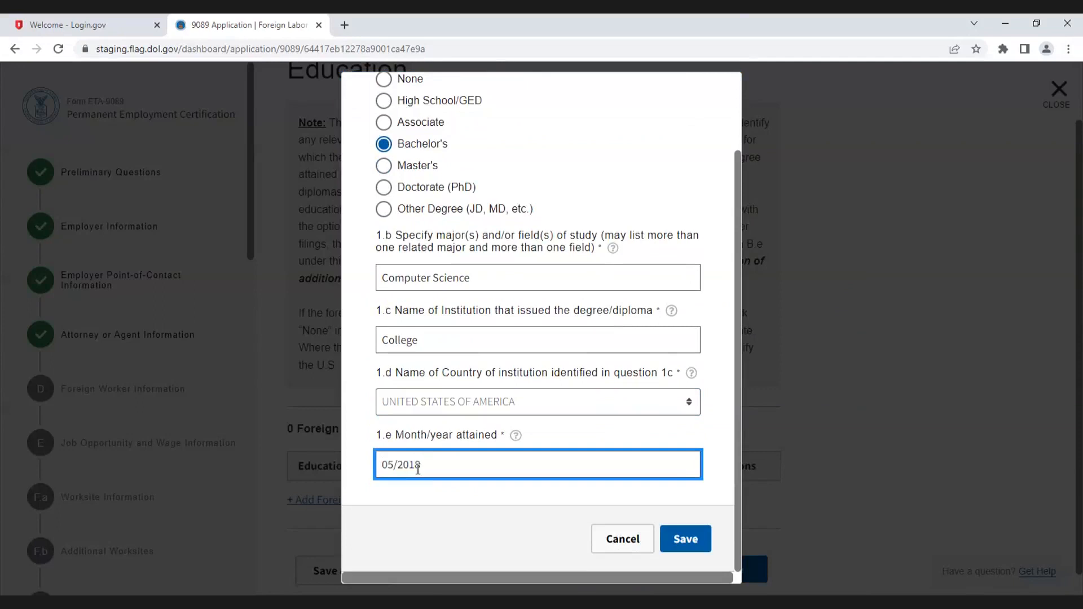
click(690, 543)
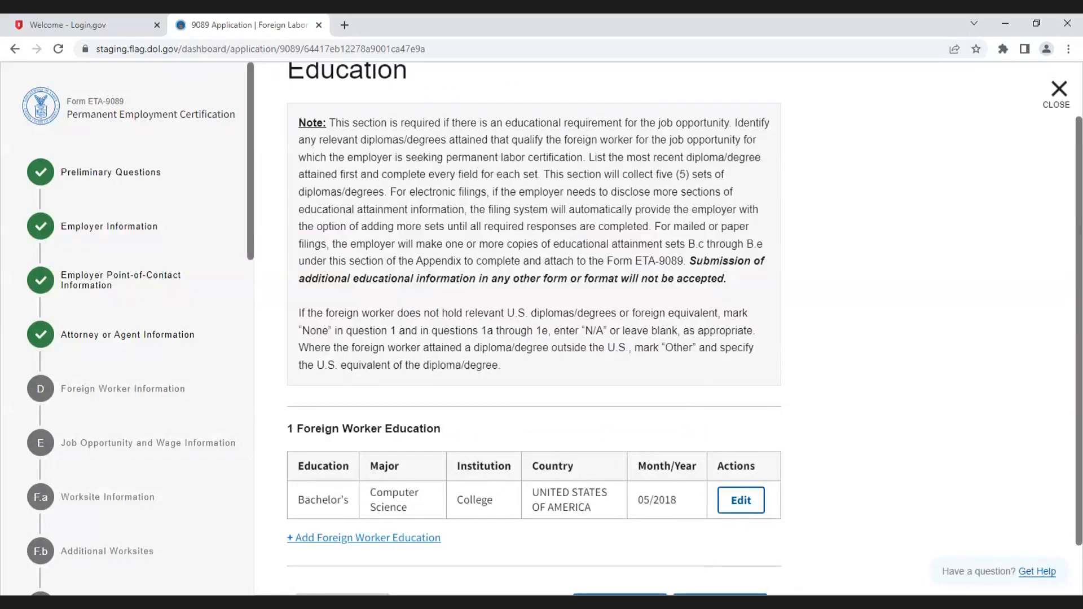
Step: Add a second education entry with a Master's degree, major Computer Science and institution College
click(396, 541)
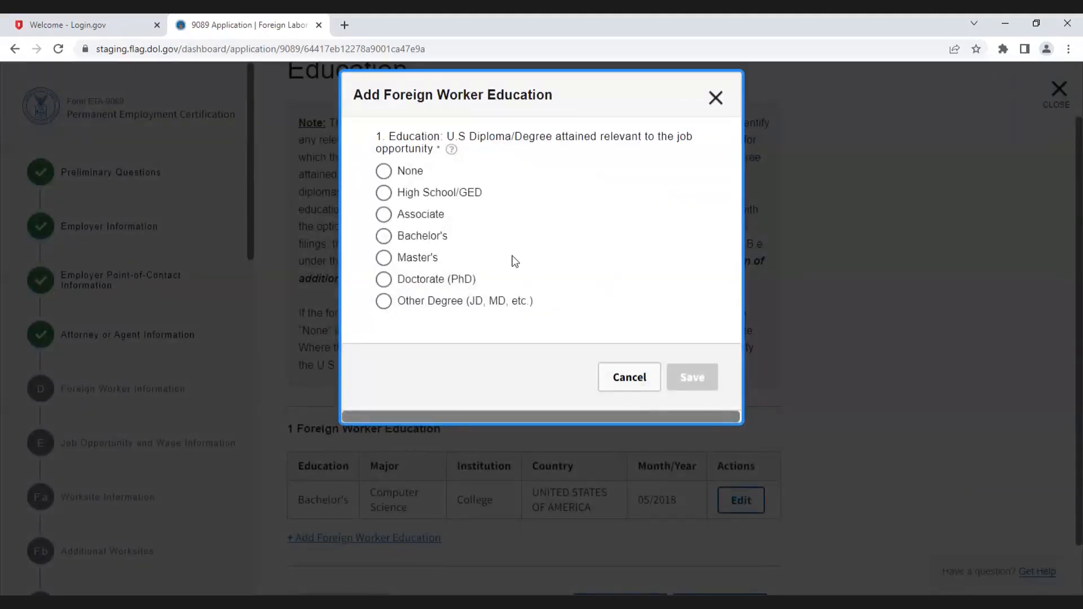
click(390, 262)
click(496, 368)
text(COmputer Science)
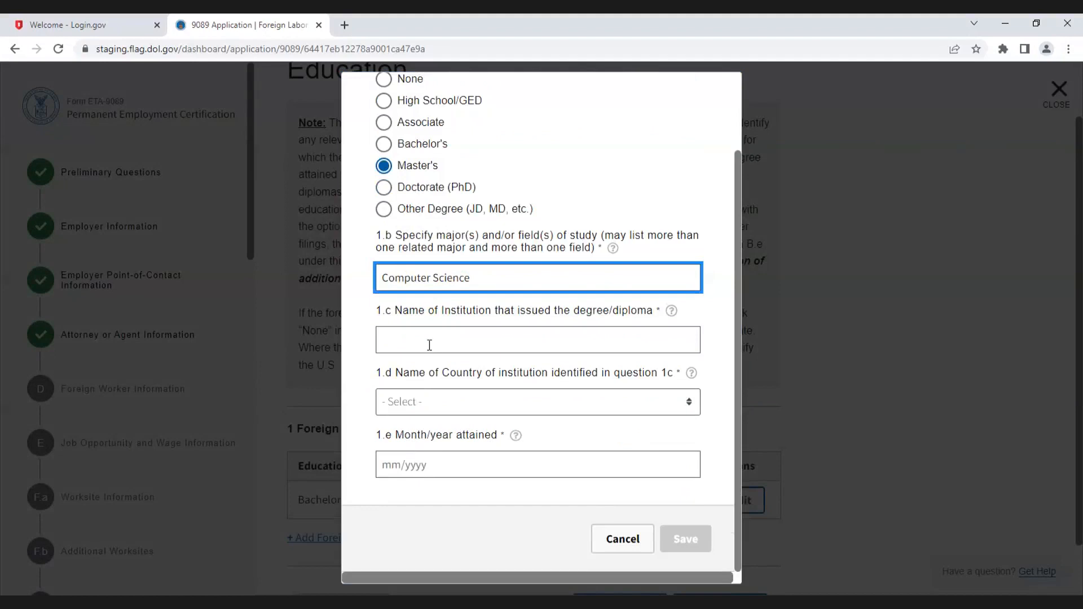
click(429, 345)
text(College)
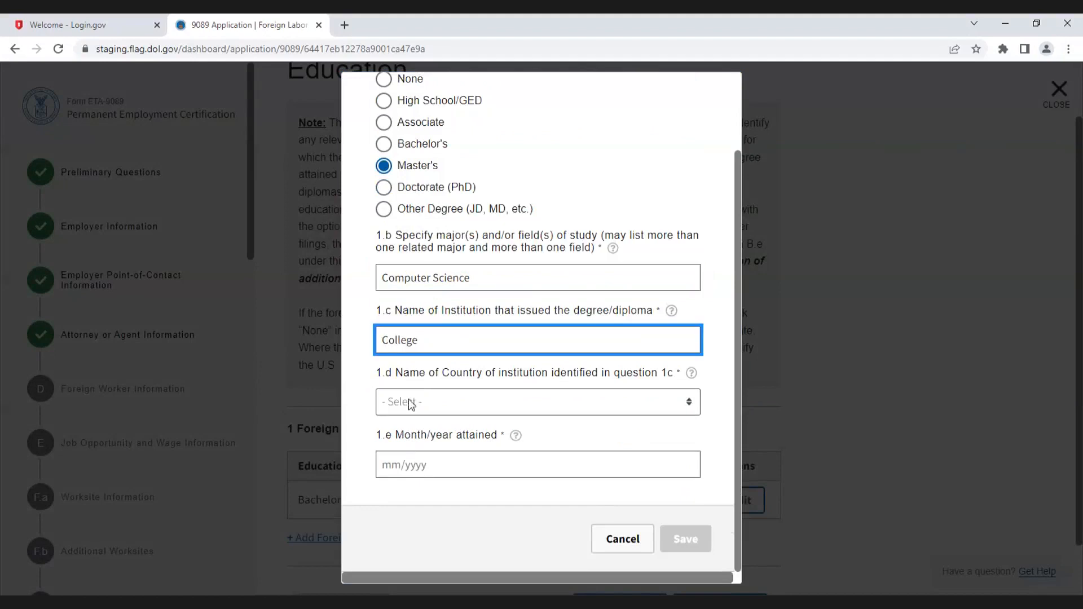
Step: Set its country to United States of America and month/year attained to 05/2020, then save
click(415, 398)
click(406, 99)
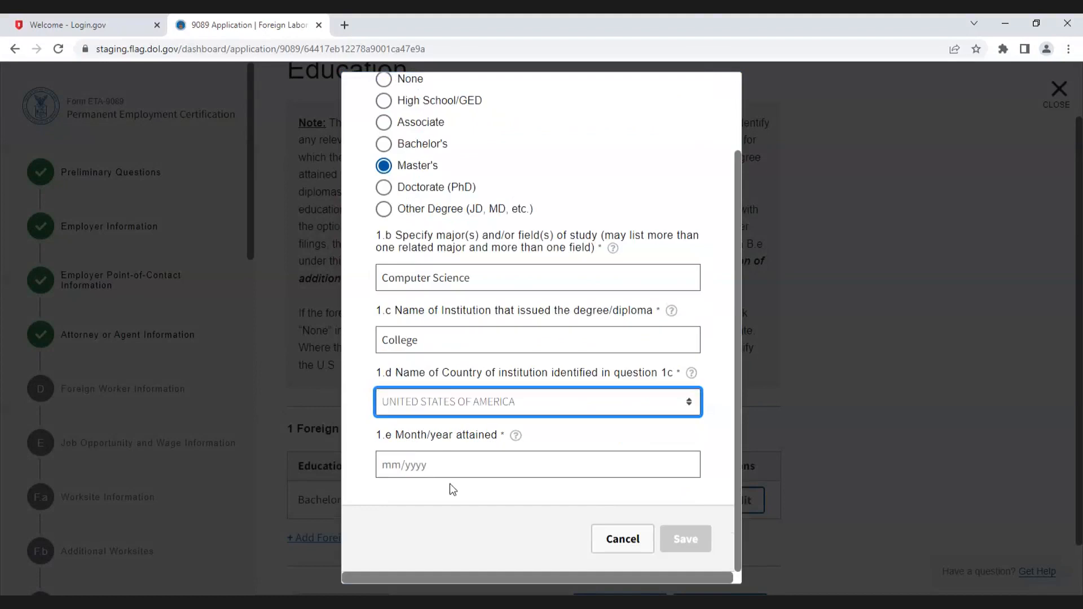
click(425, 465)
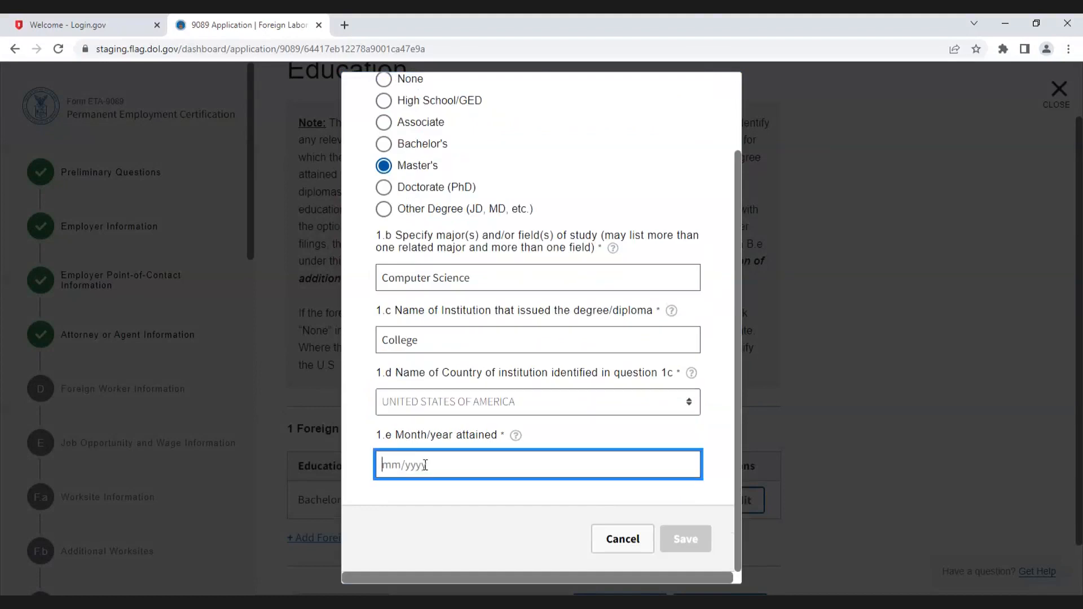
text(05/2020)
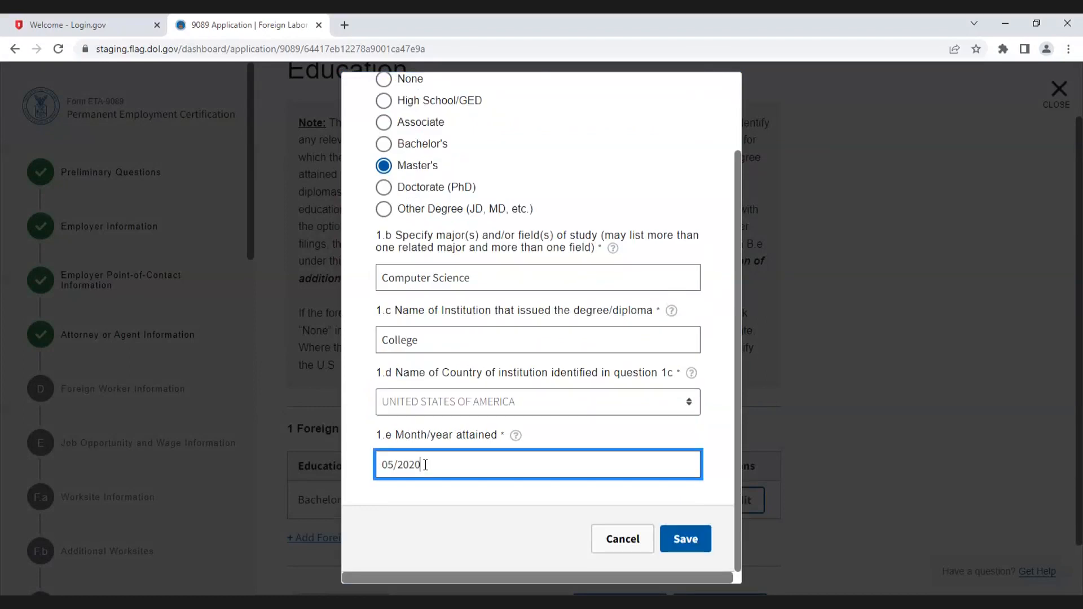
click(682, 540)
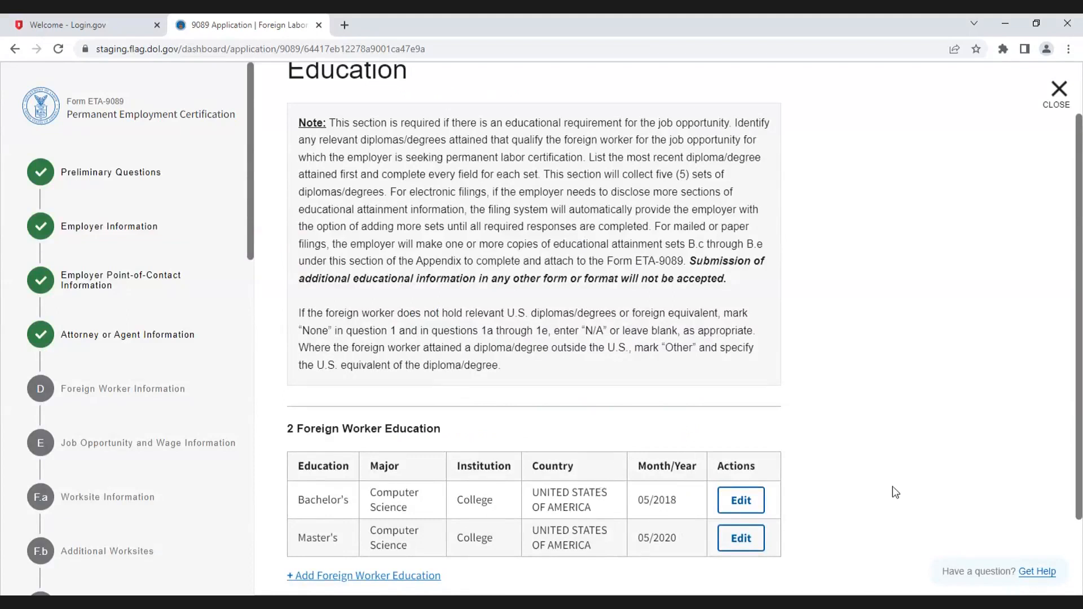
Step: Change the Master's entry month/year to 06/2020, save it, and continue to Foreign Worker Training
scroll(892, 486, down, 1)
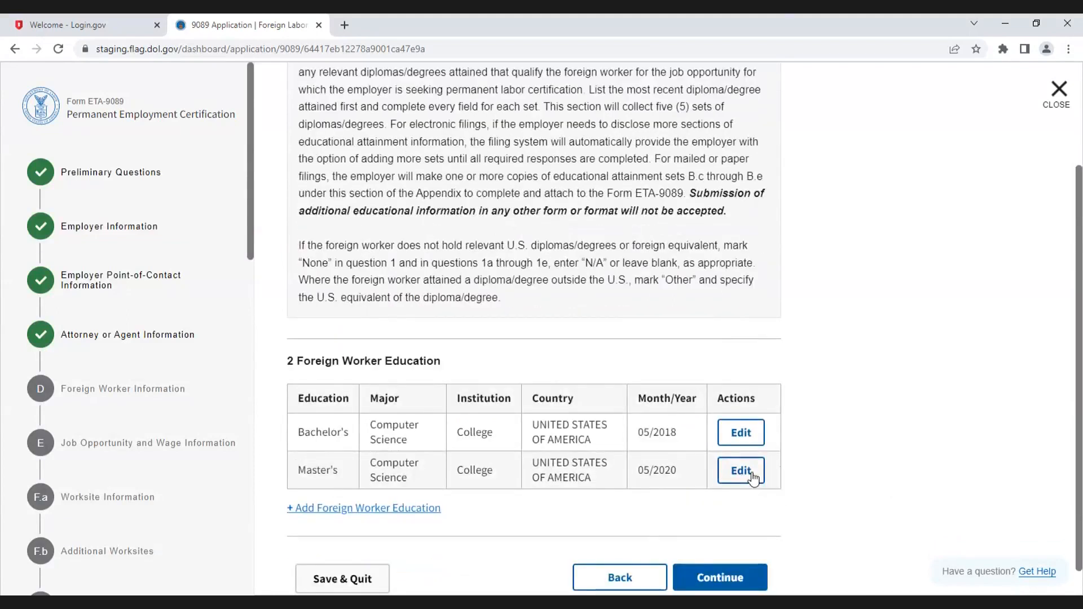
click(752, 473)
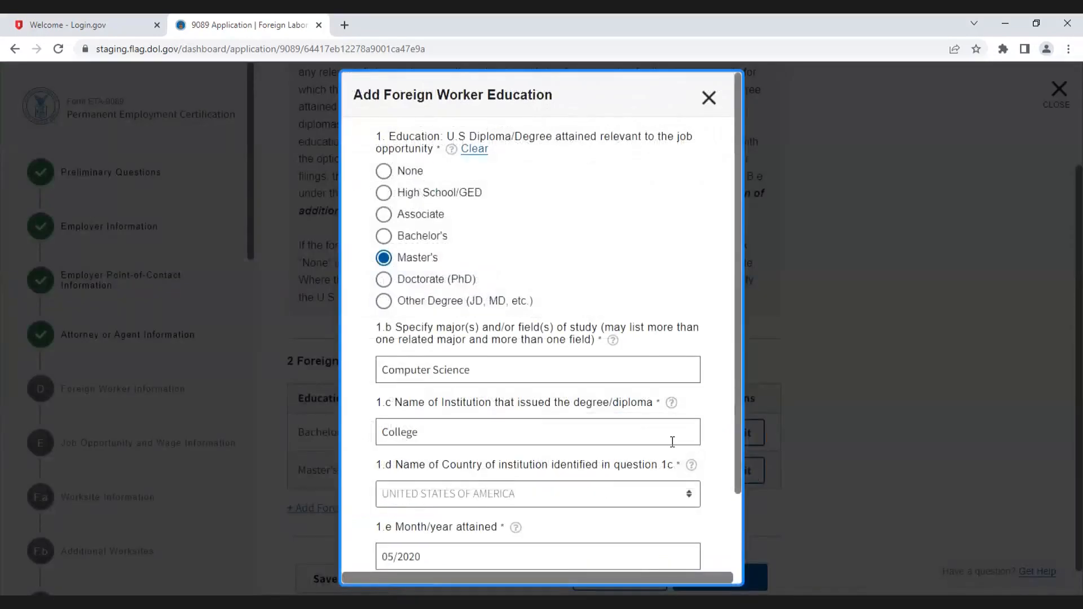
scroll(673, 441, down, 2)
click(389, 463)
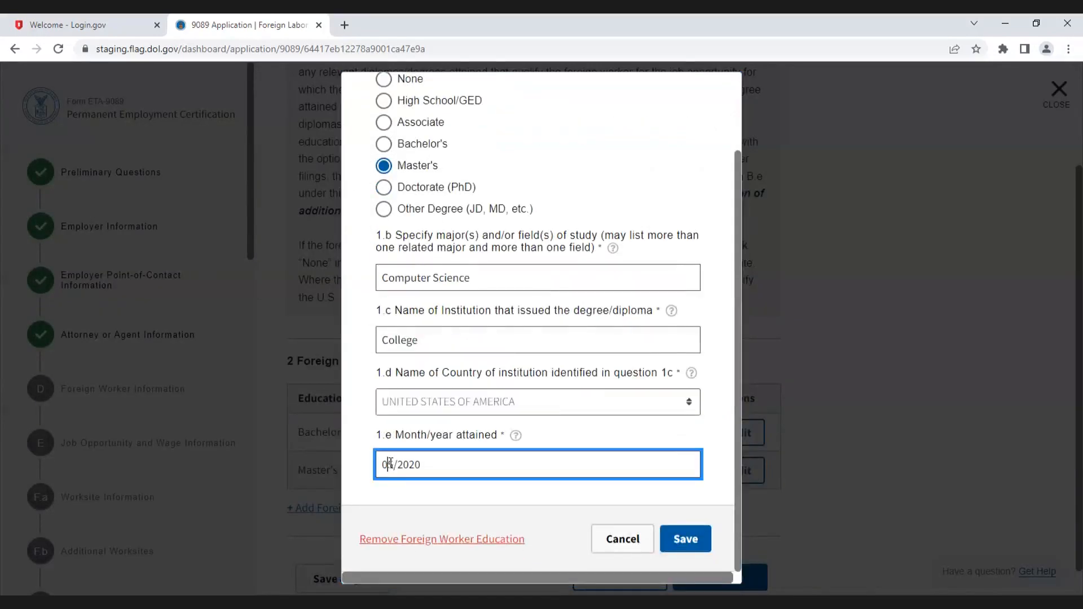
key(Delete)
text(6)
click(681, 543)
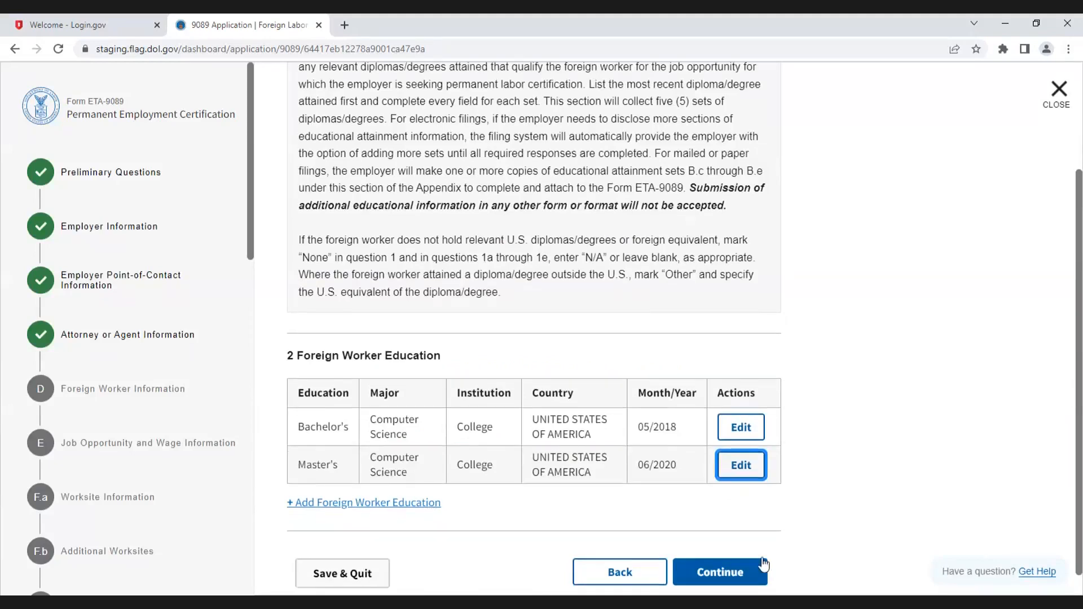
scroll(740, 552, down, 1)
click(739, 550)
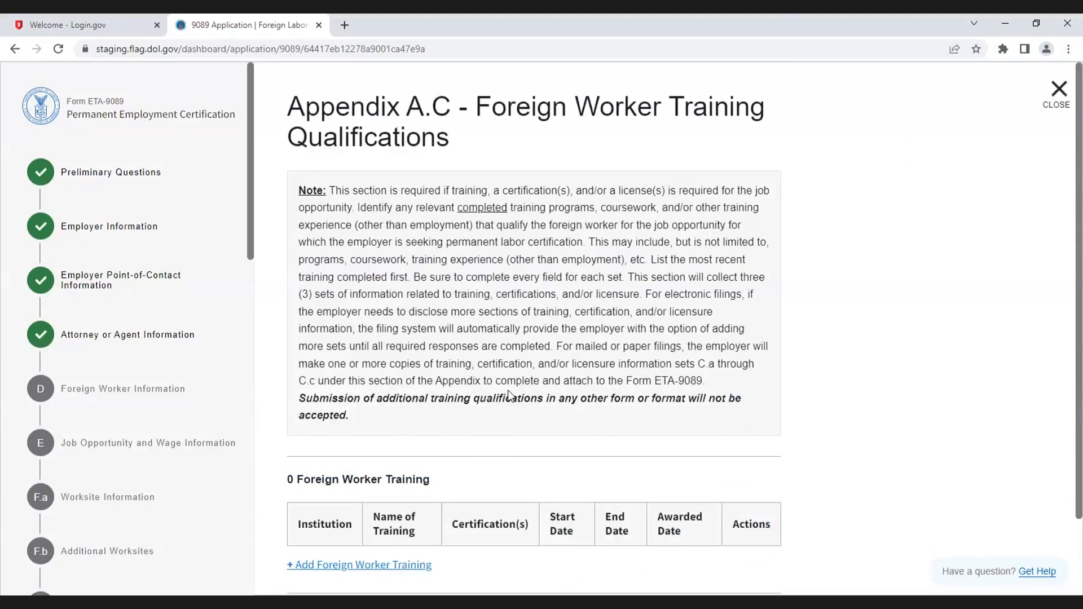
Step: Add a training entry with Provider as institution and Course Name as the training name
scroll(601, 434, down, 2)
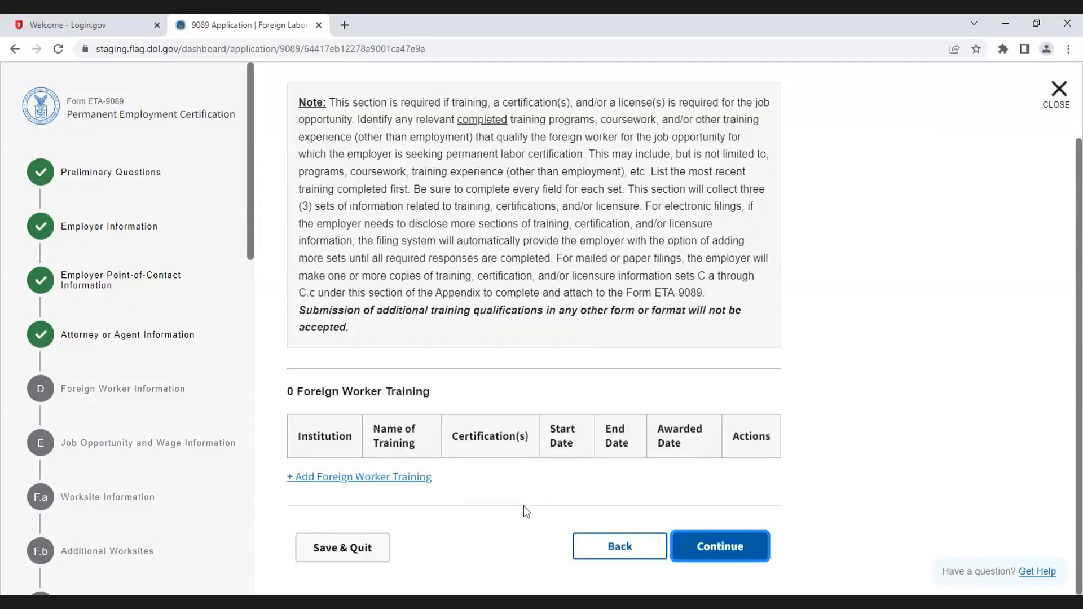
click(363, 477)
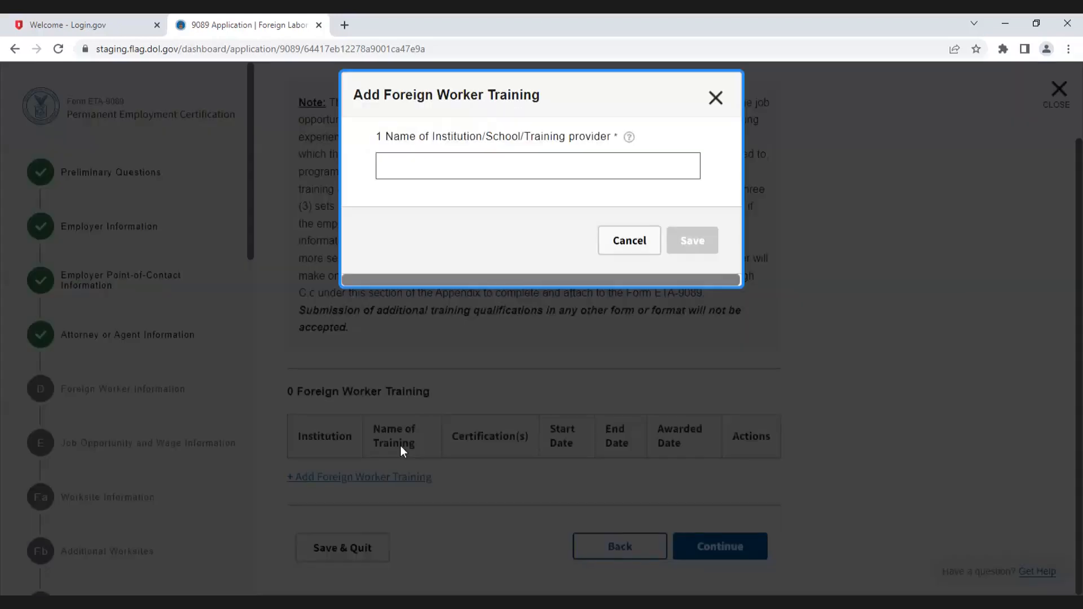
click(468, 171)
text(Provider)
click(479, 222)
text(Course Name)
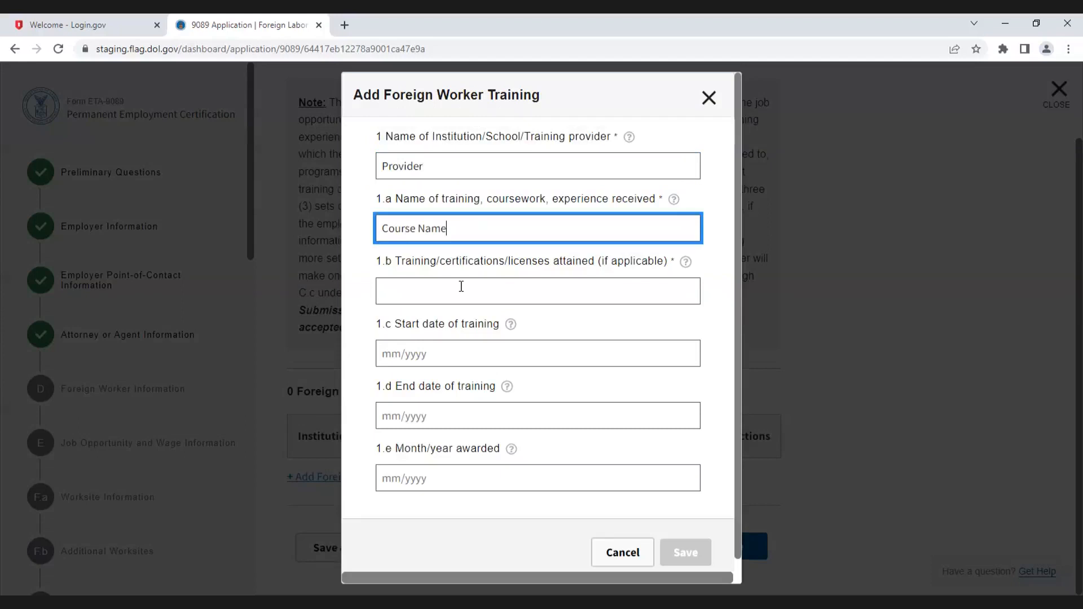
Step: Enter Certificate as the attained certification and 05/2020 as the training start date
click(460, 288)
text(Certificate)
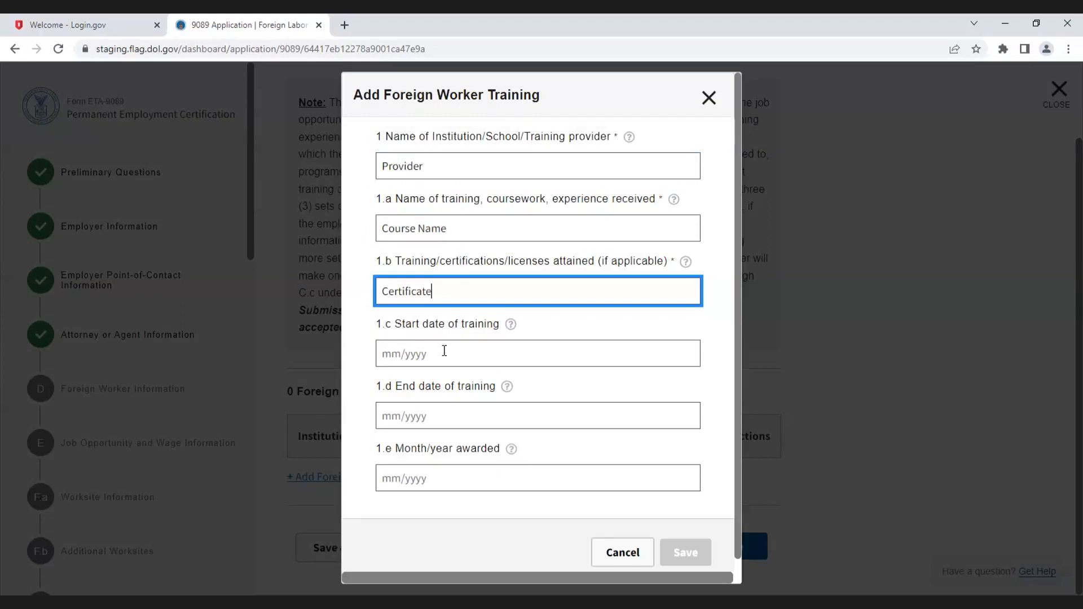
click(444, 351)
text(05/2020)
Step: Set the training end date and month/year awarded to 07/2020, and save the training entry
click(454, 416)
text(20)
click(470, 473)
text(07/2020)
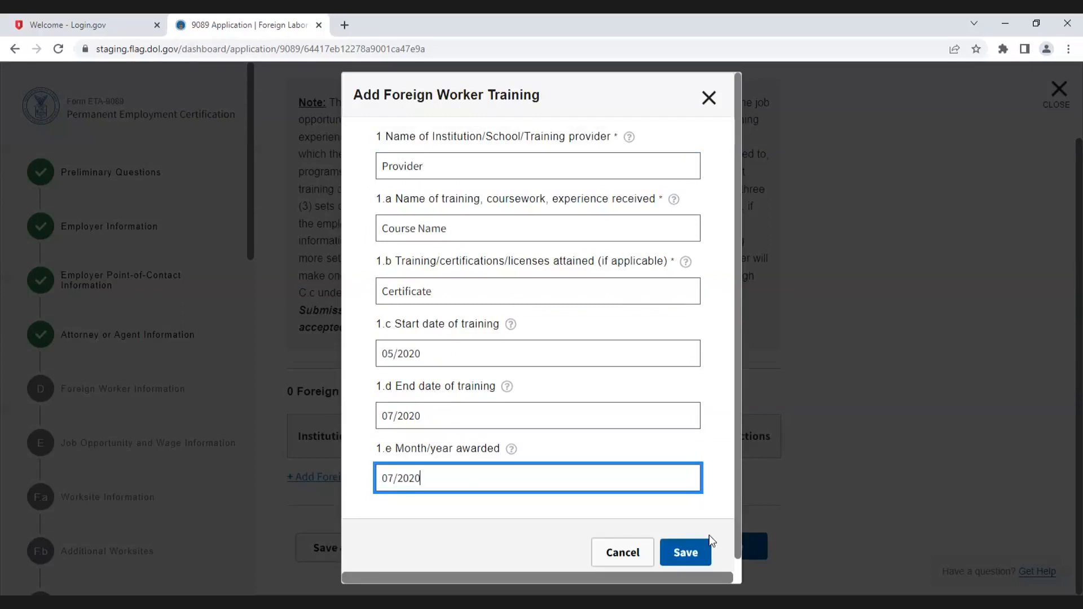
click(684, 557)
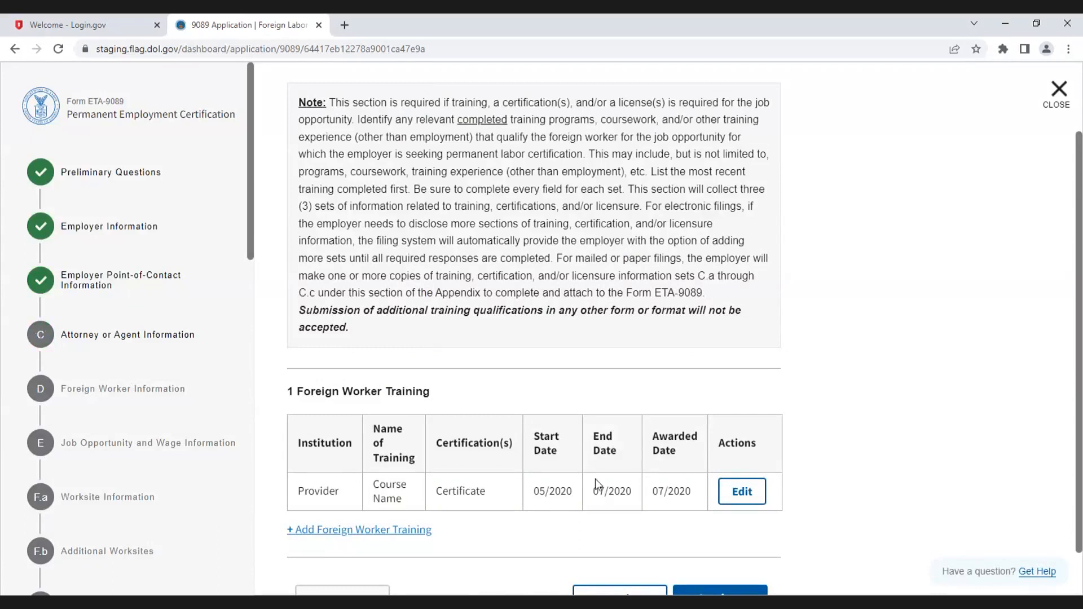
Step: Continue to Foreign Worker Skills and add a skills entry with Provider as the training provider
scroll(616, 494, down, 1)
click(750, 553)
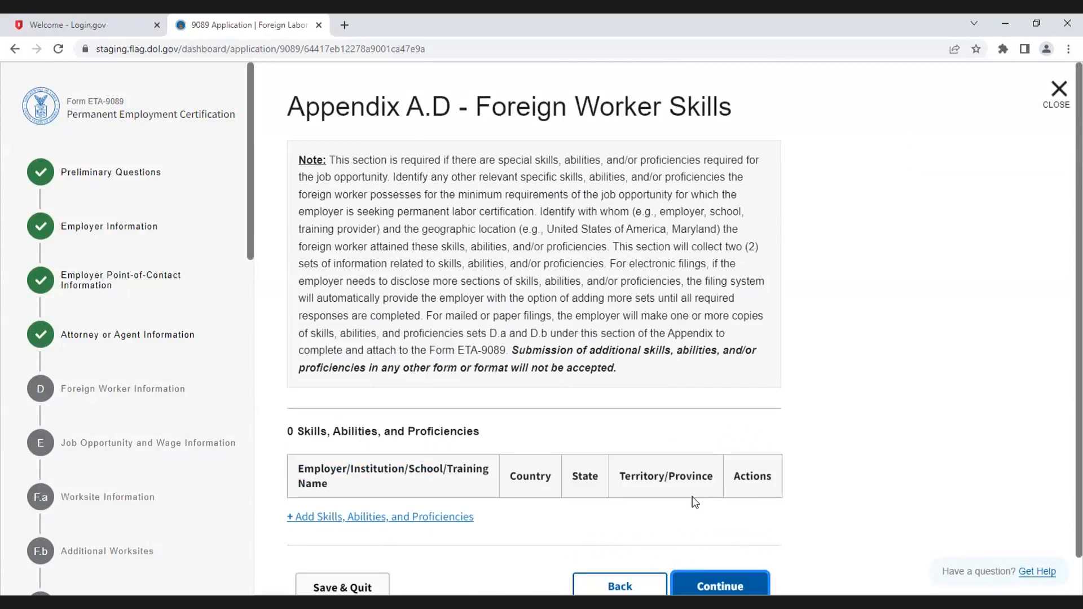
click(370, 520)
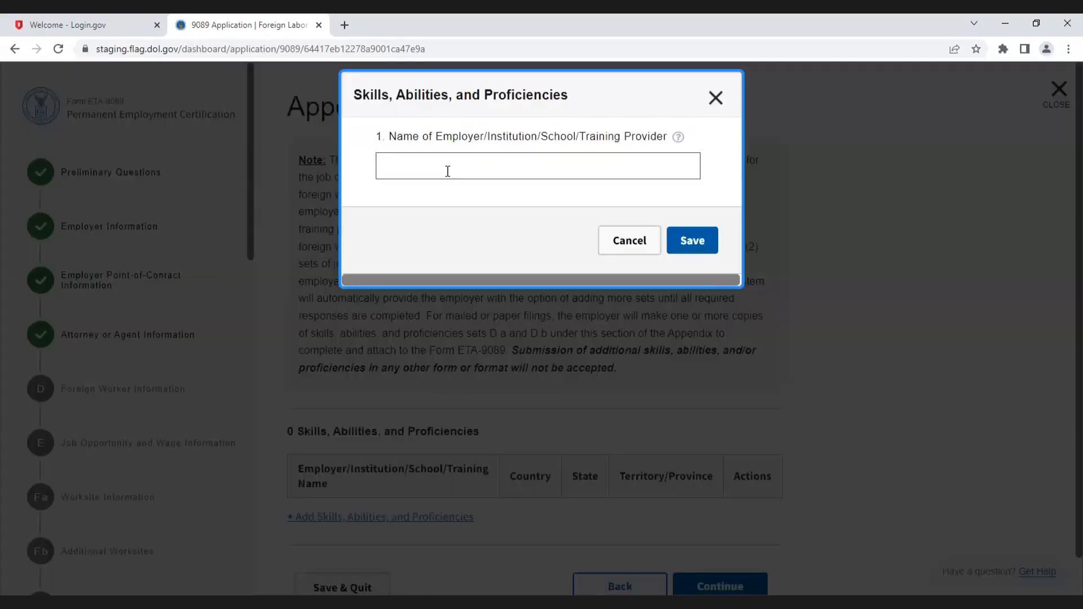
click(447, 171)
text(P)
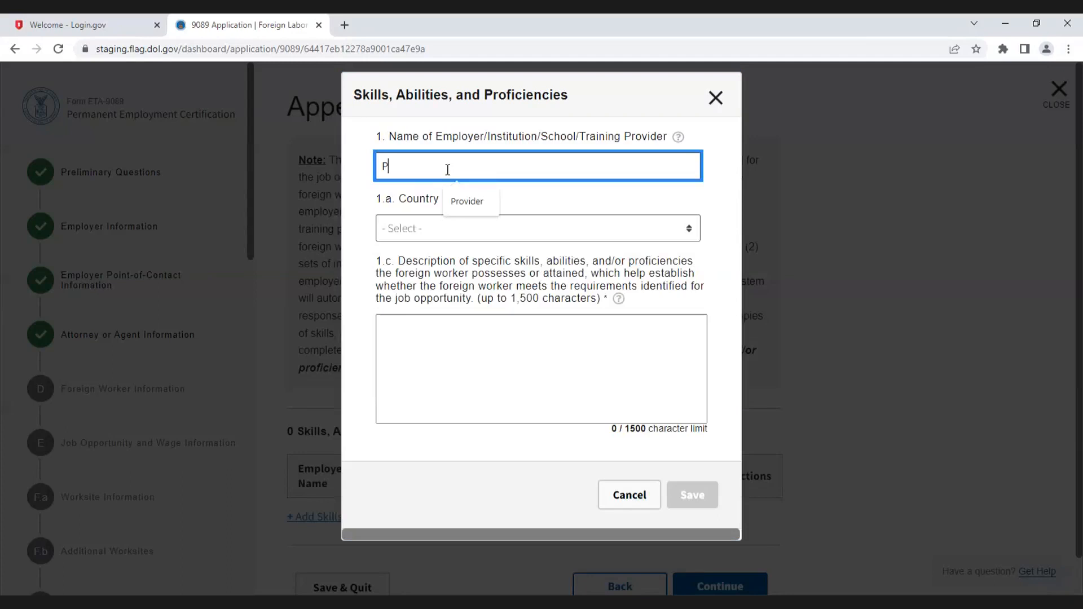
click(467, 202)
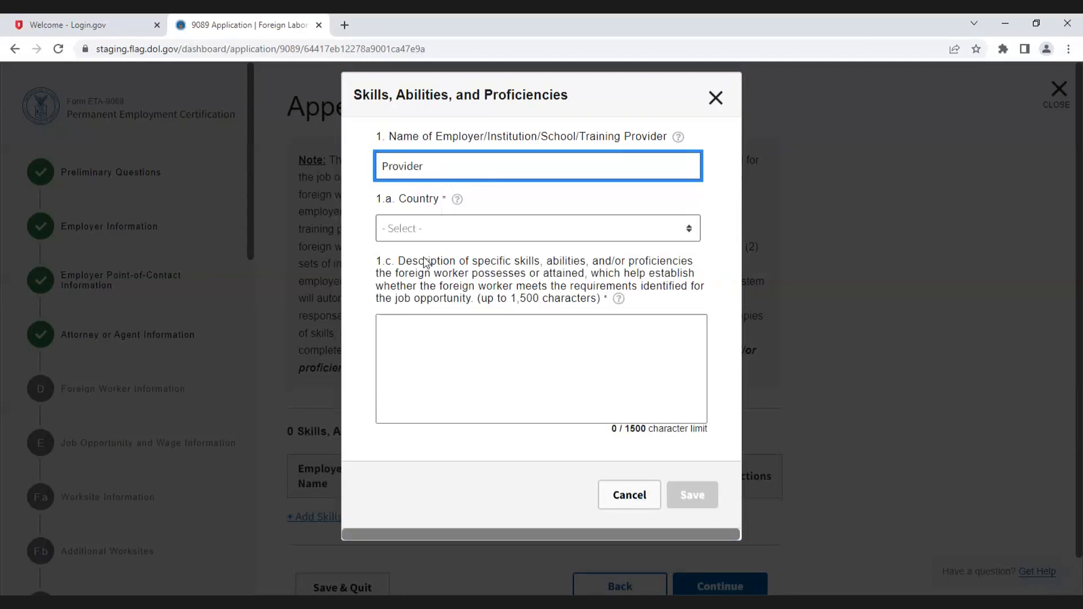
Step: Select United States of America as the country and describe the skills as "Skills here"
click(427, 262)
click(435, 403)
text(Skills here)
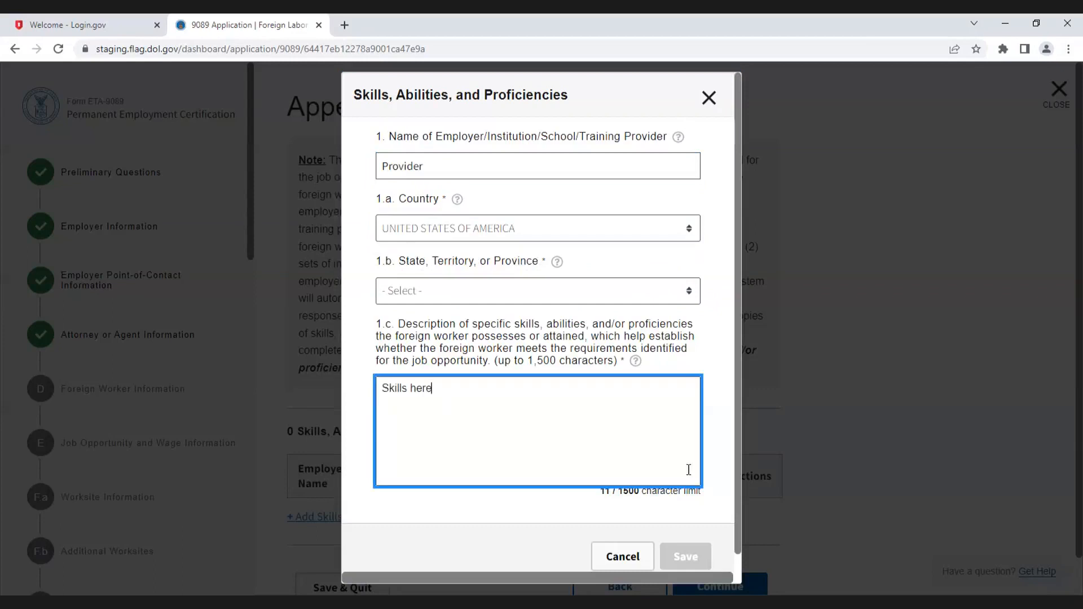
Step: Choose Colorado as the state and save the skills entry
scroll(676, 468, down, 1)
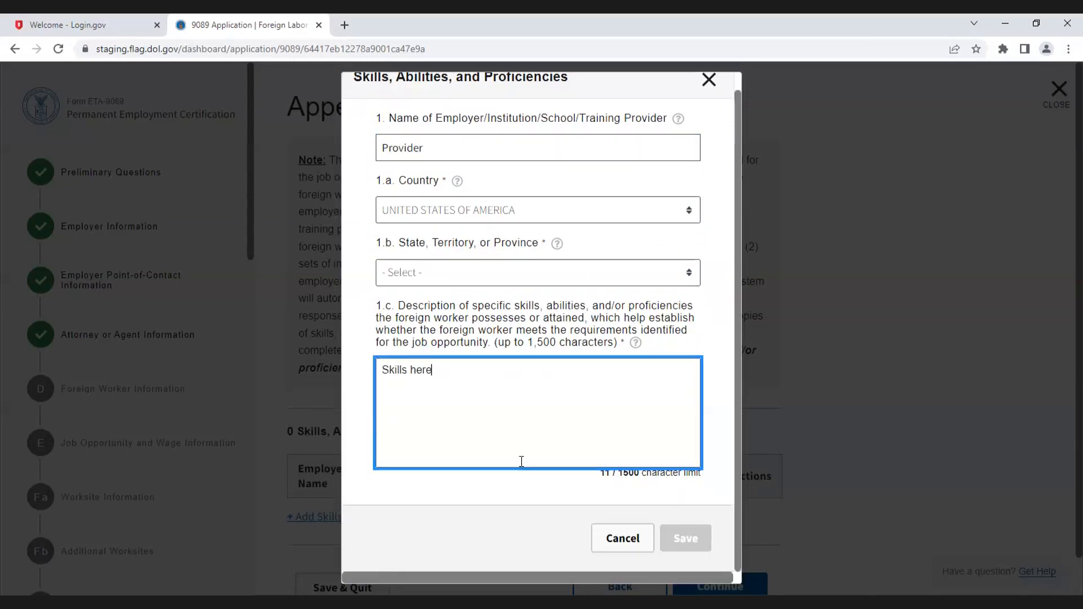
click(441, 281)
click(451, 384)
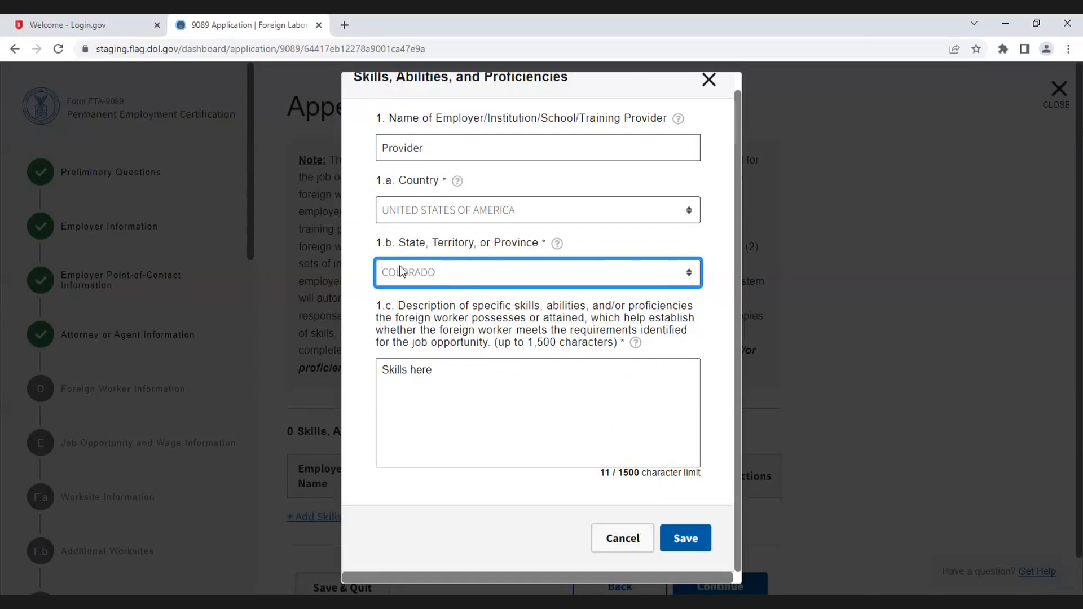
click(695, 541)
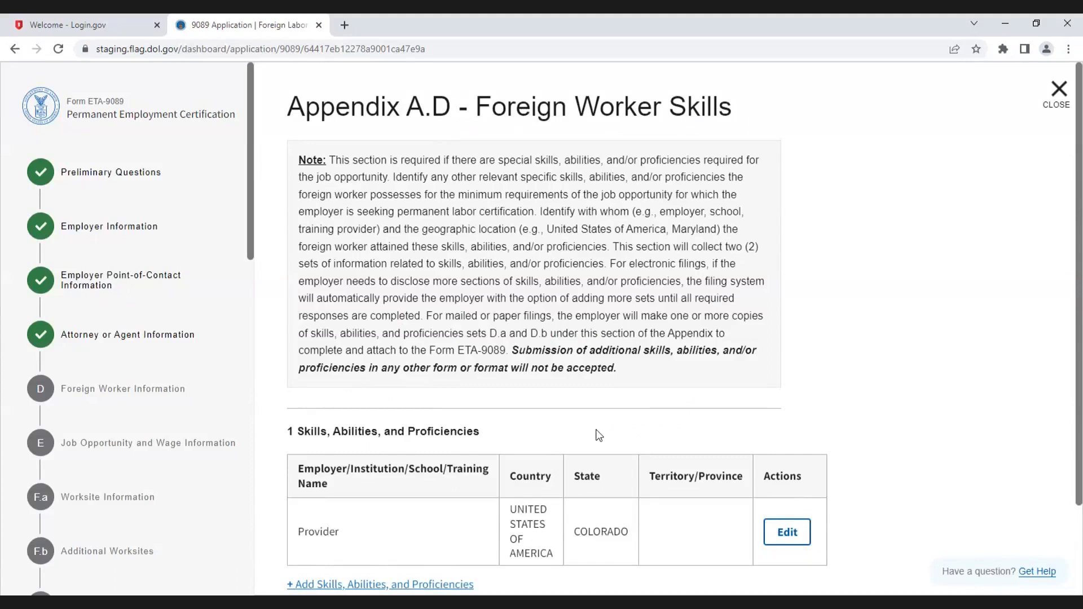
scroll(343, 527, down, 1)
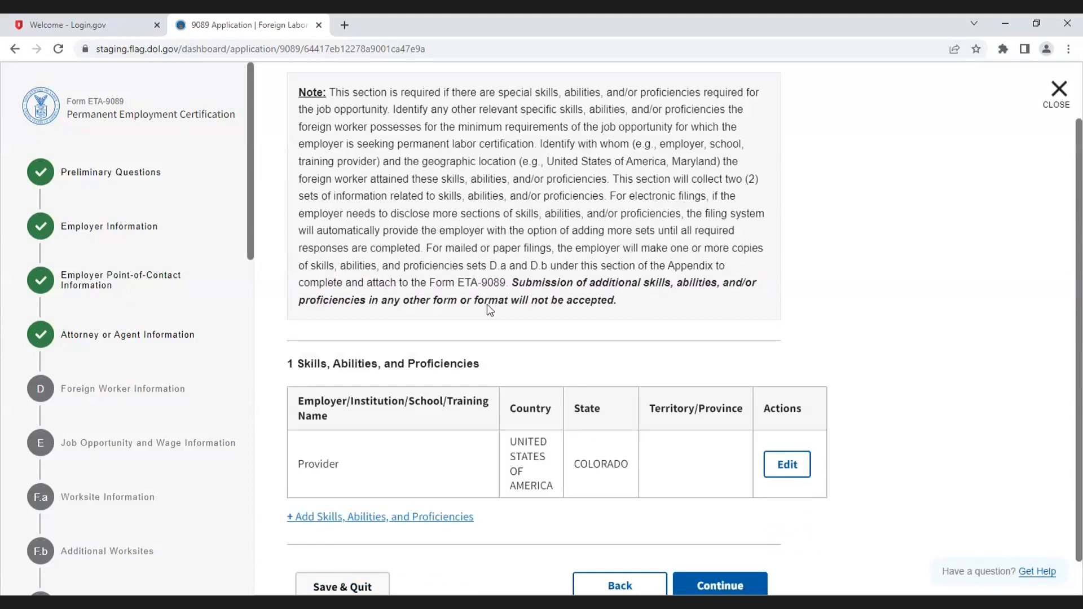
Step: Add another skills entry with Provider as the provider and United States of America as the country
click(380, 517)
click(453, 166)
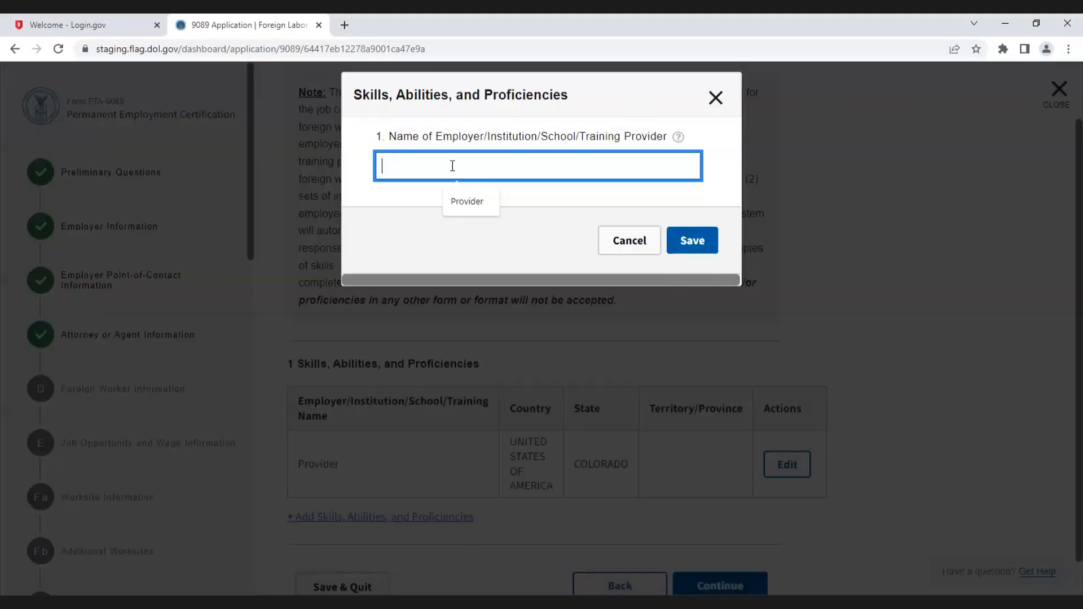
text(Pro)
click(468, 201)
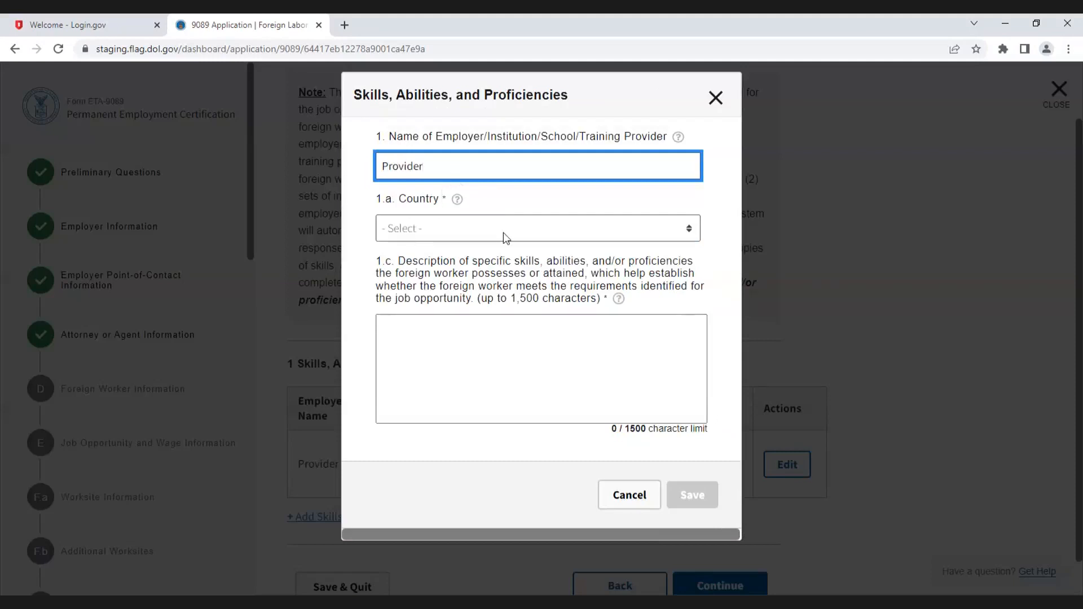
click(503, 229)
click(479, 267)
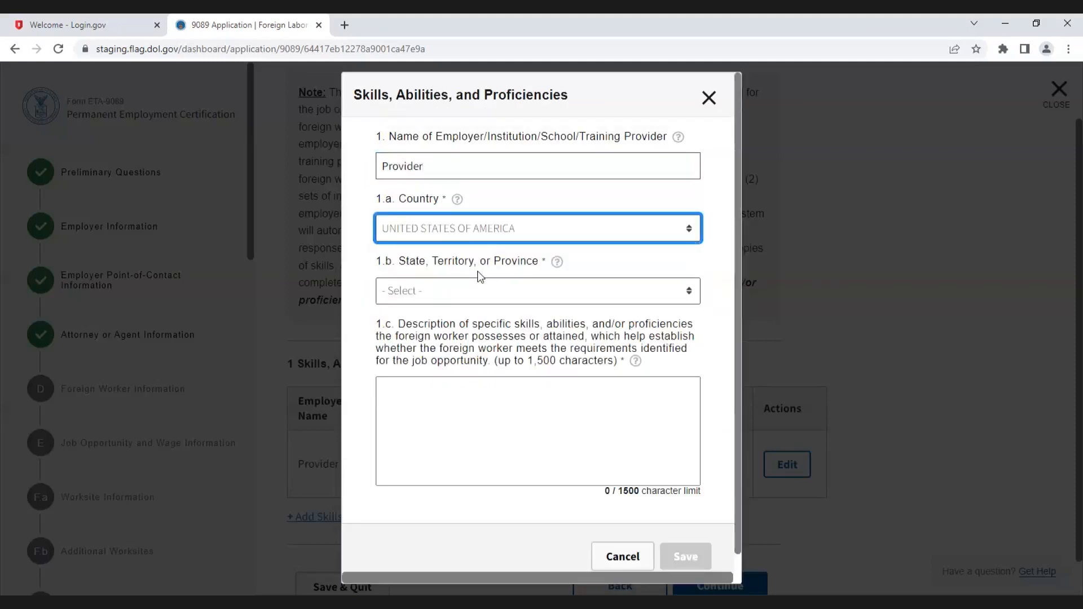
click(479, 291)
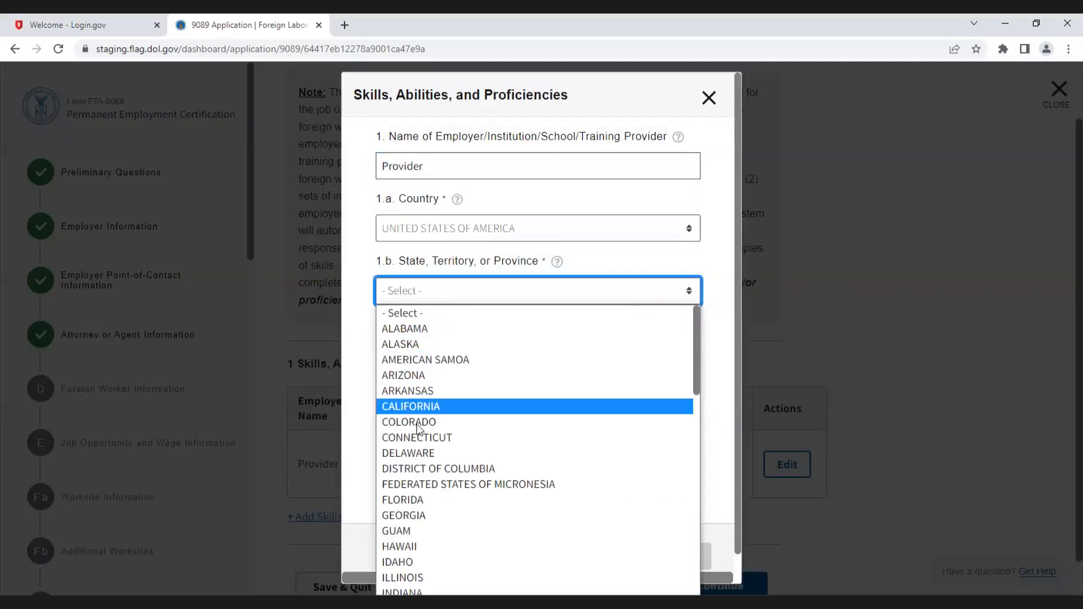
Step: Choose Colorado as the state, describe the skills as "Skill info here", and save the entry
click(417, 423)
click(447, 399)
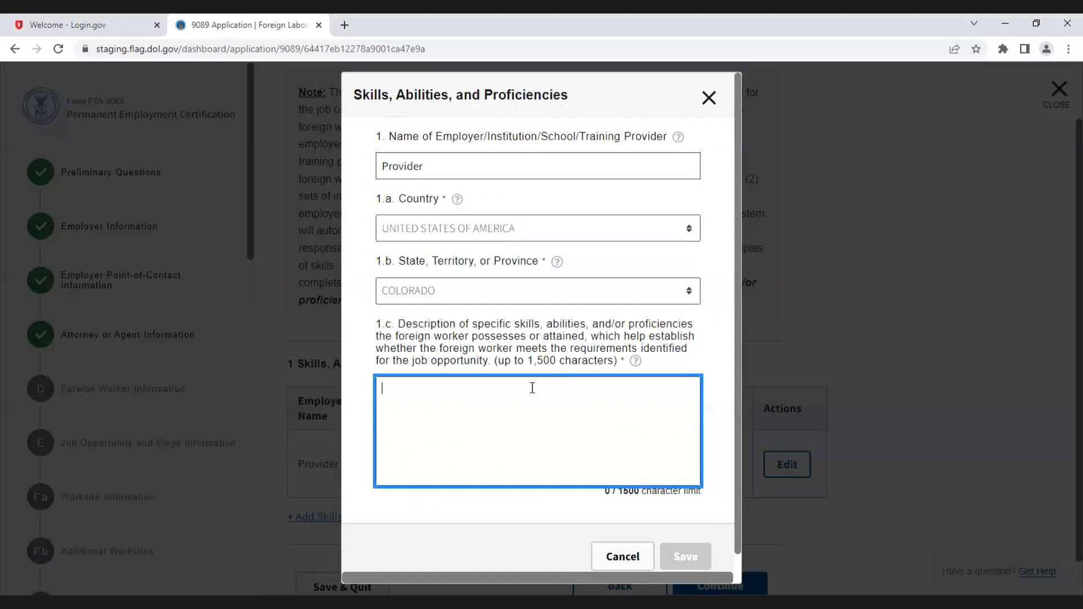
text(Skill i)
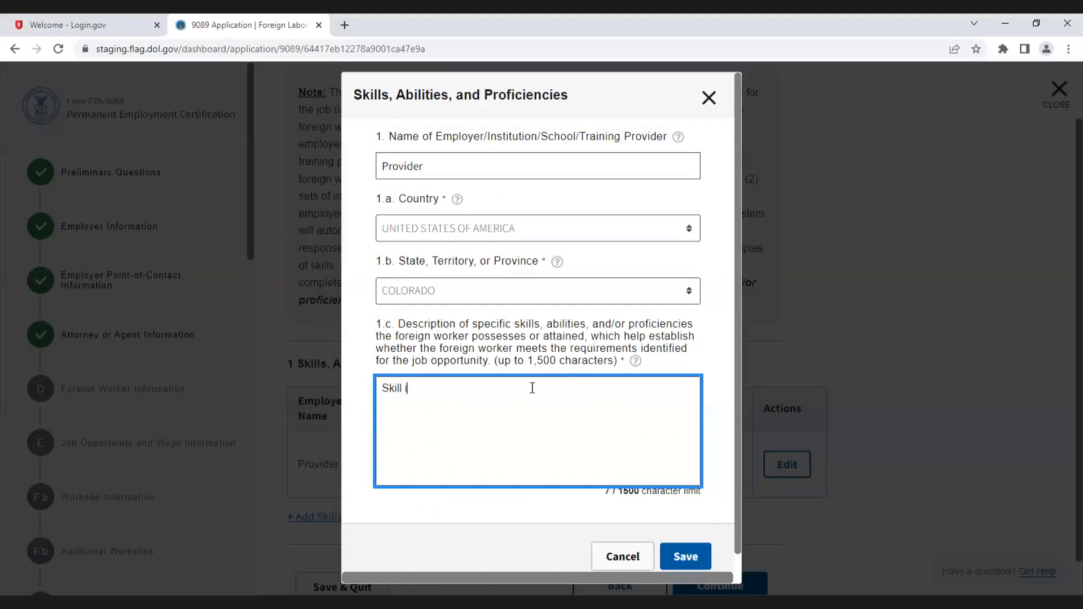
text(nfo here)
scroll(552, 455, down, 1)
click(697, 532)
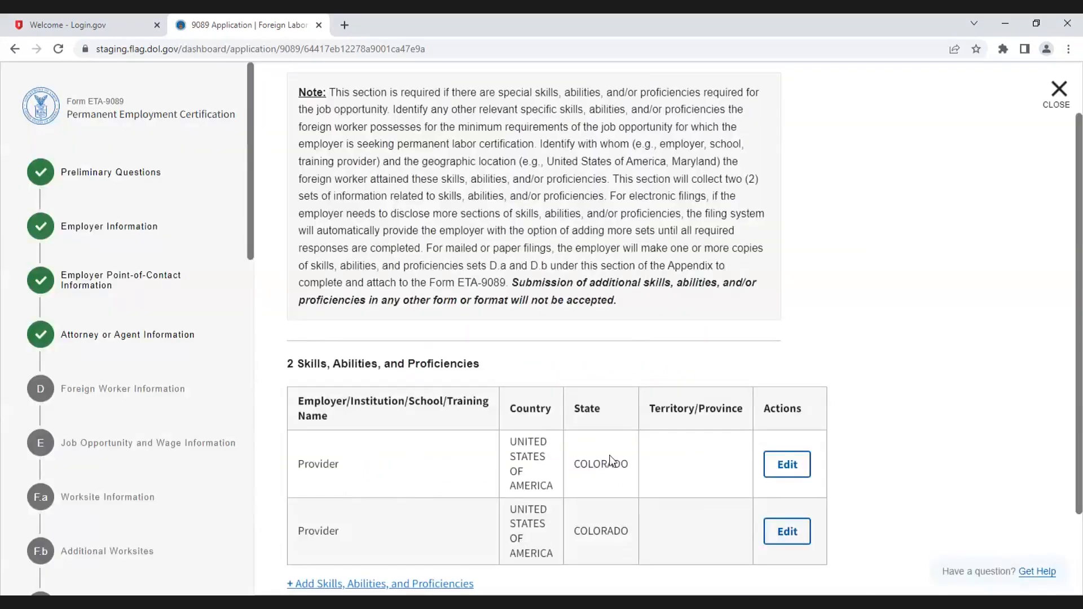
Step: Remove the second skills entry
scroll(610, 460, down, 2)
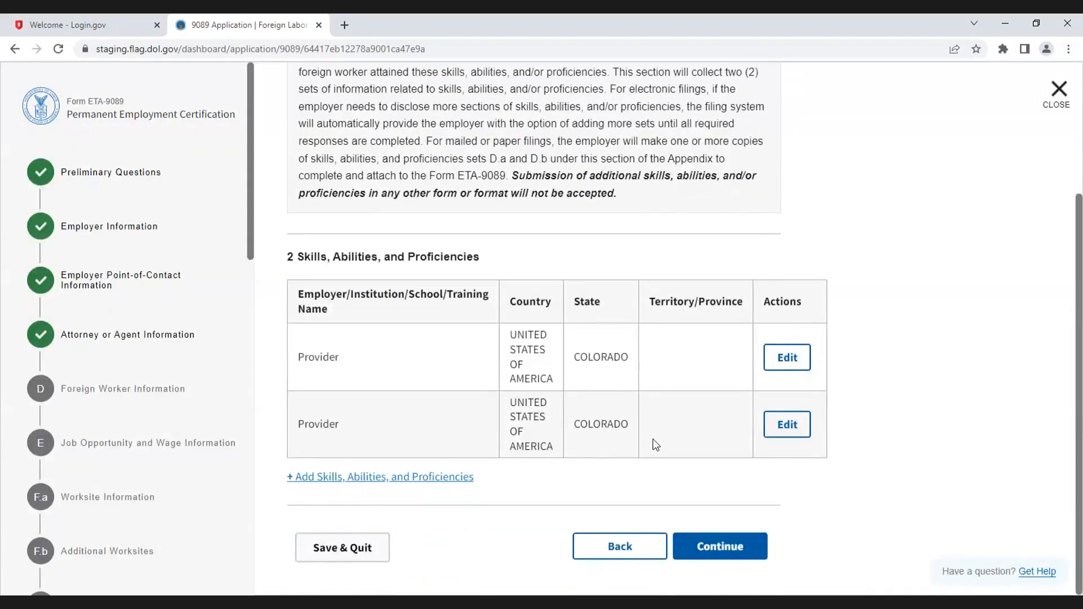
click(790, 427)
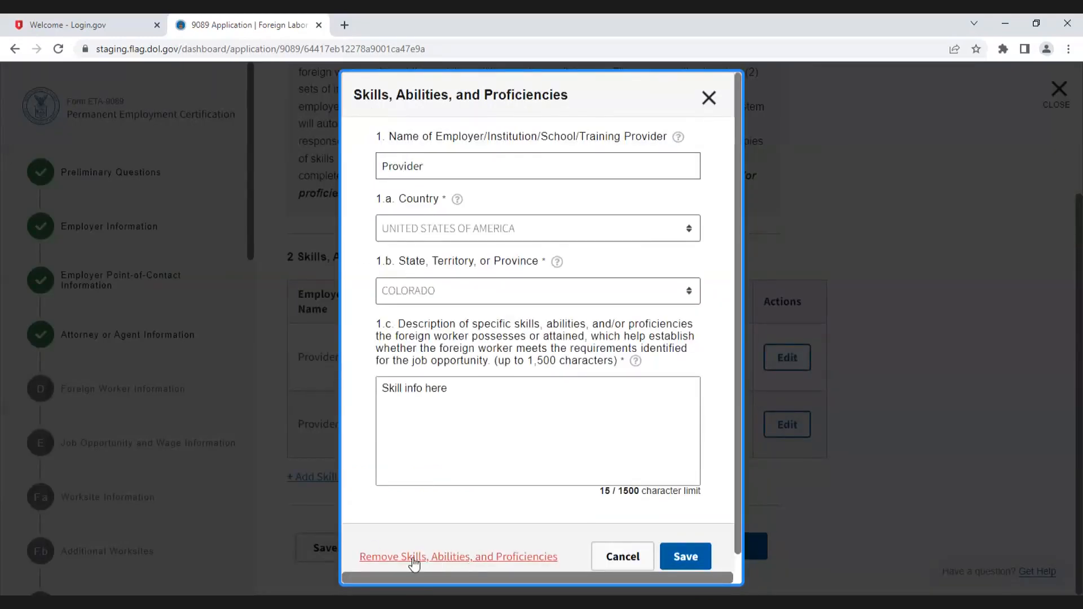
click(472, 557)
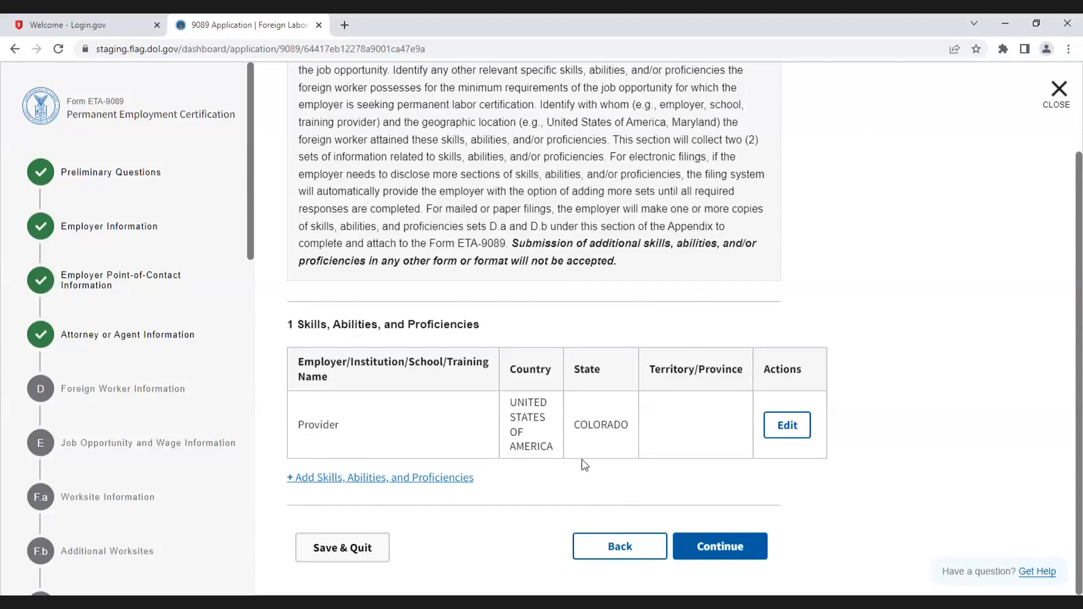
Step: Continue to Foreign Worker Work Experience and add an entry with Employer as the employer name
click(736, 545)
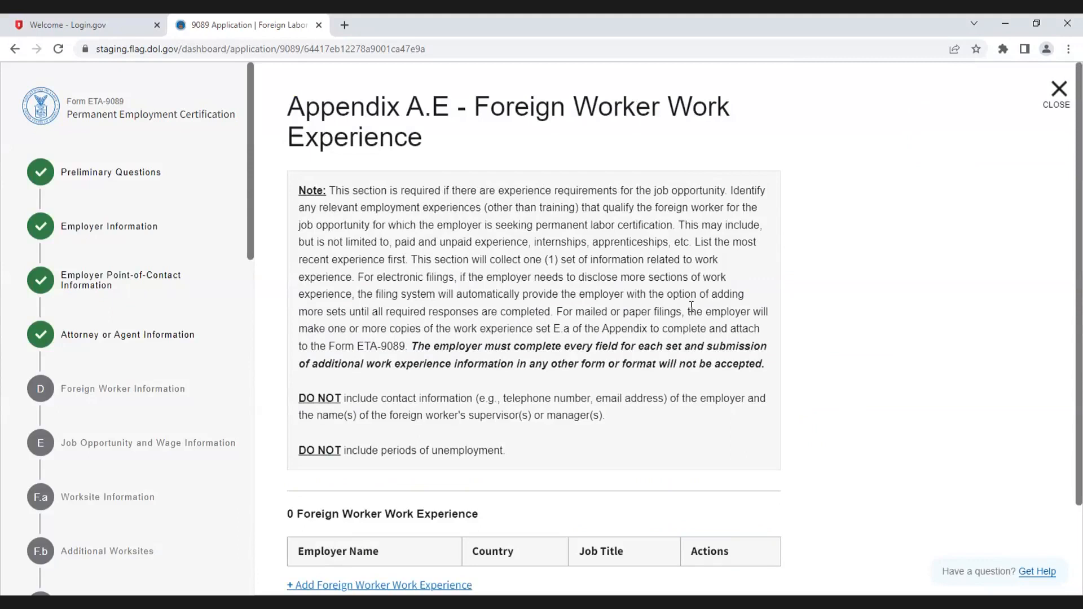
scroll(691, 306, down, 2)
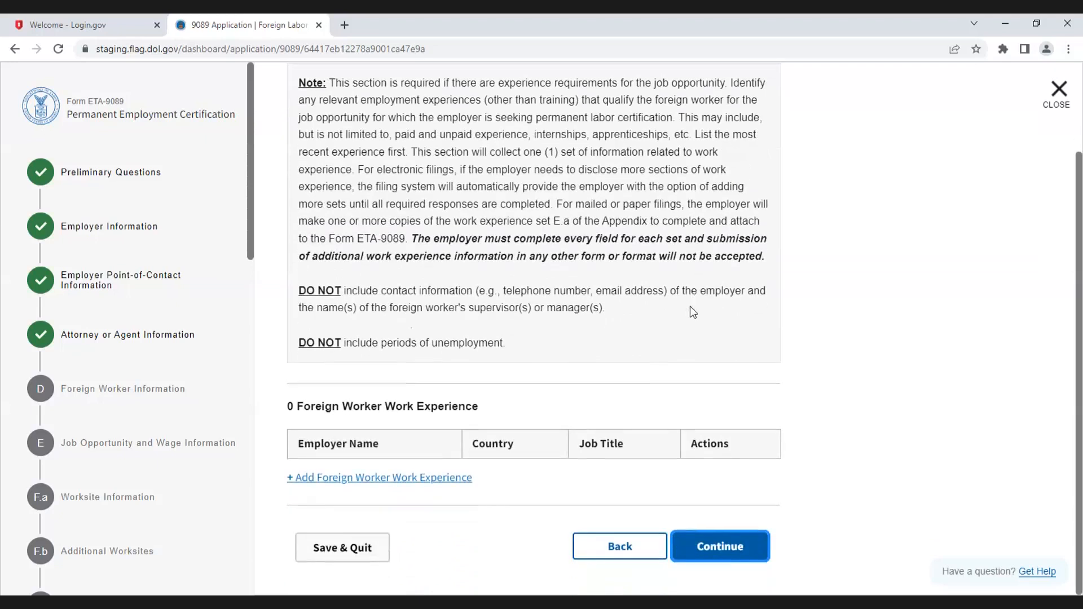
click(436, 479)
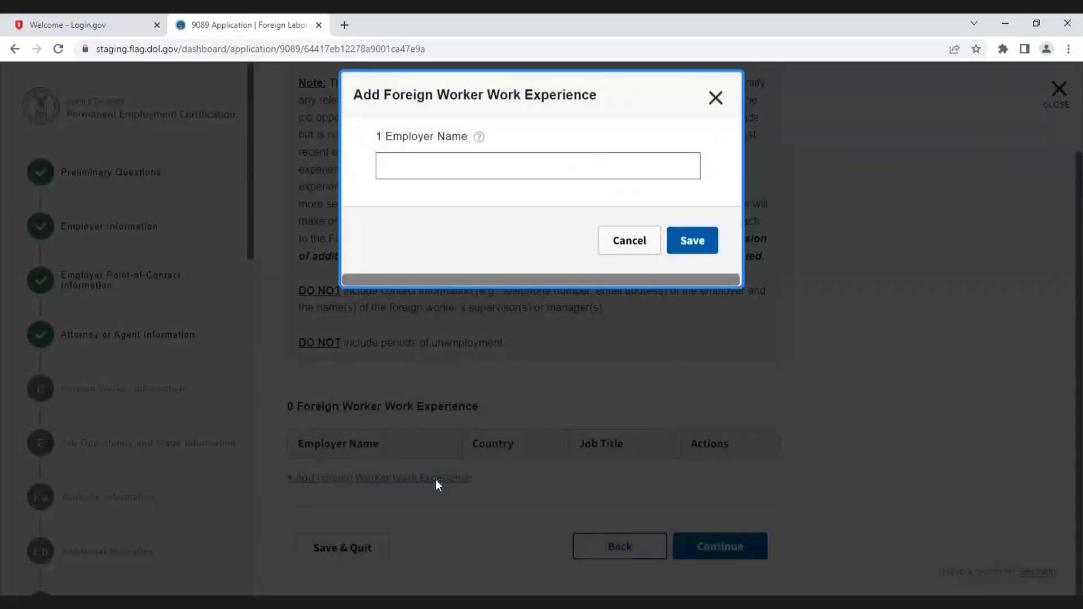
click(448, 164)
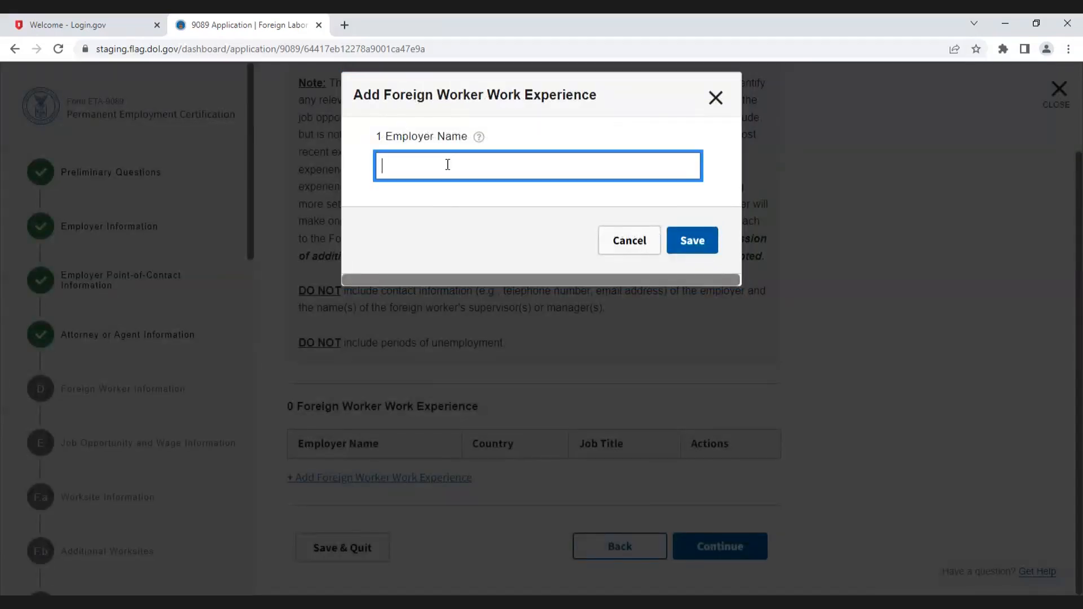
text(Em)
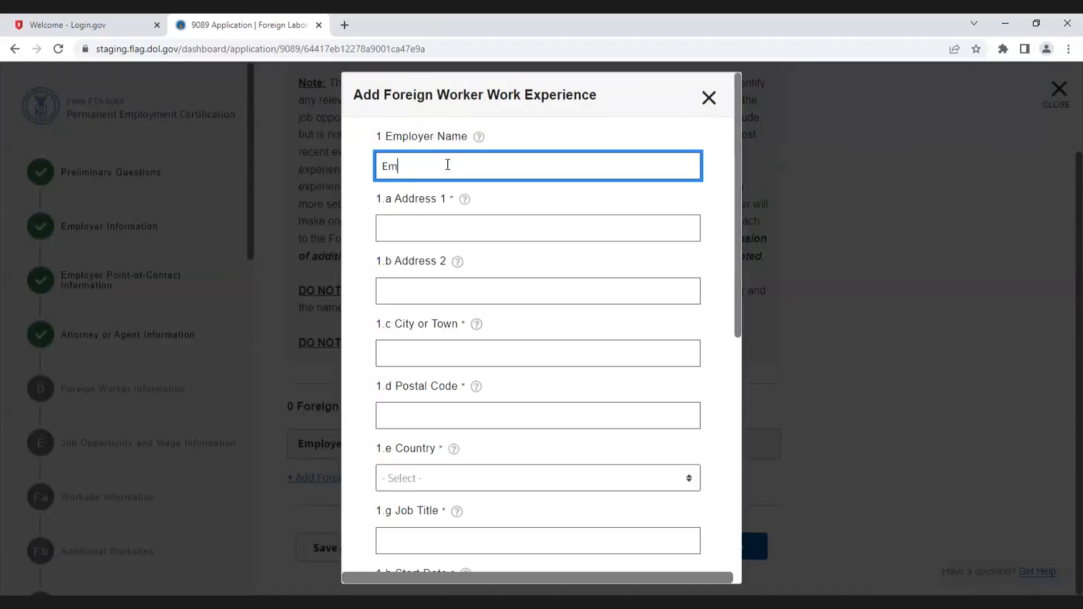
text(ployer)
Step: Fill in the employer's street address, city and postal code
click(430, 227)
text(123 Main Street)
click(428, 354)
text(DEnver)
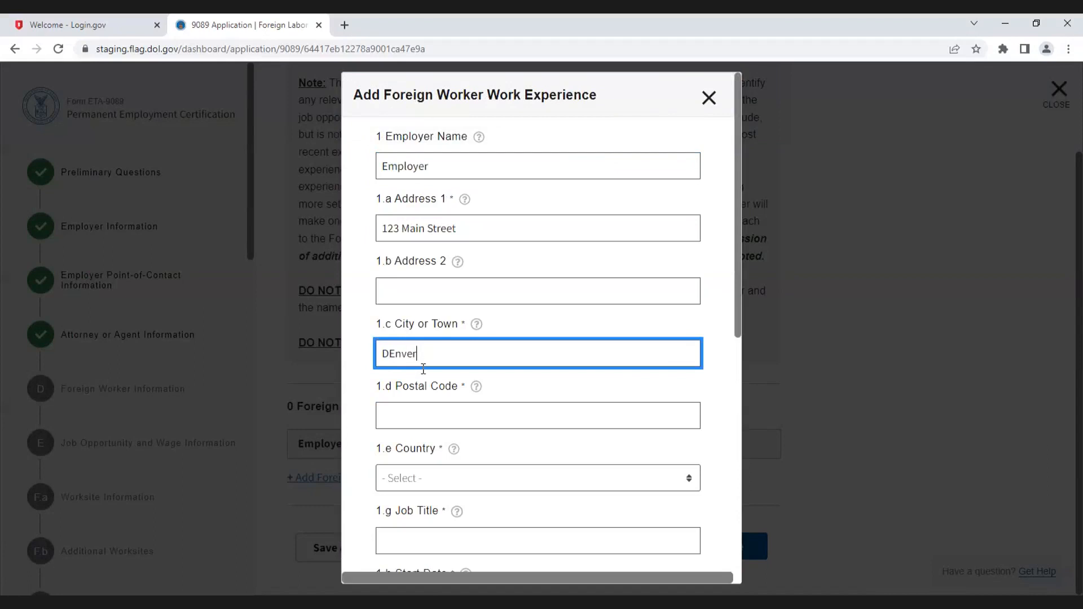
drag(395, 354, 389, 354)
text(e)
click(416, 409)
text(80202)
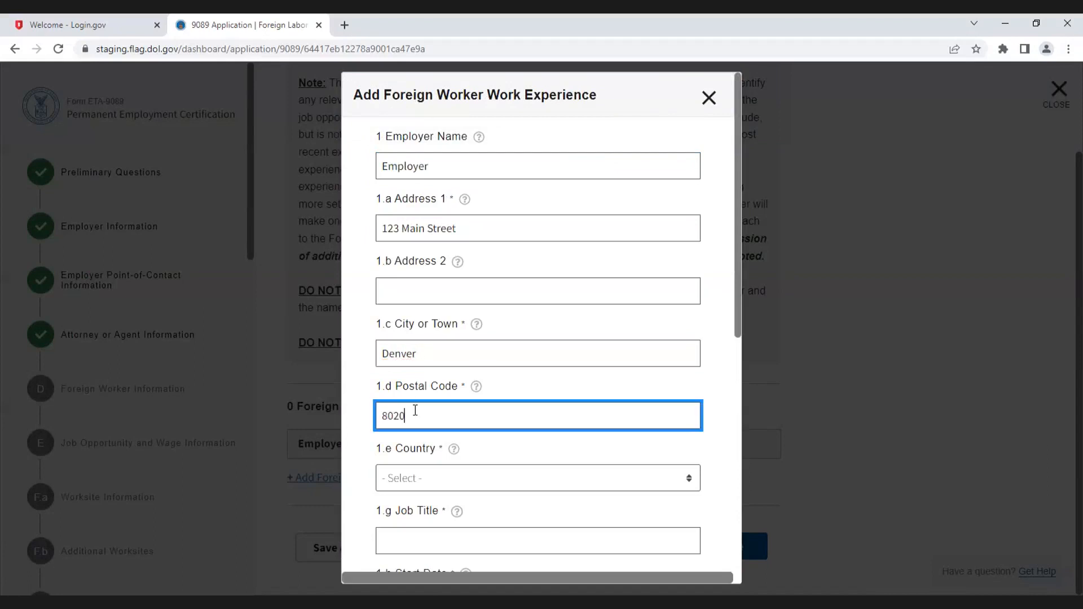
Step: Set the country to United States of America and the state to Colorado
click(409, 479)
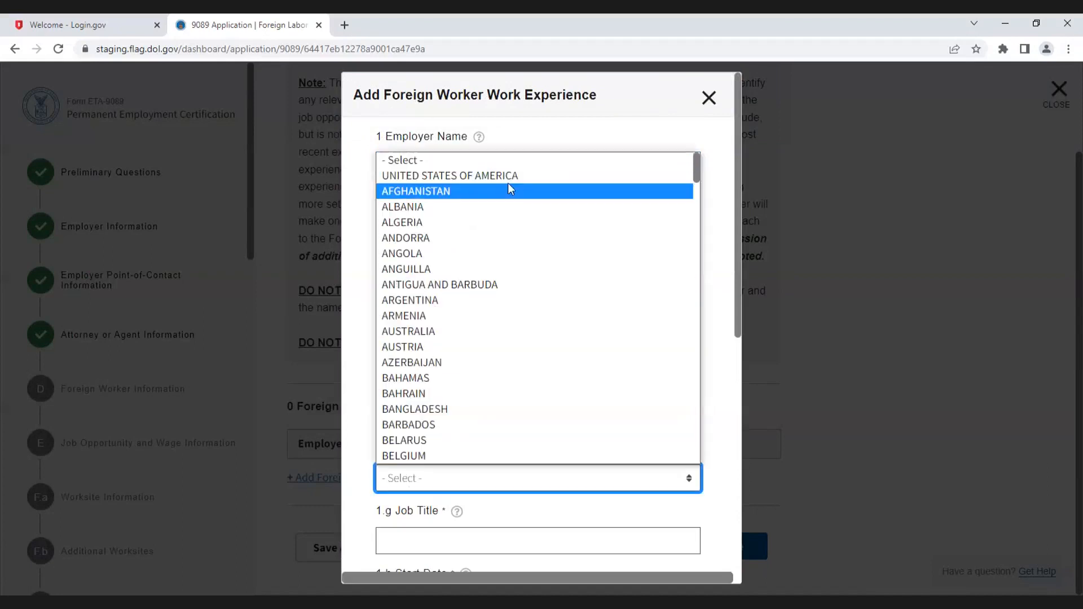
click(456, 176)
scroll(498, 414, down, 3)
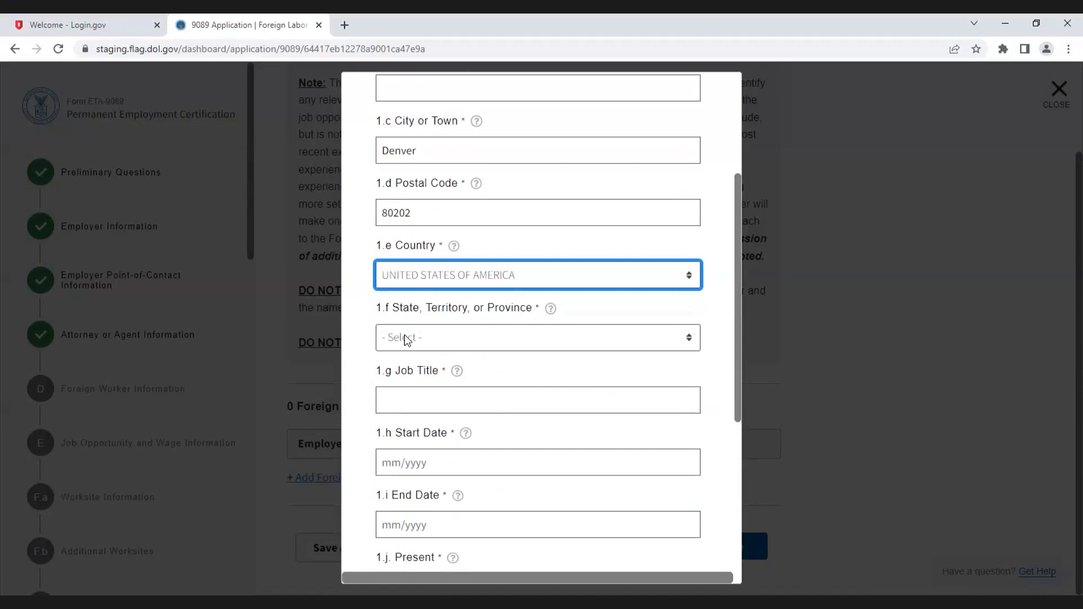
click(406, 341)
click(420, 127)
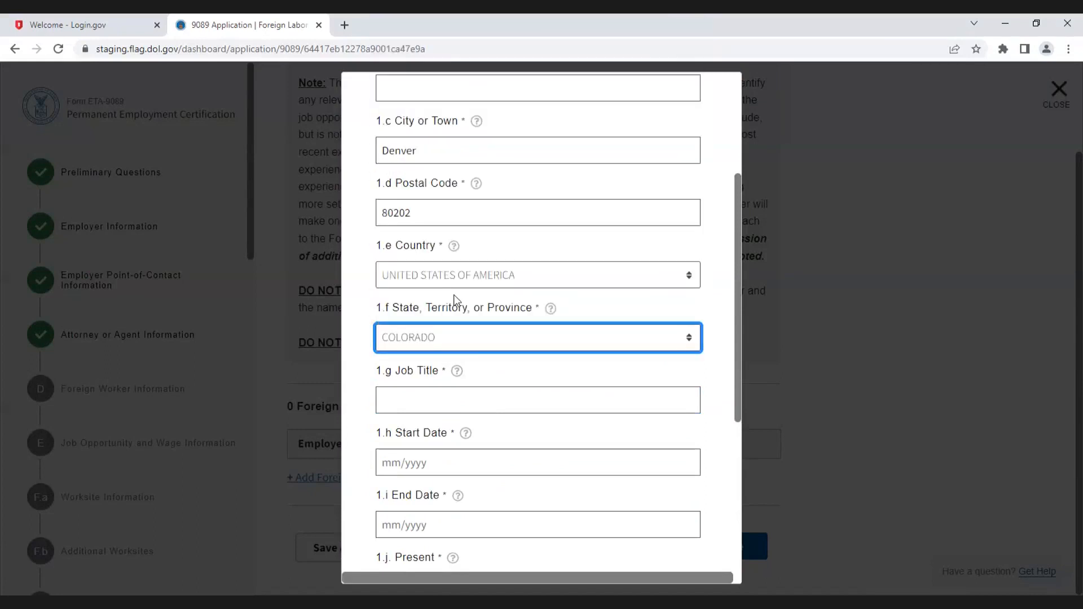
Step: Enter Computer Application Engineer as the job title
click(411, 399)
text(Computer)
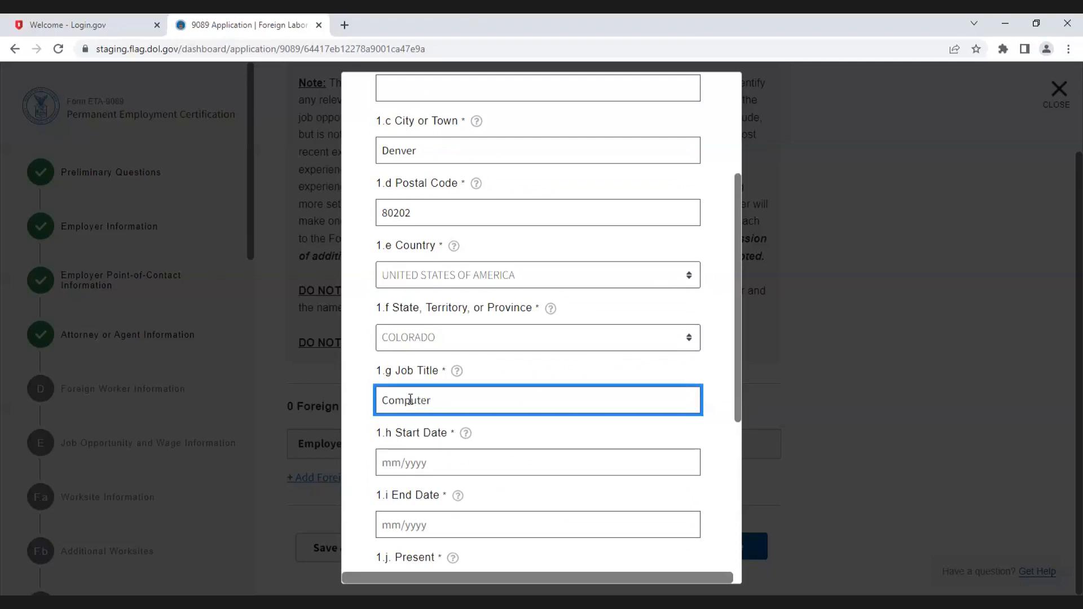
text( Application Engineer)
Step: Set the start date to 06/2020 and the end date to 04/2023
scroll(459, 418, down, 1)
click(440, 391)
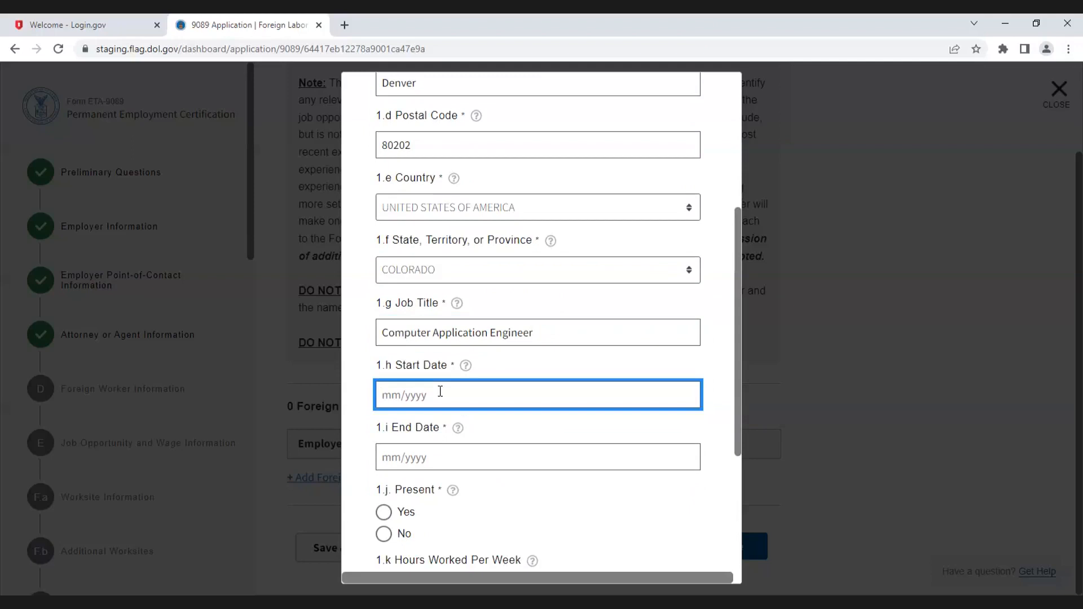
text(06/2020)
click(456, 457)
text(04/2023)
Step: Mark the job as present and set hours worked per week to 40
scroll(457, 360, down, 2)
mouse_move(458, 360)
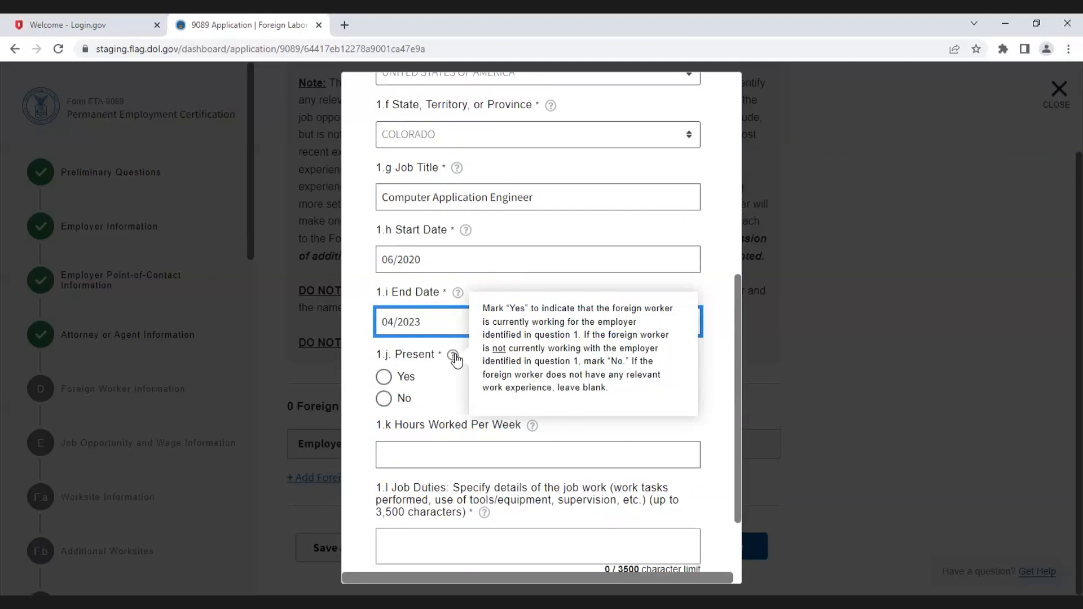
click(387, 384)
click(384, 377)
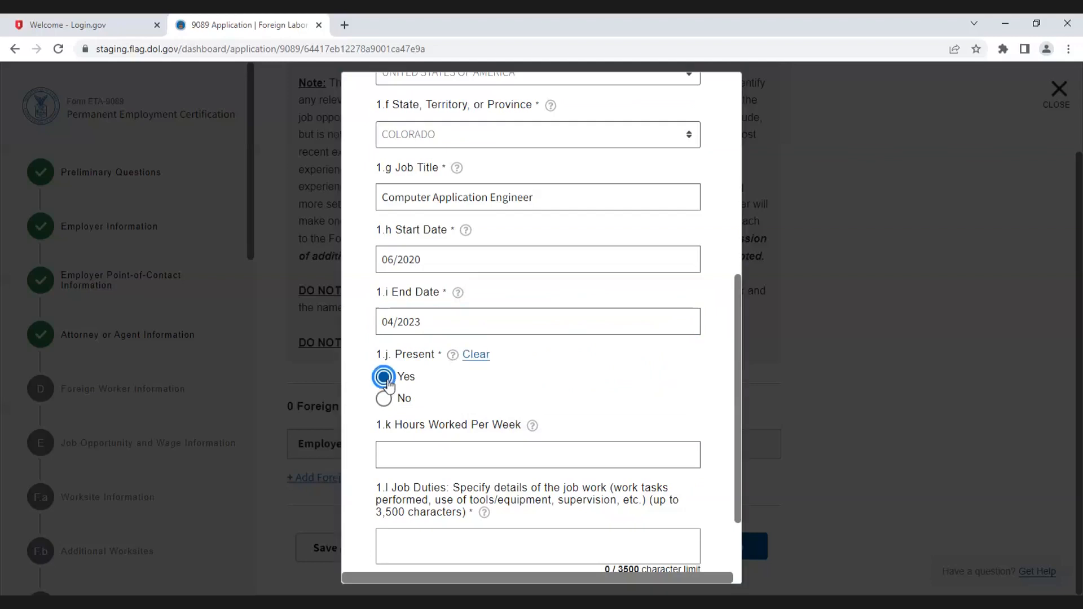
scroll(409, 372, down, 2)
click(412, 352)
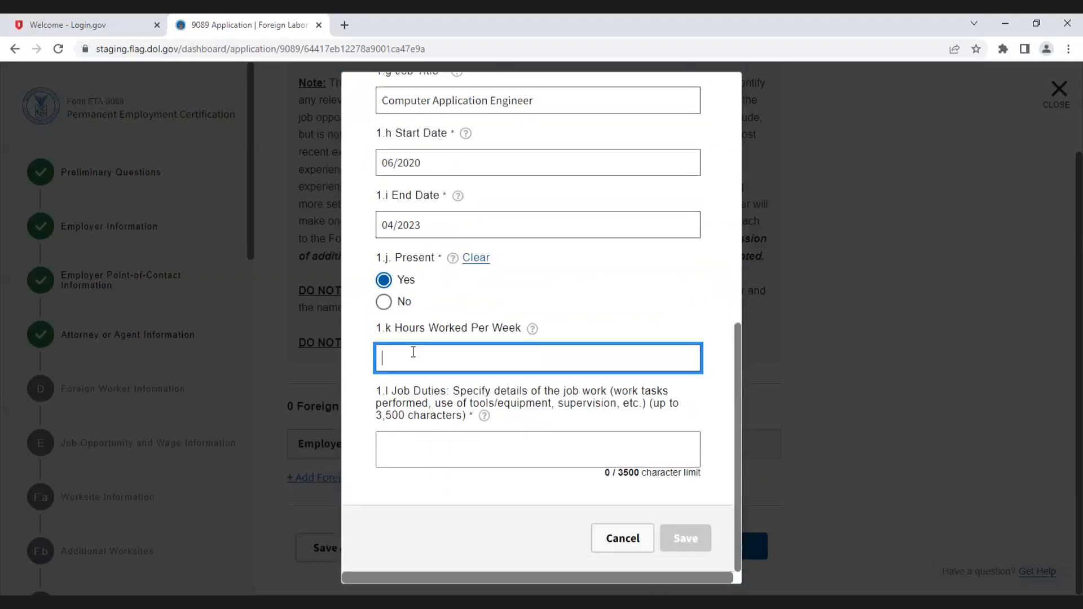
text(40)
Step: Enter "Application Development" as the job duties and save the work experience entry
click(427, 437)
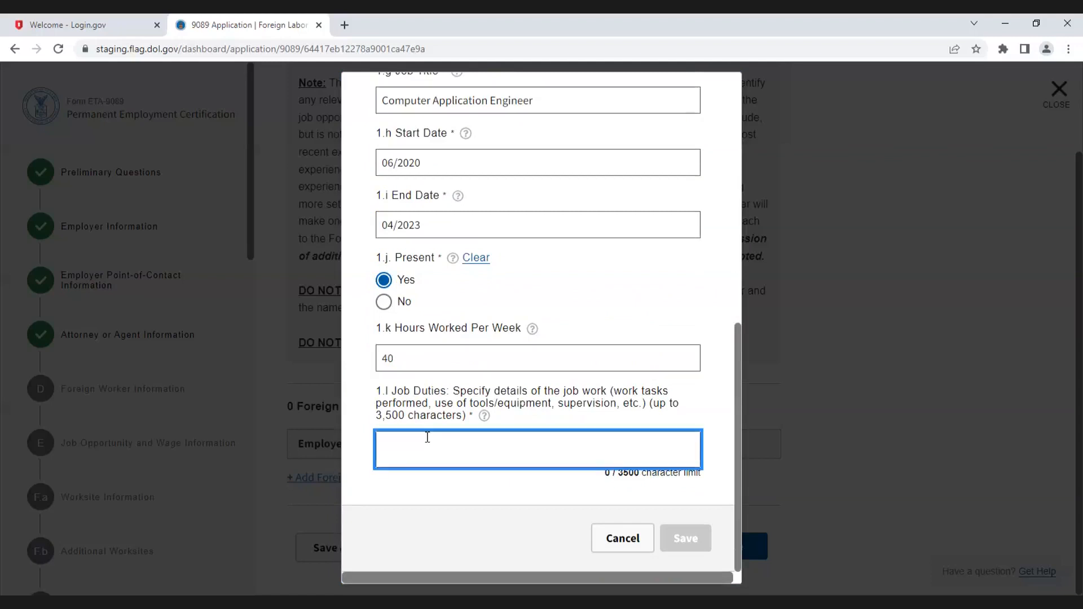
text(Application DEve)
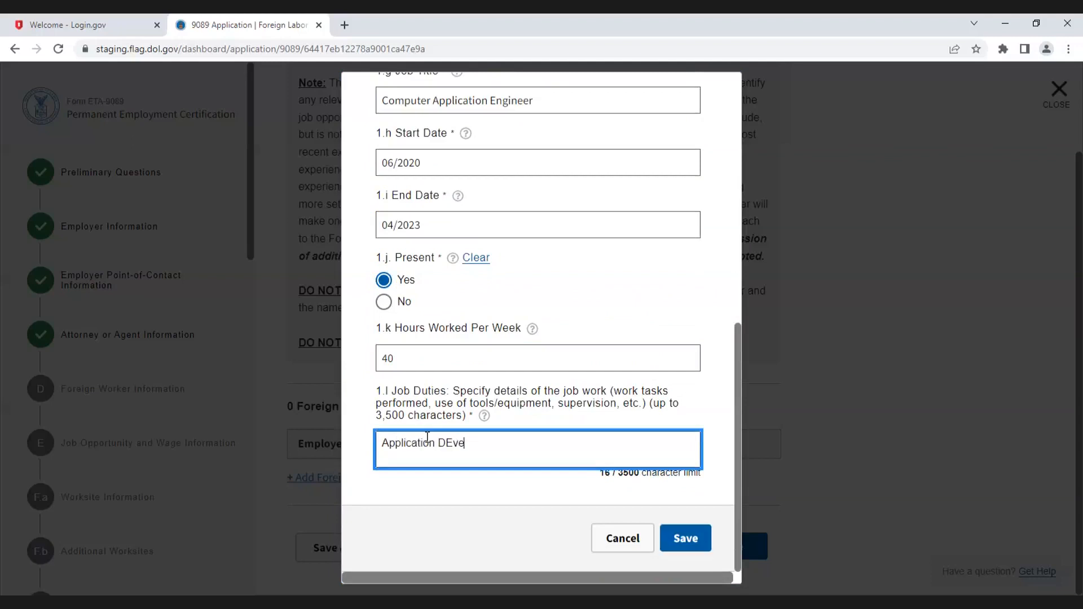
text(loper)
drag(446, 443, 453, 443)
text(e)
click(493, 443)
key(BackSpace)
text(ment)
click(484, 443)
key(BackSpace)
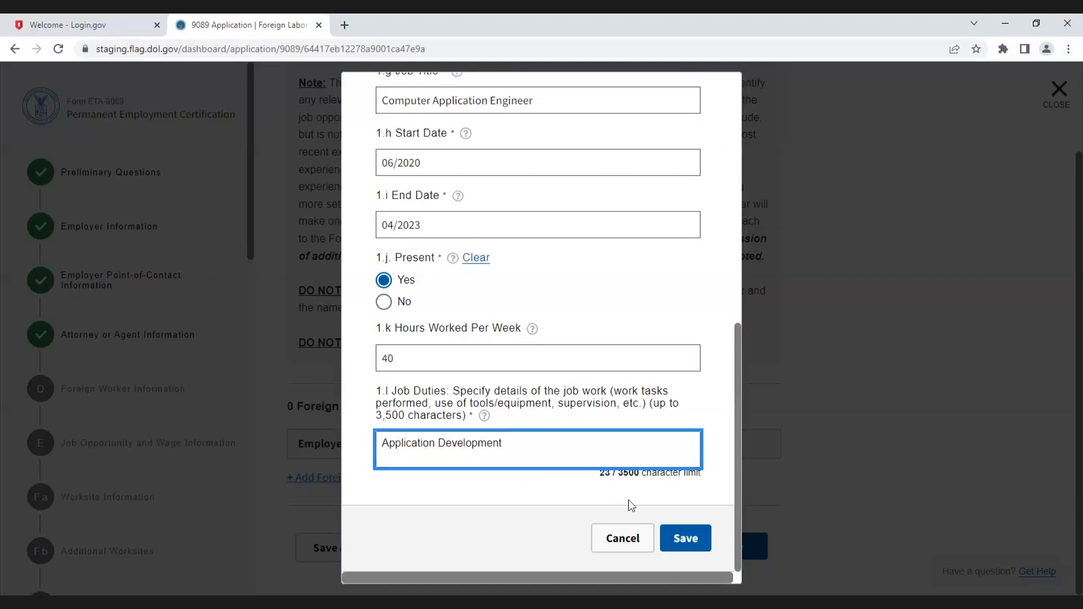
click(682, 537)
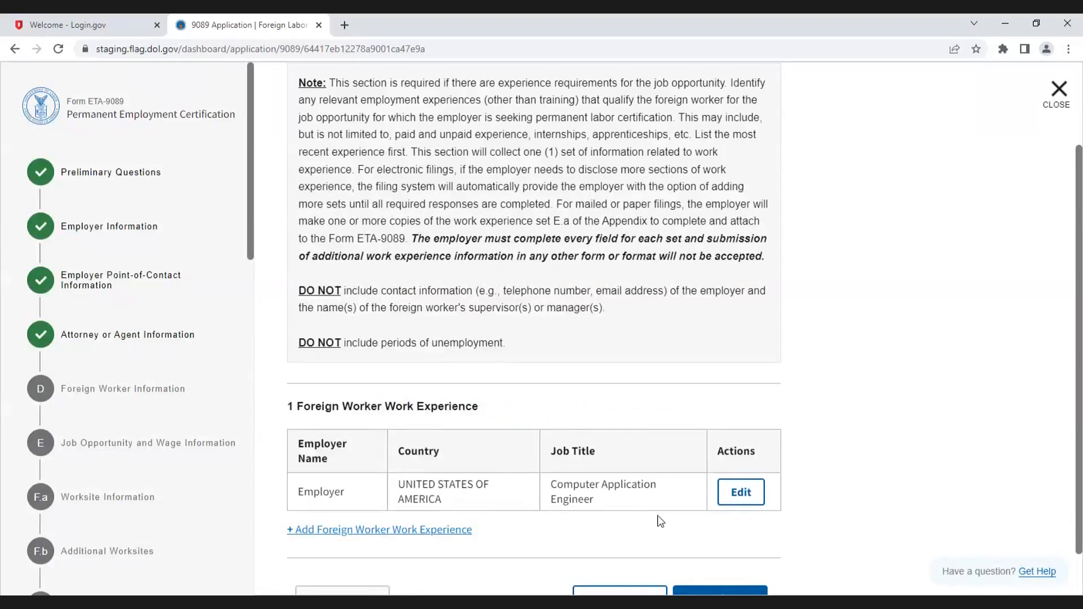
Step: Return to Foreign Worker Information and continue to the Job Opportunity and Wage Information section
scroll(144, 418, down, 14)
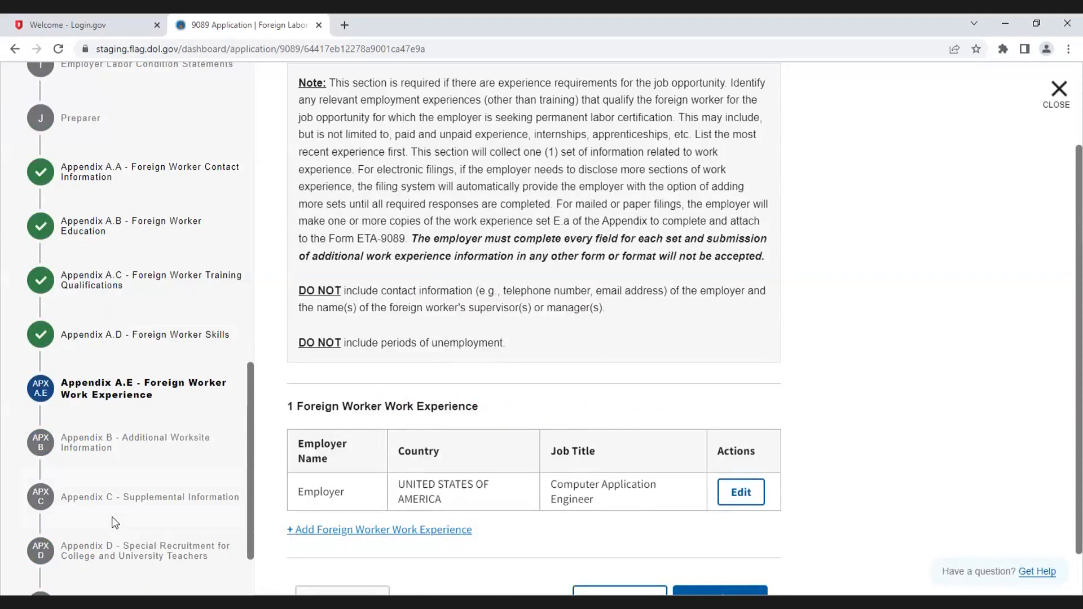
scroll(115, 522, up, 10)
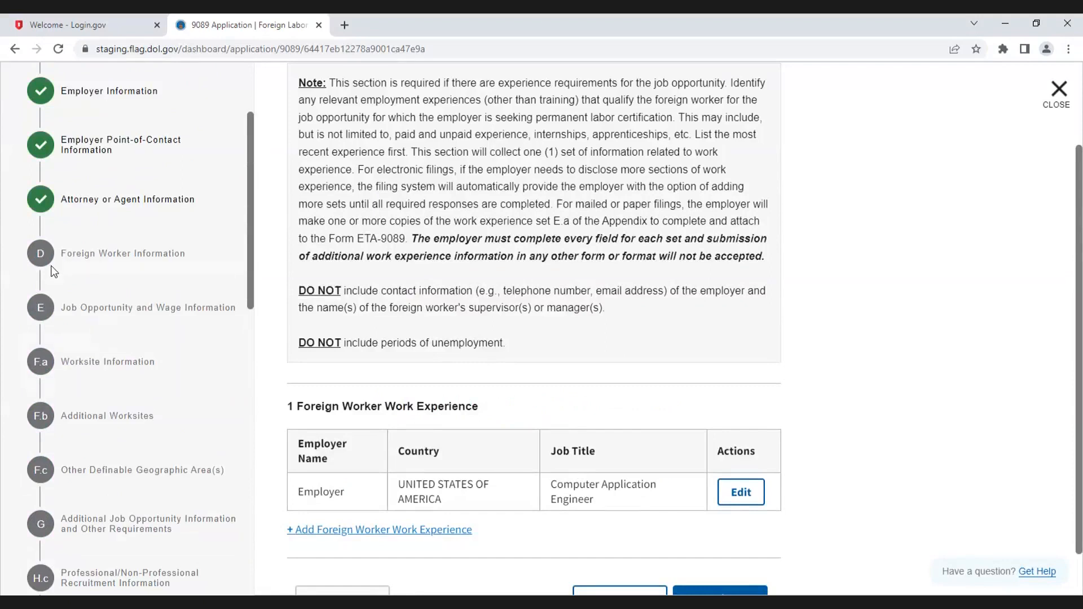
click(124, 257)
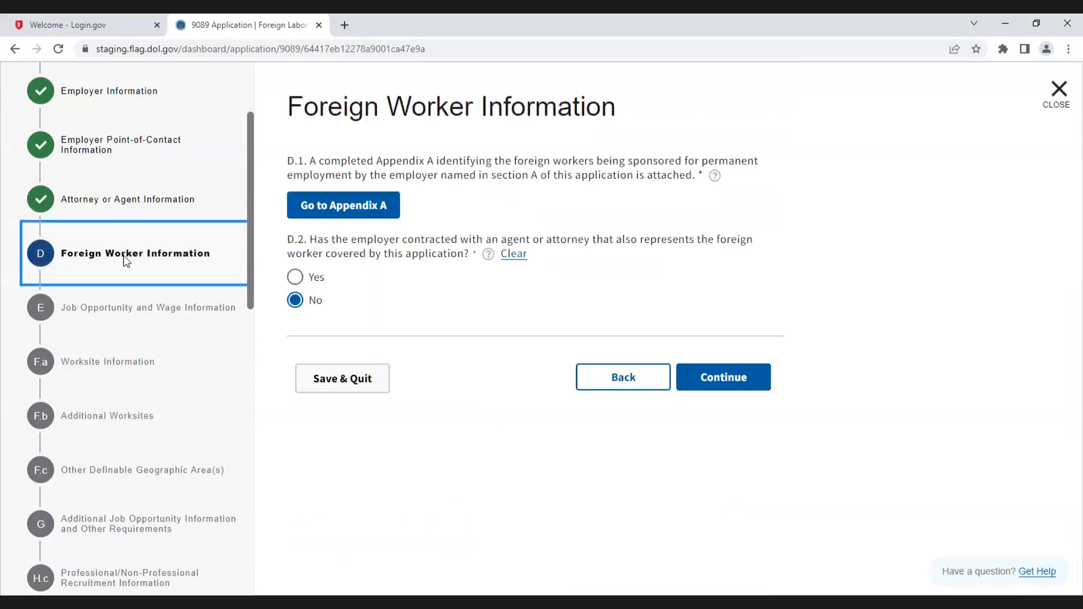
click(726, 381)
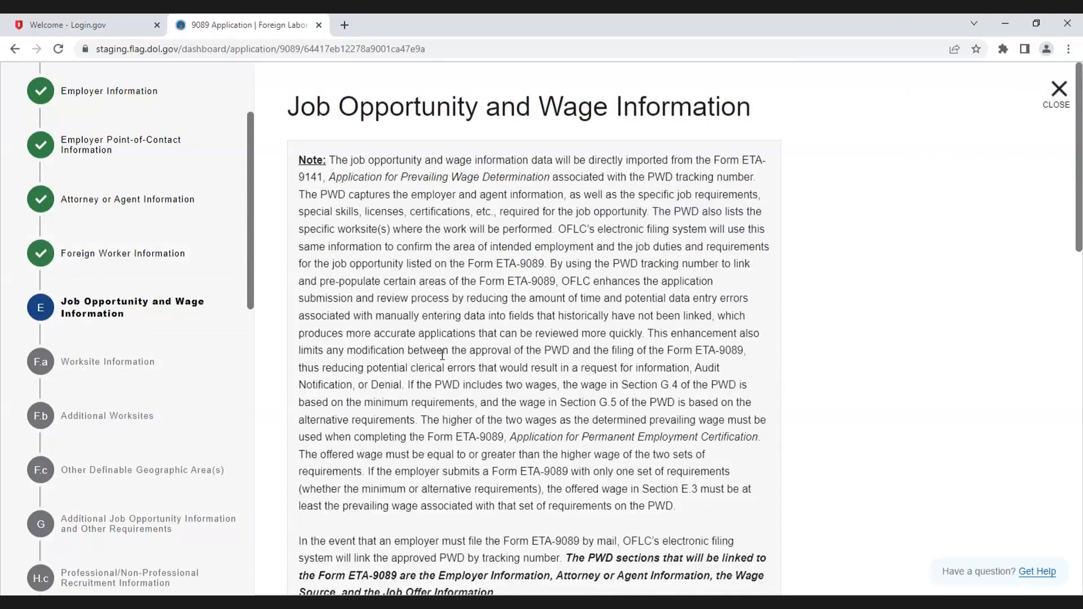
scroll(442, 354, down, 7)
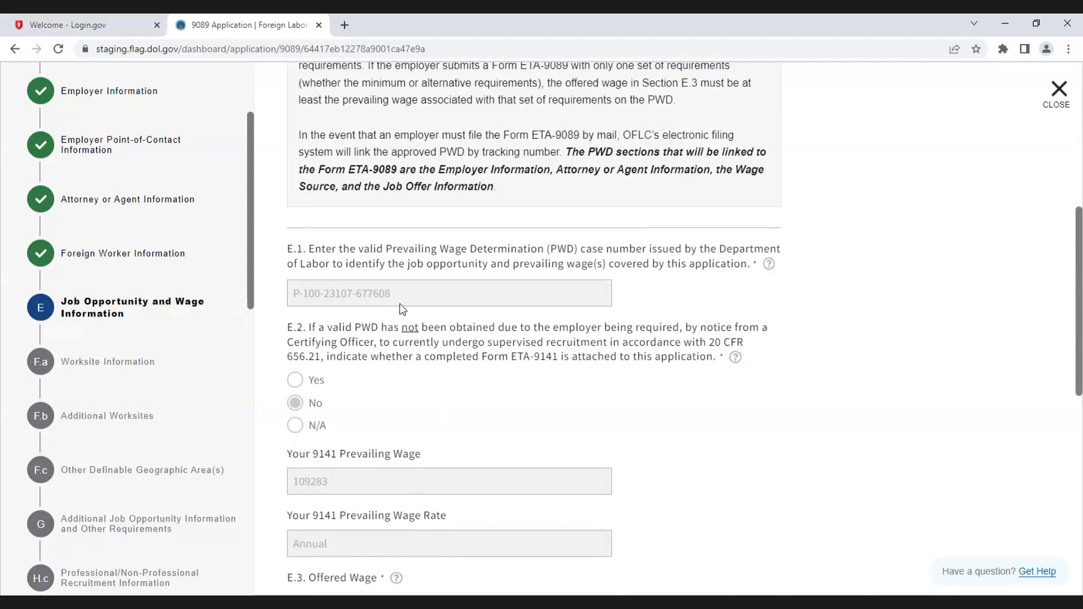
scroll(400, 316, down, 1)
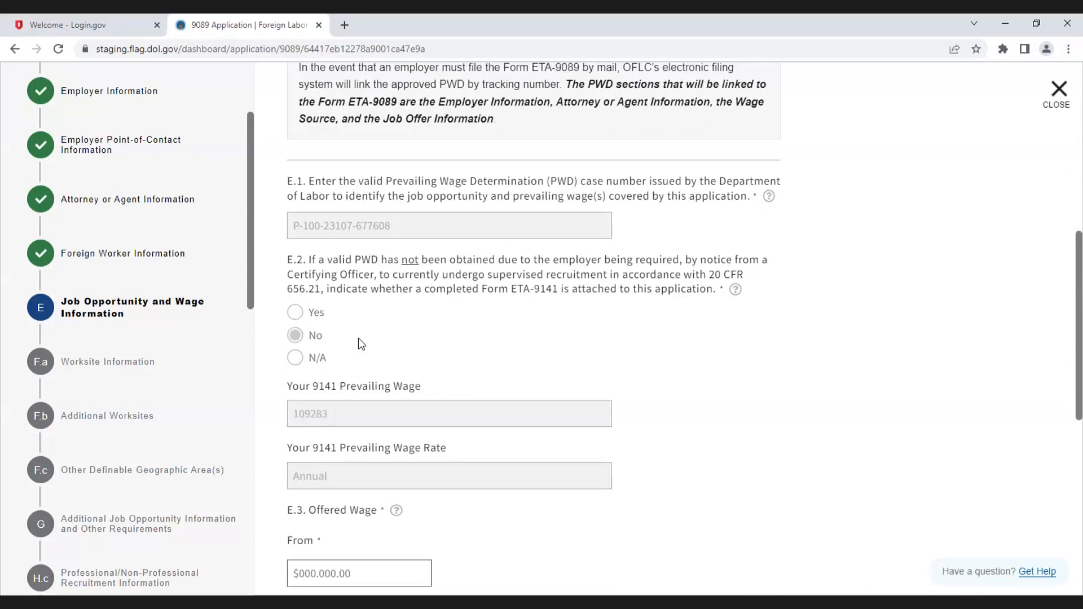
Step: Enter an offered wage range from $100000 to $120000
scroll(450, 363, down, 1)
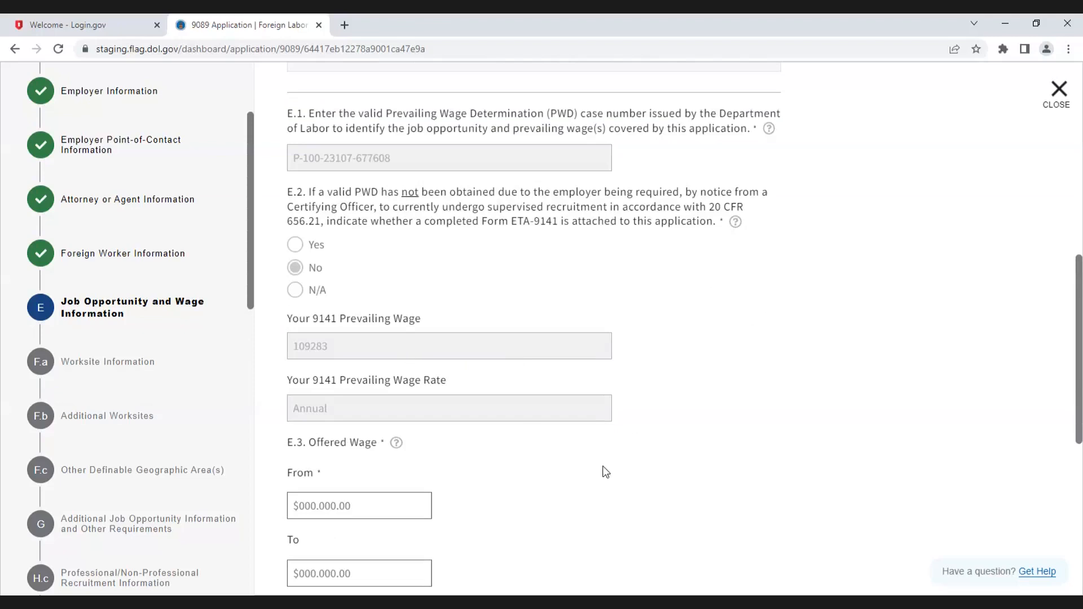
scroll(605, 472, down, 2)
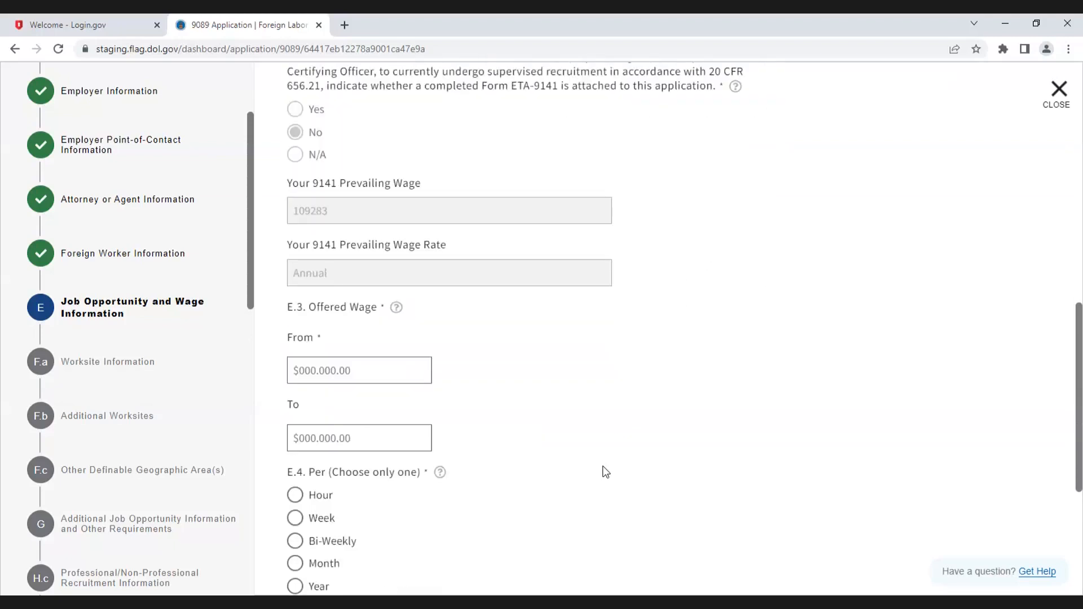
scroll(605, 472, down, 2)
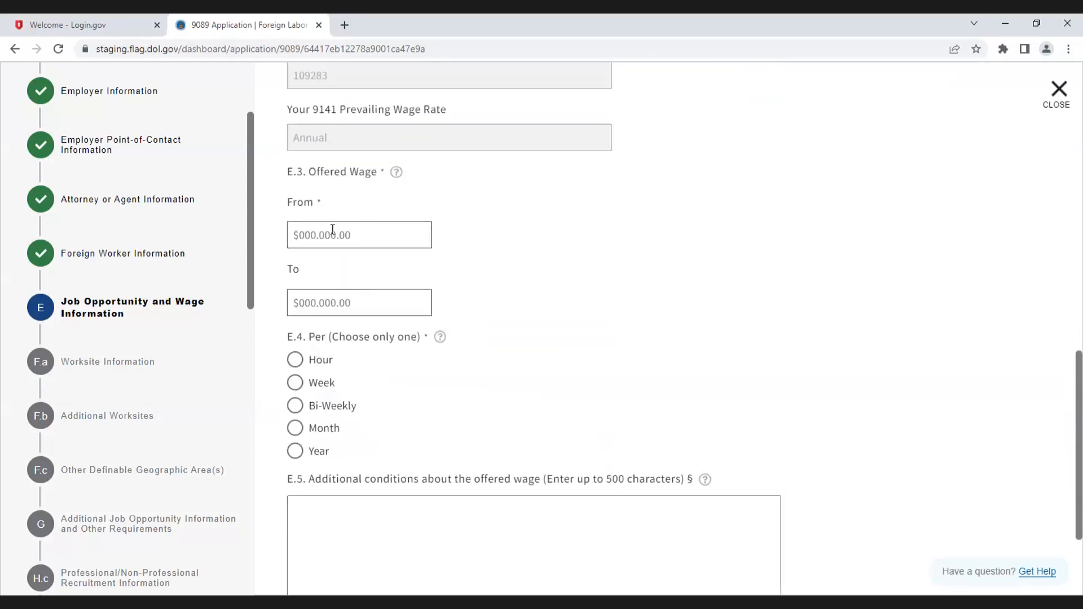
click(303, 230)
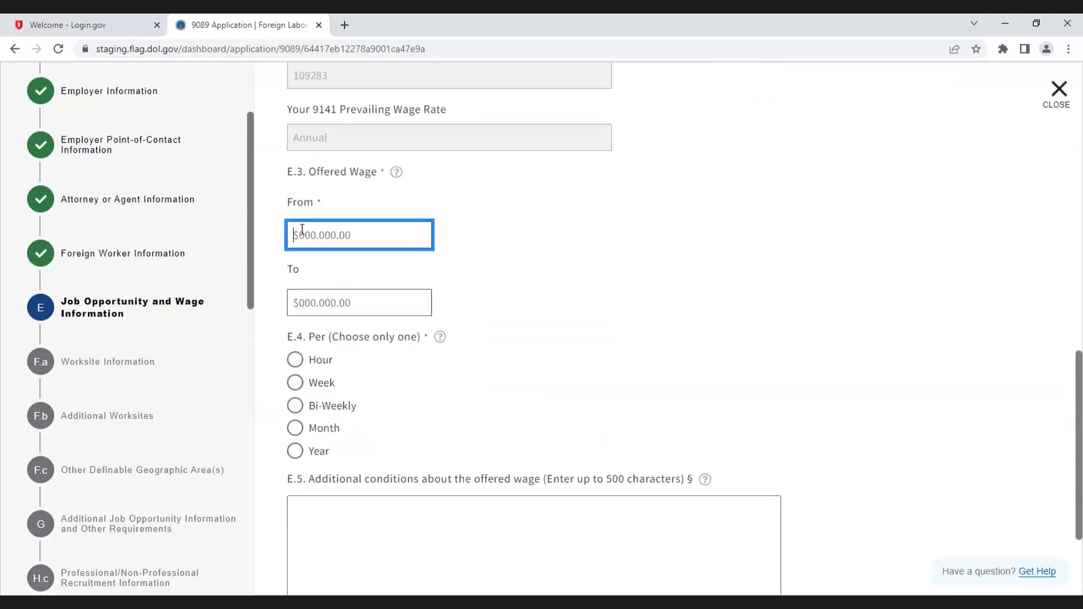
text(100000)
click(332, 308)
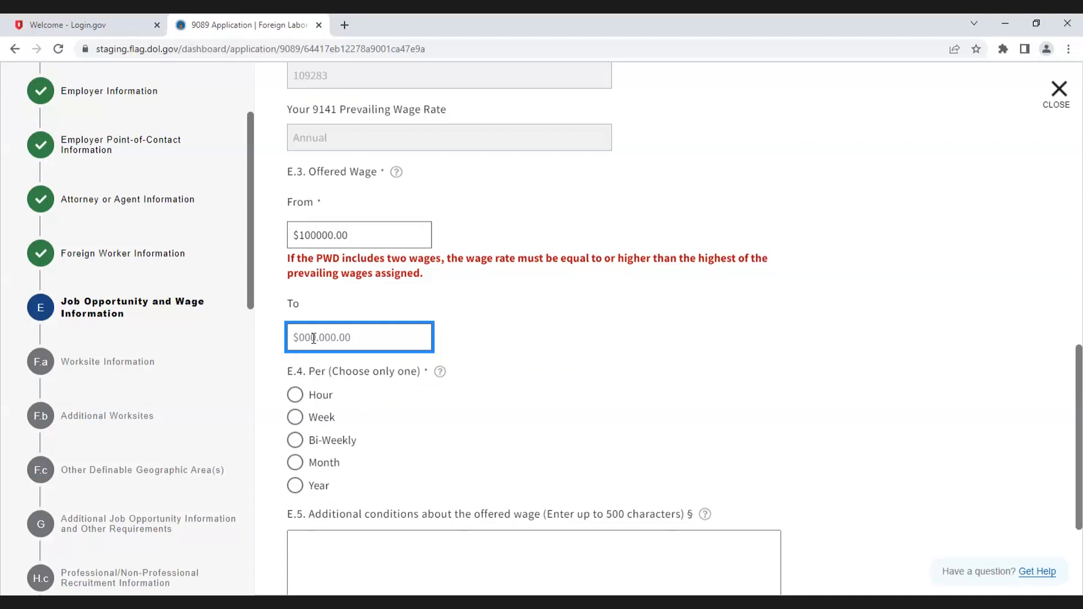
text(120000)
Step: Change the offered wage's starting amount to $110000
click(313, 235)
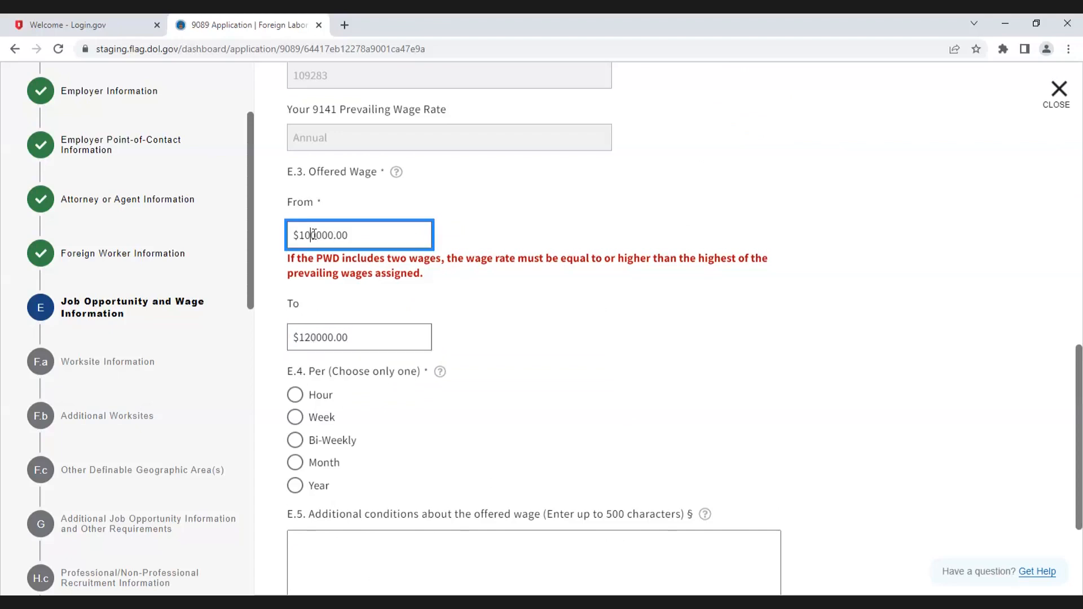
key(BackSpace)
text(1)
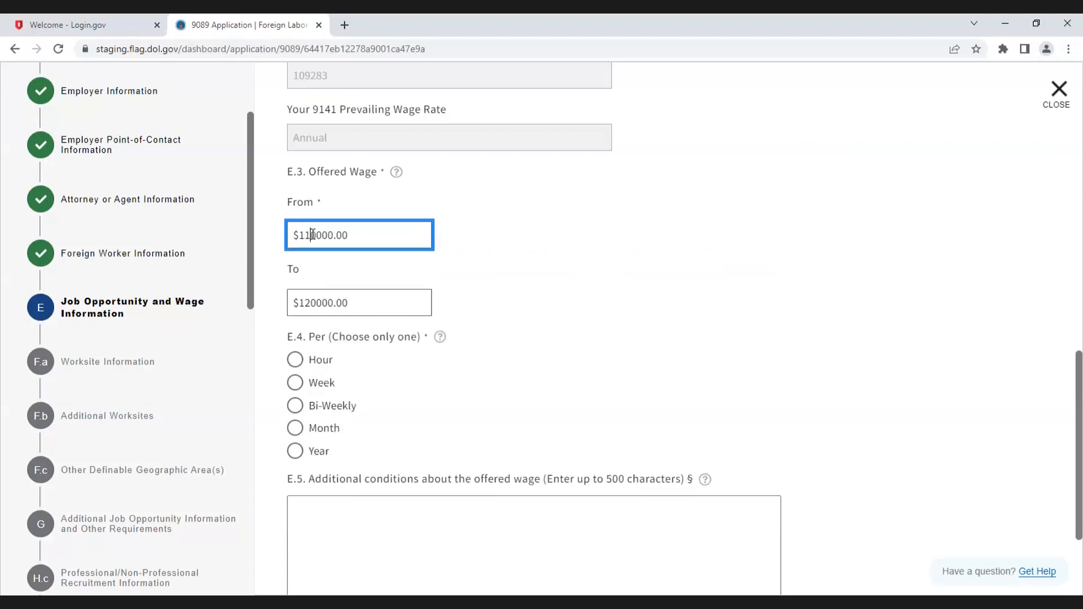
click(615, 359)
Step: Choose Year as the offered wage period and continue to the Worksite Information section
scroll(530, 282, up, 1)
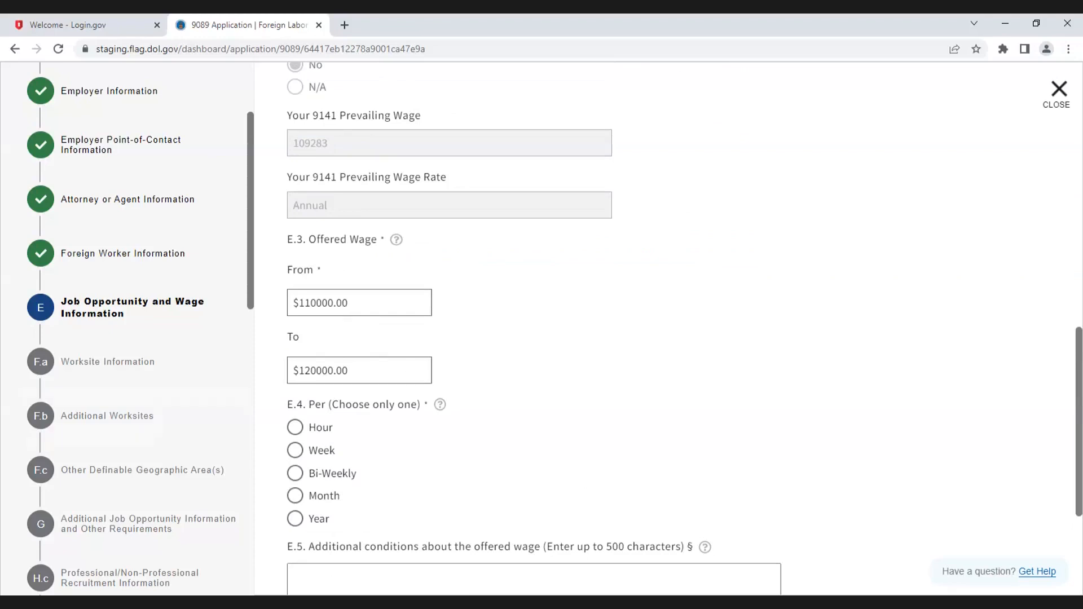
scroll(538, 410, down, 1)
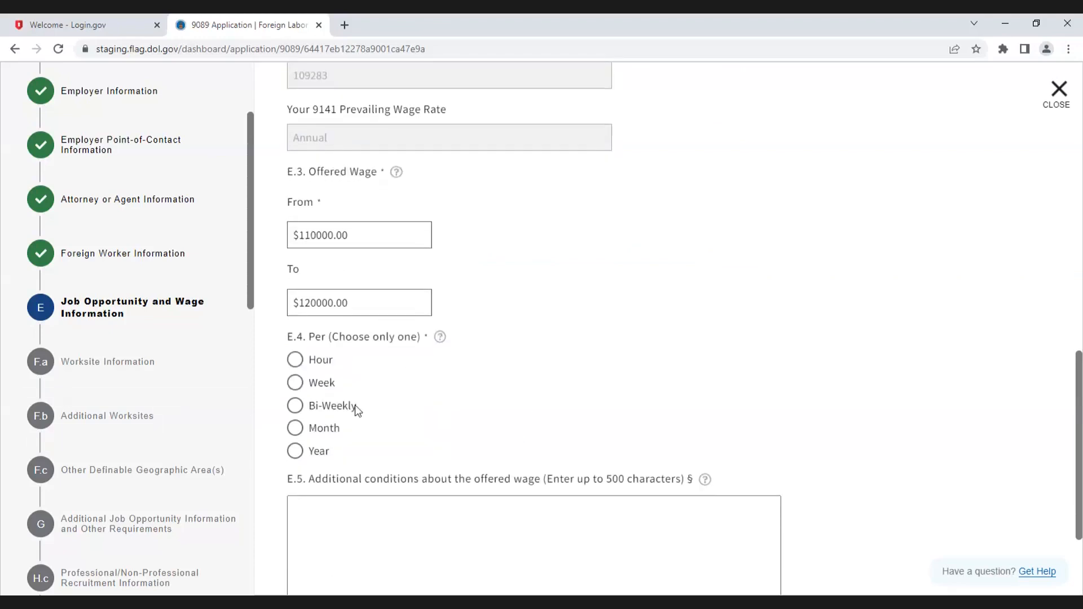
click(295, 451)
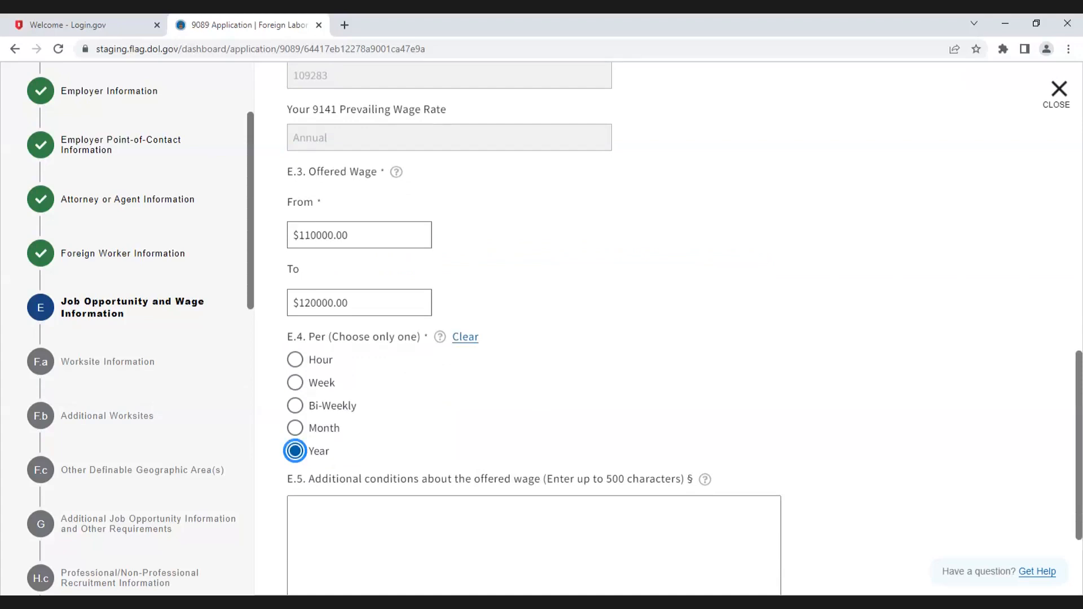
scroll(645, 433, down, 2)
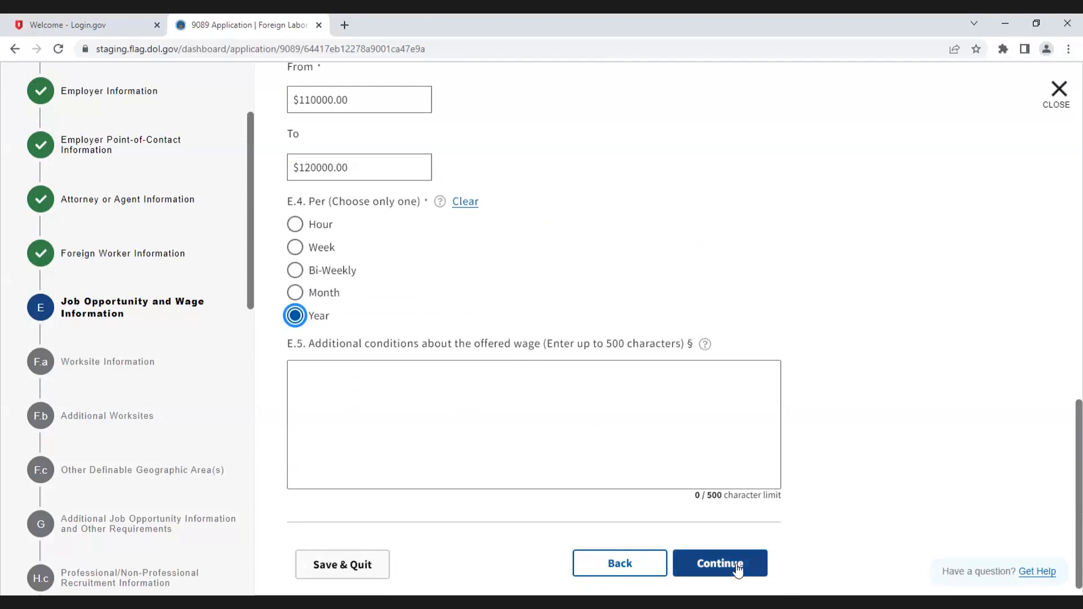
click(723, 562)
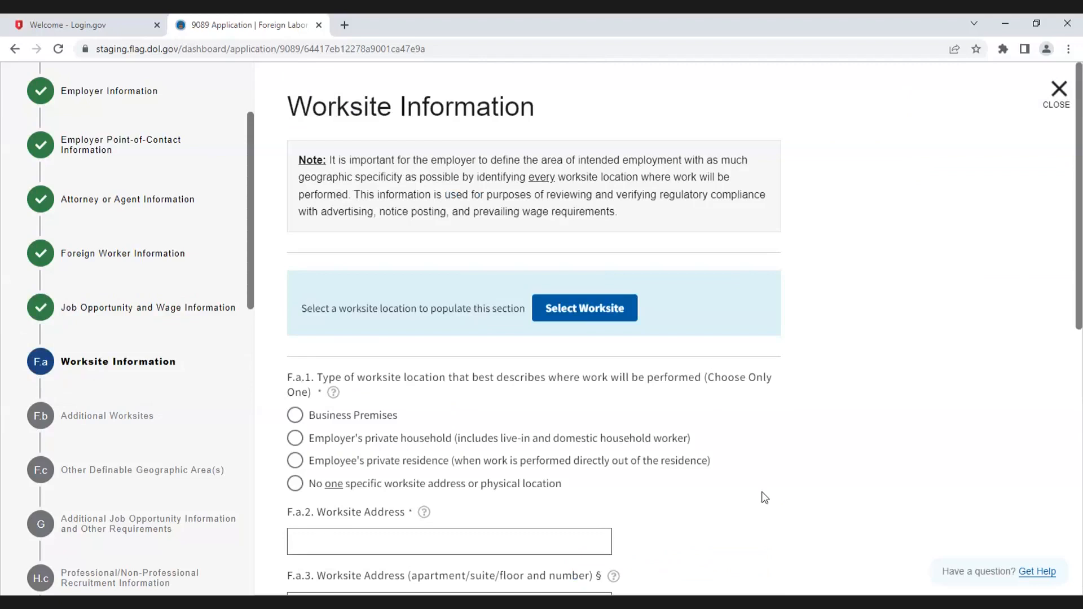
Step: Populate the worksite section by selecting the Newark, New Jersey worksite from the prevailing wage determination list
scroll(765, 498, down, 1)
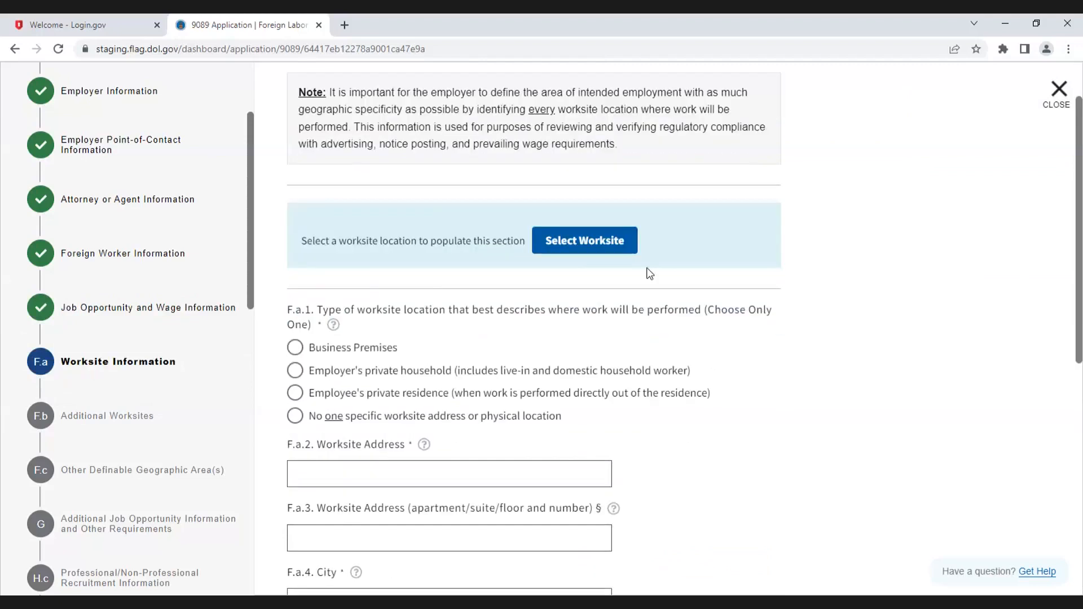
click(601, 241)
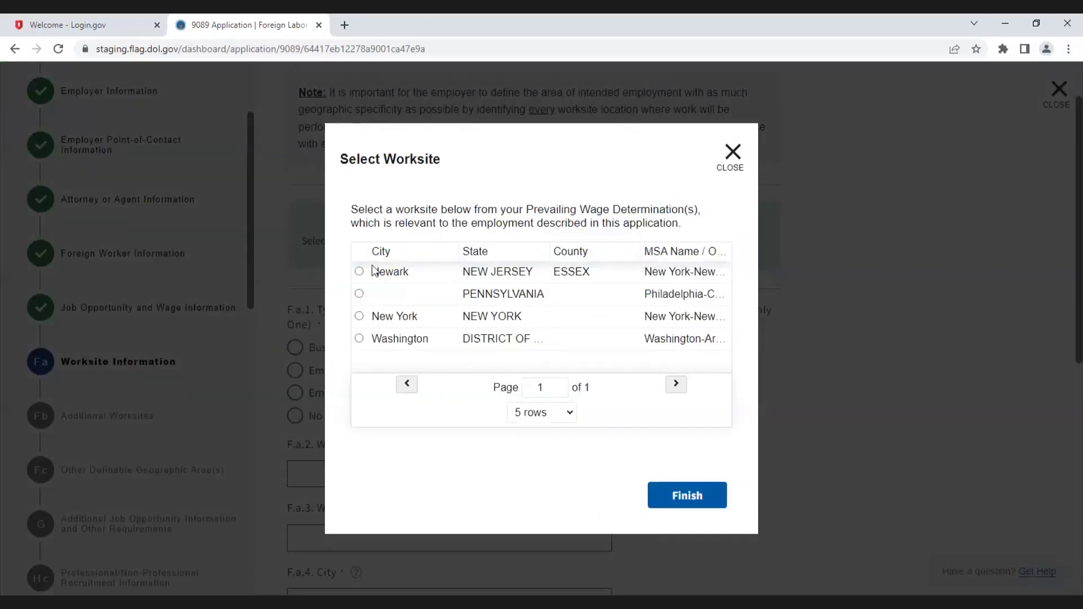
click(359, 272)
click(686, 499)
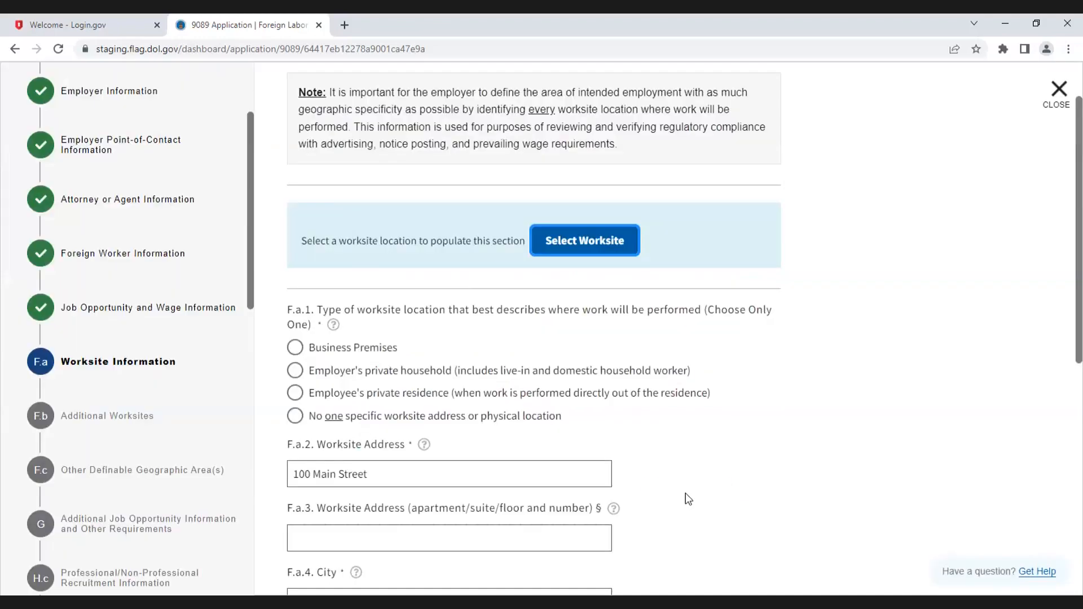
scroll(686, 494, down, 3)
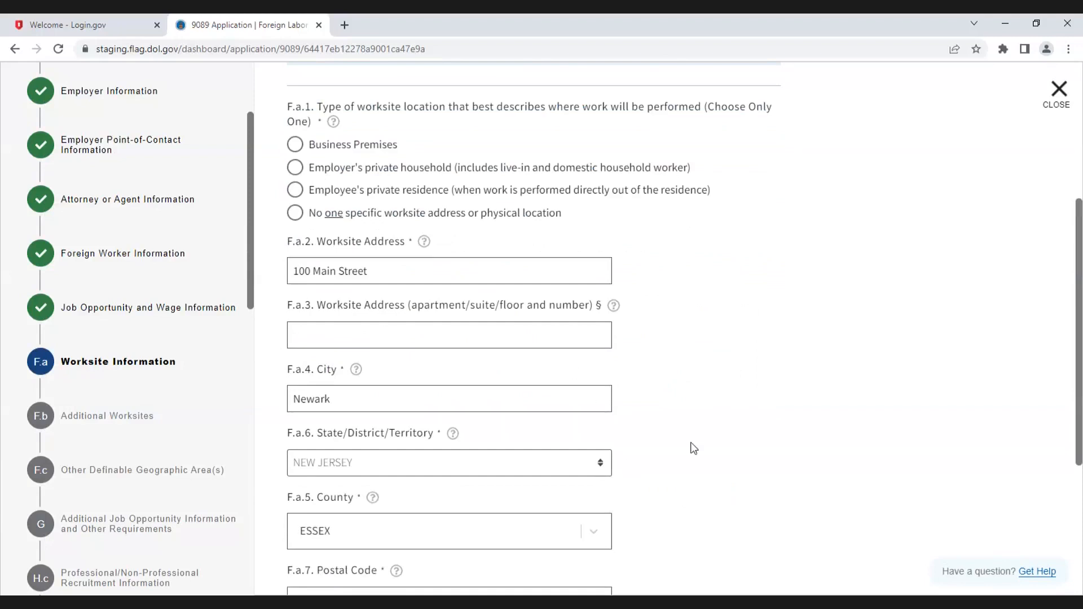
scroll(693, 449, up, 2)
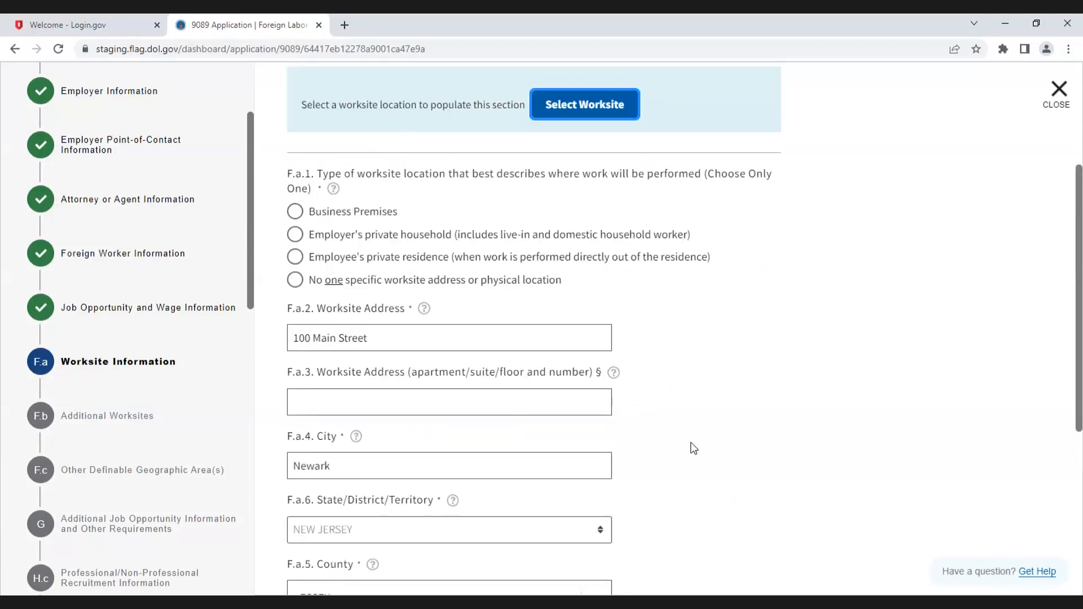
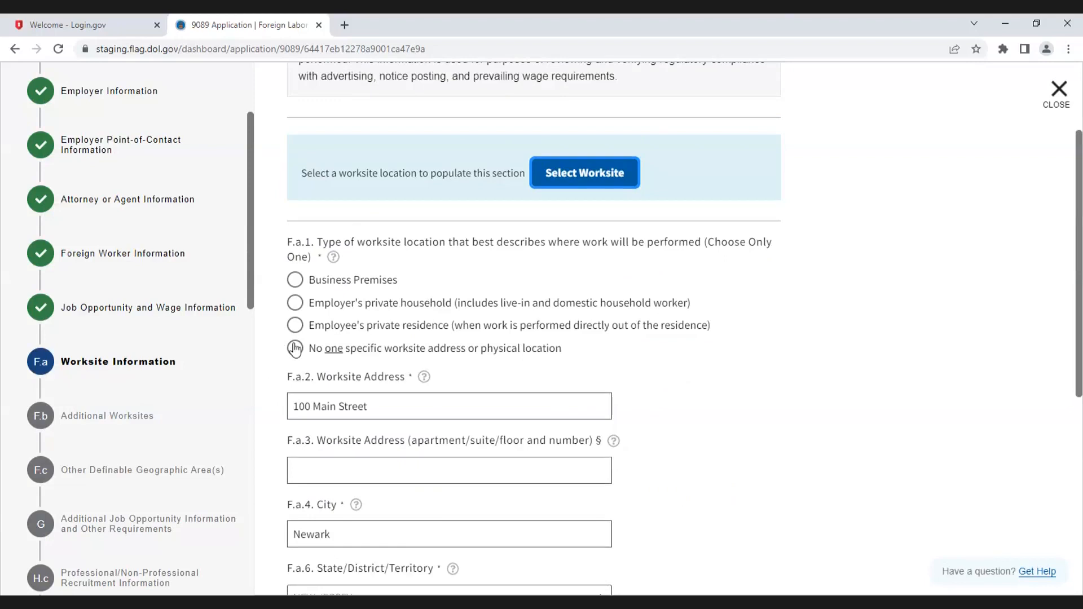
Step: Set the worksite type to Business Premises and repopulate the address by re-selecting the Newark, New Jersey worksite
click(295, 348)
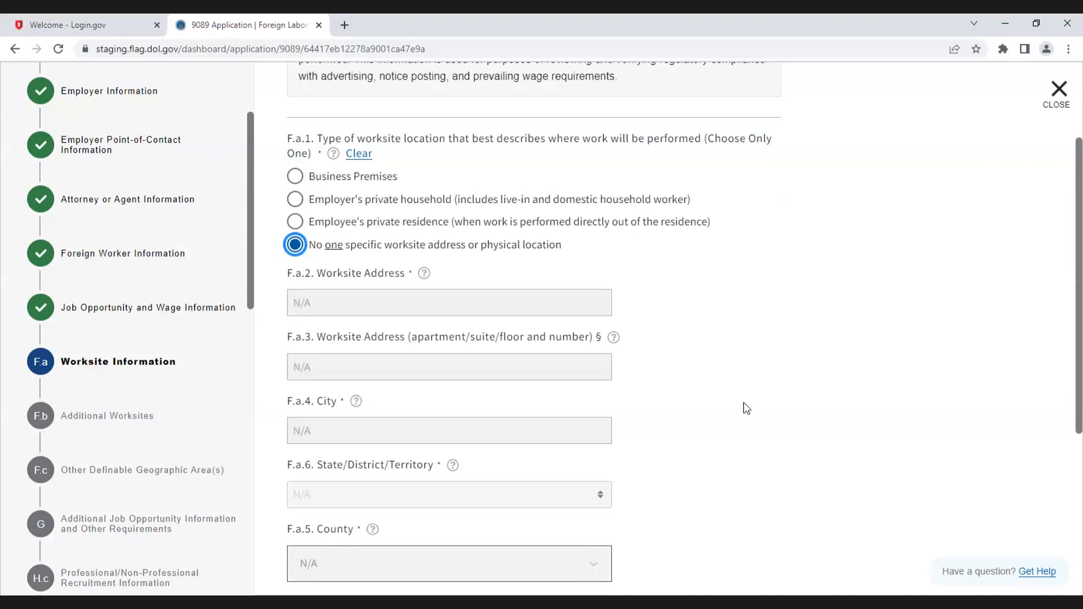
scroll(744, 402, up, 3)
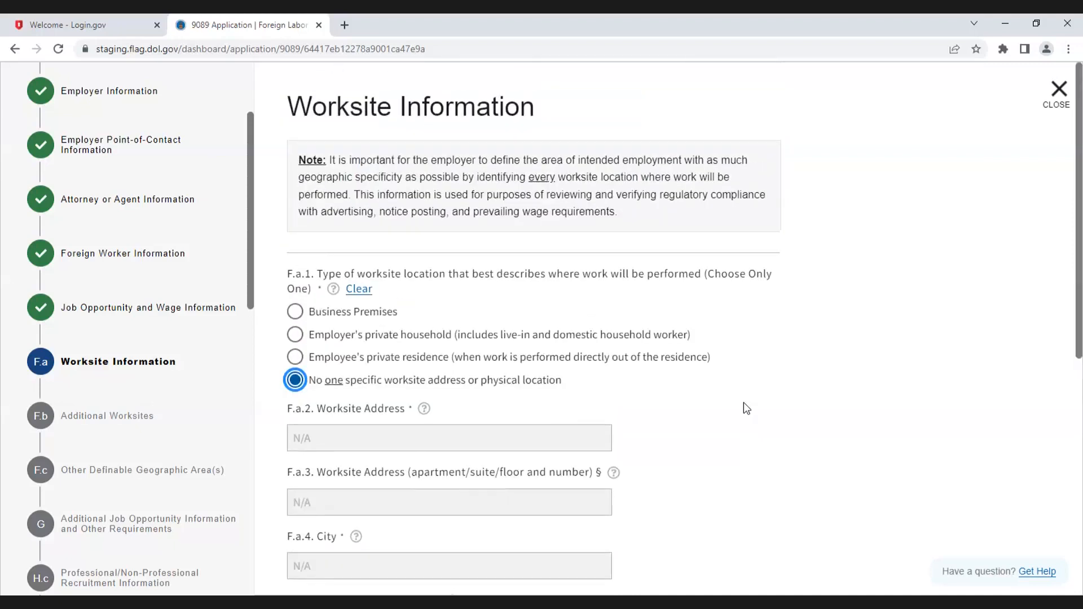
click(296, 311)
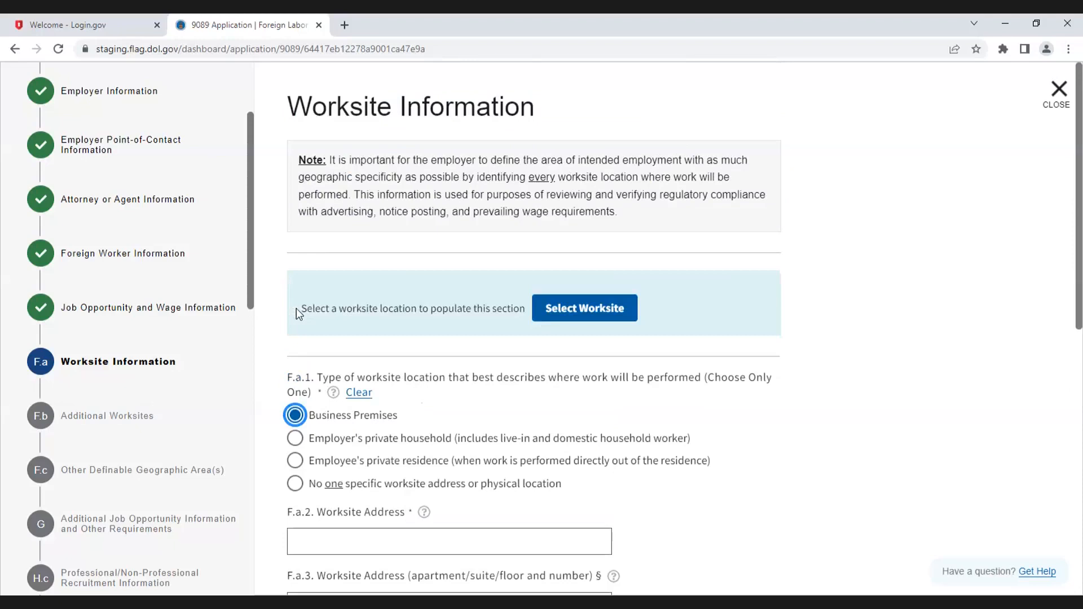
click(567, 315)
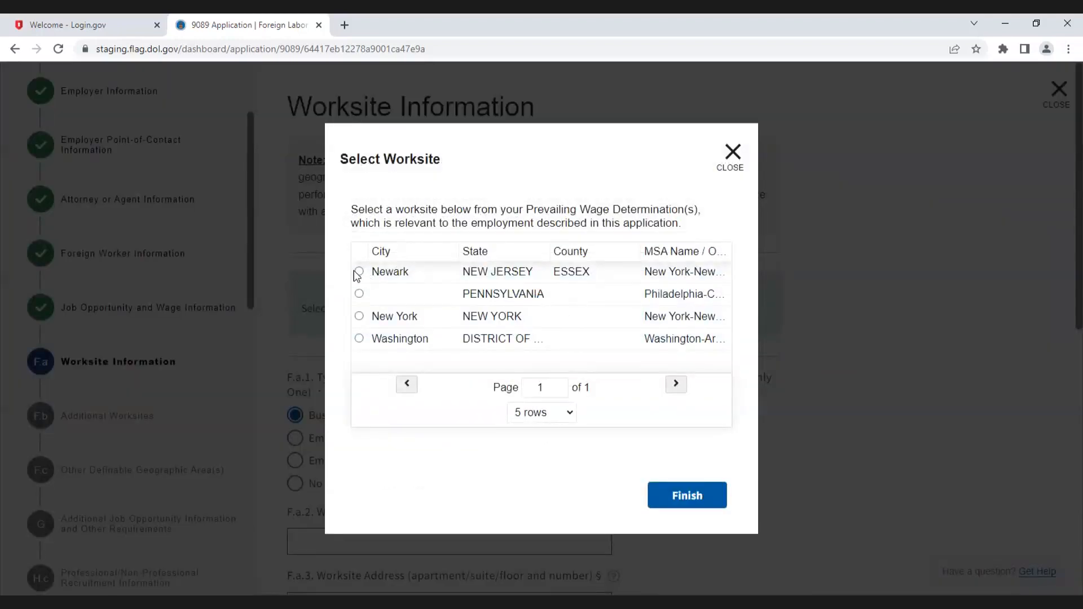
click(358, 272)
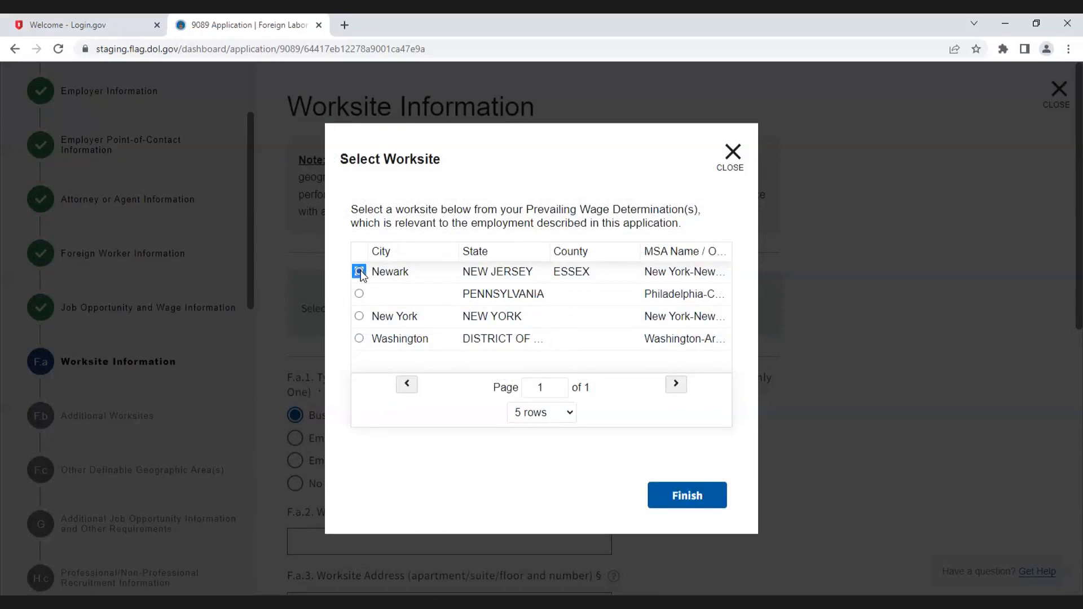
click(696, 502)
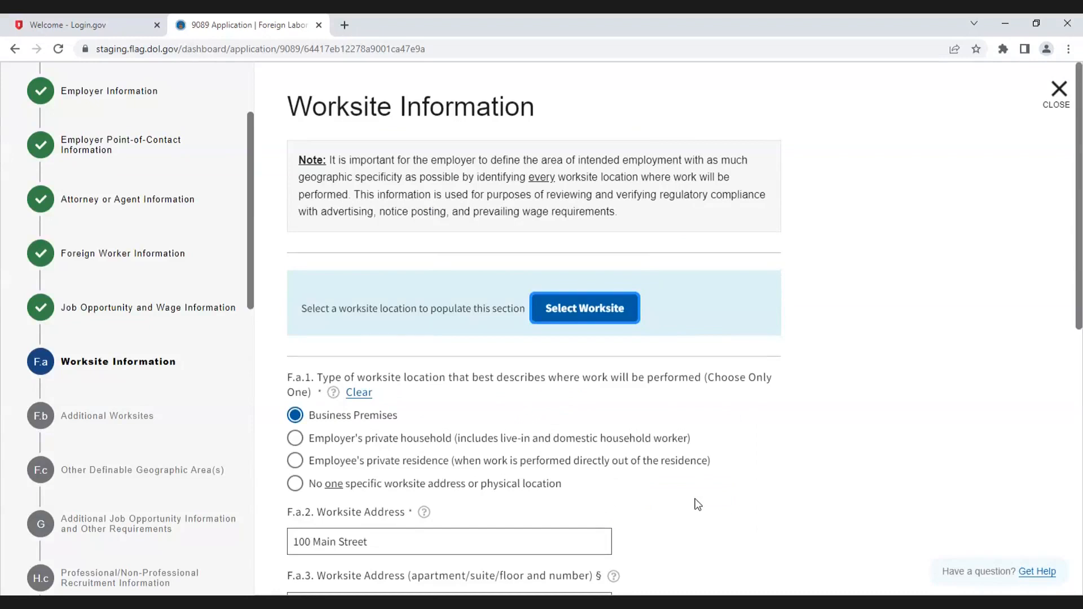
Step: Continue from the completed worksite details to the Additional Worksites section
scroll(697, 503, down, 3)
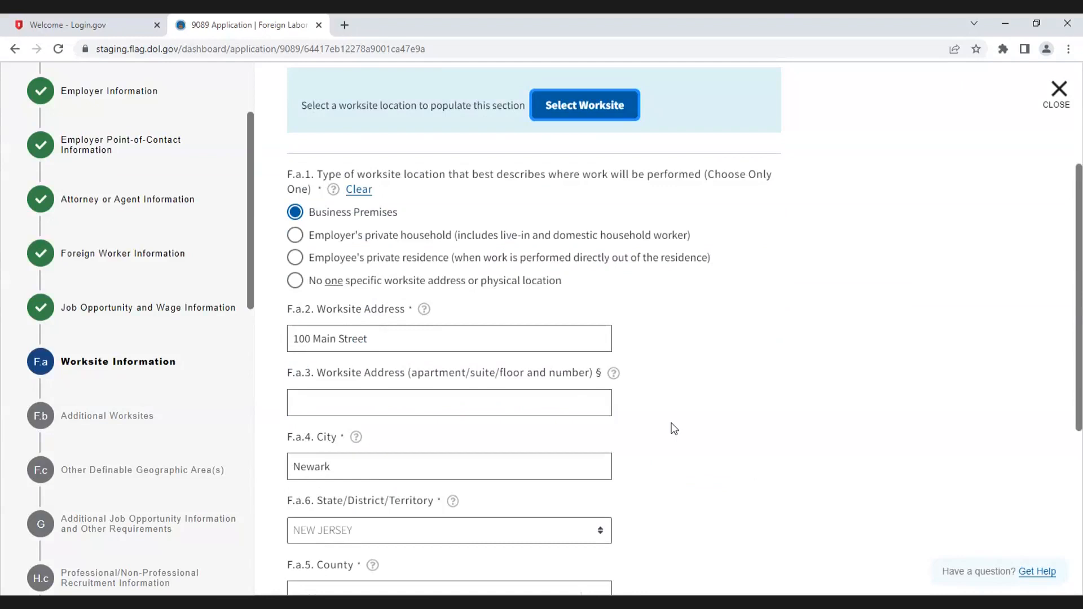
scroll(674, 428, down, 5)
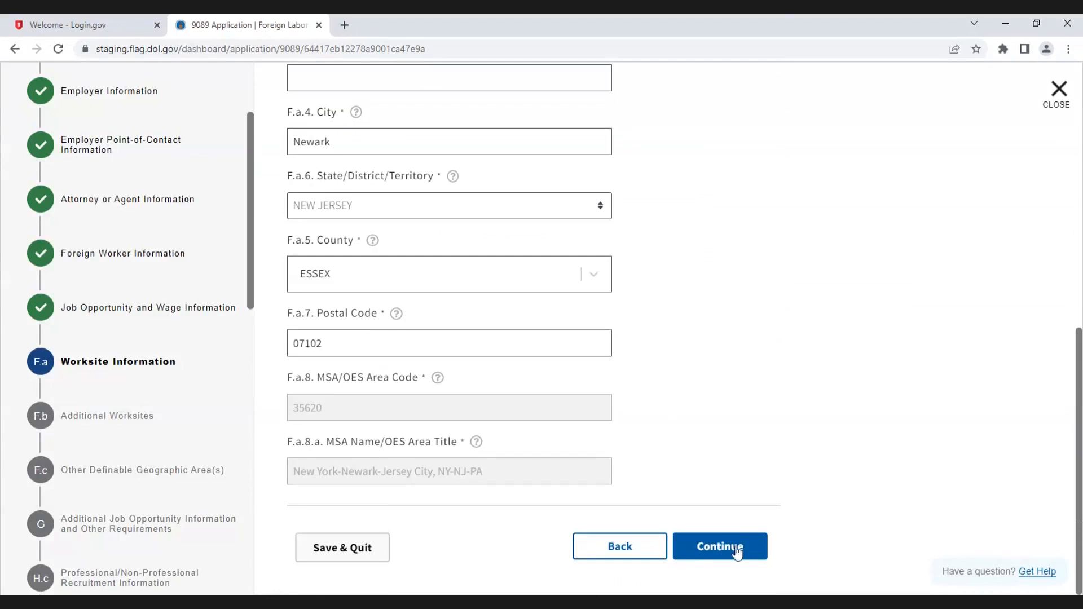
click(737, 553)
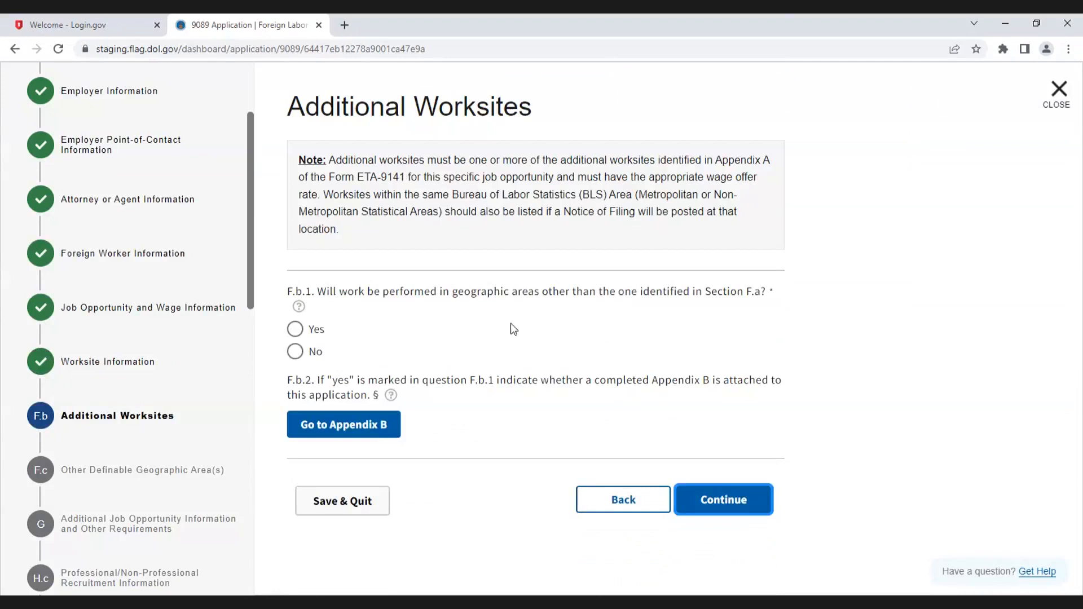
Step: Answer Yes to work in other geographic areas and open Appendix B
click(296, 330)
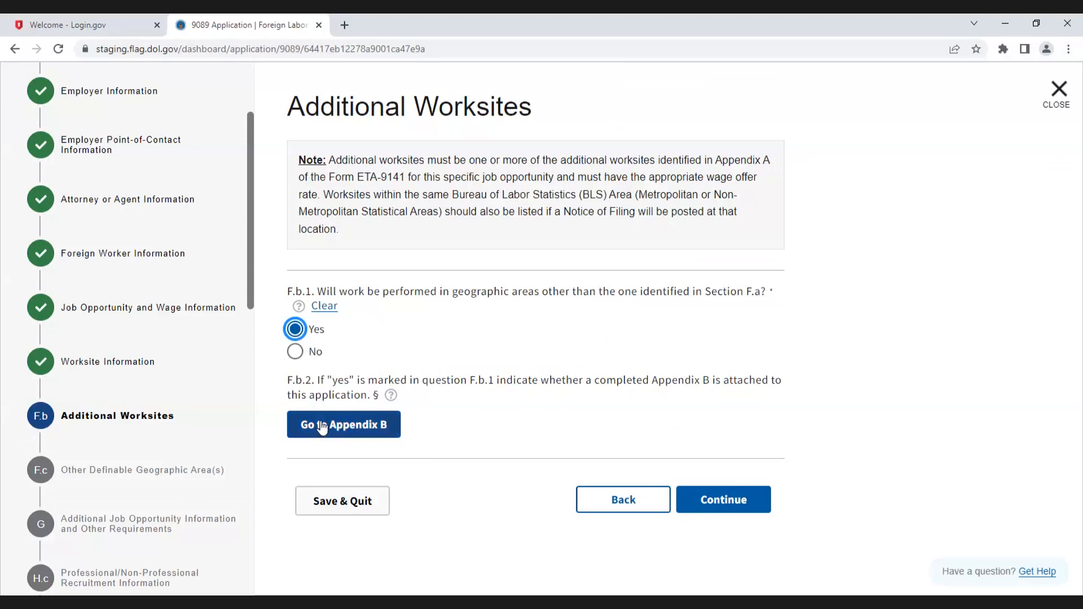
click(356, 432)
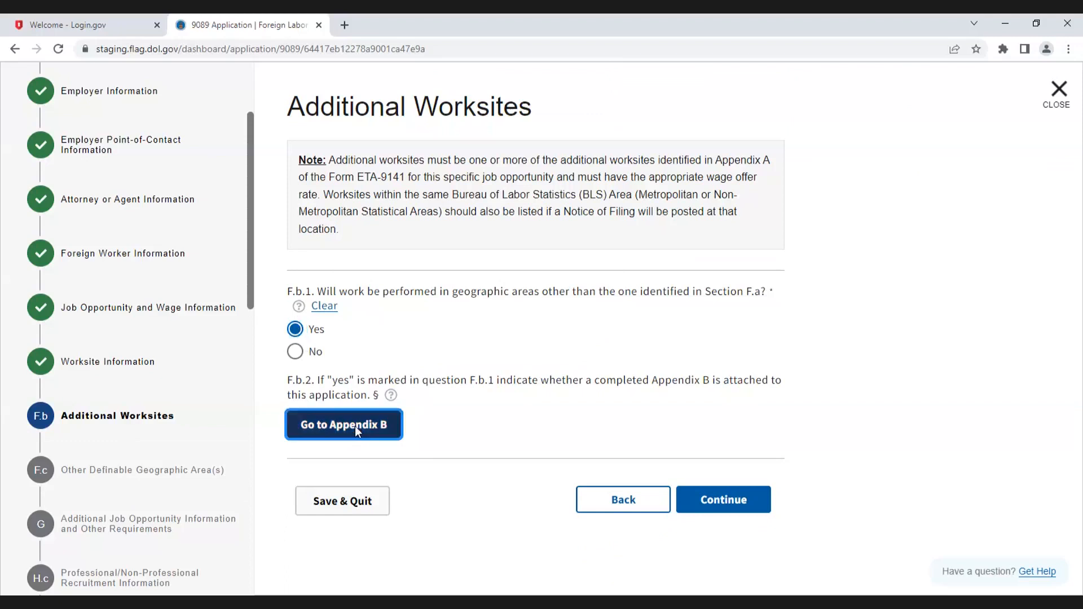
Step: Add all four prevailing wage determination worksites as additional places of employment
scroll(148, 457, down, 10)
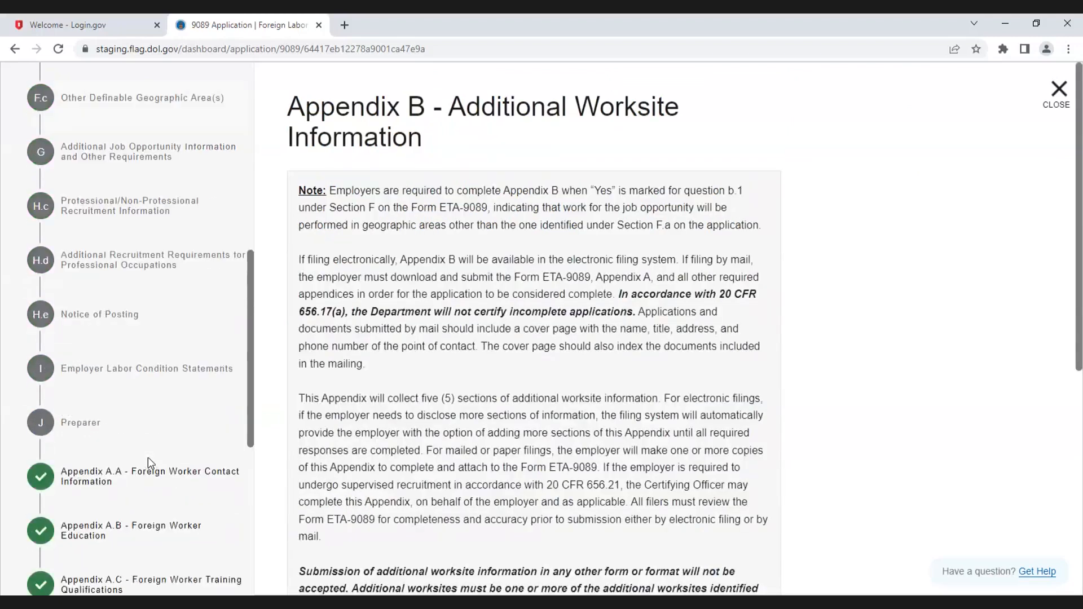
scroll(147, 457, down, 3)
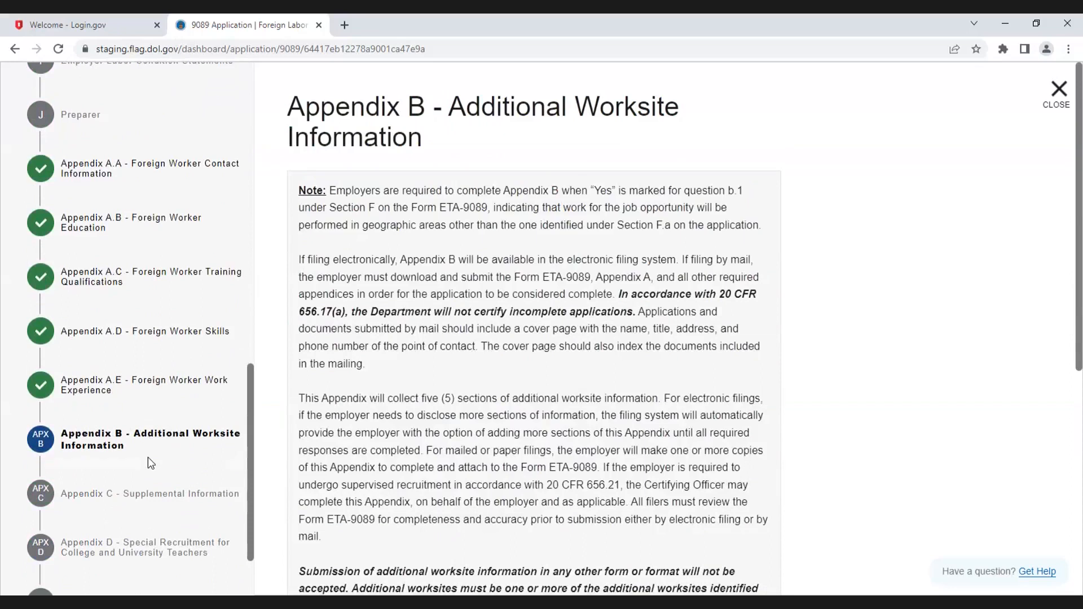
scroll(134, 398, down, 1)
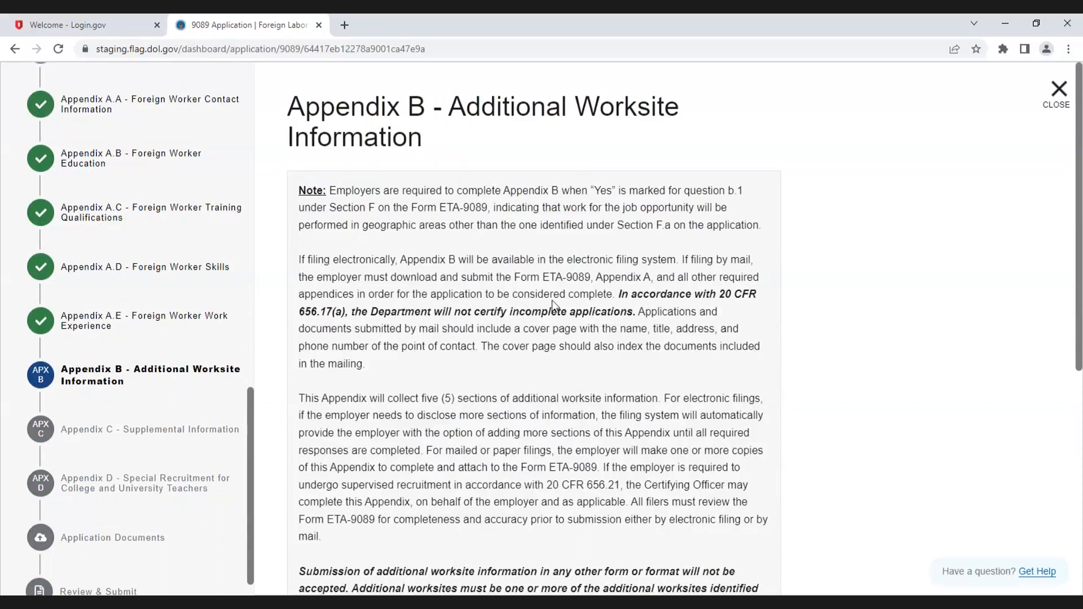
scroll(618, 353, down, 5)
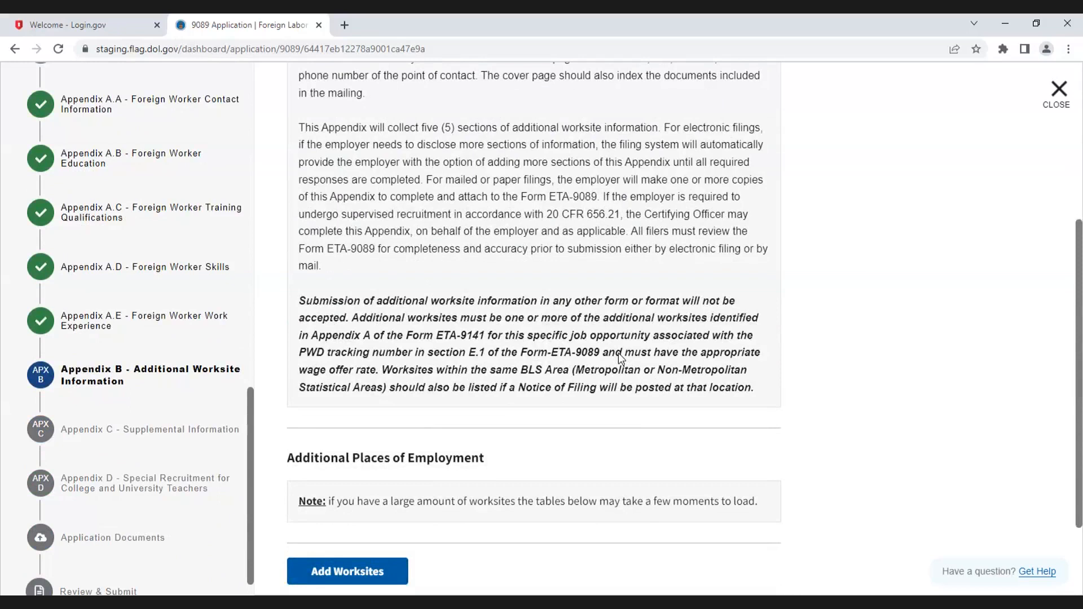
click(375, 585)
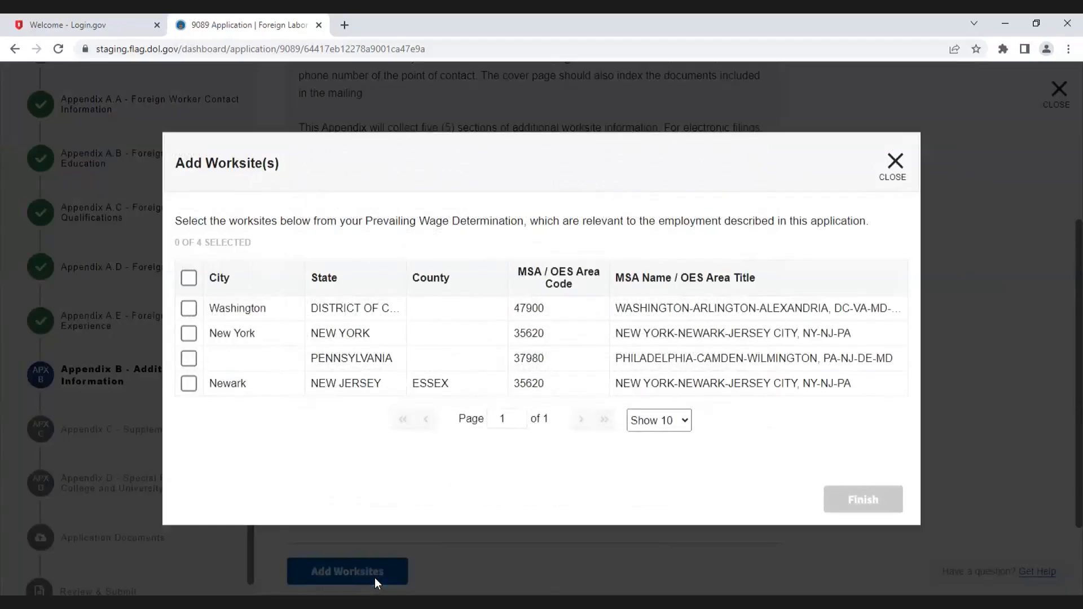
click(189, 279)
click(189, 280)
click(189, 311)
click(189, 334)
click(188, 358)
click(190, 386)
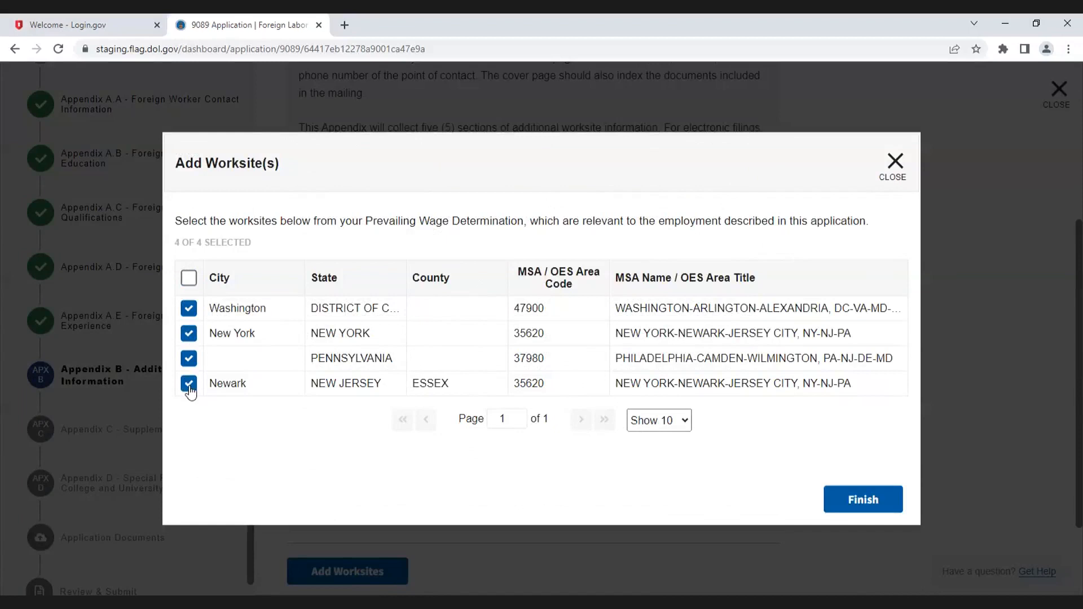
click(859, 502)
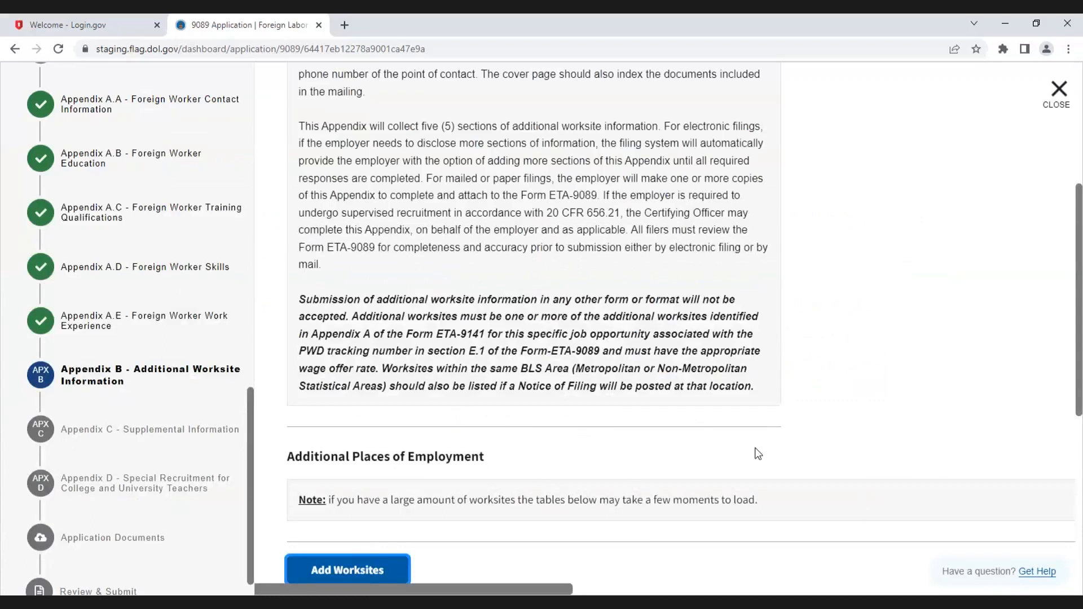
Step: Set the counties to BUCKS for Pennsylvania, SUFFOLK for New York and DISTRICT OF COLUMBIA for the District of Columbia row
scroll(758, 454, down, 1)
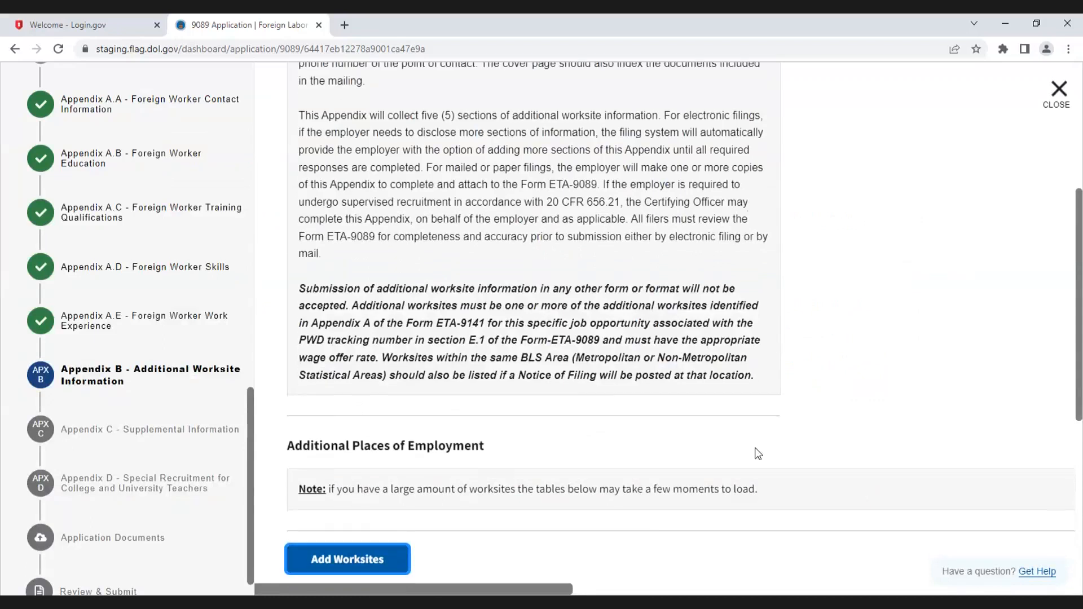
scroll(757, 454, down, 4)
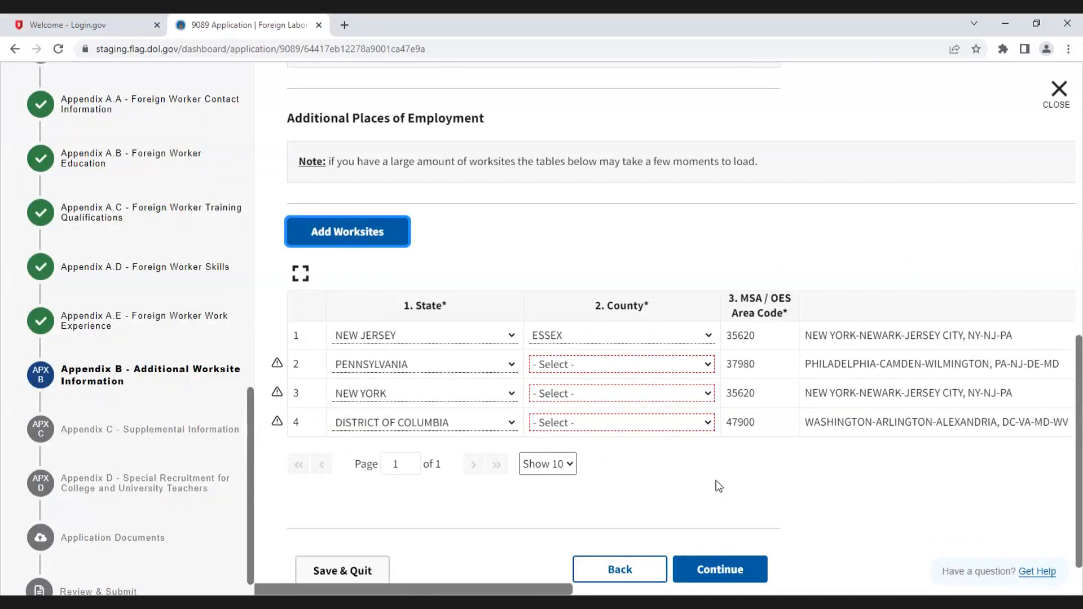
click(707, 367)
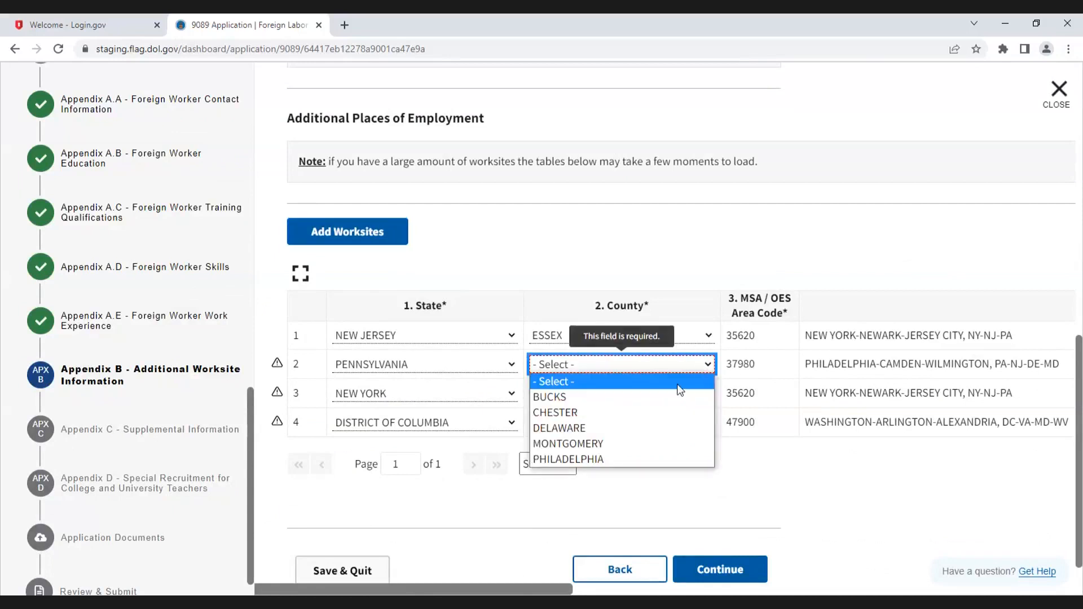
click(667, 397)
click(704, 395)
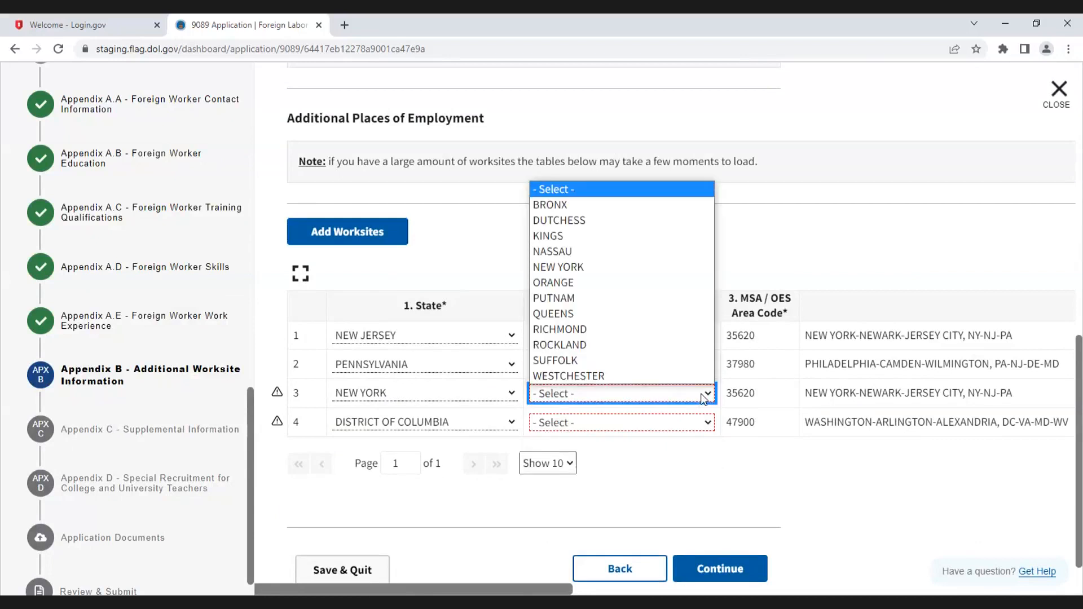
click(626, 360)
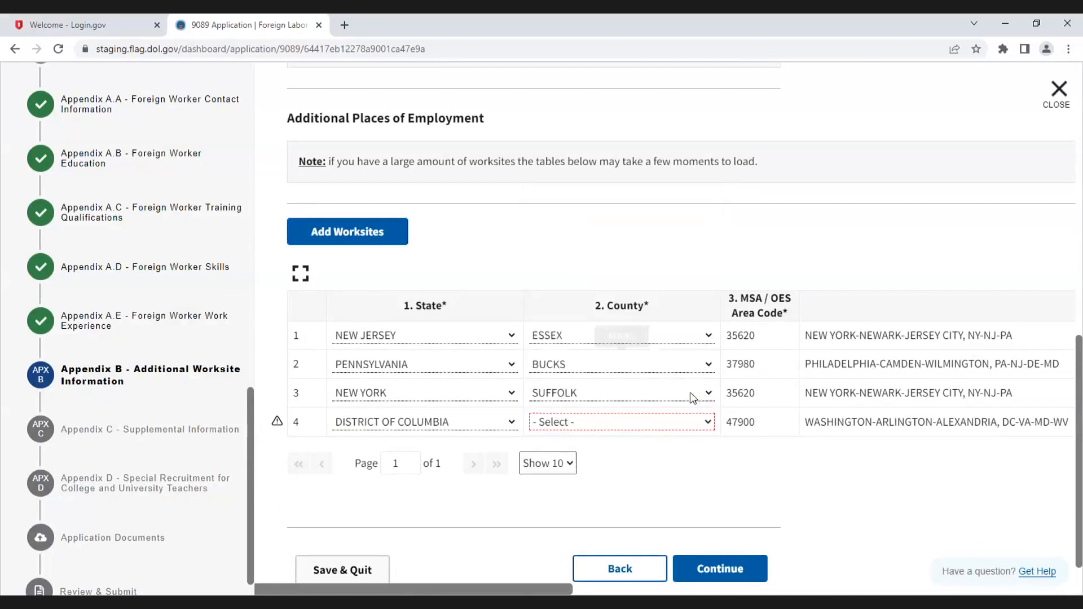
click(709, 421)
click(694, 455)
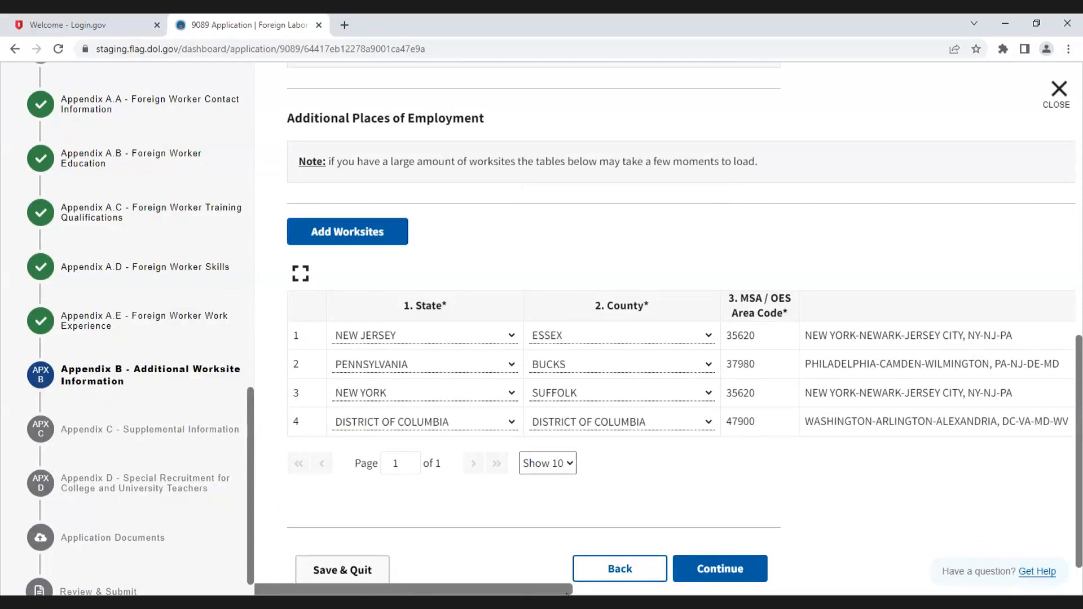
Step: Copy the District of Columbia worksite row to create a fifth row
drag(566, 589, 1039, 589)
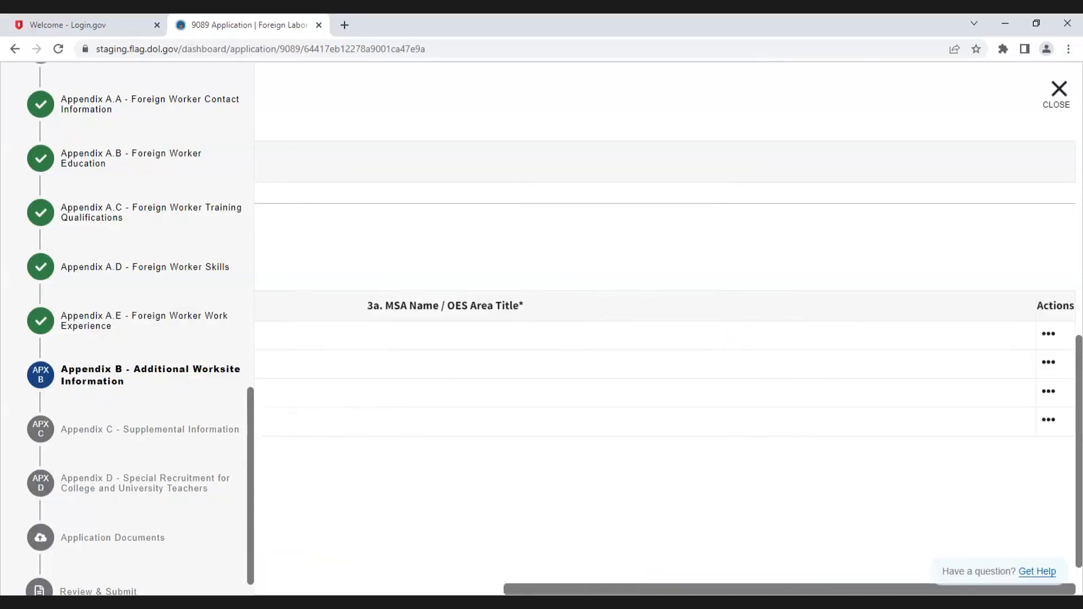
click(1048, 421)
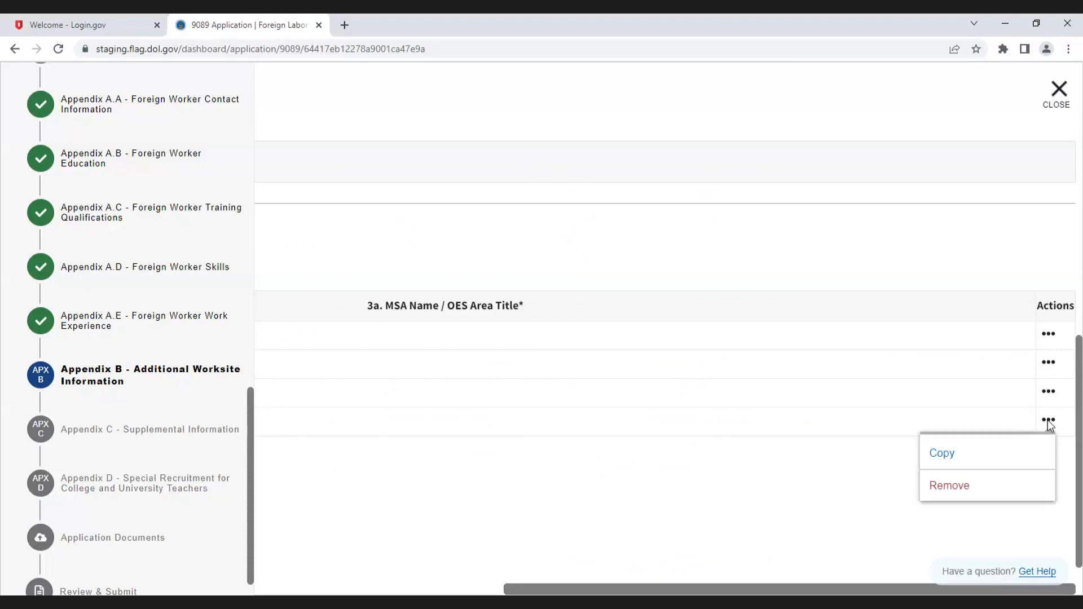
click(957, 456)
drag(736, 588, 242, 564)
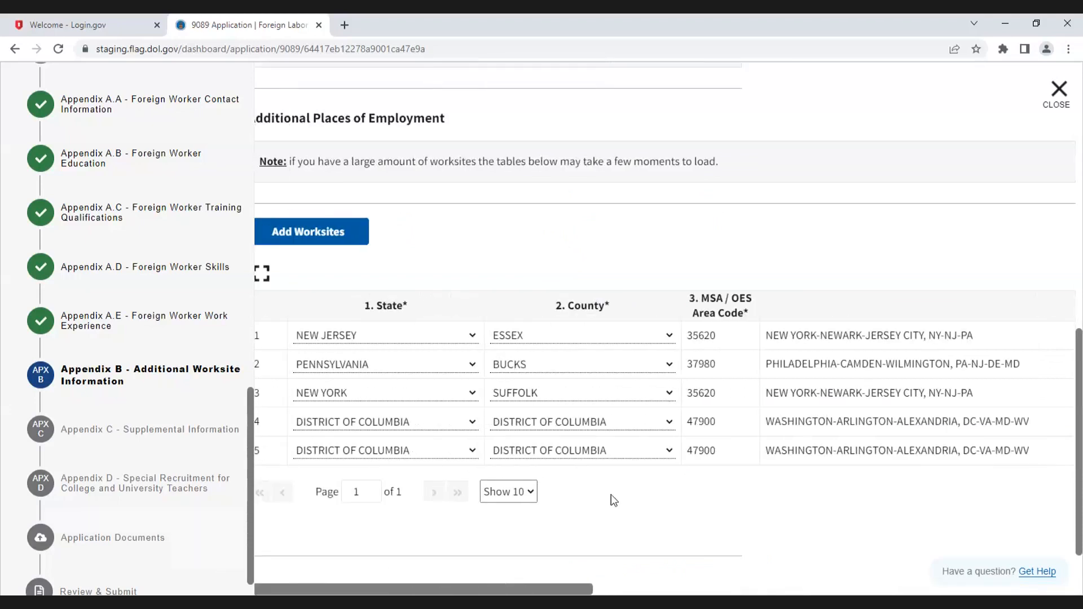
Step: Change the fifth row's state to MARYLAND and the fourth row's state to VIRGINIA
drag(543, 592, 442, 581)
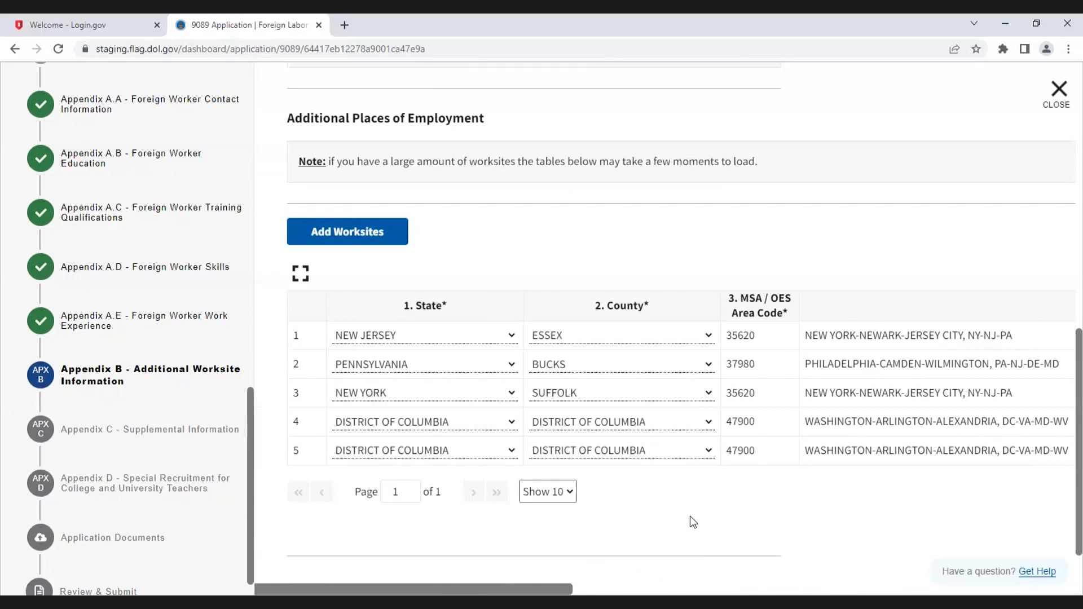
click(509, 451)
click(423, 500)
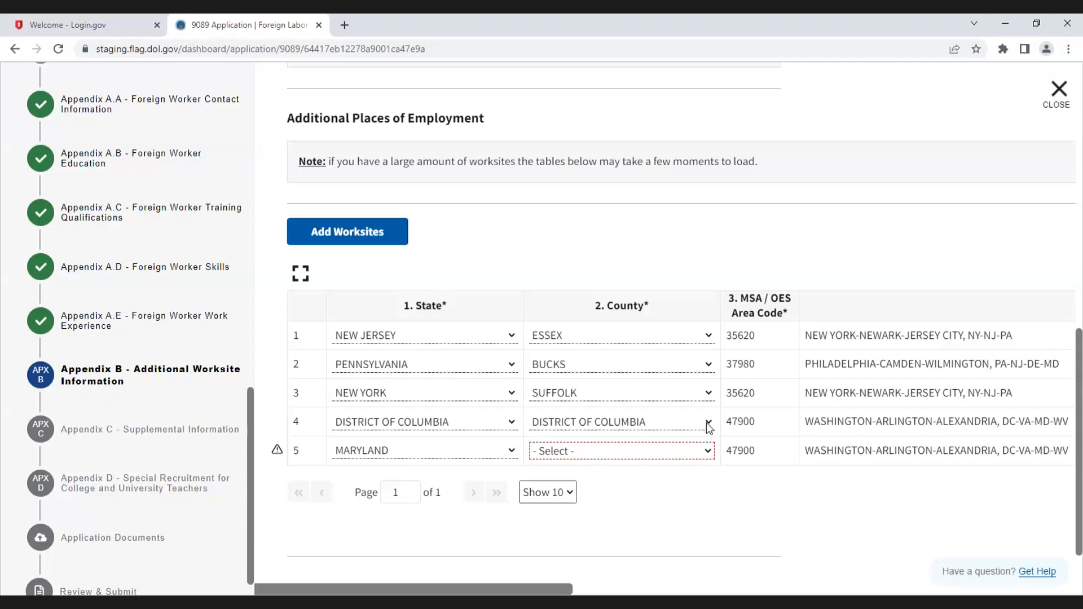
click(510, 423)
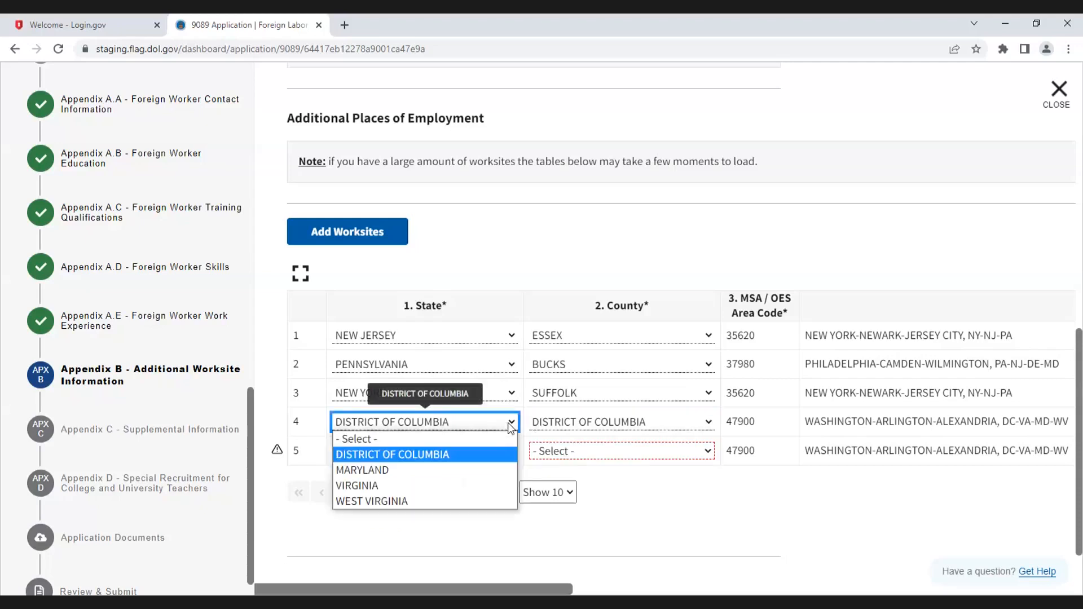
click(408, 484)
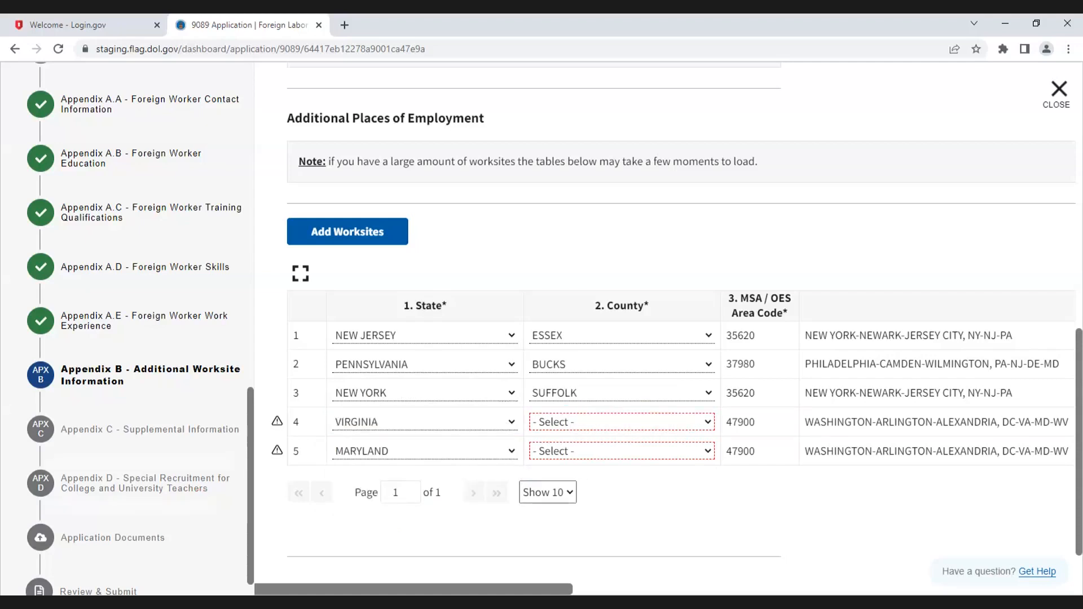
click(709, 424)
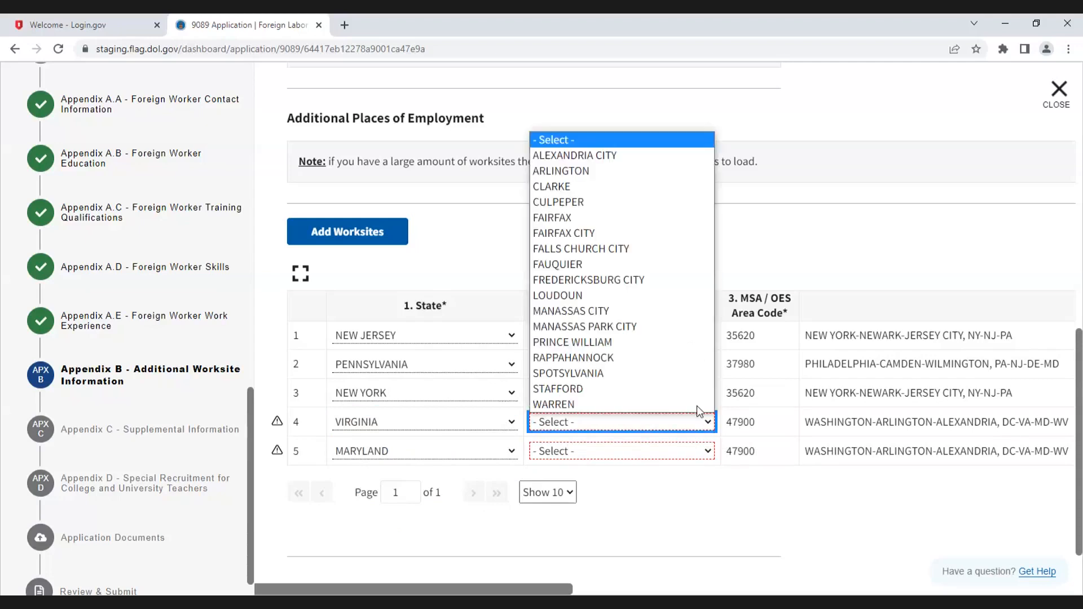
click(795, 509)
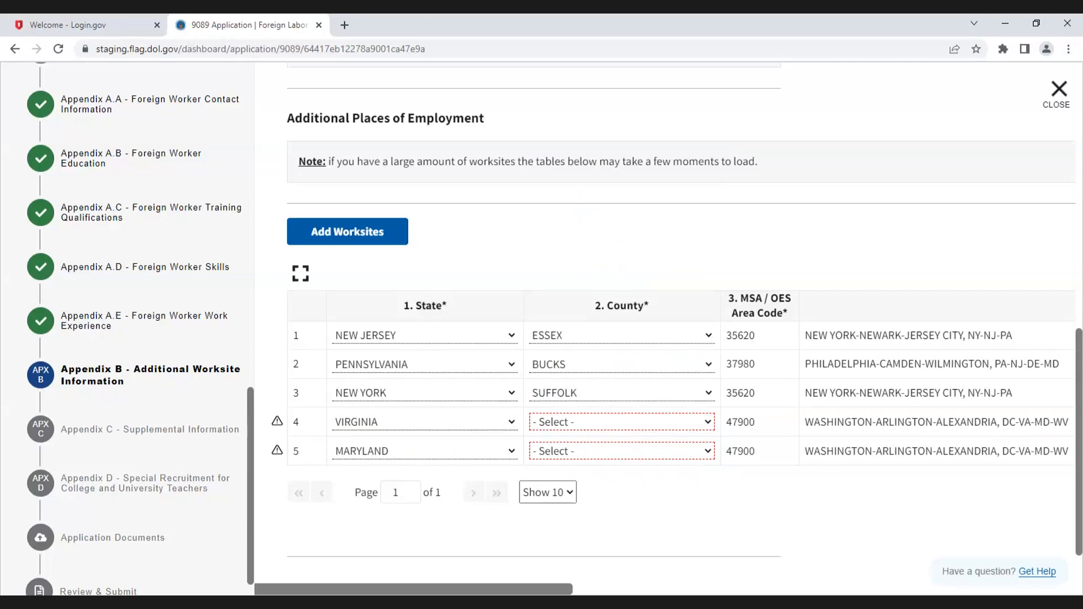
Step: Remove the fifth (MARYLAND) worksite row from the Additional Places of Employment table and continue past Appendix B
drag(556, 589, 853, 580)
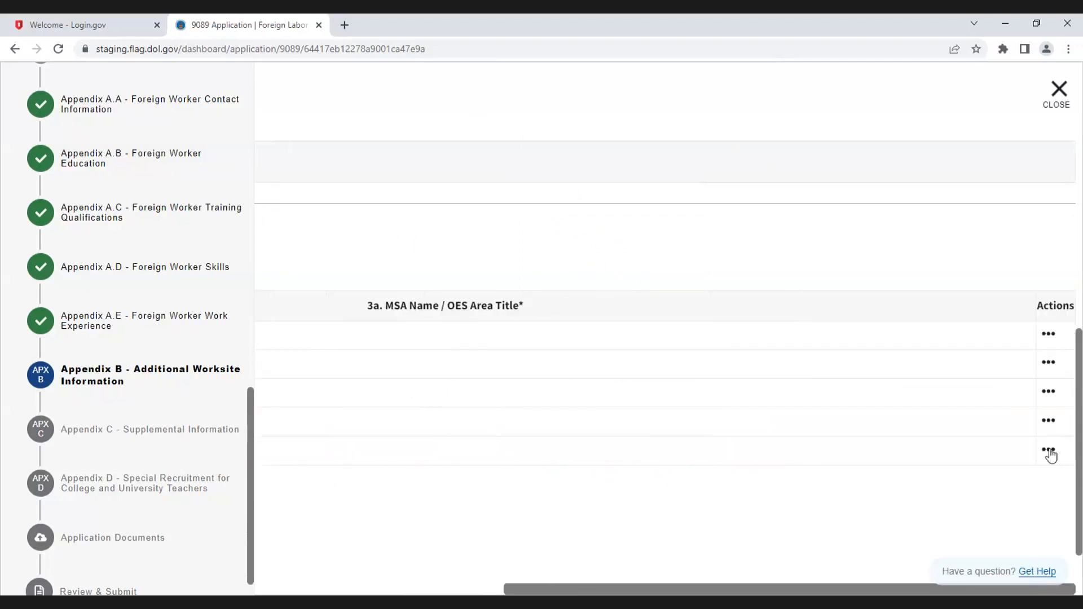
click(1049, 451)
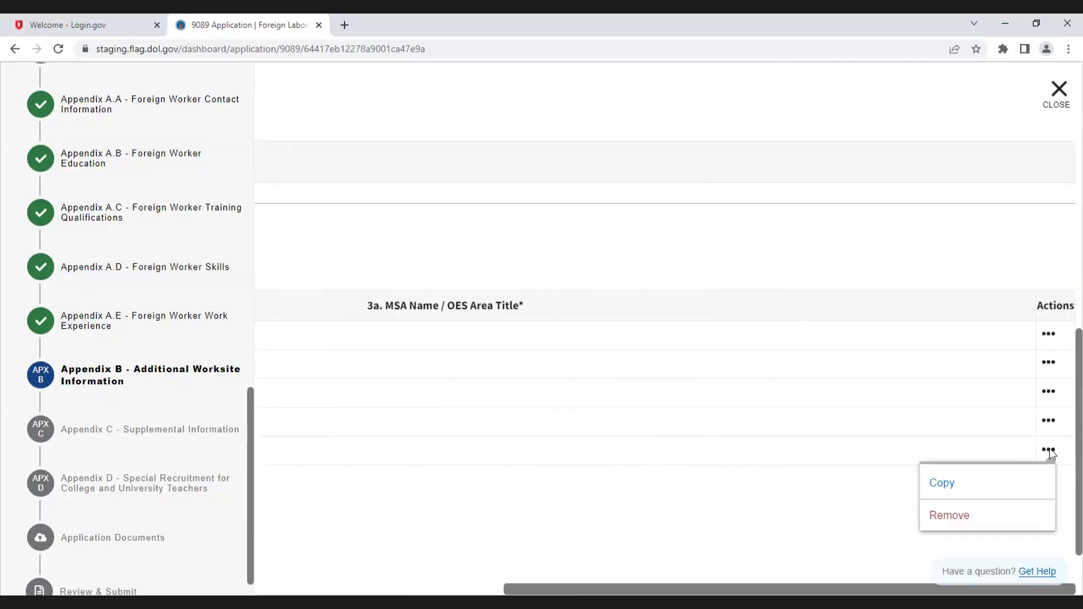
click(949, 515)
drag(705, 588, 316, 581)
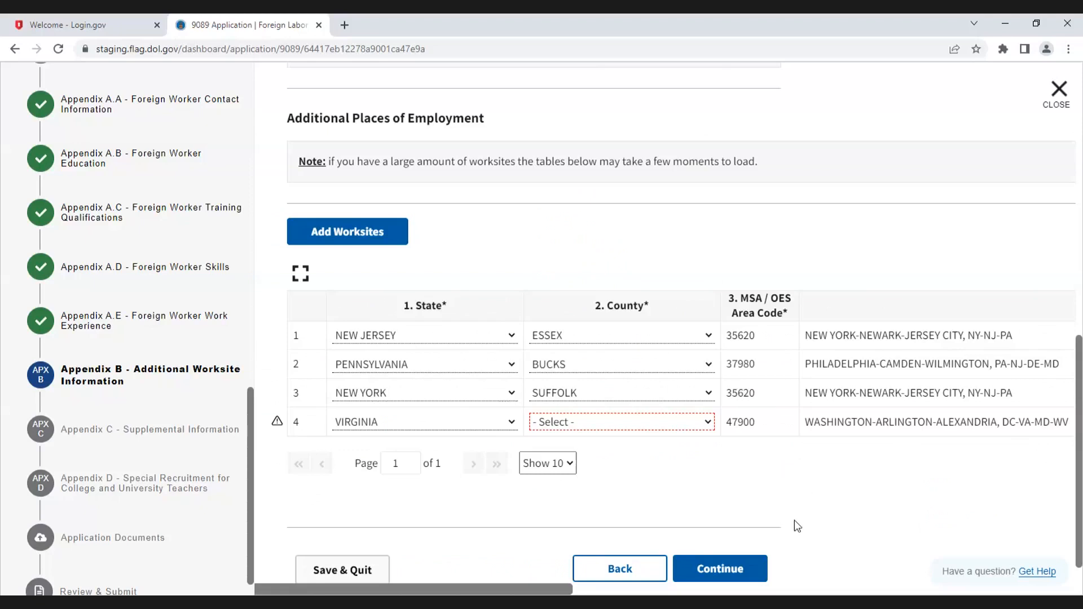
click(737, 570)
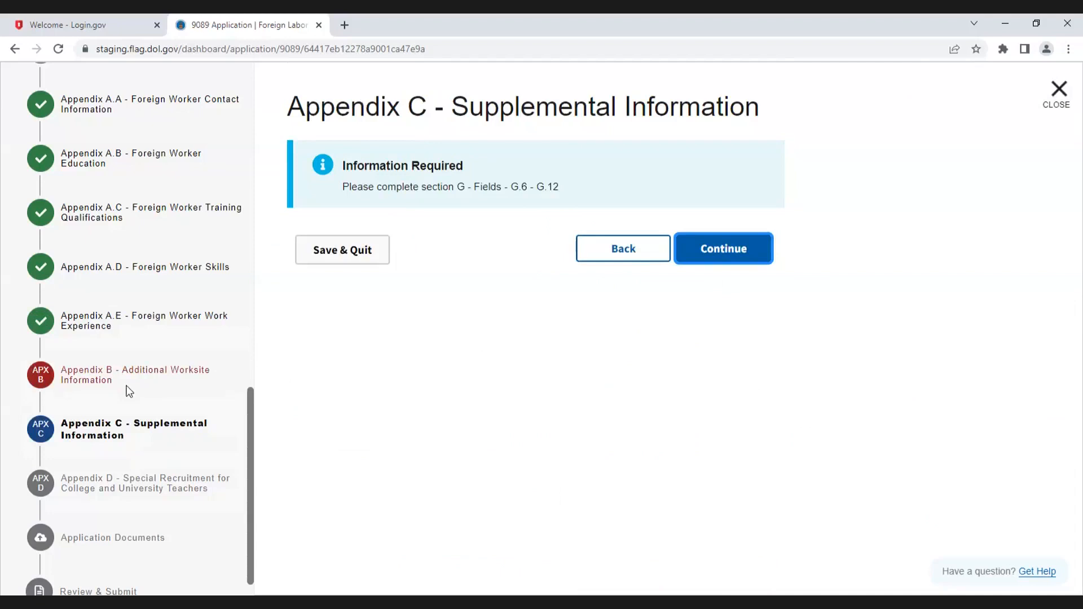
Step: Return to the Additional Worksites section and continue through it and the Other Definable Geographic Area(s) page
scroll(144, 350, up, 8)
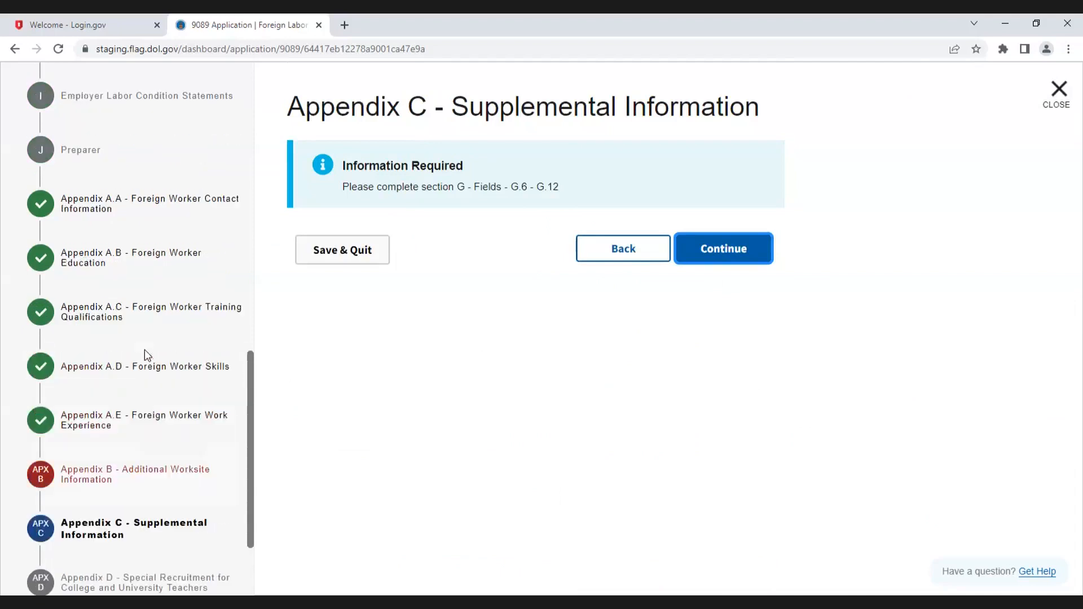
scroll(145, 351, up, 3)
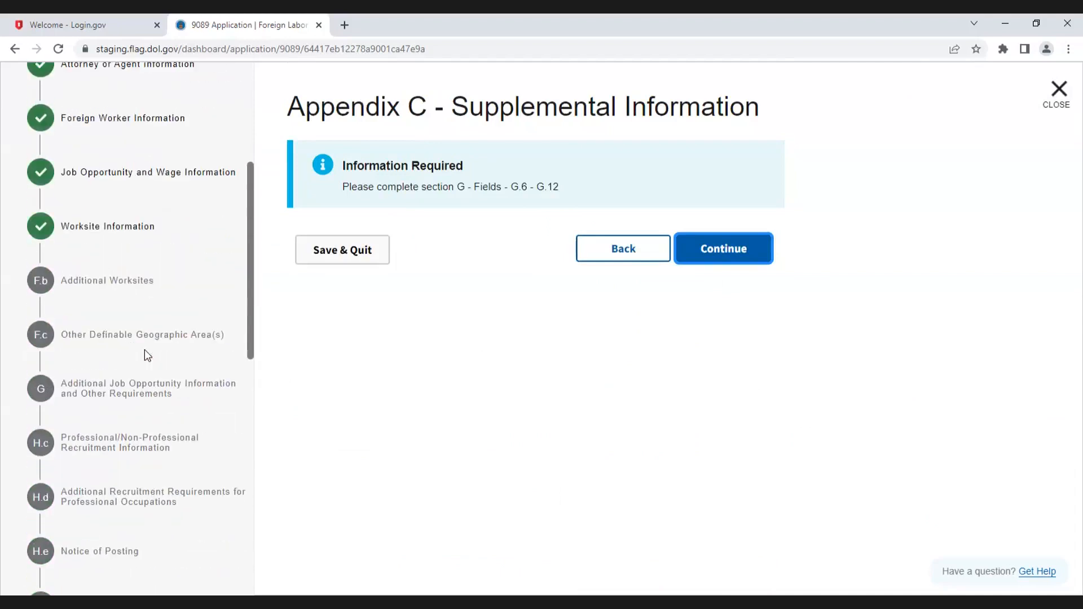
scroll(144, 354, up, 1)
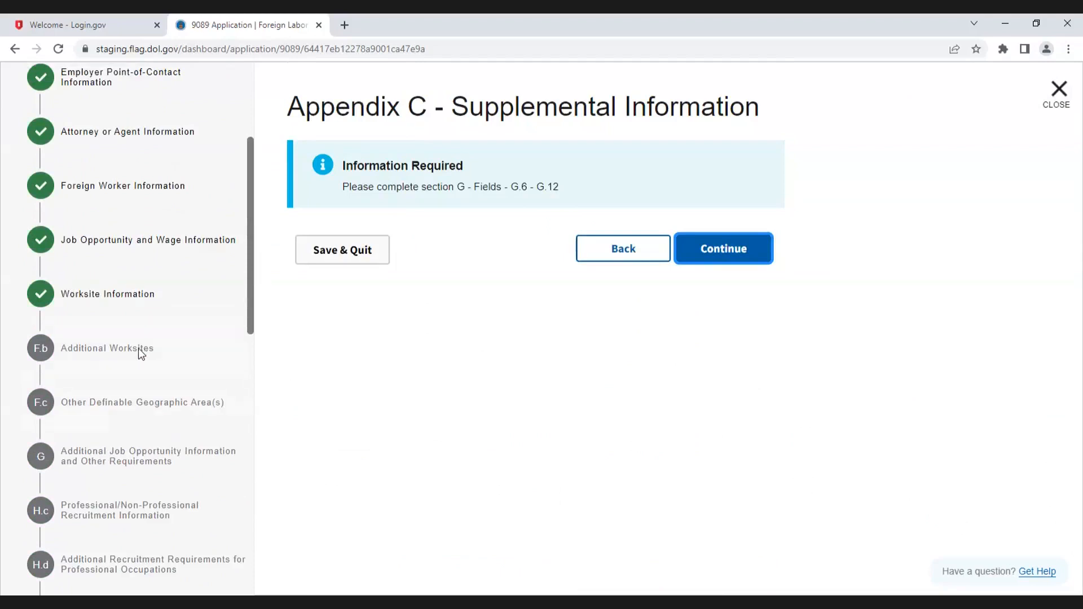
click(137, 348)
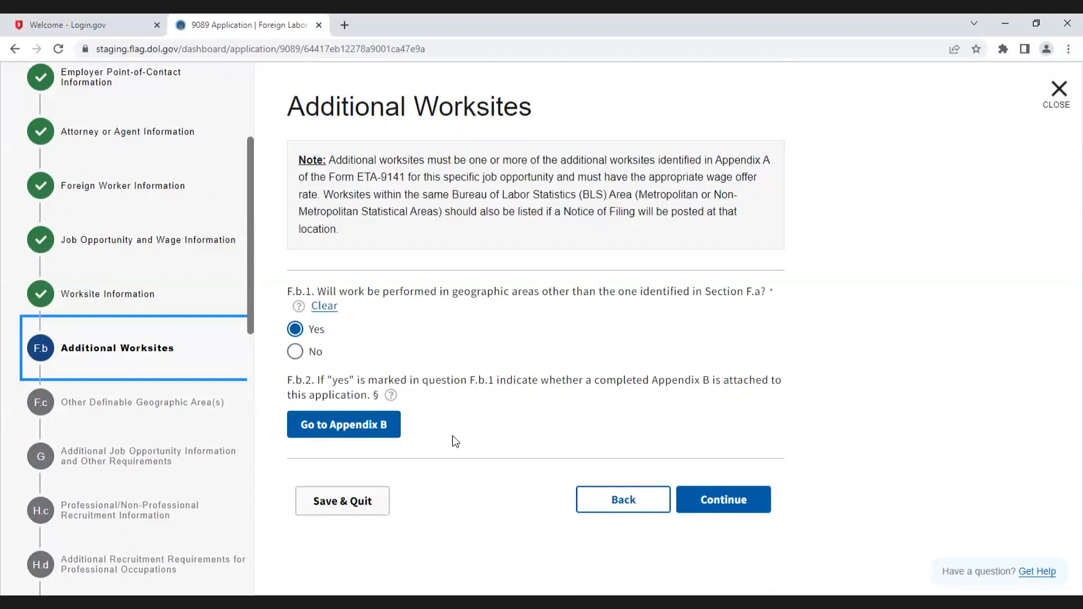
click(754, 501)
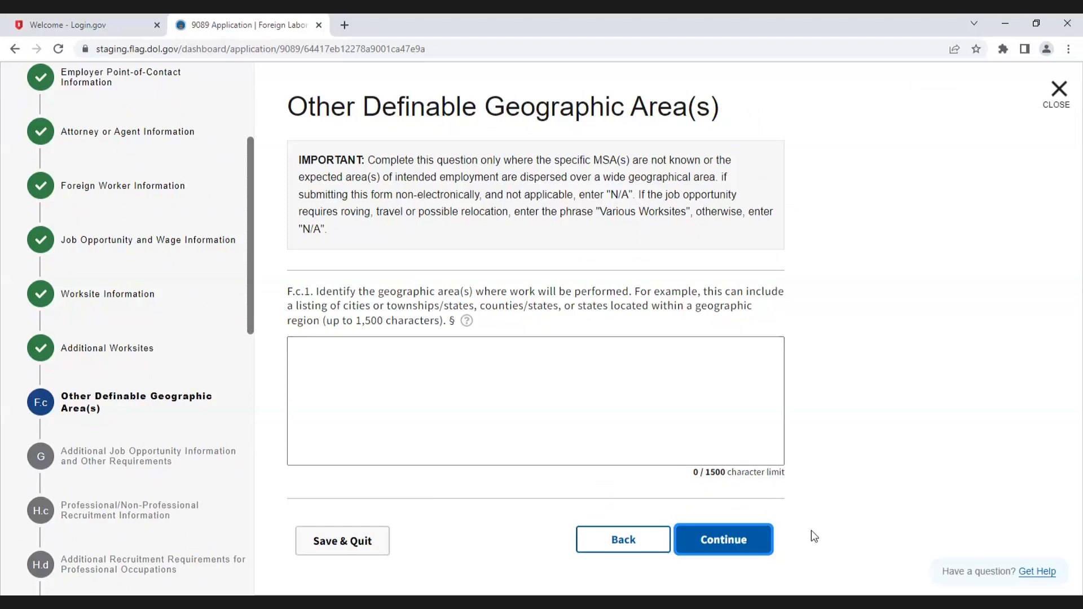
click(736, 545)
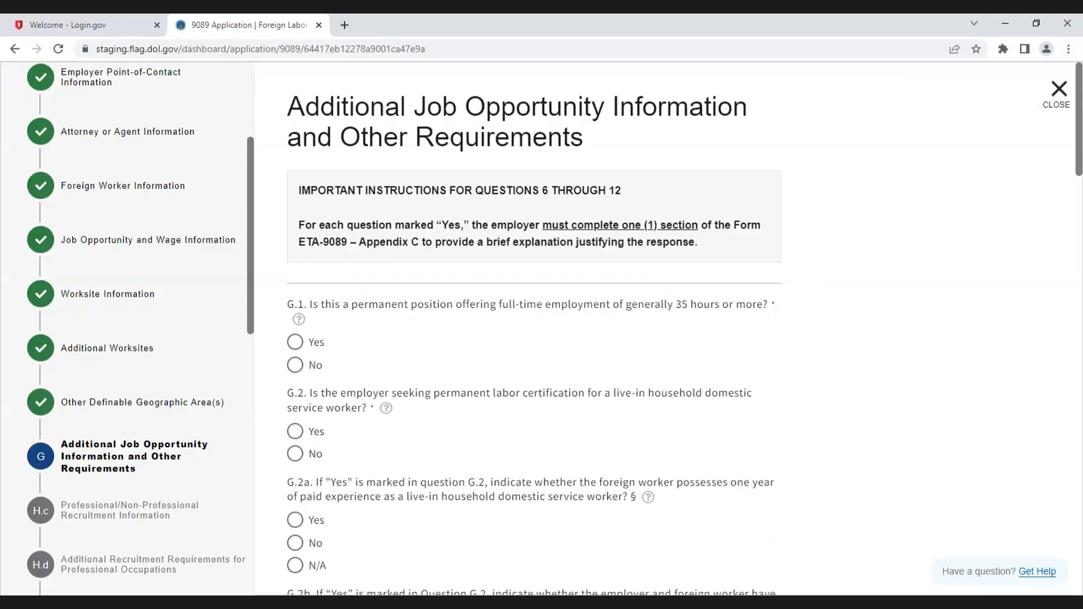
Step: Answer Yes to G.1 permanent full-time position and Yes to G.2 live-in household domestic worker
scroll(479, 414, down, 1)
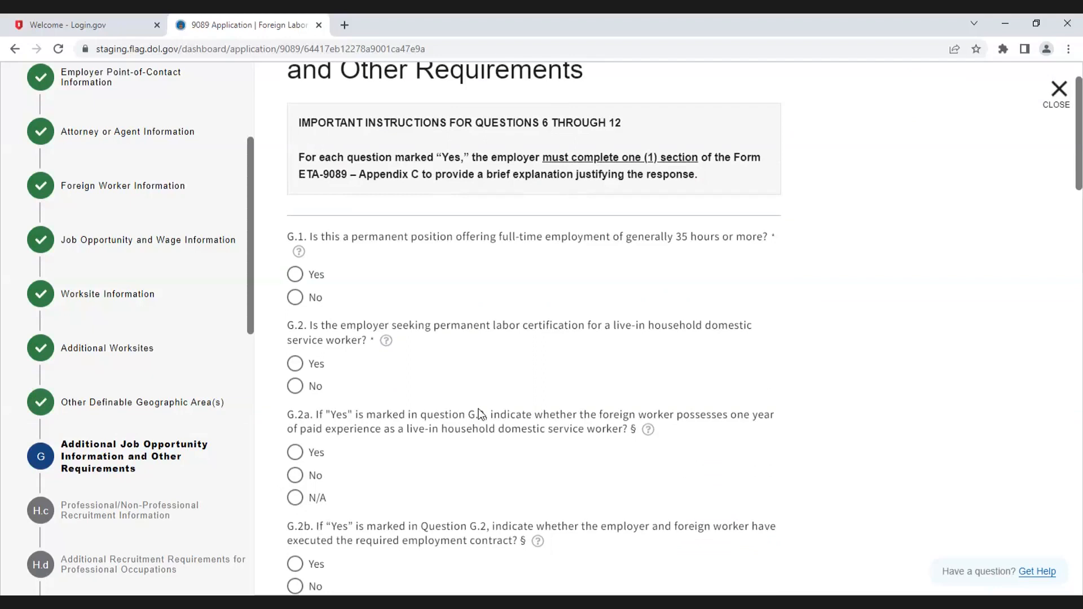
click(296, 365)
click(296, 275)
Step: Answer No to G.2a about one year of paid live-in domestic service experience
scroll(361, 372, down, 2)
scroll(363, 376, down, 1)
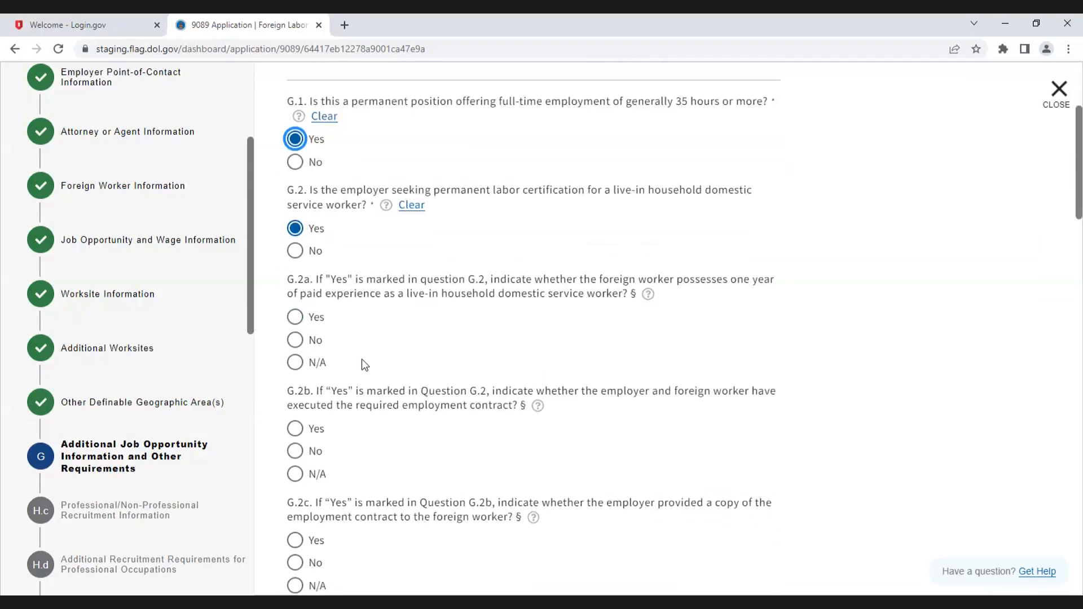
scroll(364, 327, down, 3)
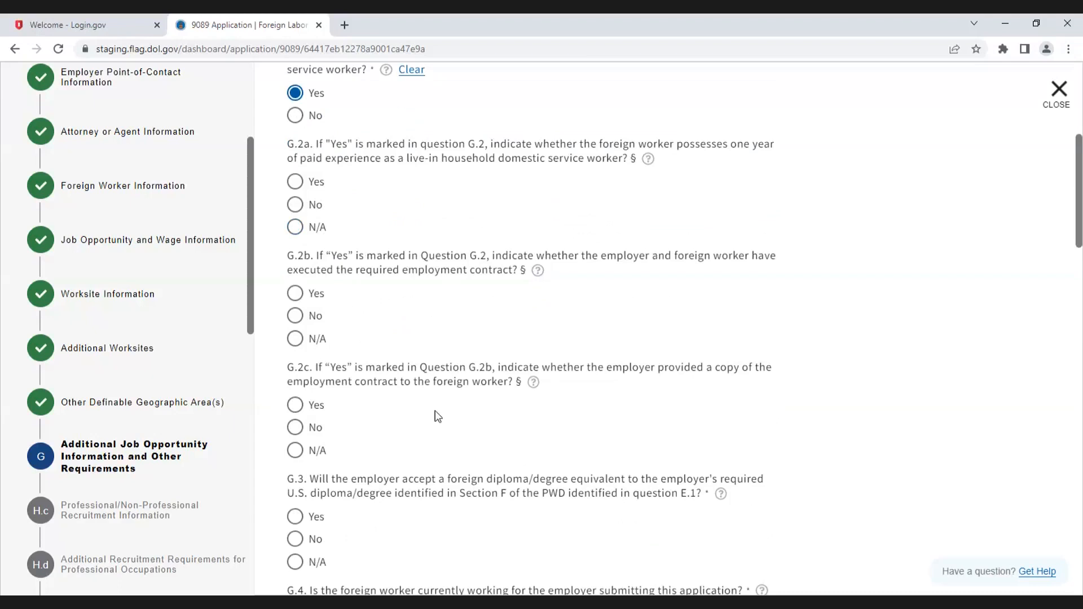
click(295, 207)
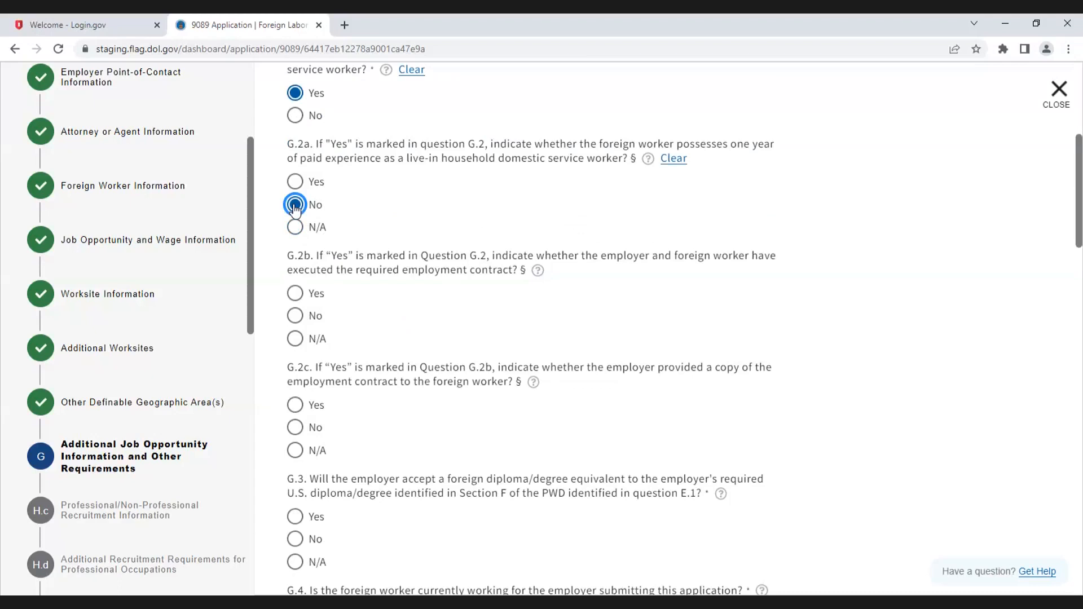
Step: Clear the G.2 answer and set the live-in household domestic worker question to No
scroll(296, 226, up, 2)
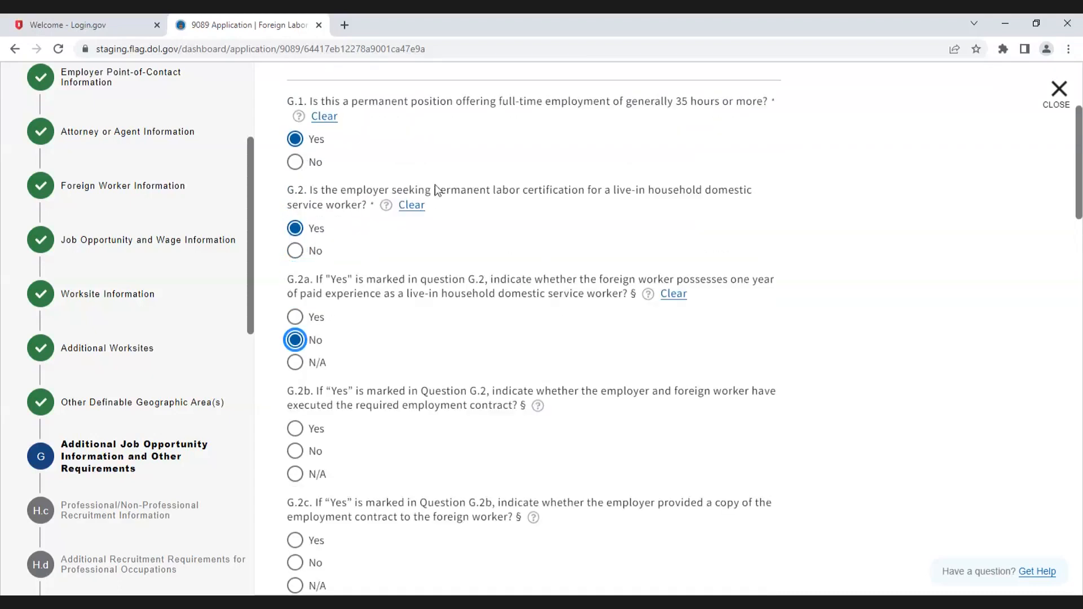
click(410, 205)
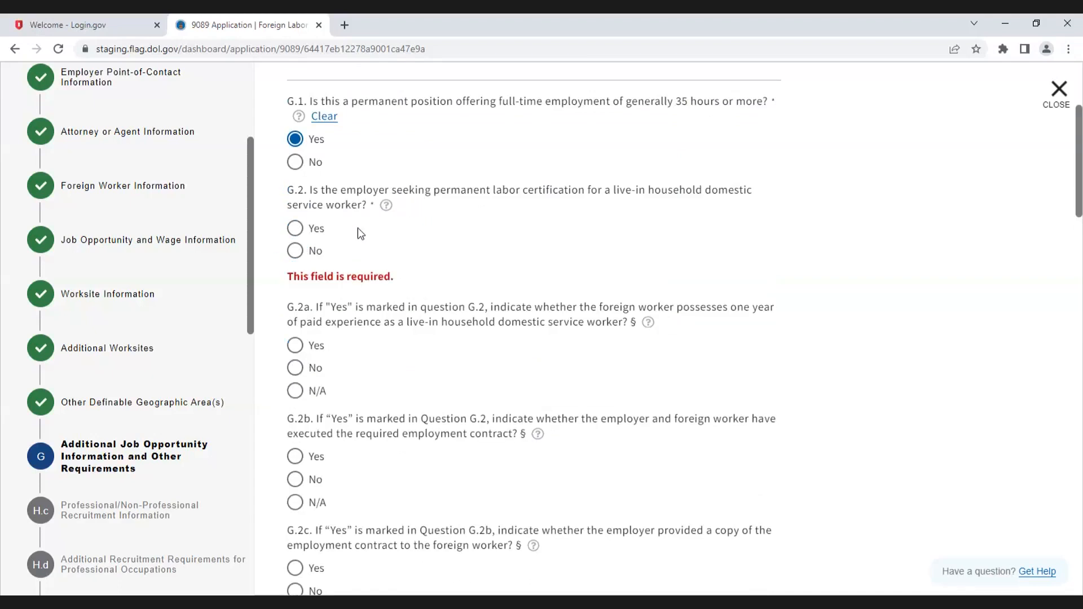
click(293, 252)
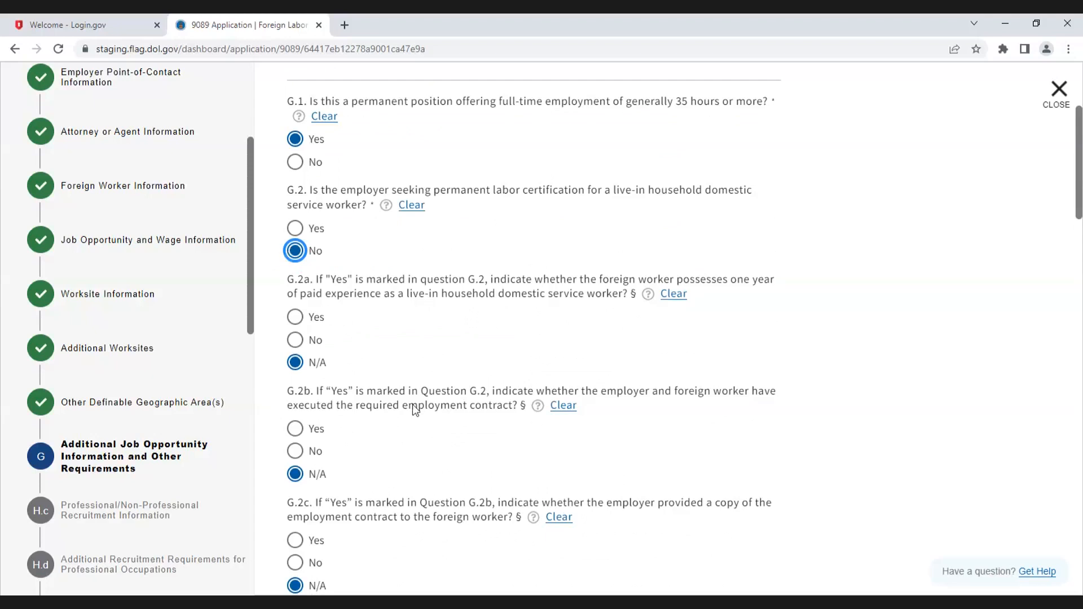
click(411, 207)
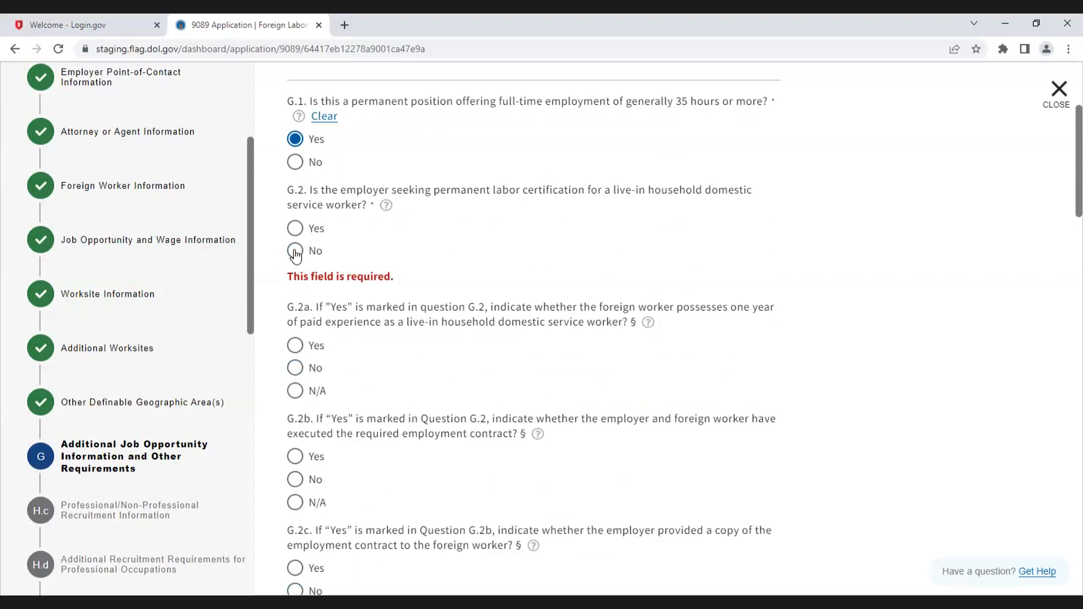
click(295, 252)
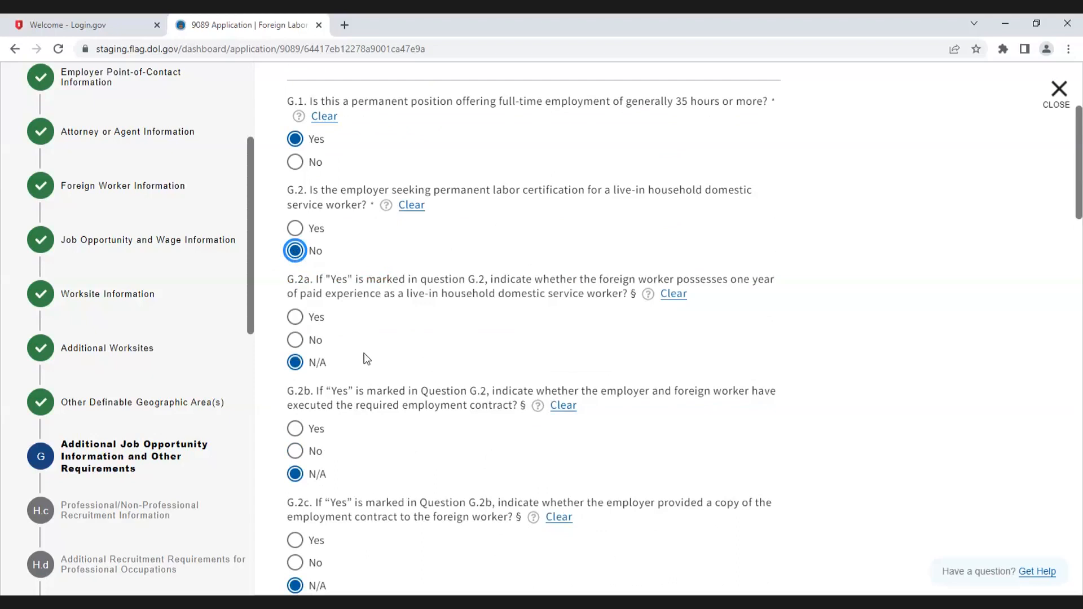
Step: Answer Yes to G.3 and No to G.4, then clear the G.4 answer
scroll(600, 399, down, 6)
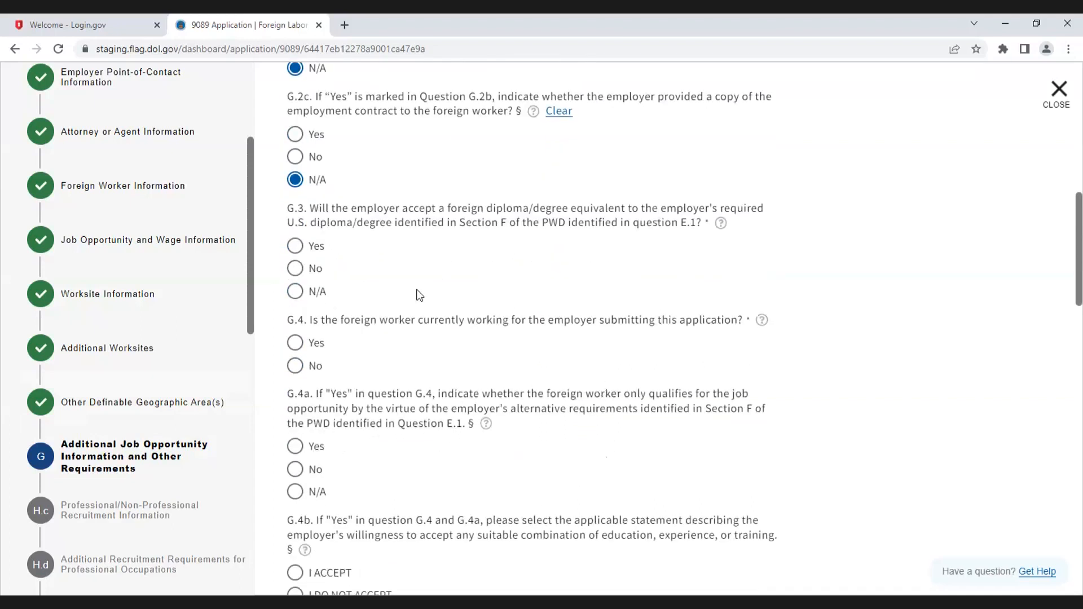
click(295, 246)
scroll(443, 367, down, 1)
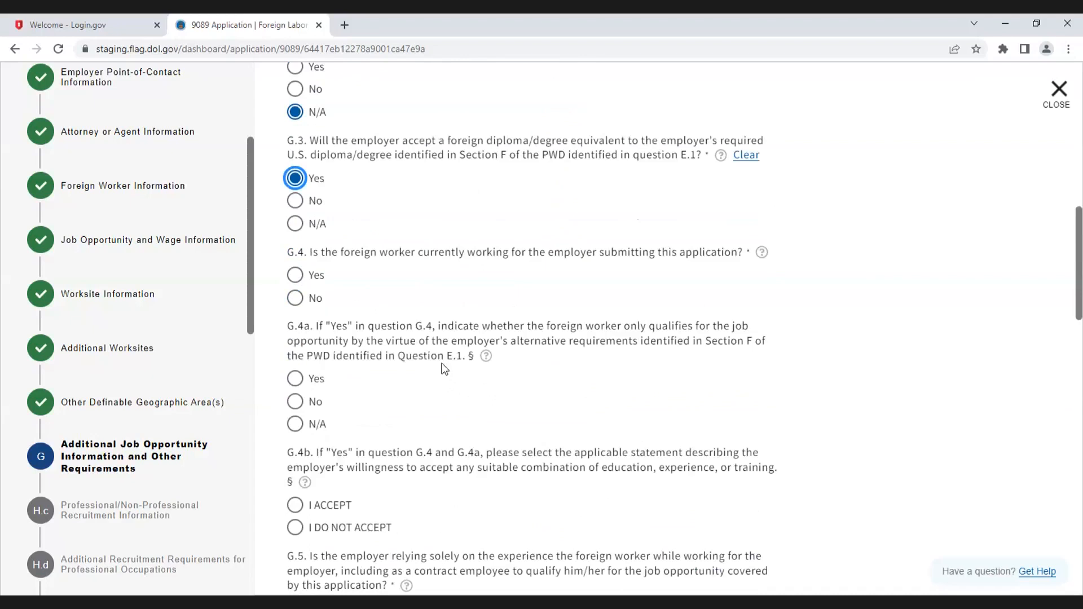
click(319, 297)
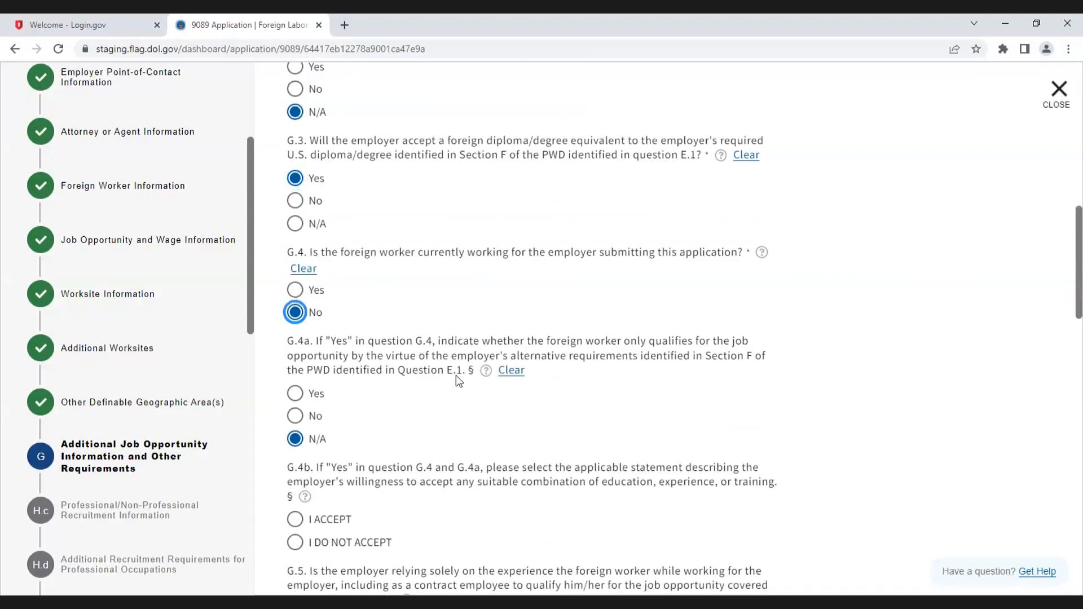
scroll(463, 383, down, 2)
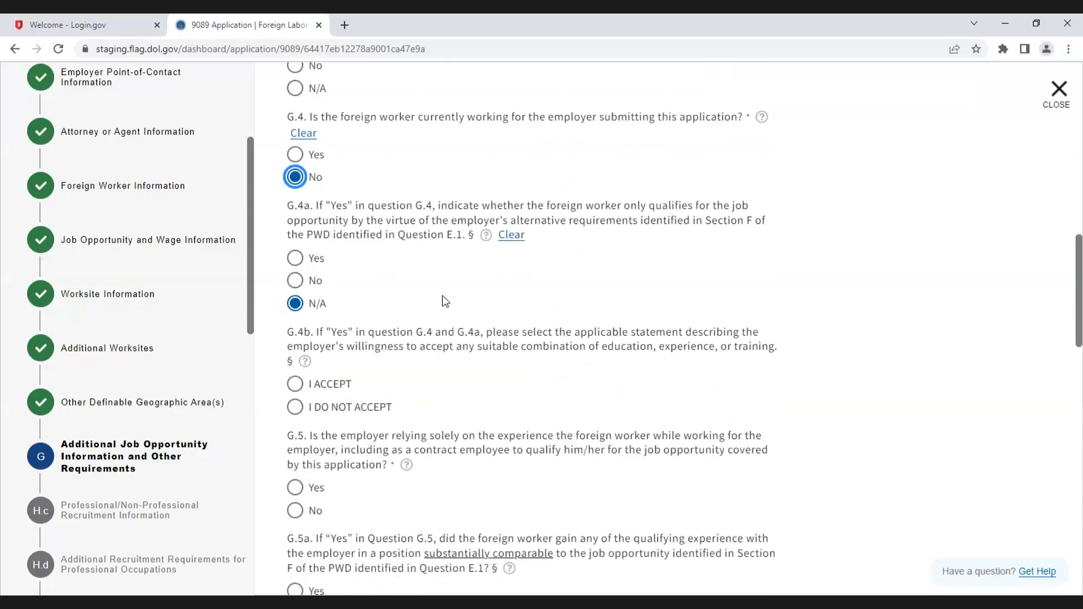
click(305, 135)
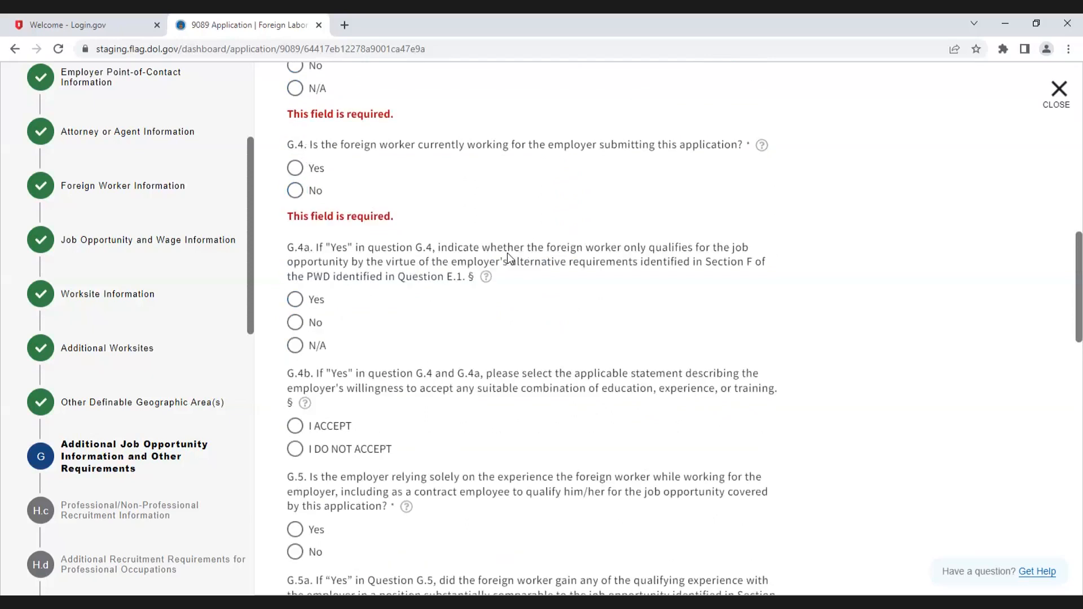
Step: Answer Yes to G.3 foreign degree equivalent and Yes to G.4 foreign worker currently working for the employer
scroll(507, 253, up, 1)
scroll(506, 253, up, 2)
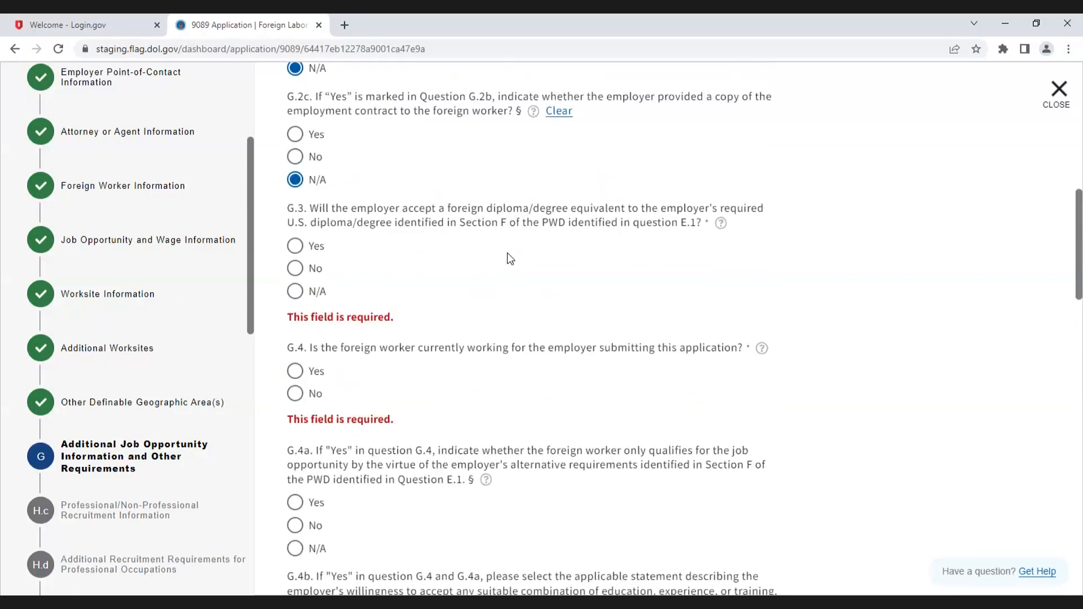
click(295, 247)
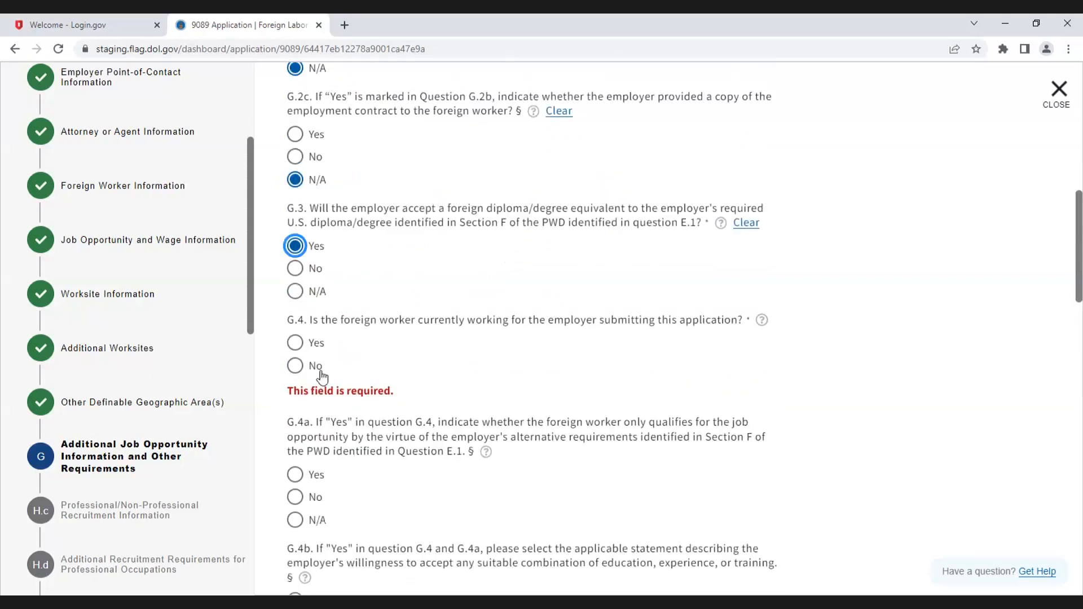
click(295, 343)
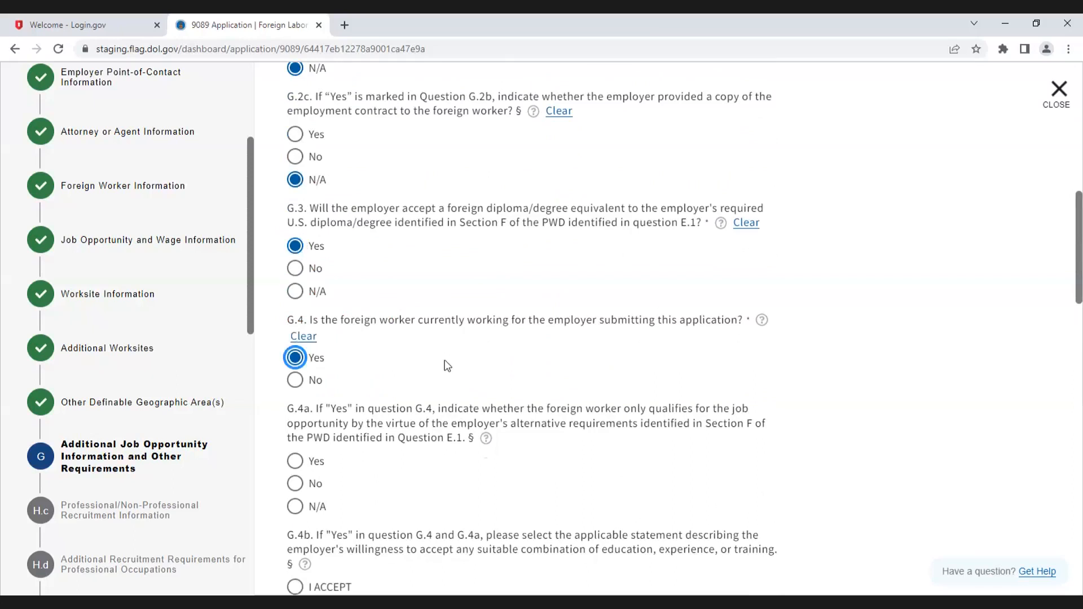
Step: Answer No to G.4a alternative requirements and select I ACCEPT for G.4b
scroll(448, 366, down, 3)
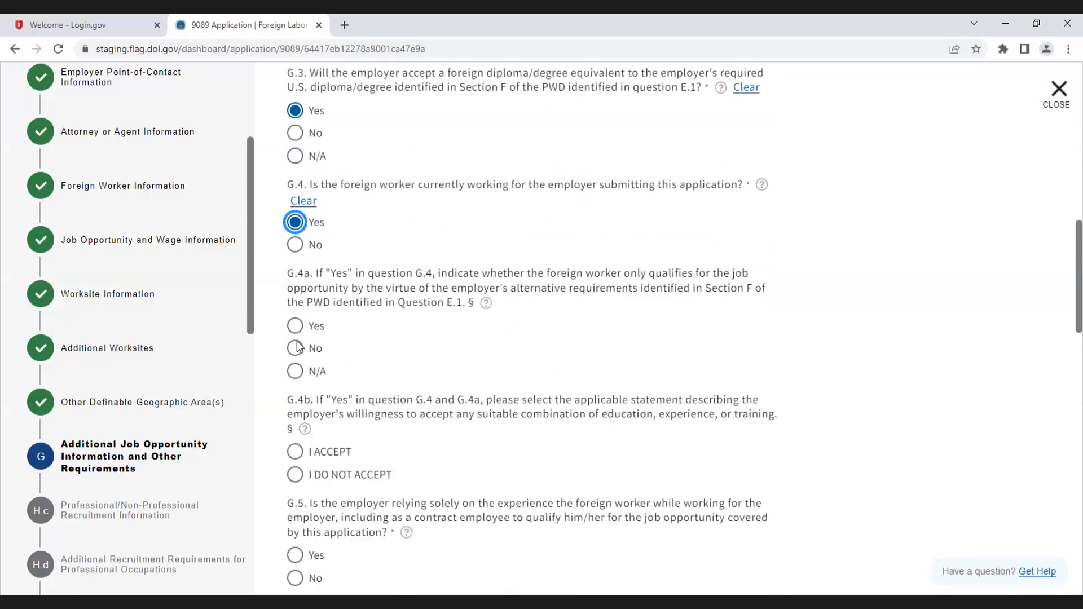
click(295, 346)
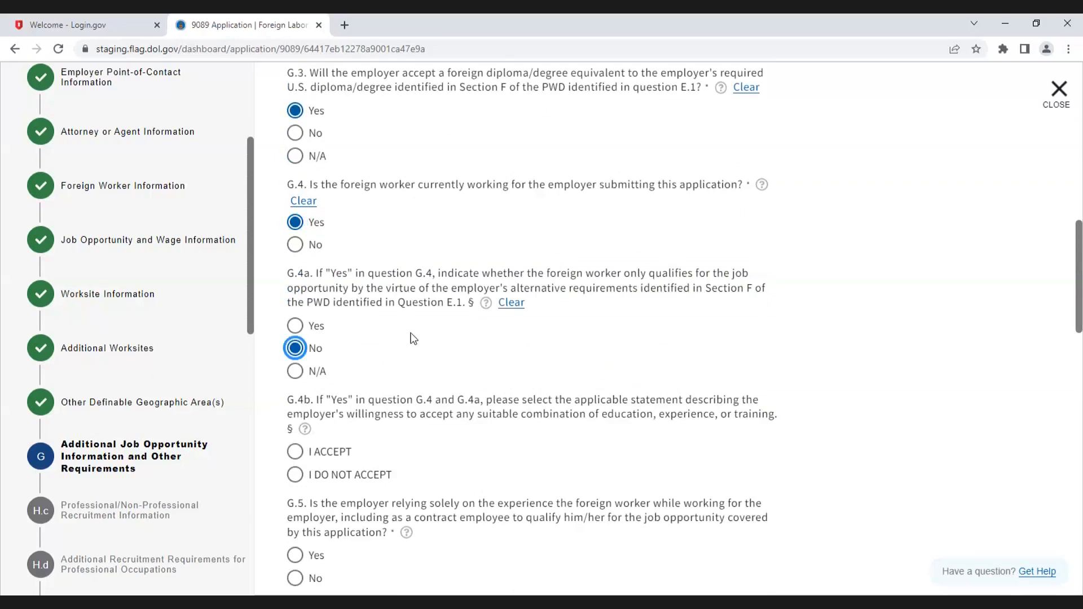
scroll(413, 339, down, 4)
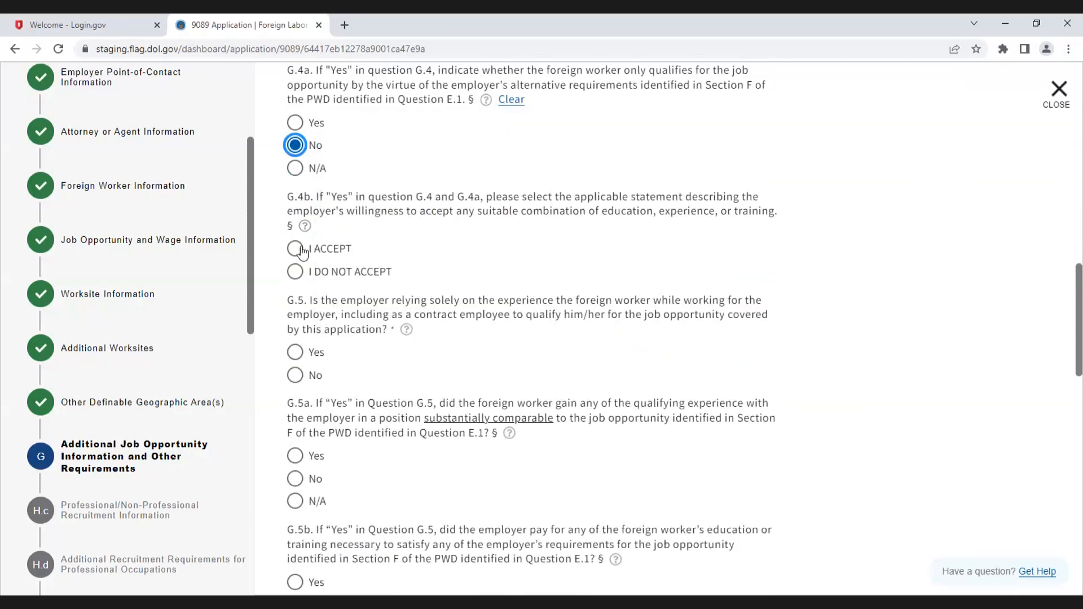
click(302, 251)
Step: Answer No to G.5 about relying solely on experience gained with the employer
scroll(375, 404, down, 1)
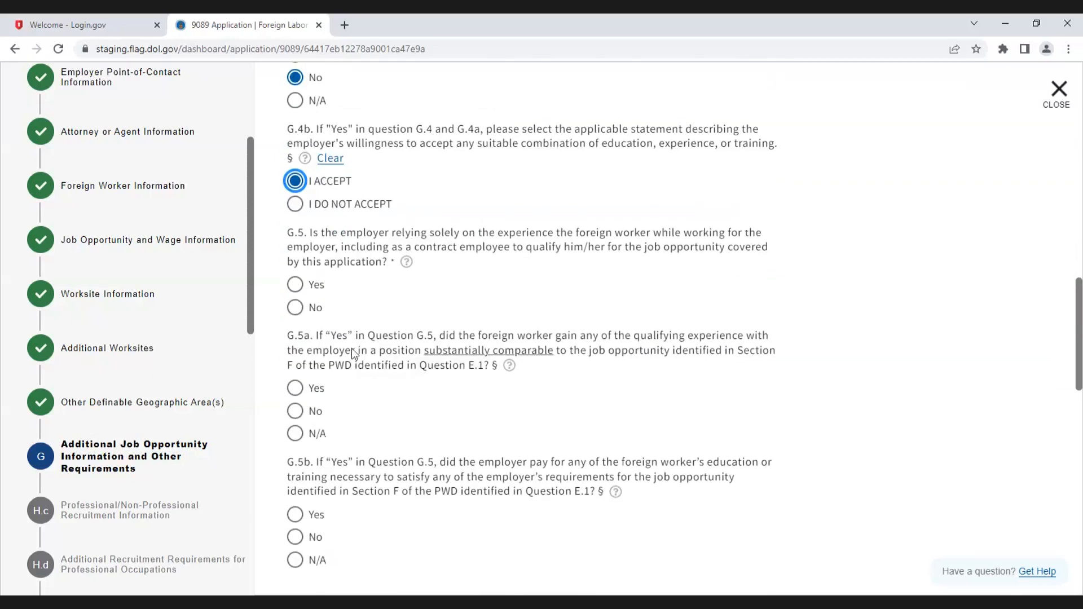
click(295, 309)
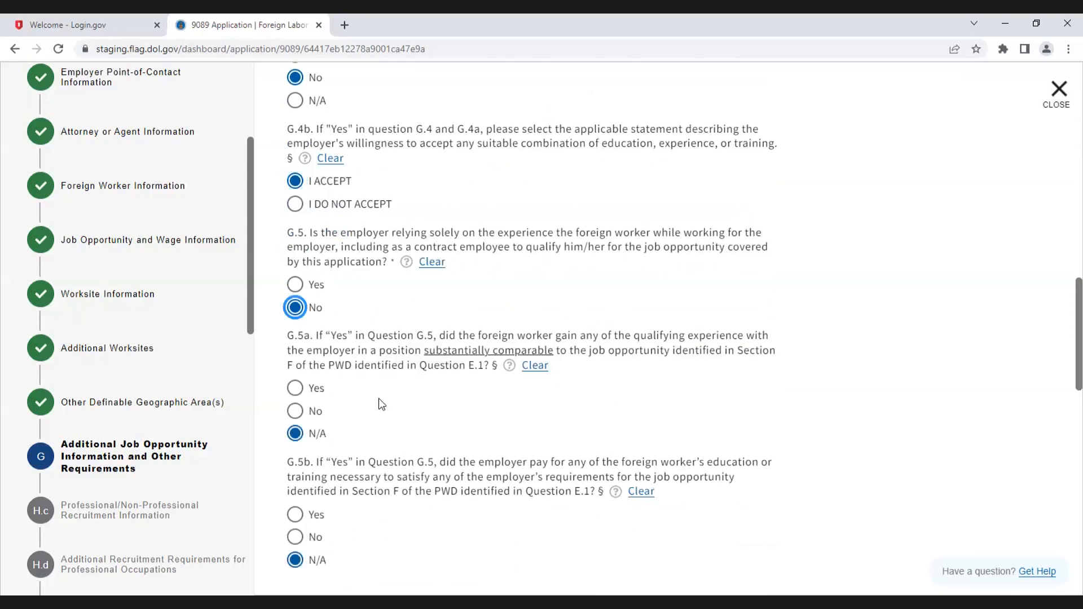
scroll(381, 404, down, 2)
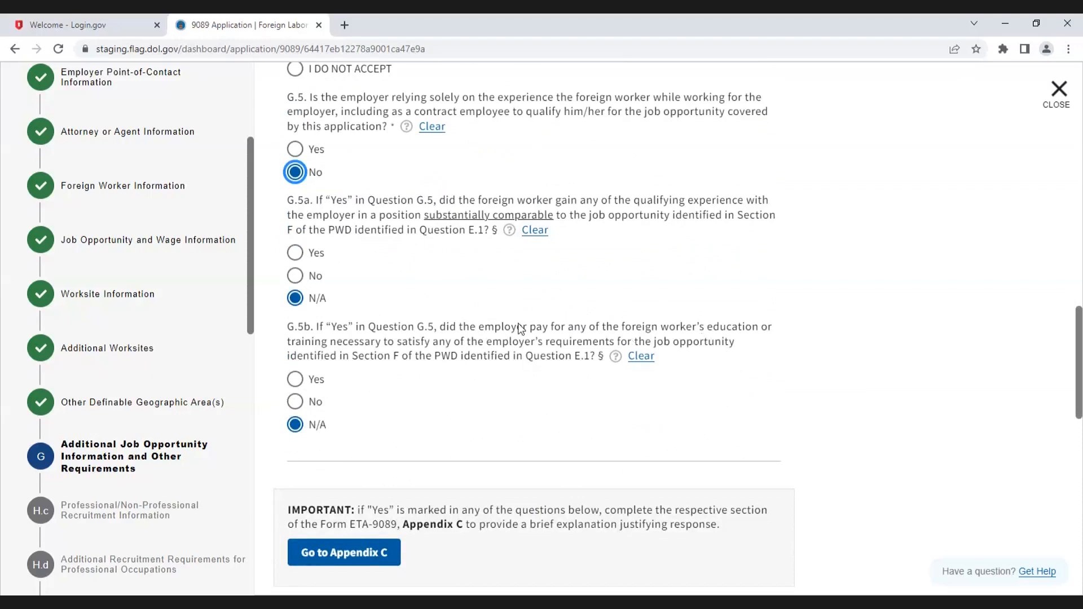
scroll(520, 328, down, 4)
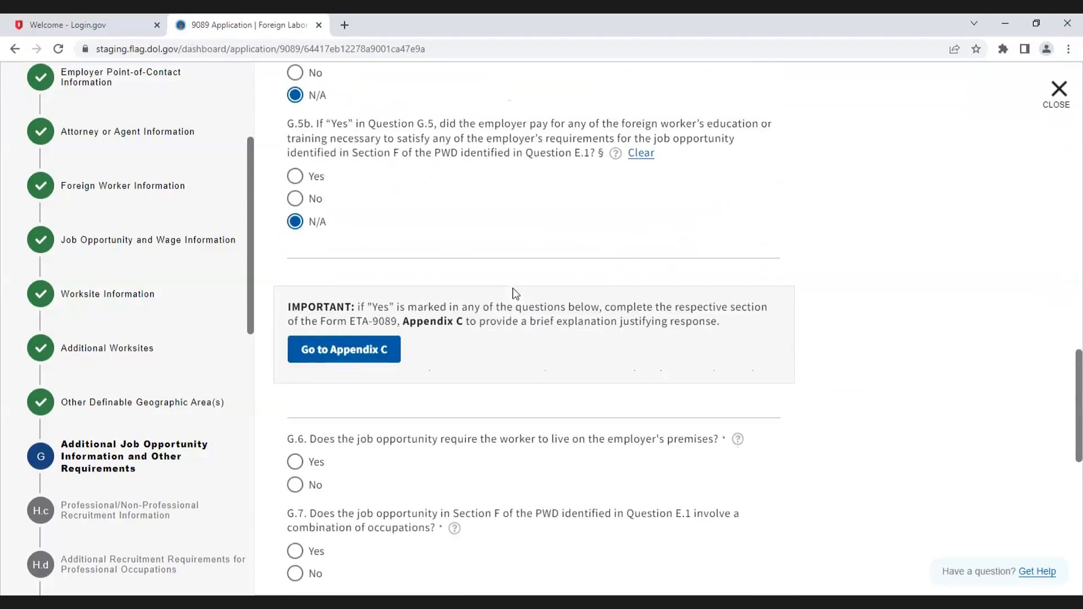
scroll(515, 293, down, 2)
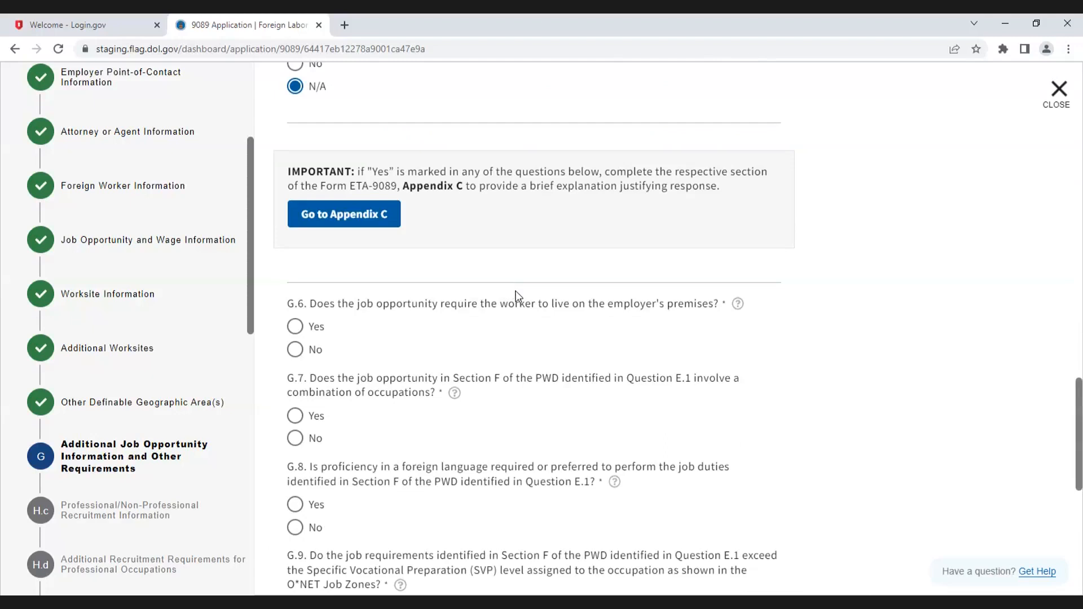
Step: Answer Yes to G.6 living on the employer's premises, and No to G.7, G.8 and G.9
click(295, 327)
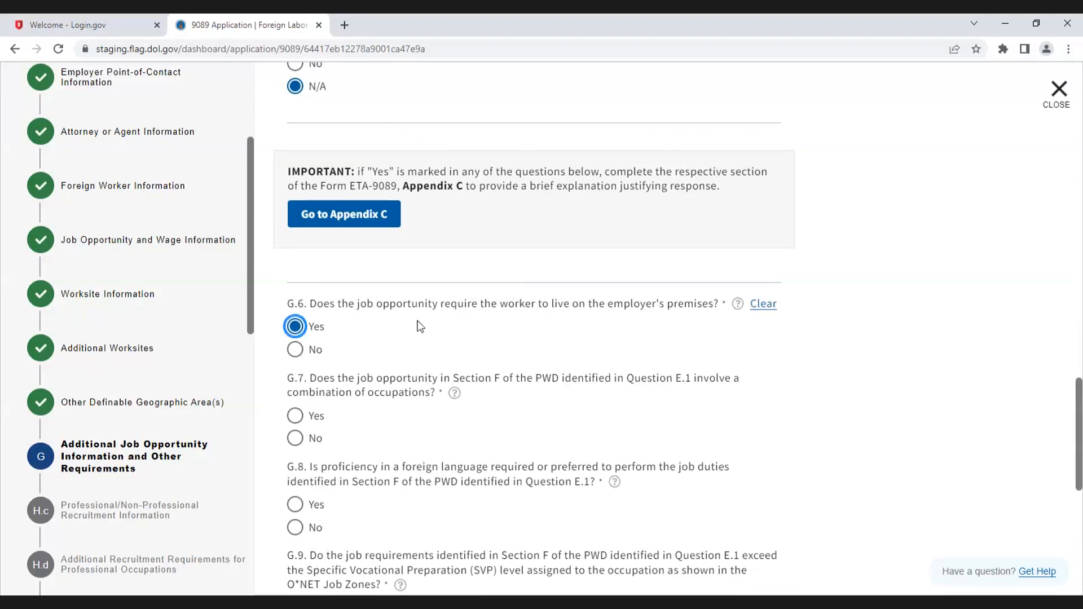
scroll(316, 329, down, 2)
click(295, 303)
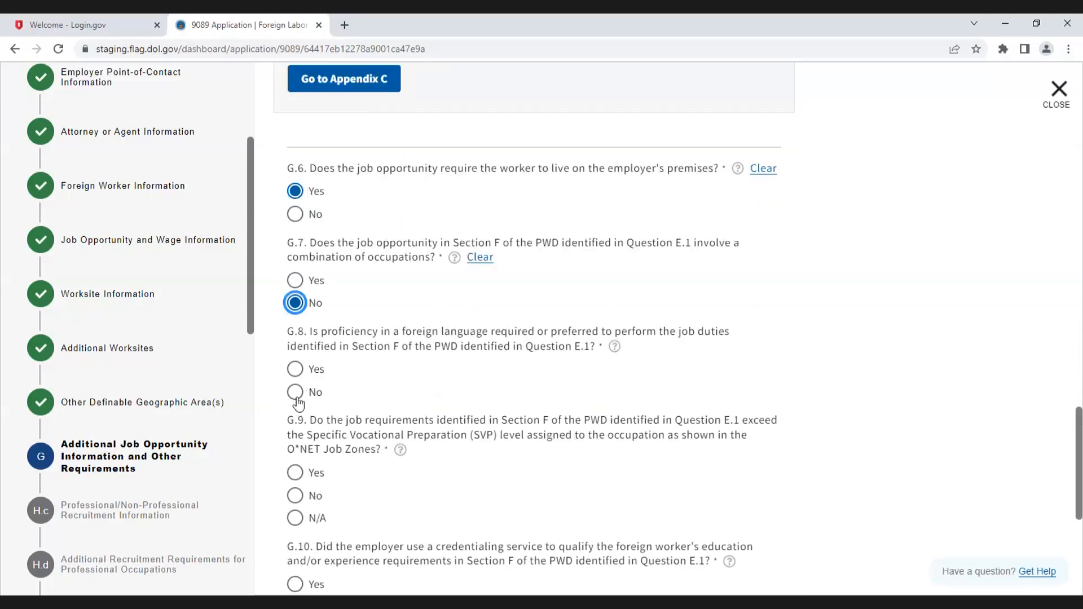
click(296, 392)
click(296, 495)
Step: Answer No to G.10 credentialing service and G.11 payment received, and Yes to G.12 layoff in the occupation
scroll(361, 490, down, 2)
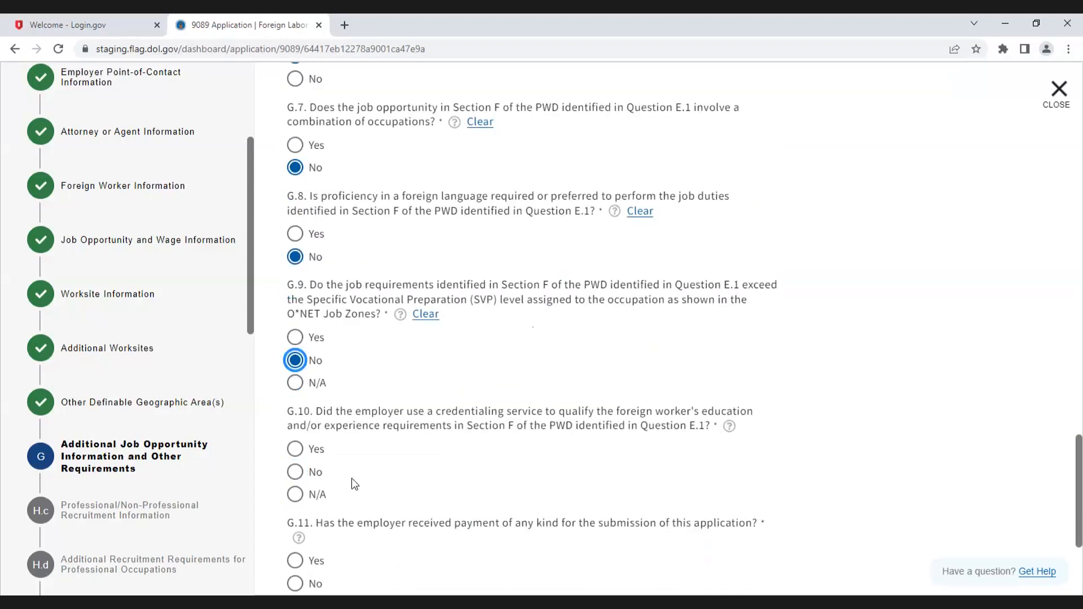
click(295, 472)
scroll(407, 492, down, 2)
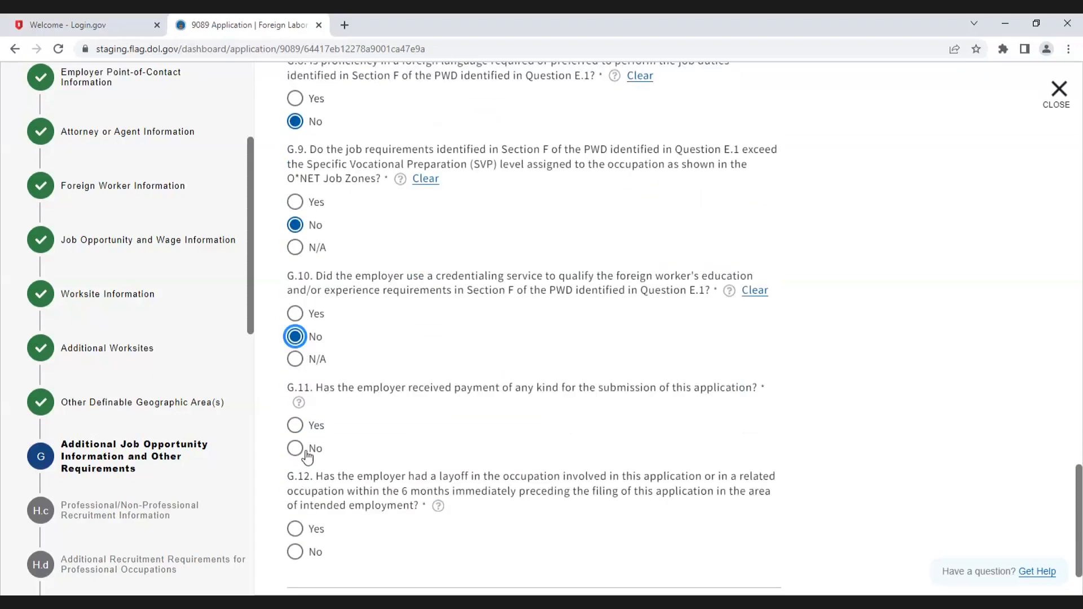
click(295, 449)
click(295, 529)
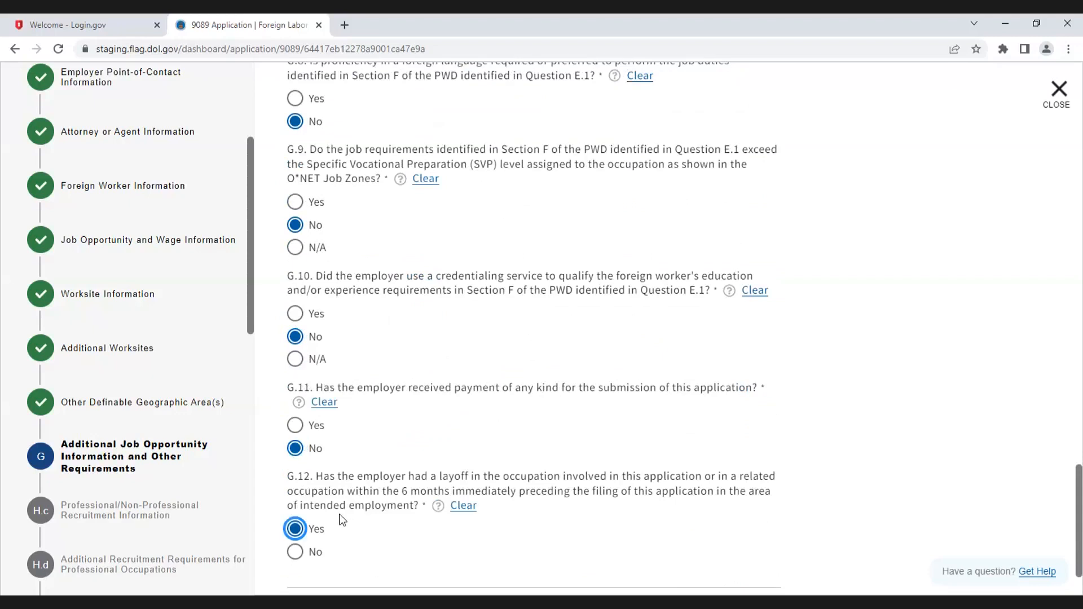
Step: Open Appendix C supplemental information from the section G questions
scroll(438, 399, up, 2)
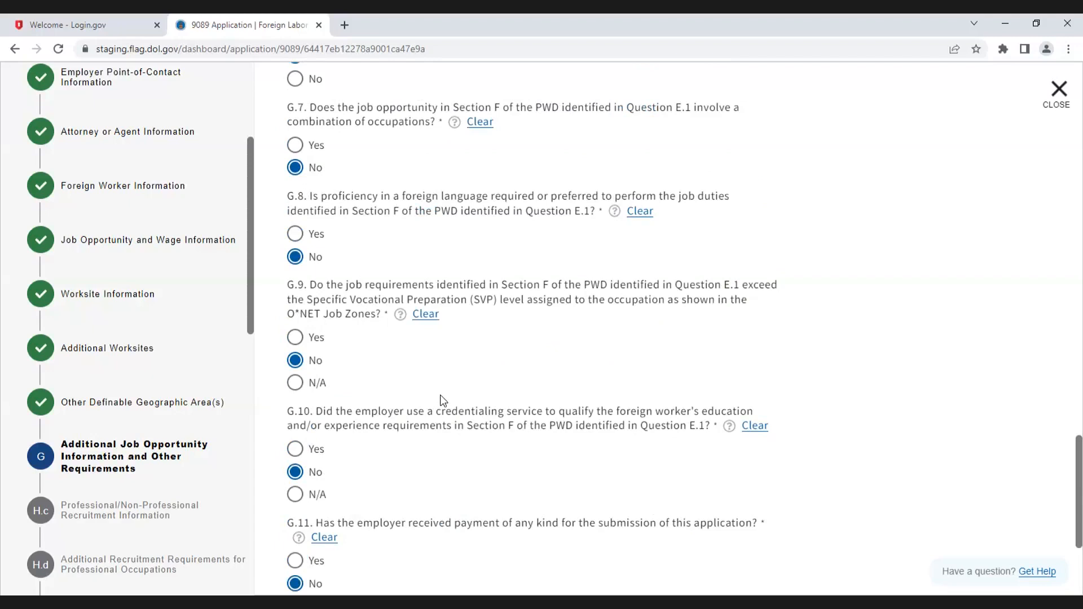
scroll(443, 400, down, 1)
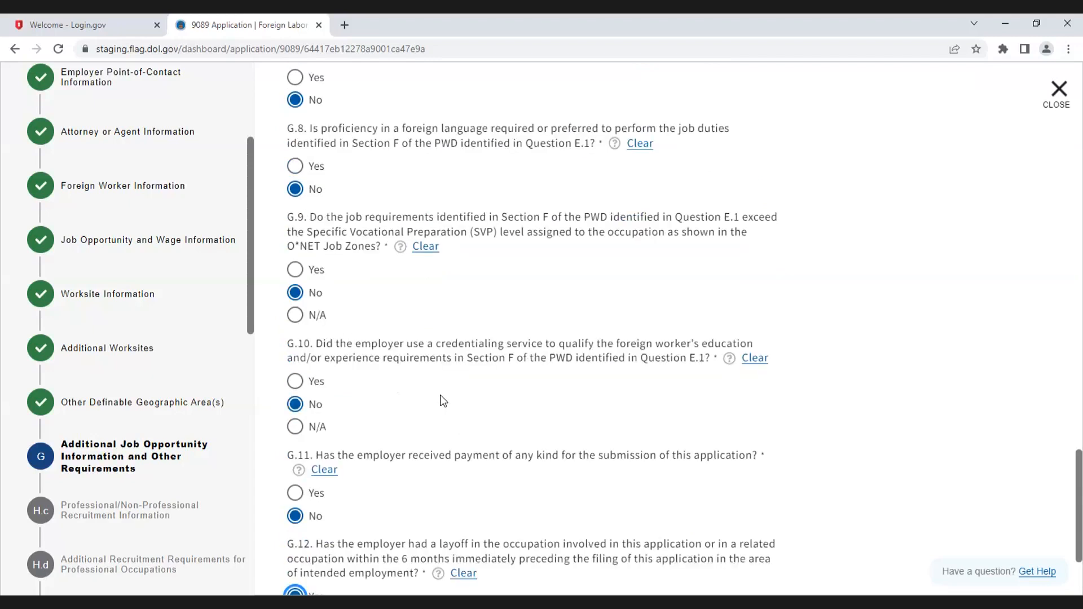
scroll(443, 401, up, 5)
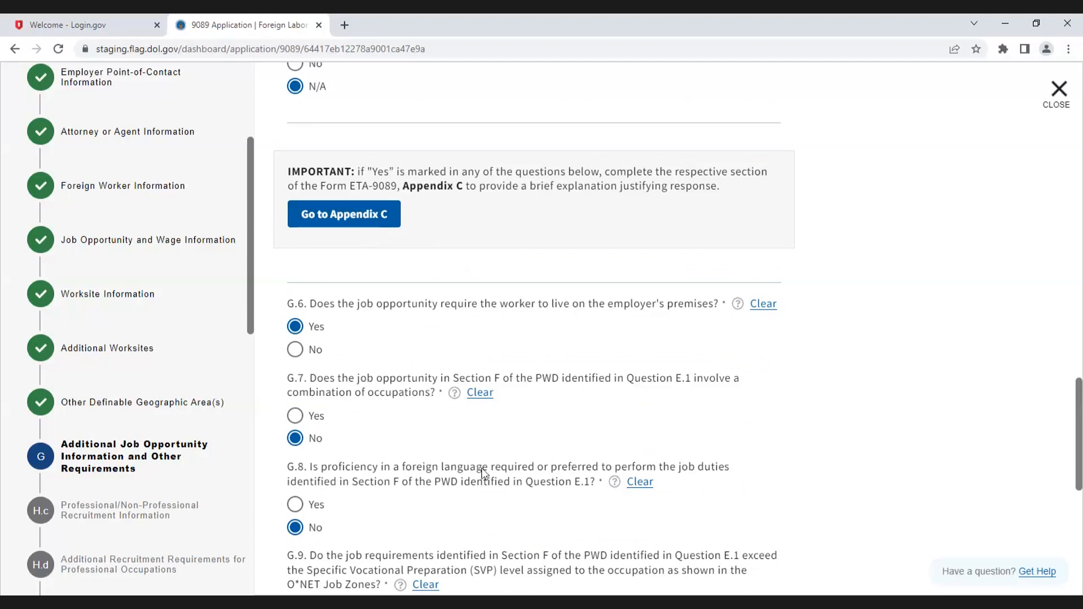
click(341, 217)
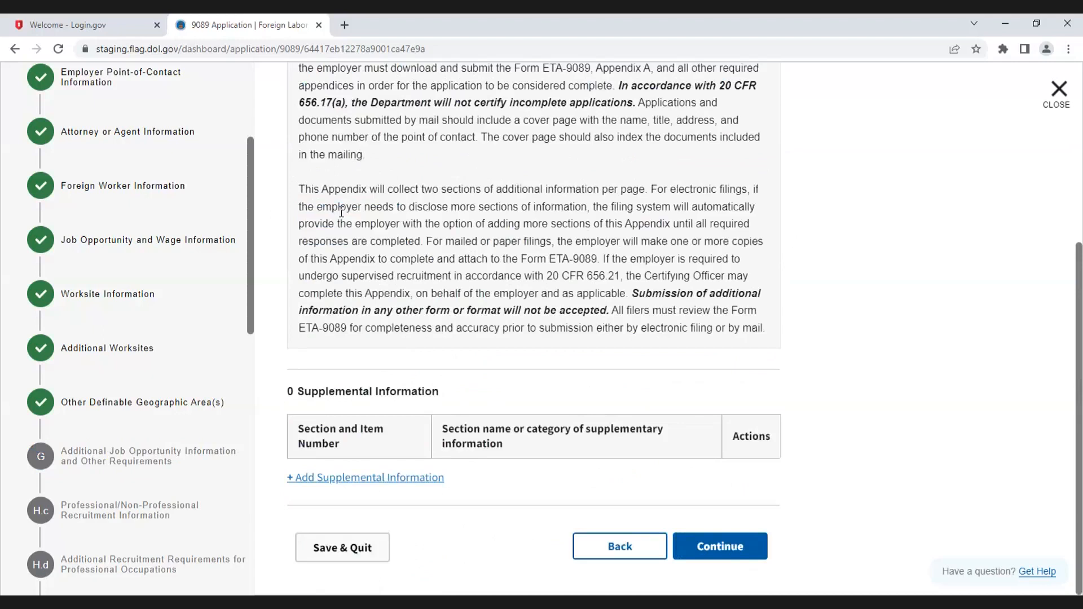
scroll(171, 409, down, 12)
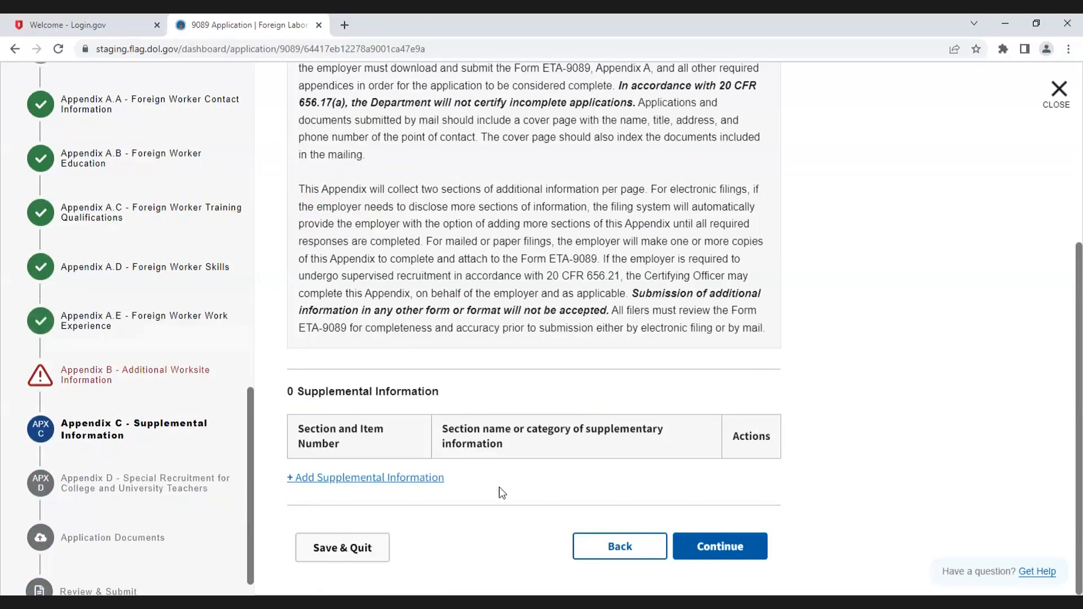
Step: Add a supplemental information entry for item G.6 with the text "Information here for G6"
click(401, 478)
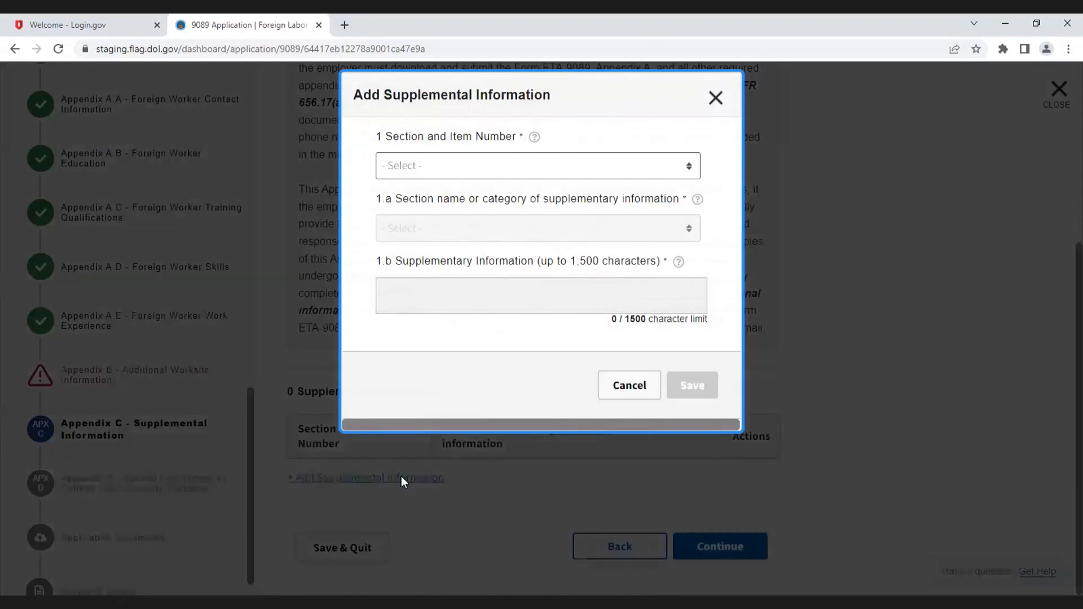
click(462, 169)
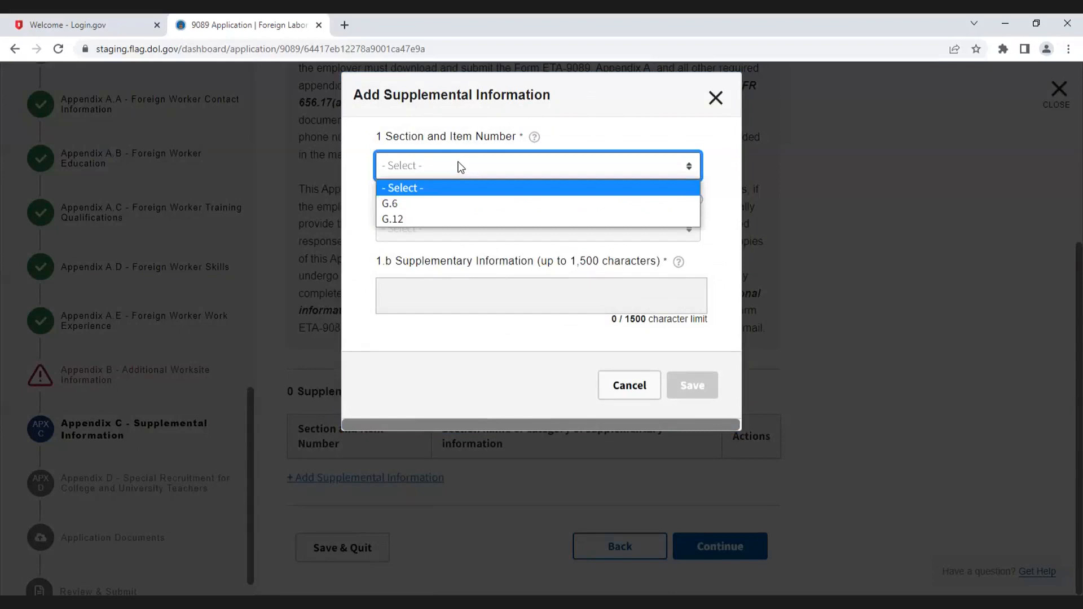
click(448, 203)
click(456, 291)
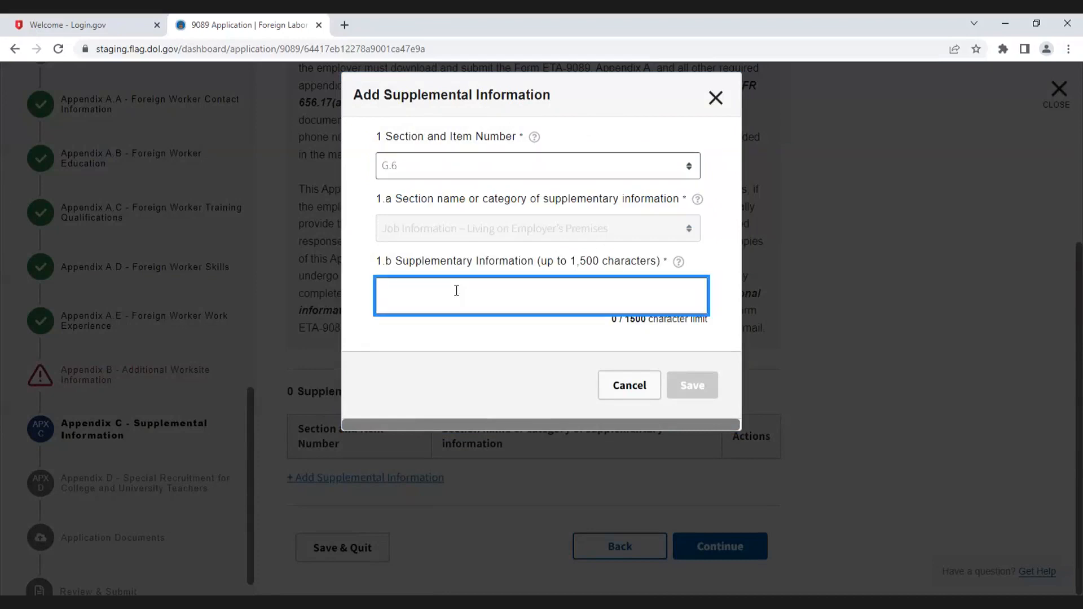
text(Information here )
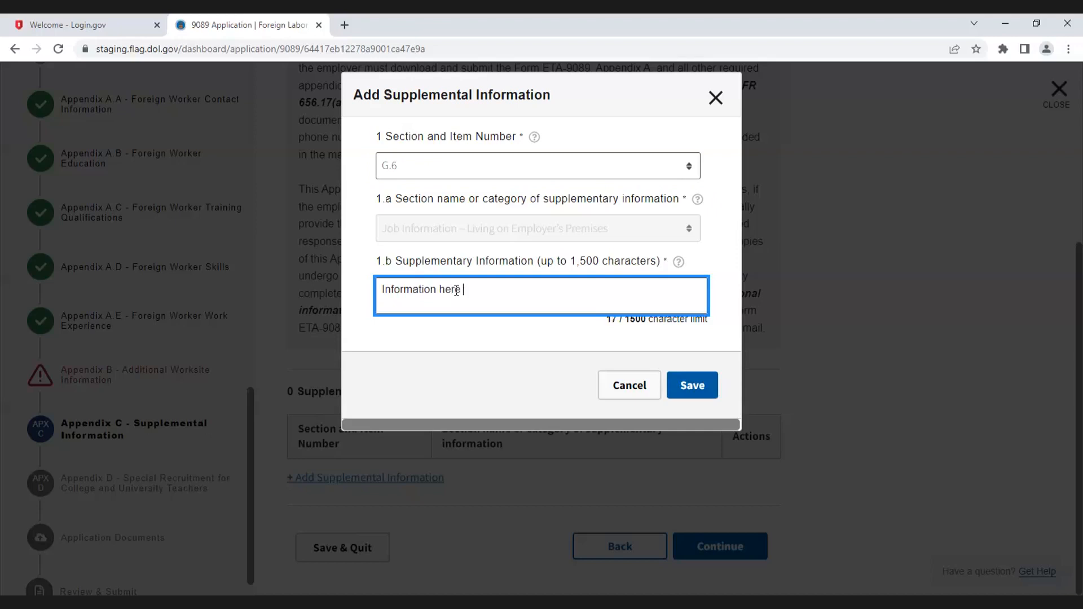
text(for G6)
click(697, 386)
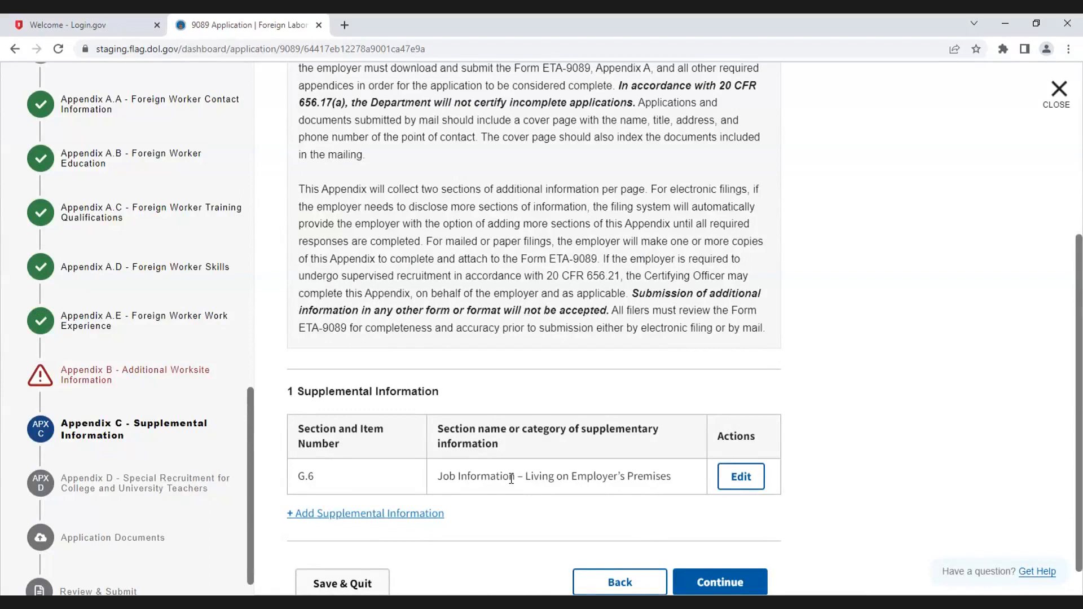
Step: Add a supplemental information entry for item G.12 with the text "Information re Occupational Layoff"
scroll(470, 502, down, 1)
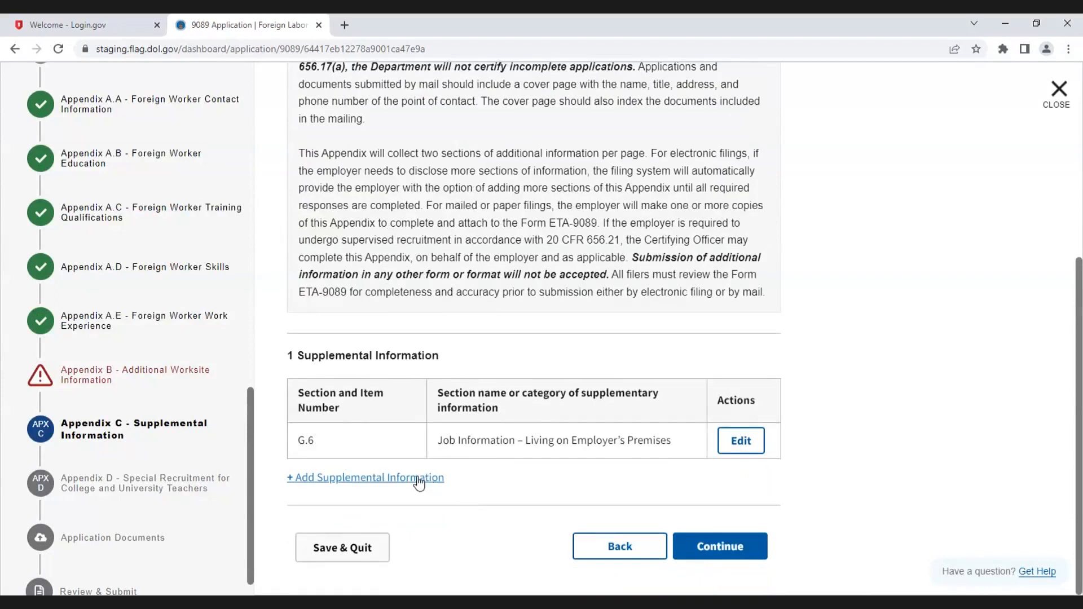
click(418, 479)
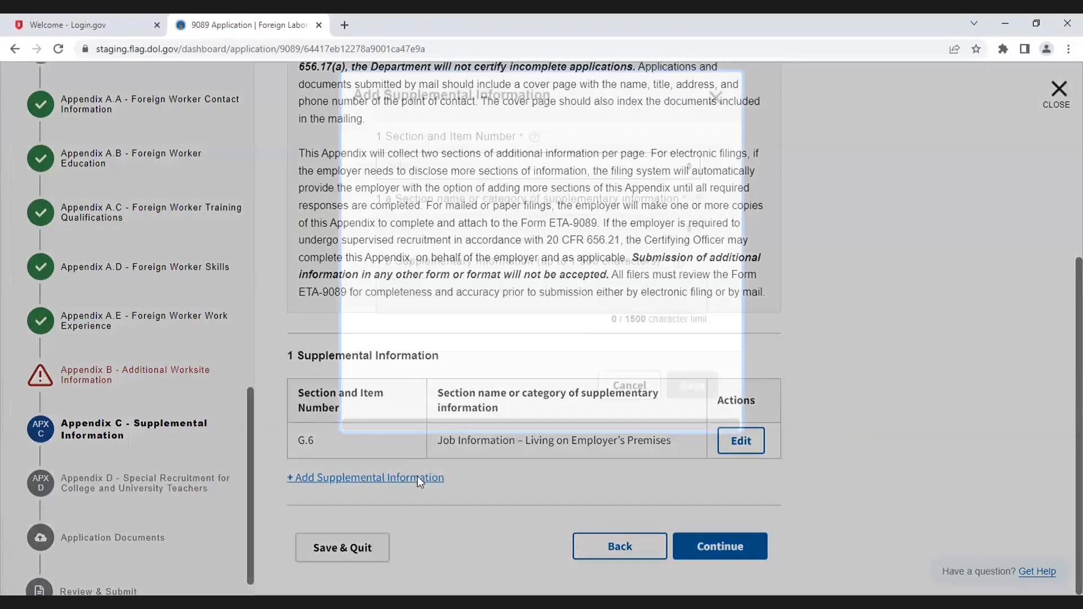
click(479, 169)
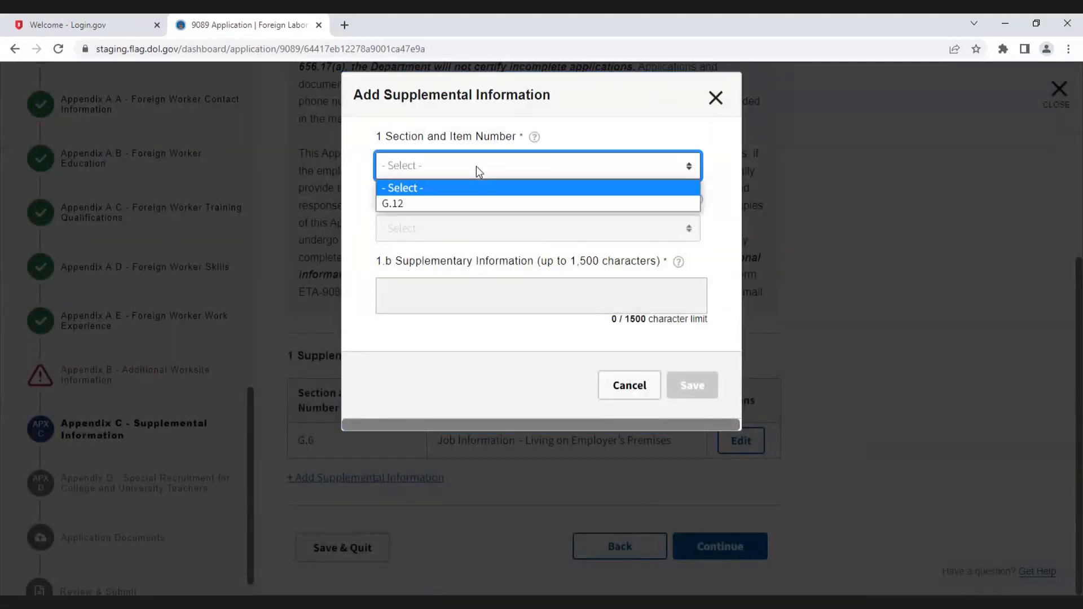
click(430, 204)
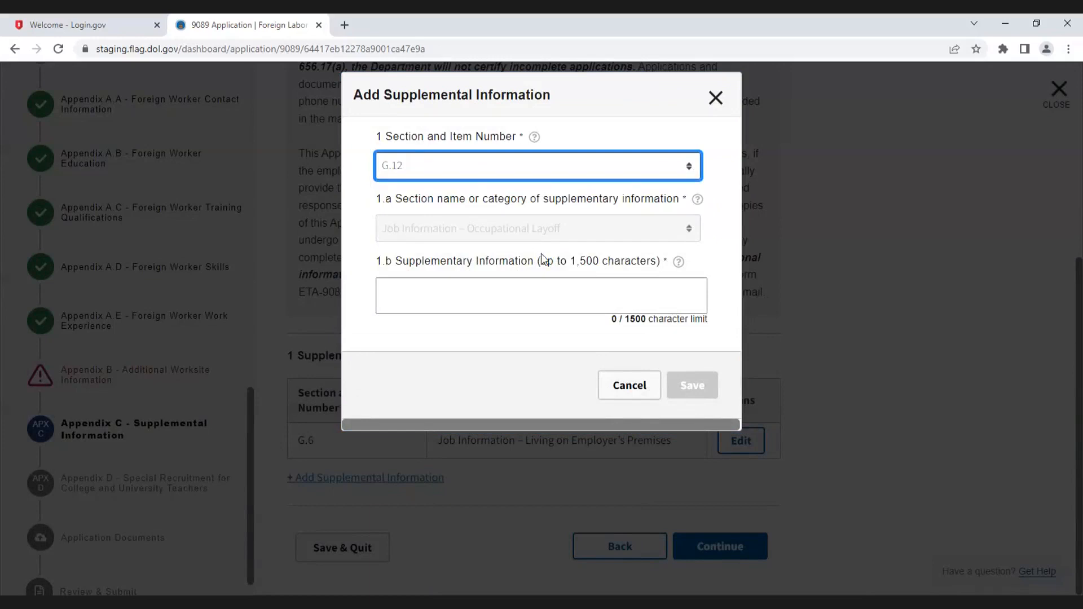
click(436, 298)
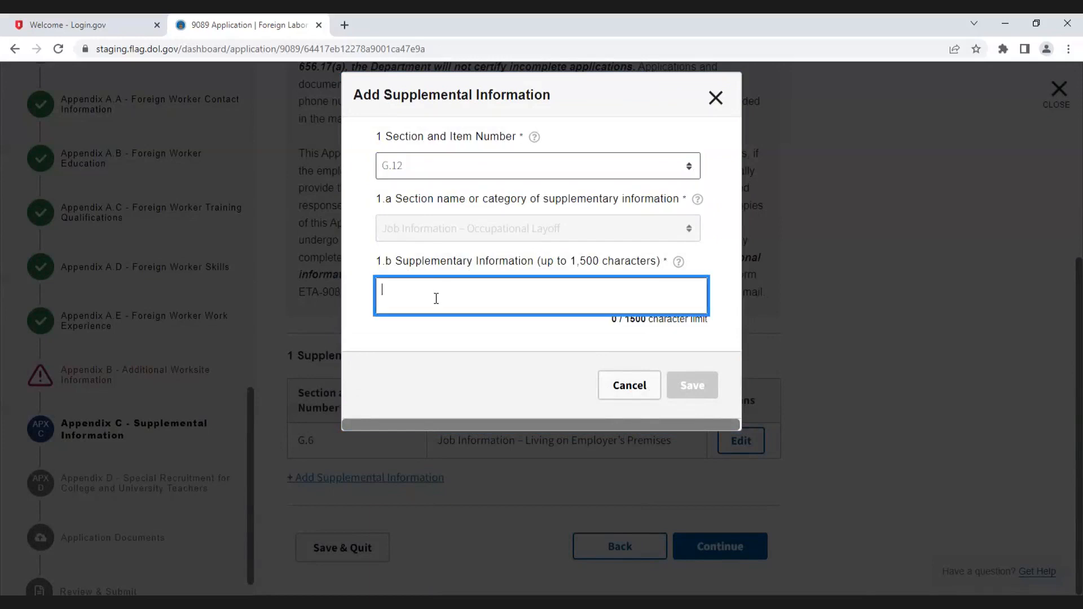
text(Informat)
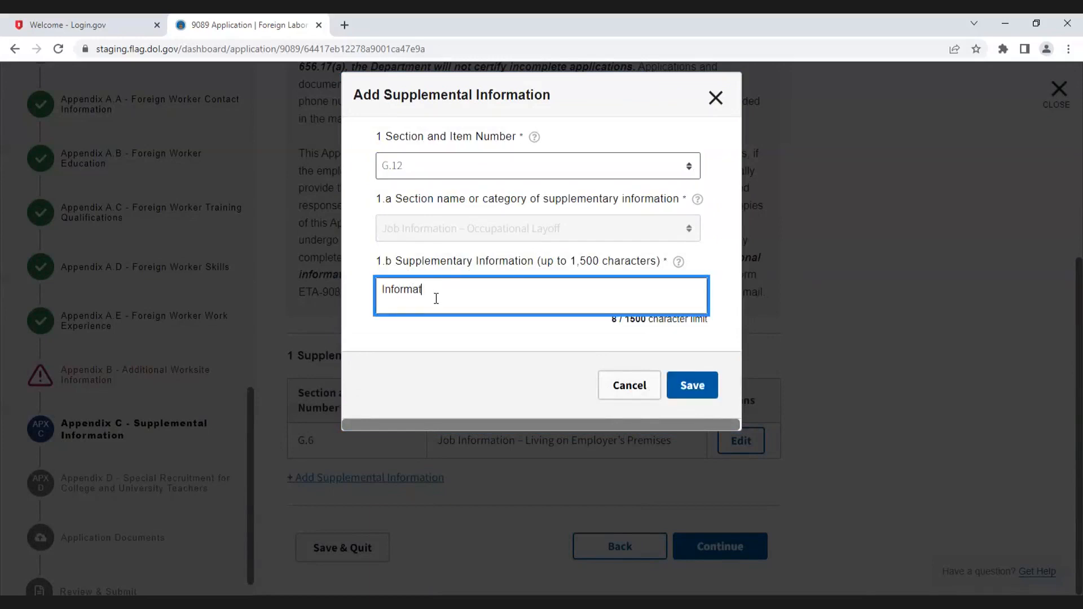
text(ion re Occupational Layoff)
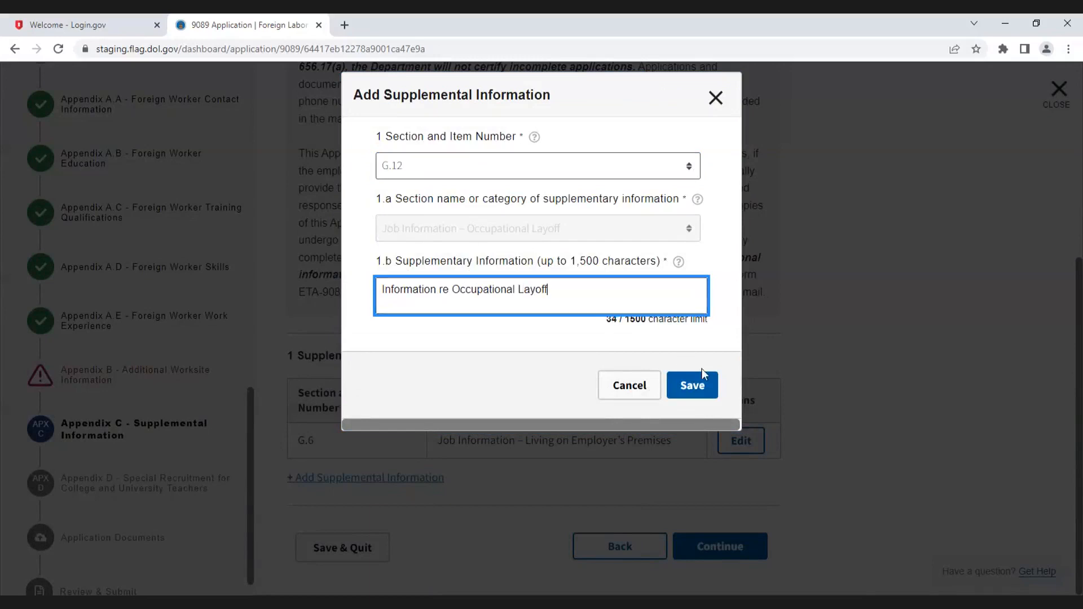
click(703, 389)
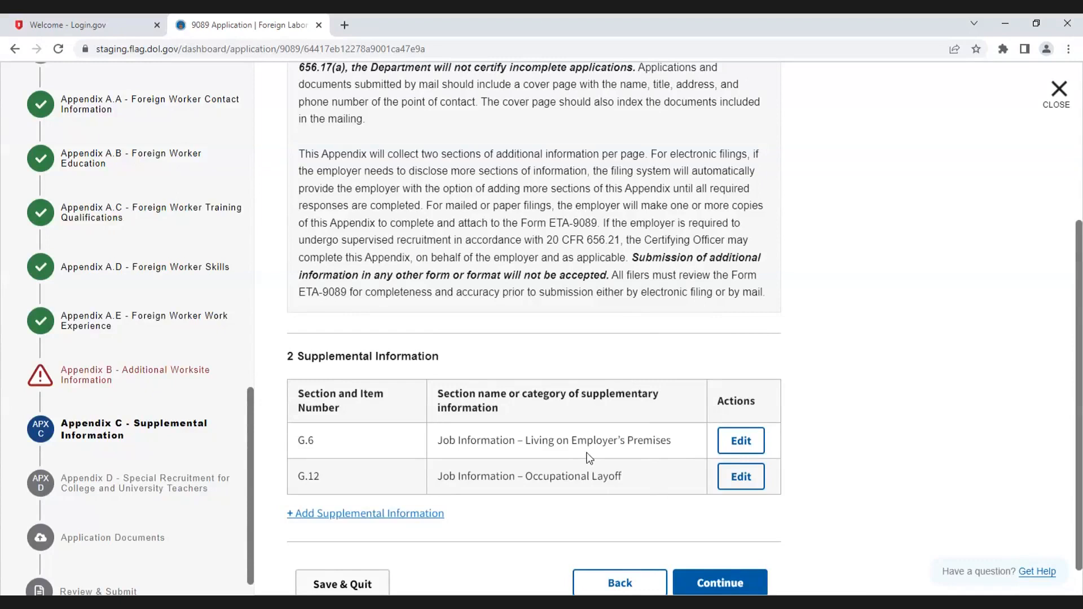
scroll(497, 456, down, 1)
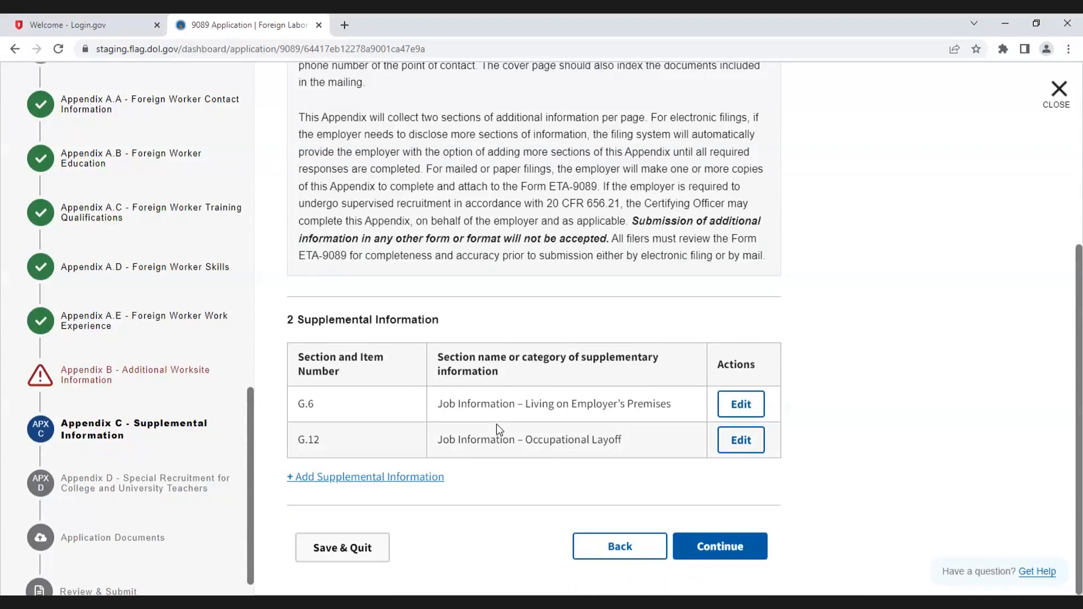
click(415, 479)
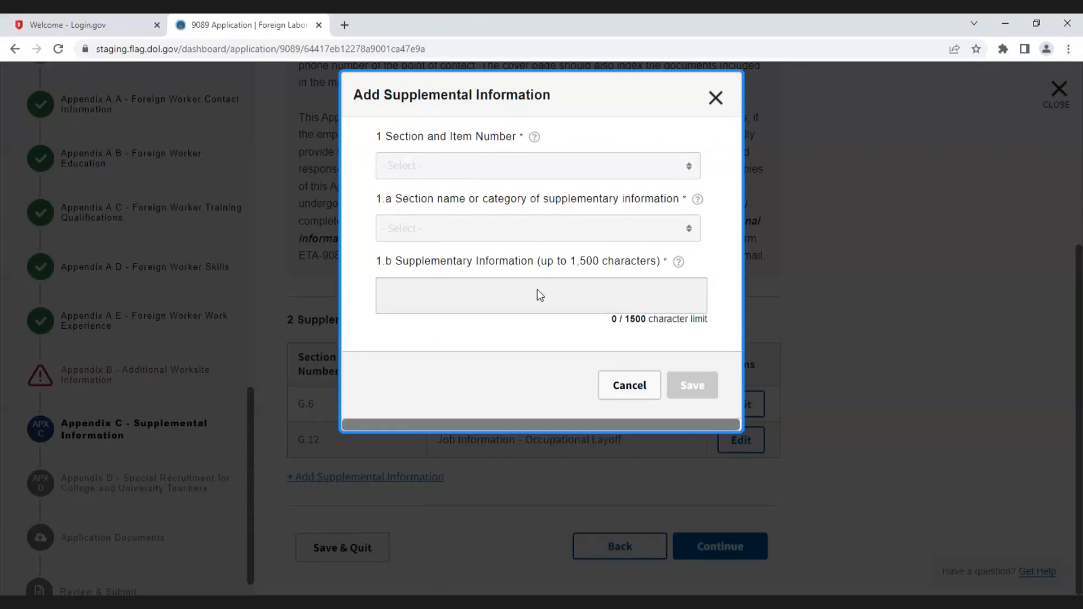
click(626, 384)
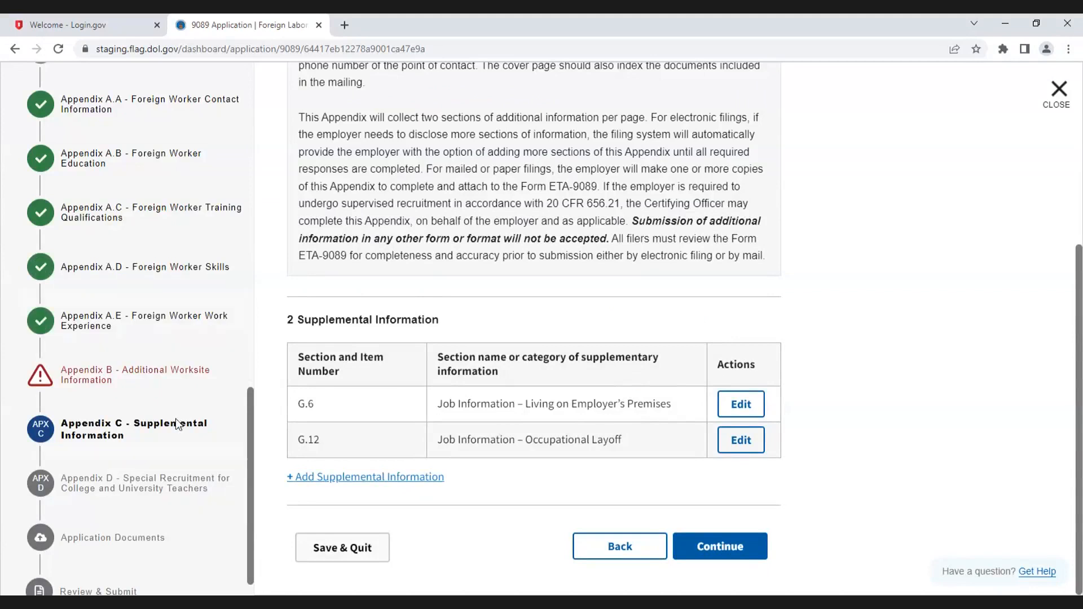
Step: Save Appendix C and return to the Additional Job Opportunity Information and Other Requirements section
click(734, 549)
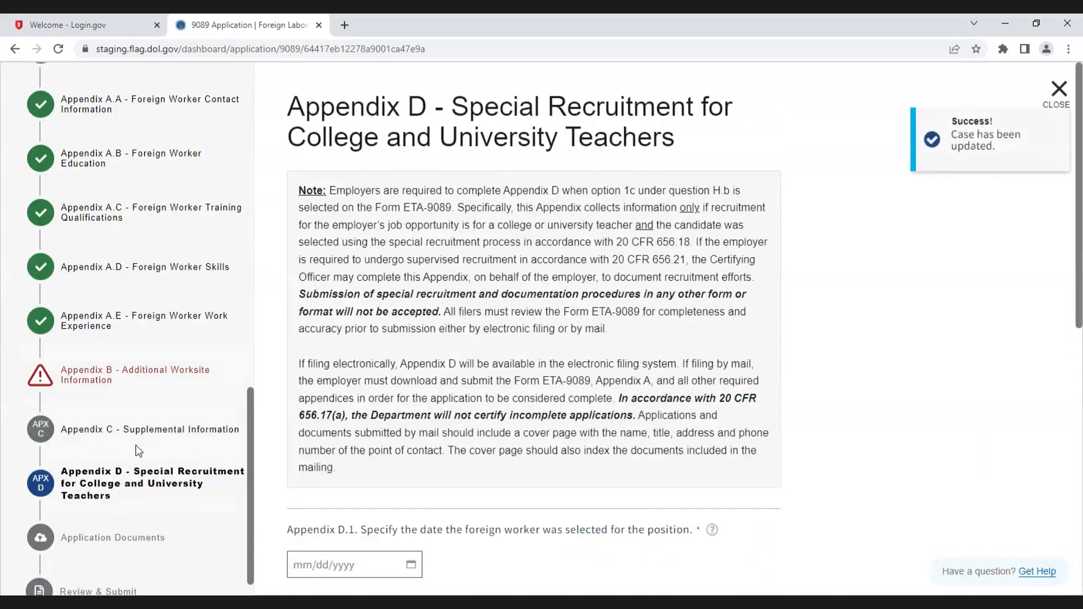
scroll(138, 450, up, 6)
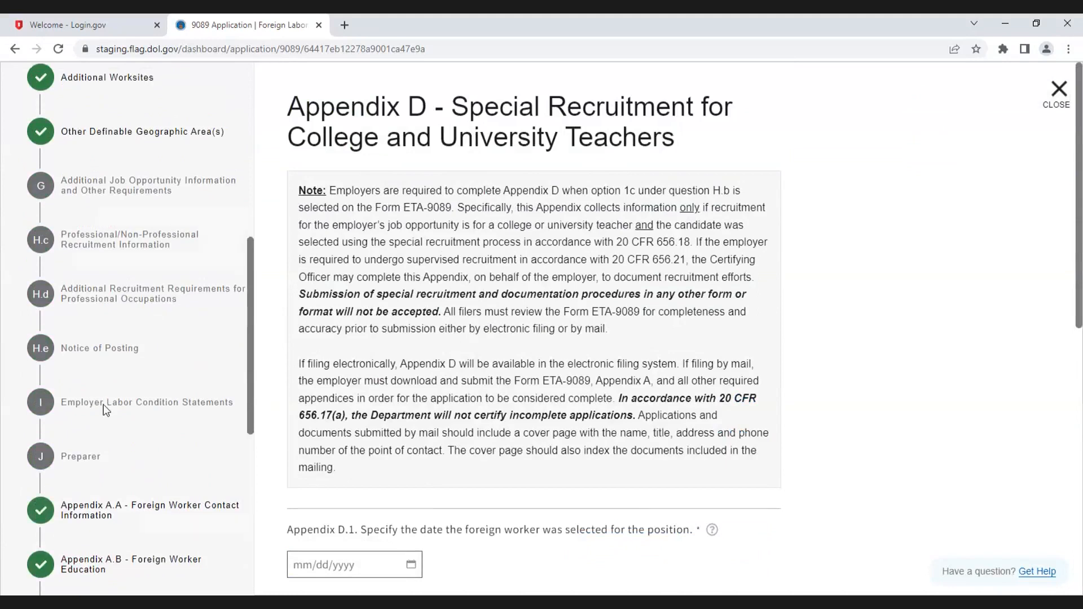
click(120, 186)
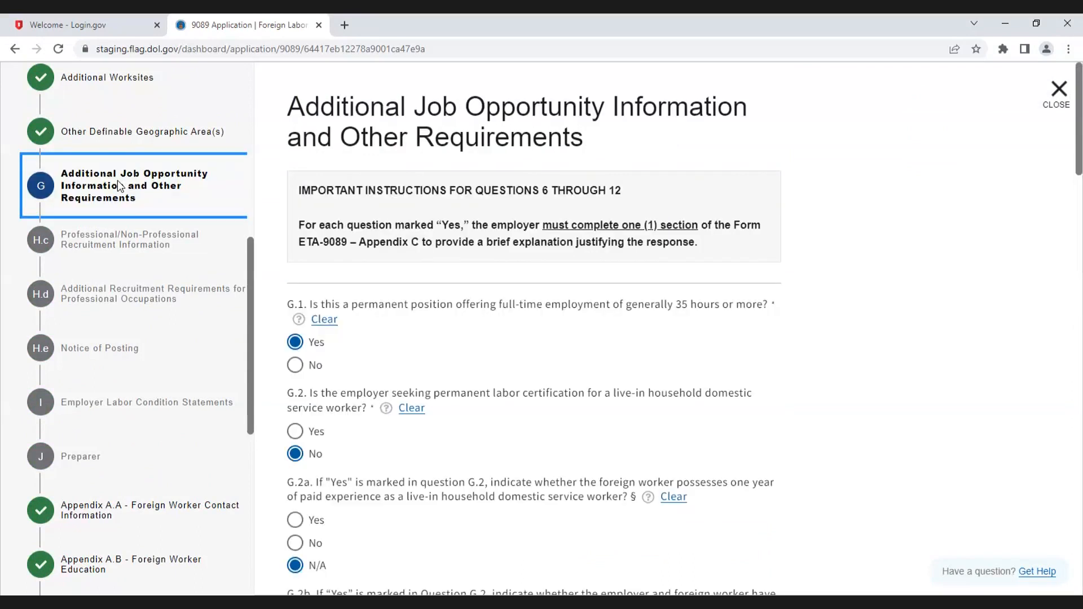
Step: Review the section G answers and continue to the Professional/Non-Professional Recruitment Information section
scroll(517, 404, down, 3)
scroll(517, 404, down, 12)
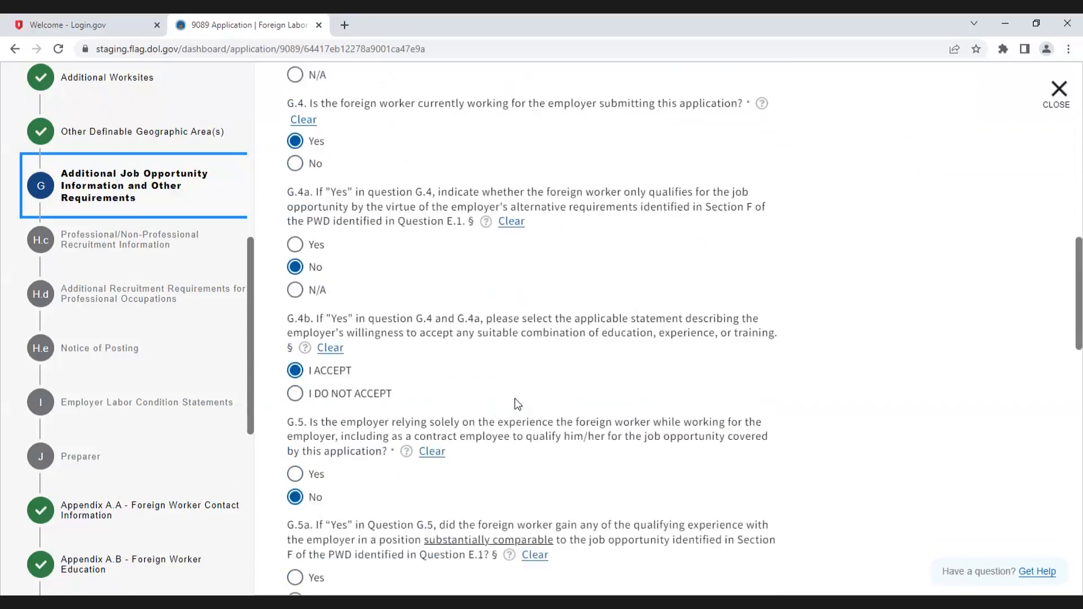
scroll(518, 403, down, 12)
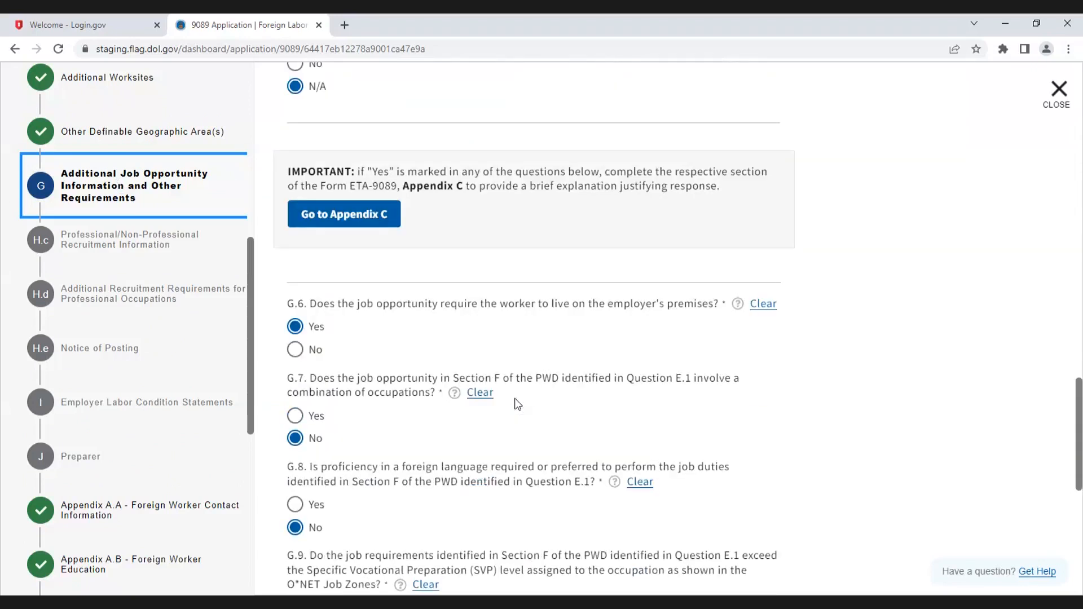
scroll(518, 404, down, 1)
scroll(524, 299, down, 1)
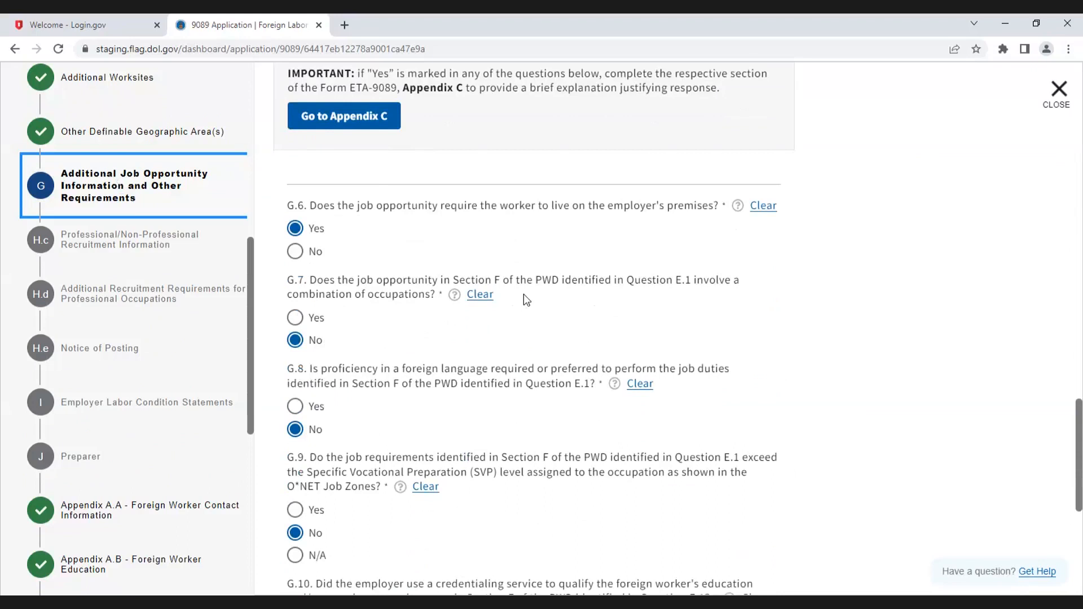
scroll(526, 299, down, 7)
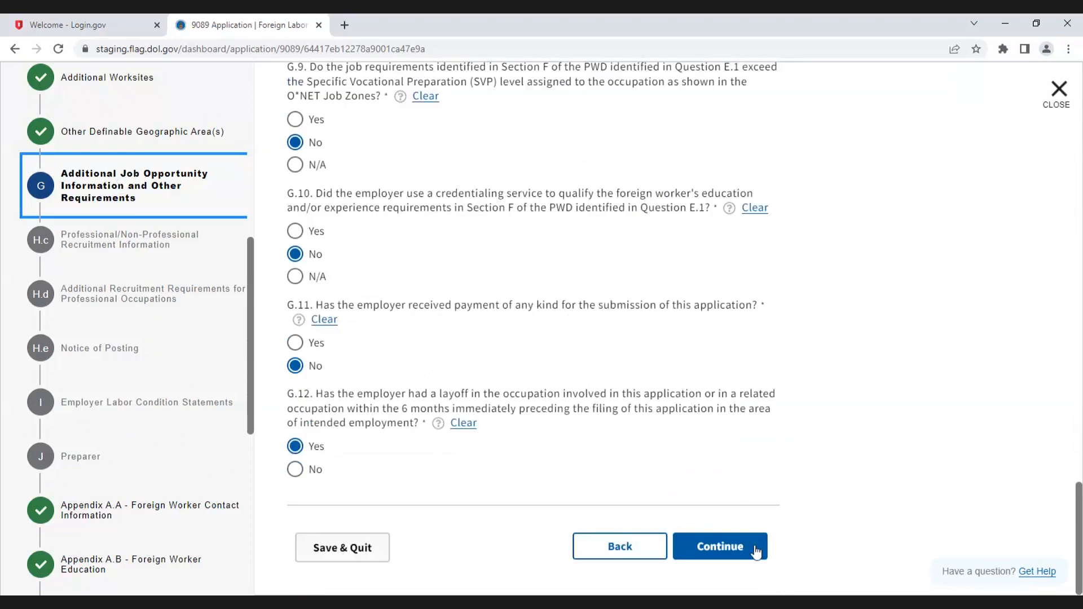
click(713, 548)
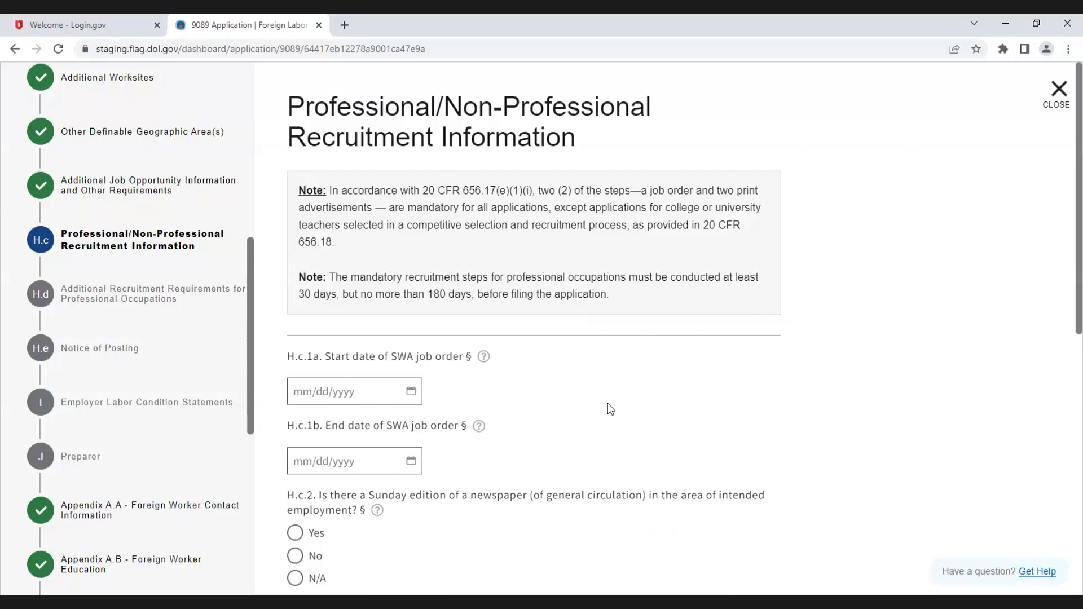
scroll(606, 397, down, 1)
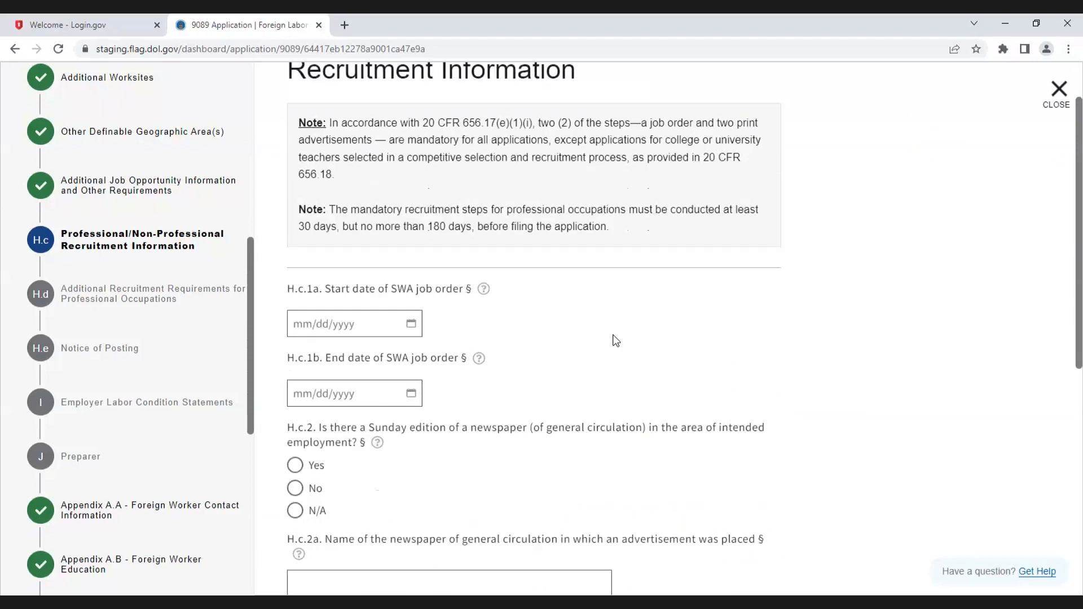
Step: Set the SWA job order start date to 02/01/2023 and end date to 02/28/2023
scroll(615, 341, up, 1)
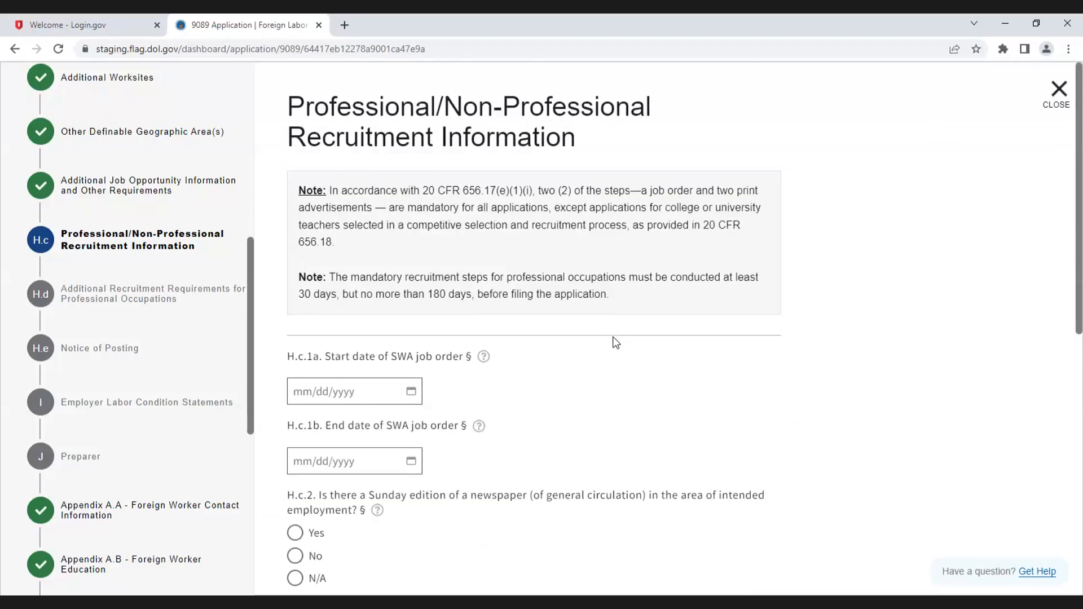
click(412, 394)
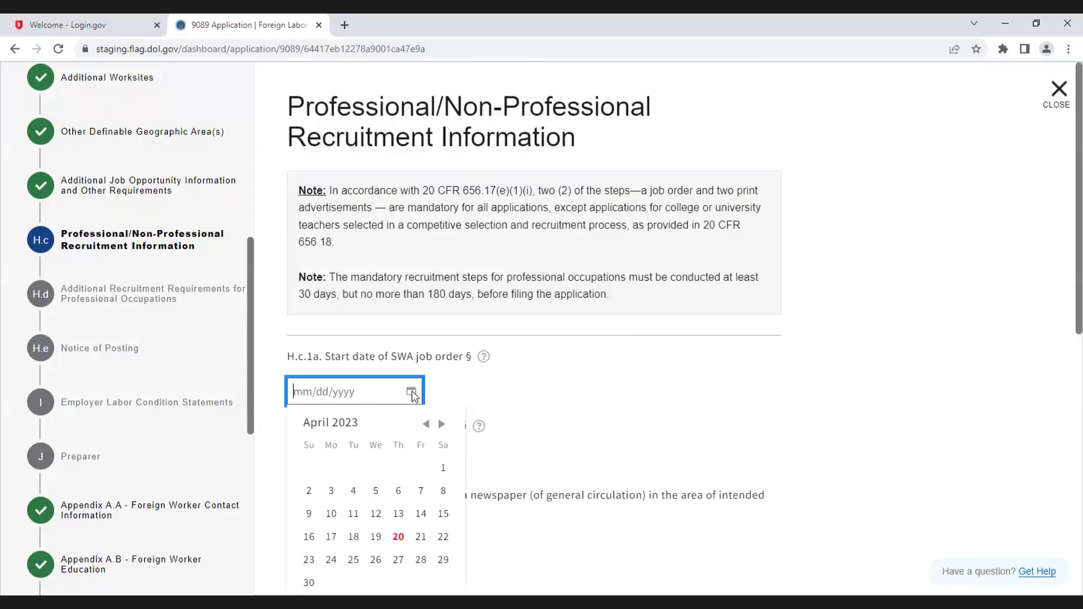
click(426, 426)
click(426, 425)
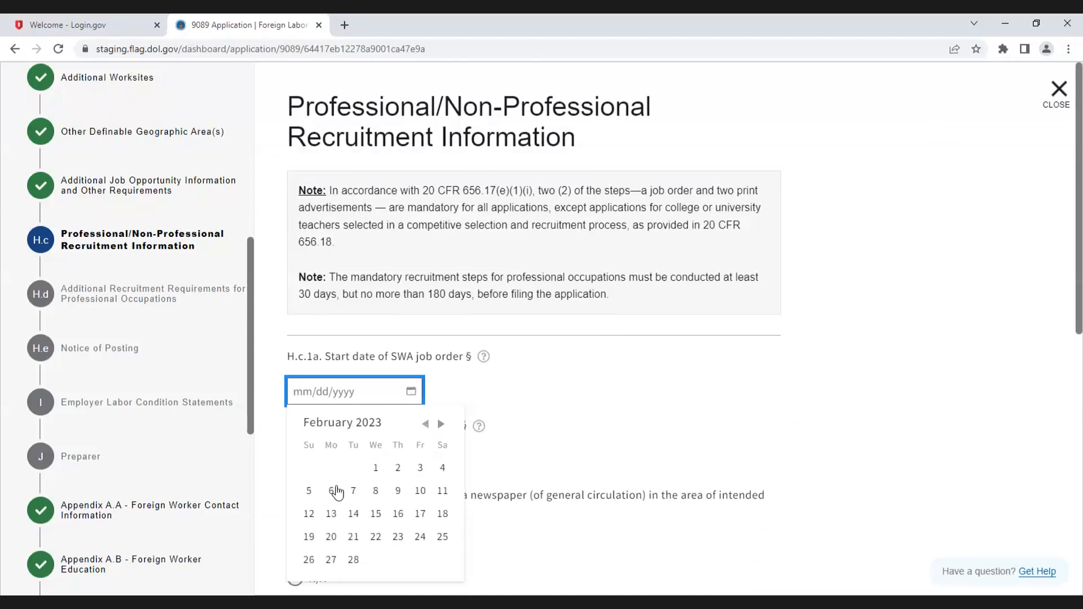
click(376, 467)
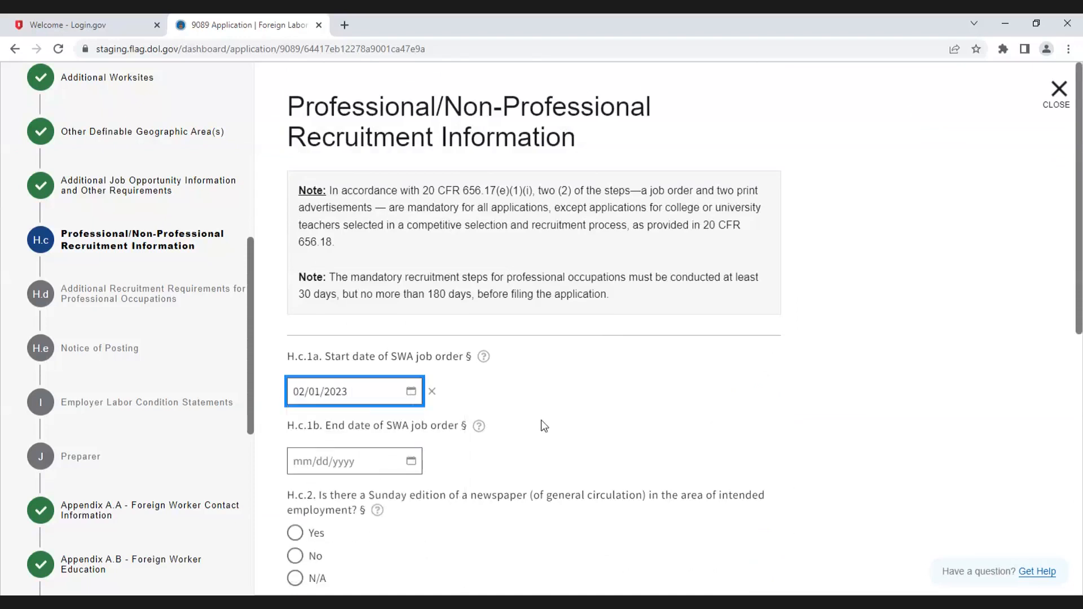
click(411, 461)
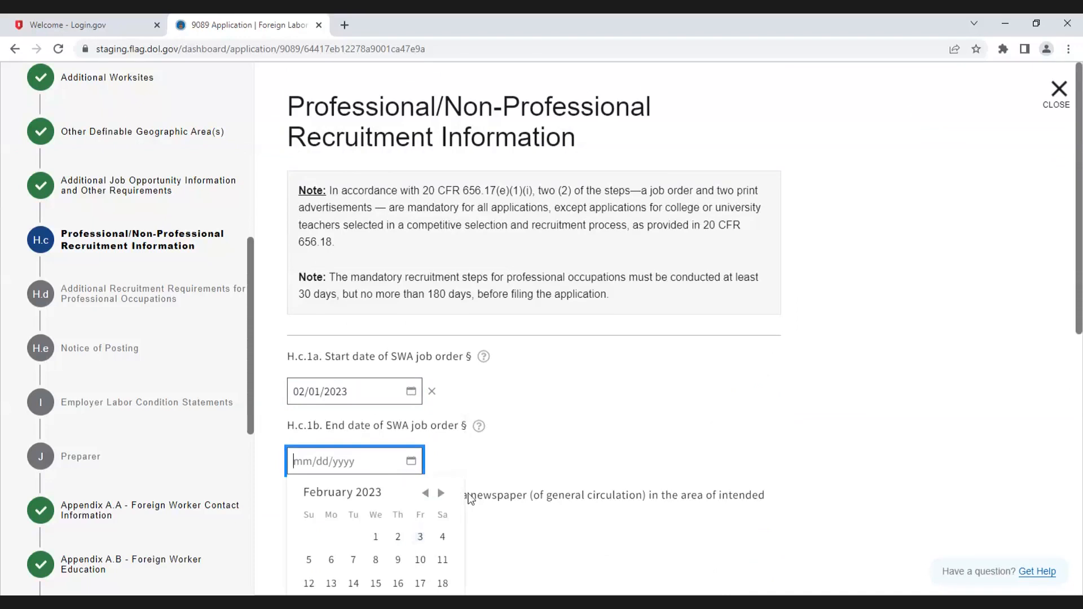
scroll(468, 499, down, 2)
click(354, 494)
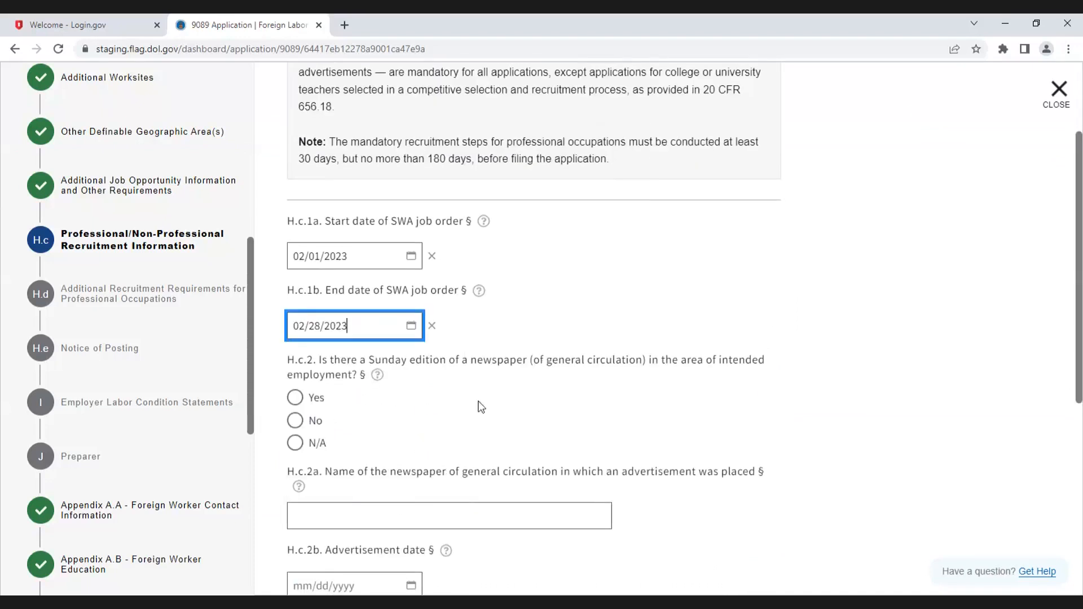
Step: Answer Yes to the Sunday edition newspaper question and enter News Post as the newspaper name
scroll(480, 406, down, 1)
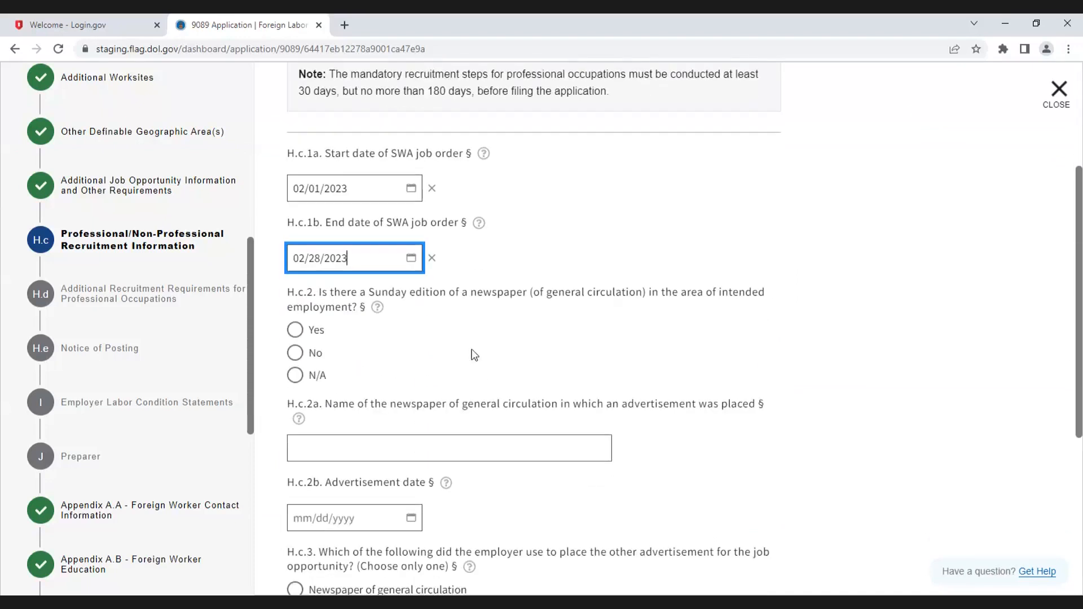
scroll(451, 333, down, 1)
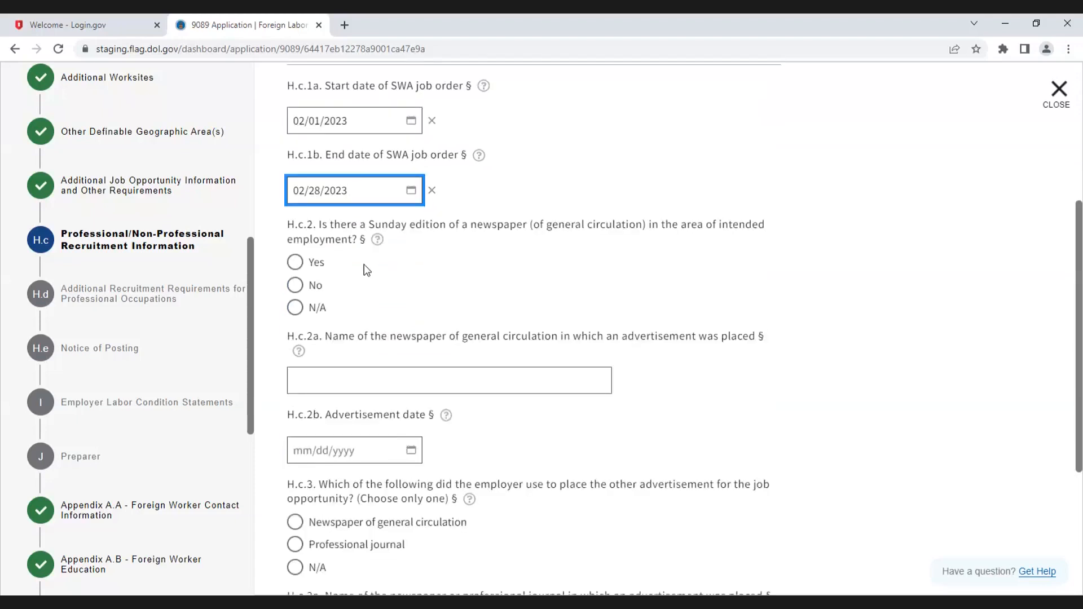
click(294, 263)
click(355, 378)
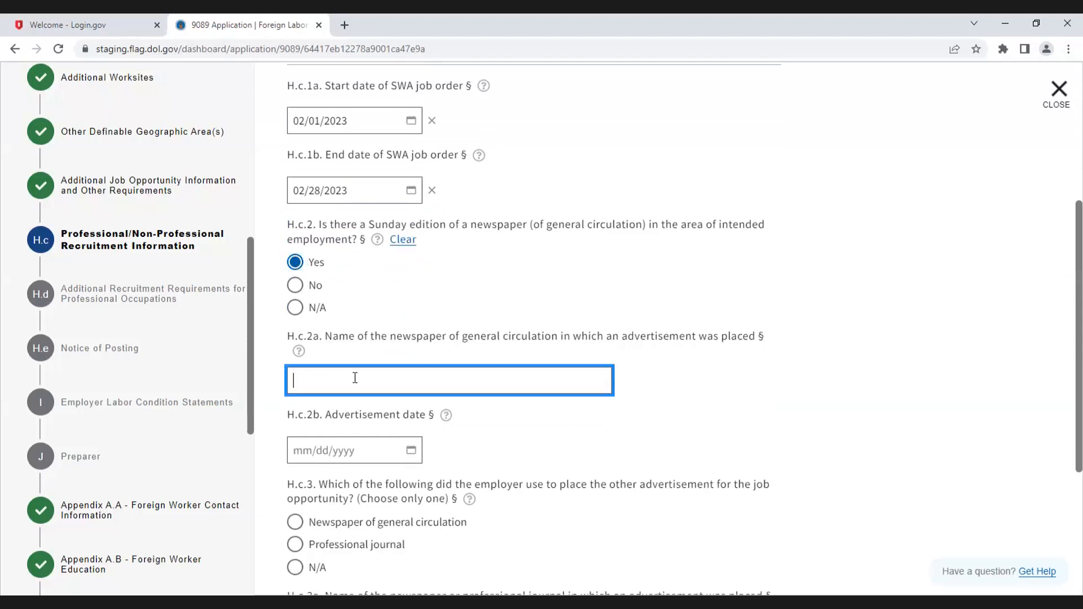
text(News Post)
Step: Set the newspaper advertisement date to 02/12/2023
click(337, 451)
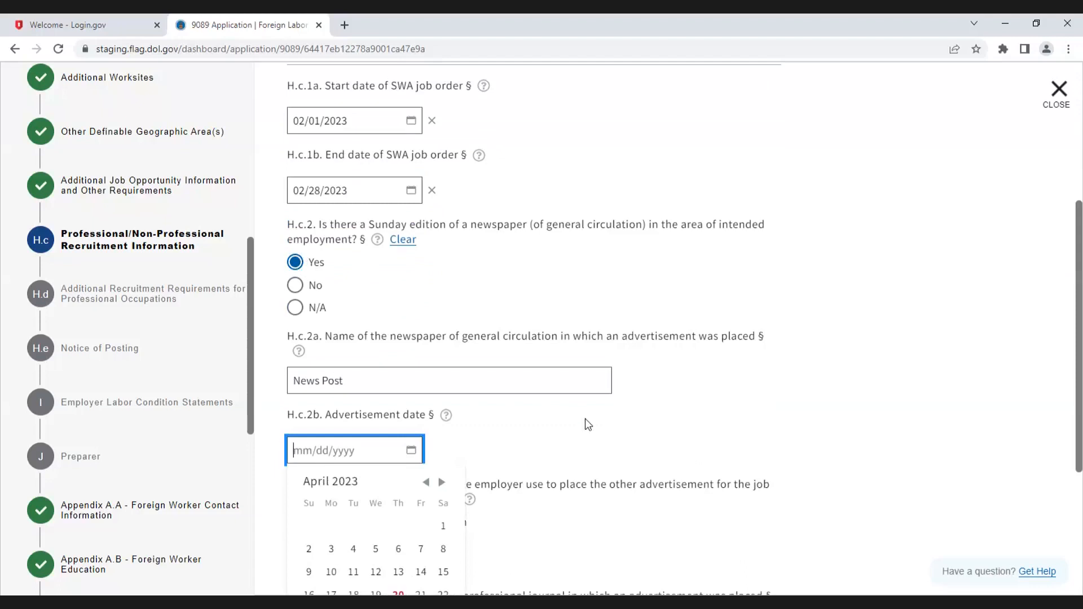
scroll(586, 423, down, 2)
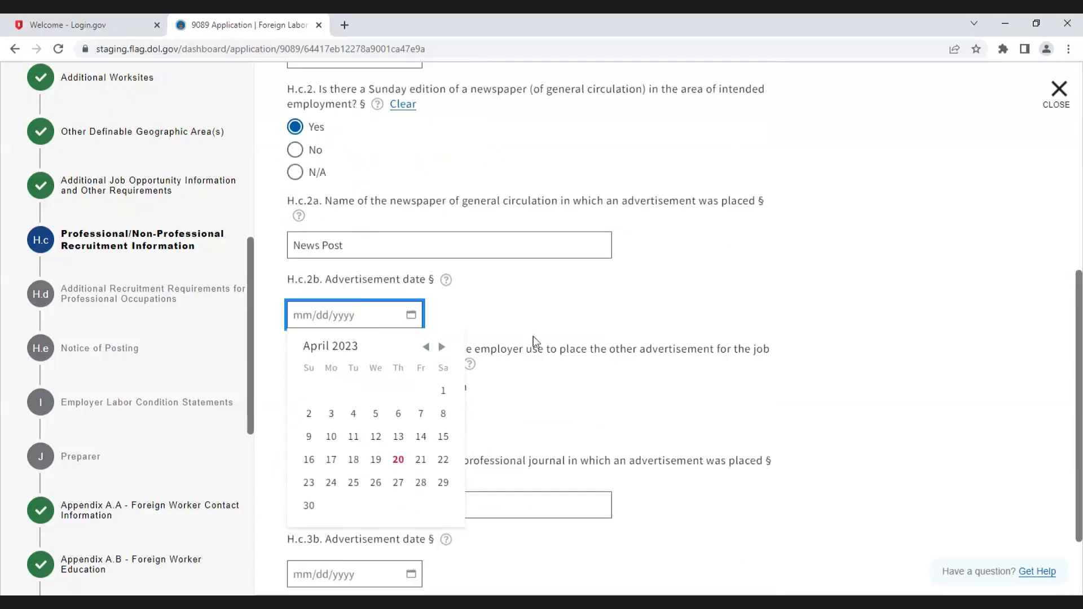
click(428, 348)
click(427, 347)
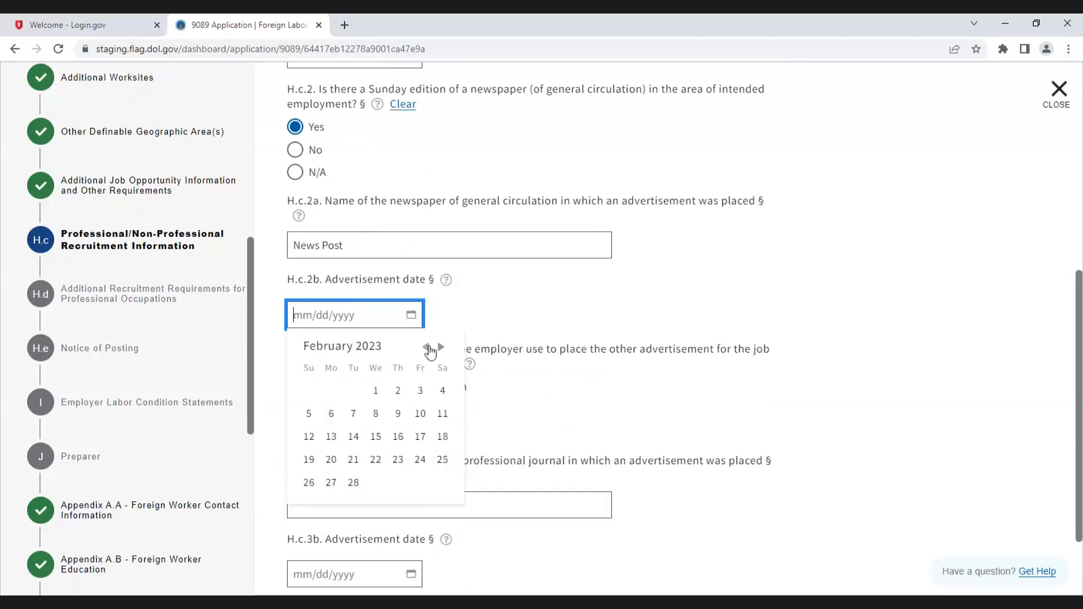
click(309, 437)
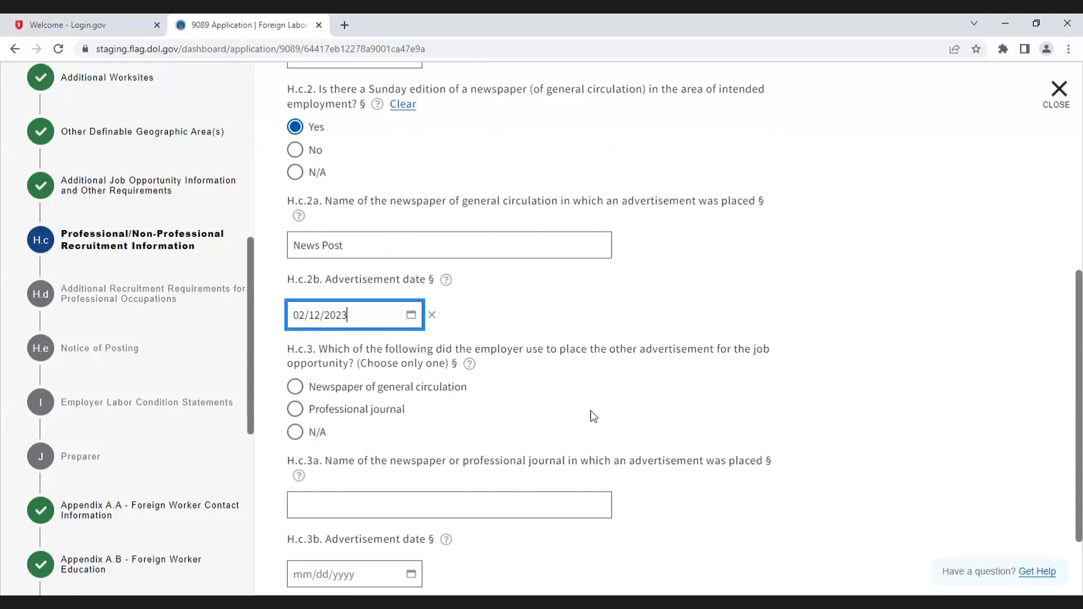
Step: Choose Professional journal for the other advertisement and enter Journal as its name
click(295, 412)
scroll(428, 423, down, 2)
click(378, 408)
text(Journal)
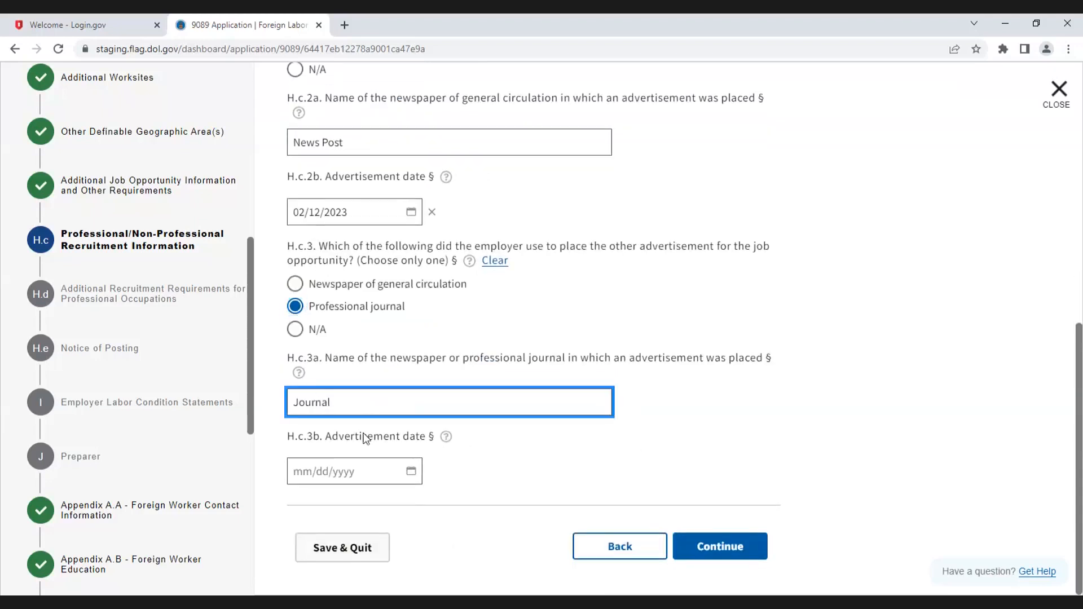
Step: Set the journal advertisement date to 02/12/2023 and continue to the Additional Recruitment Requirements section
click(355, 468)
scroll(513, 435, down, 2)
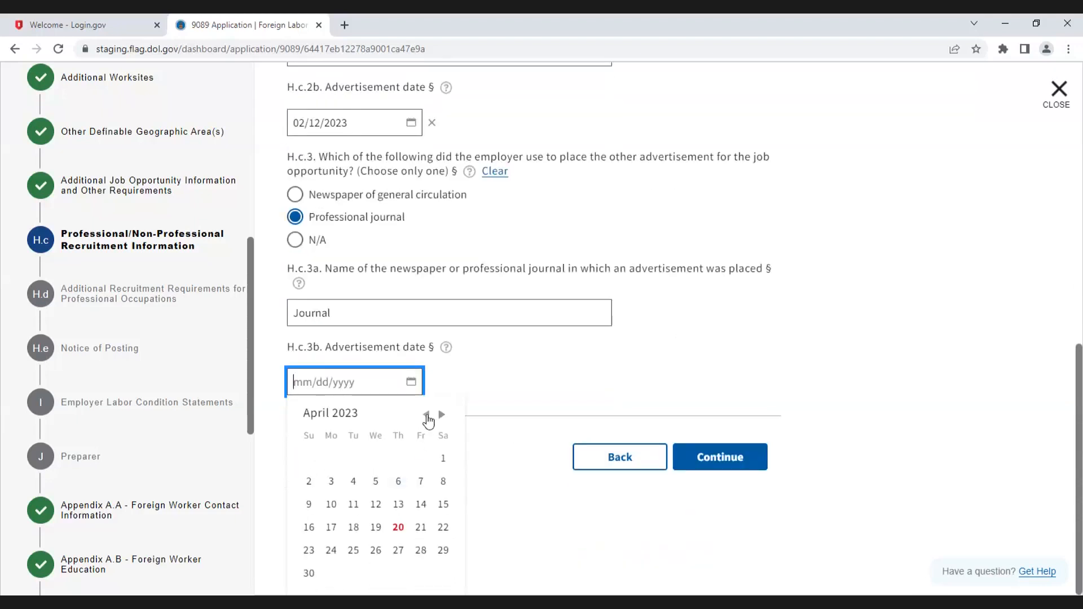
click(424, 505)
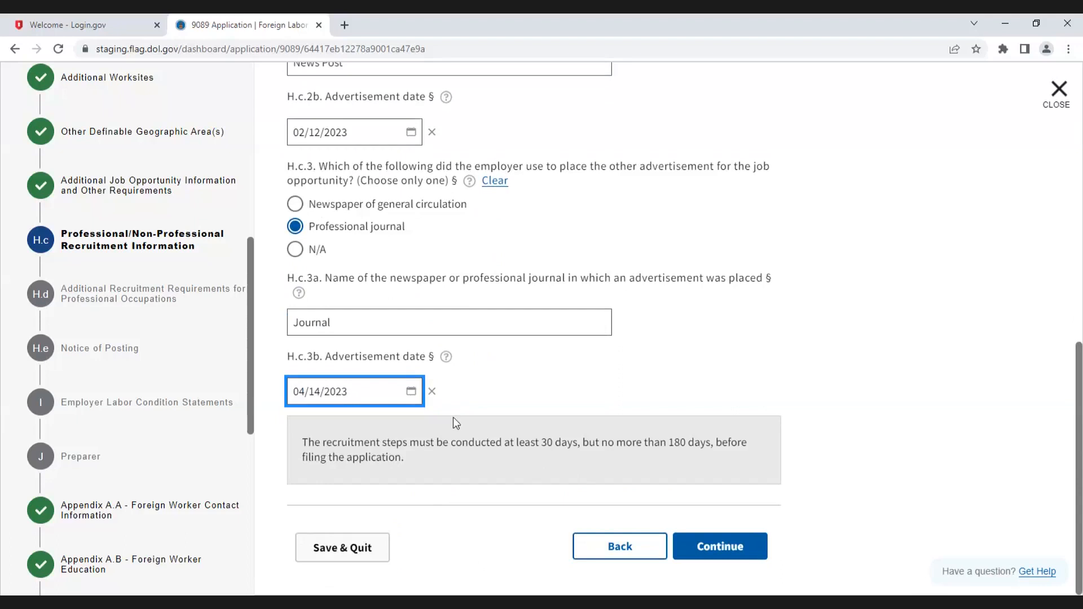
click(411, 393)
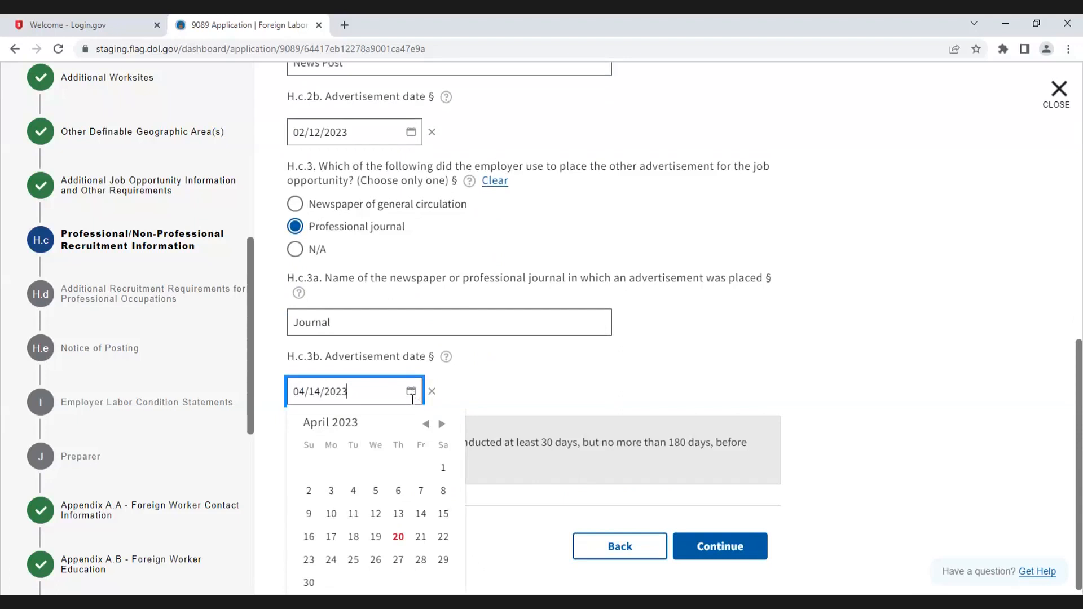
click(426, 425)
click(426, 426)
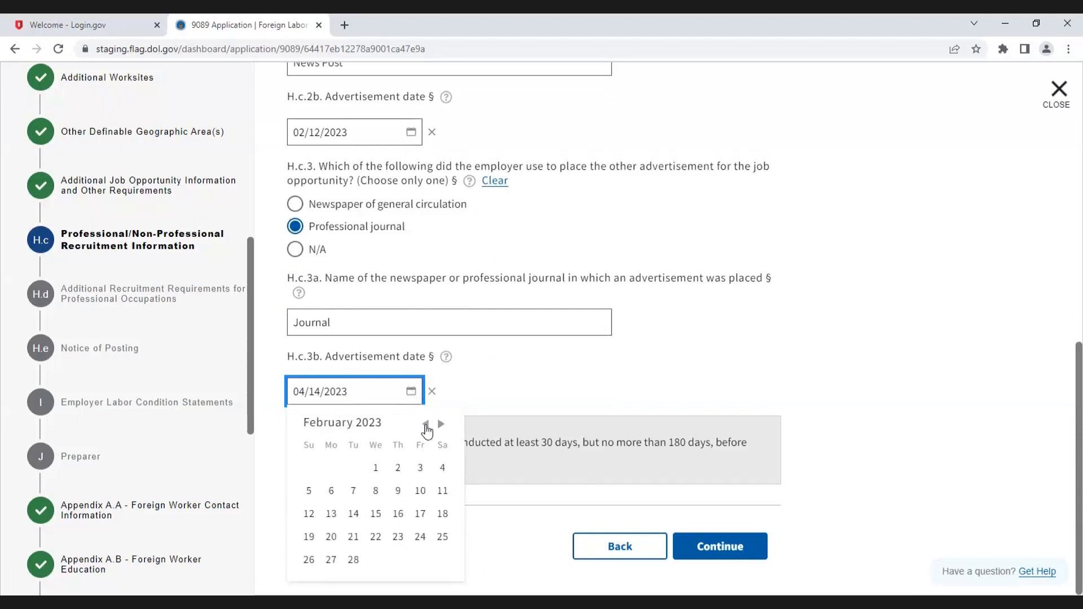
click(315, 512)
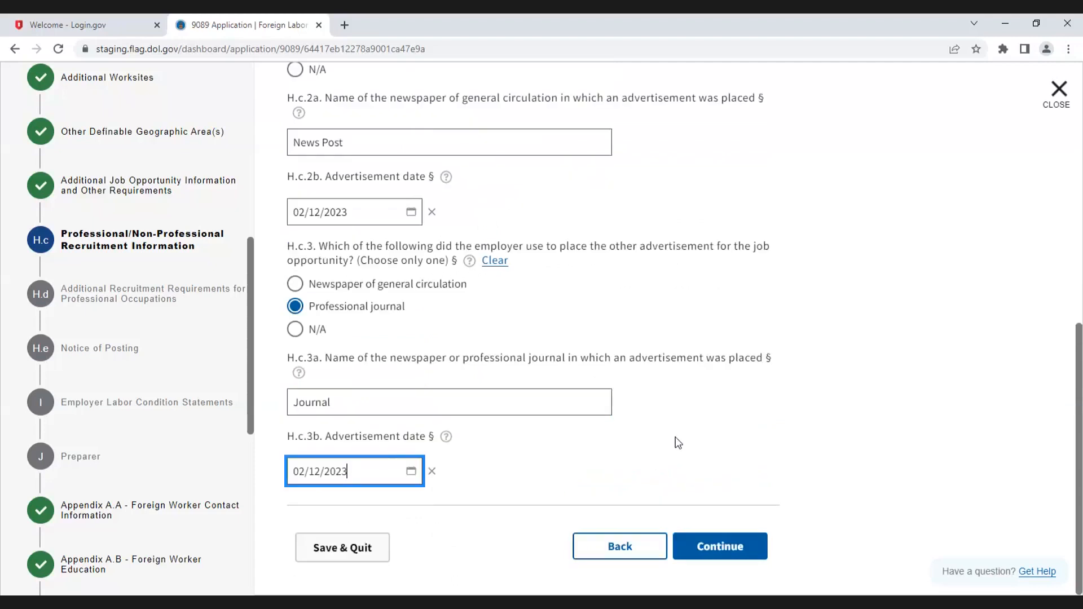
click(736, 548)
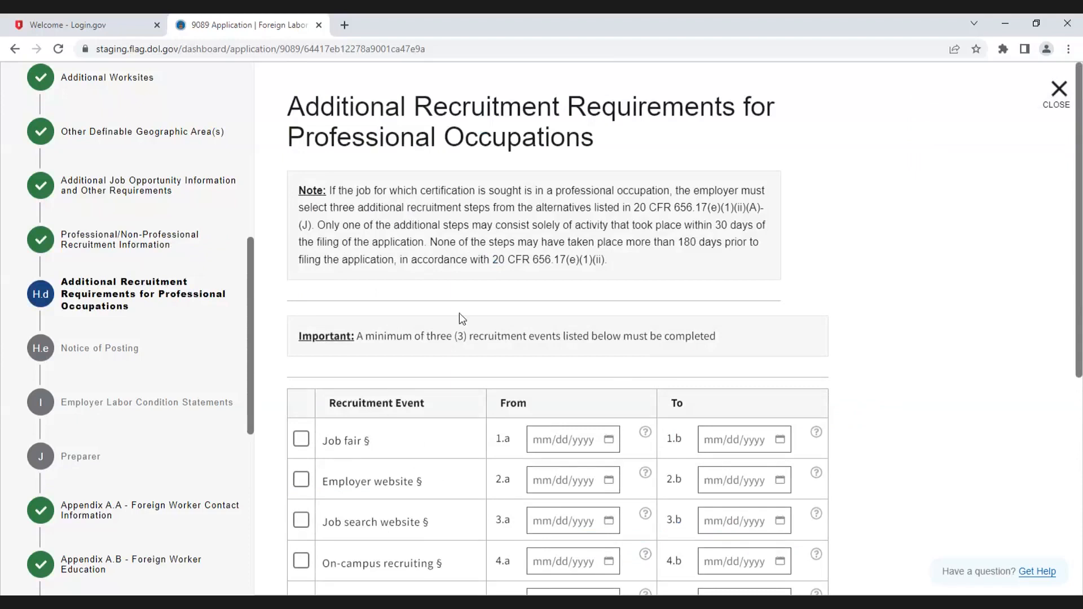
Step: Select the Job fair recruitment event with dates from 02/04/2023 to 02/05/2023
scroll(418, 403, down, 1)
scroll(417, 404, down, 2)
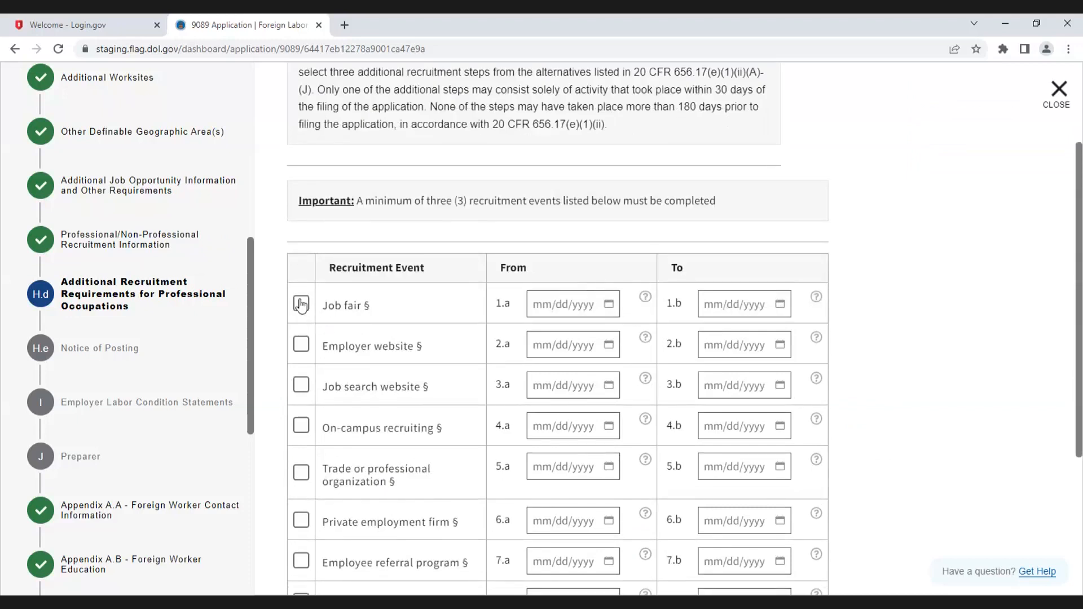
click(302, 304)
click(609, 305)
click(666, 337)
click(666, 337)
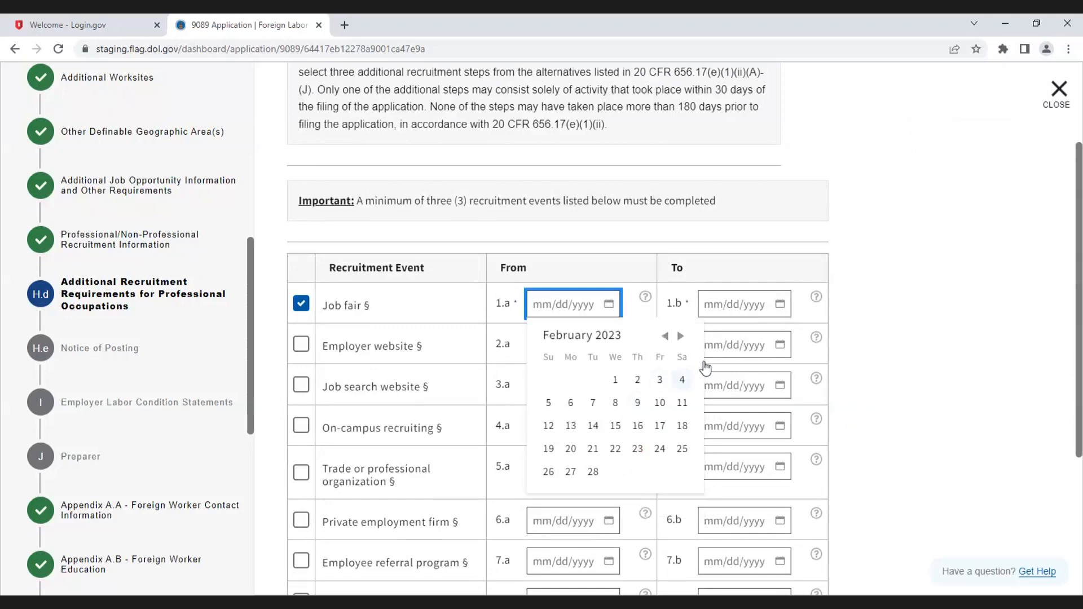
click(681, 382)
click(779, 308)
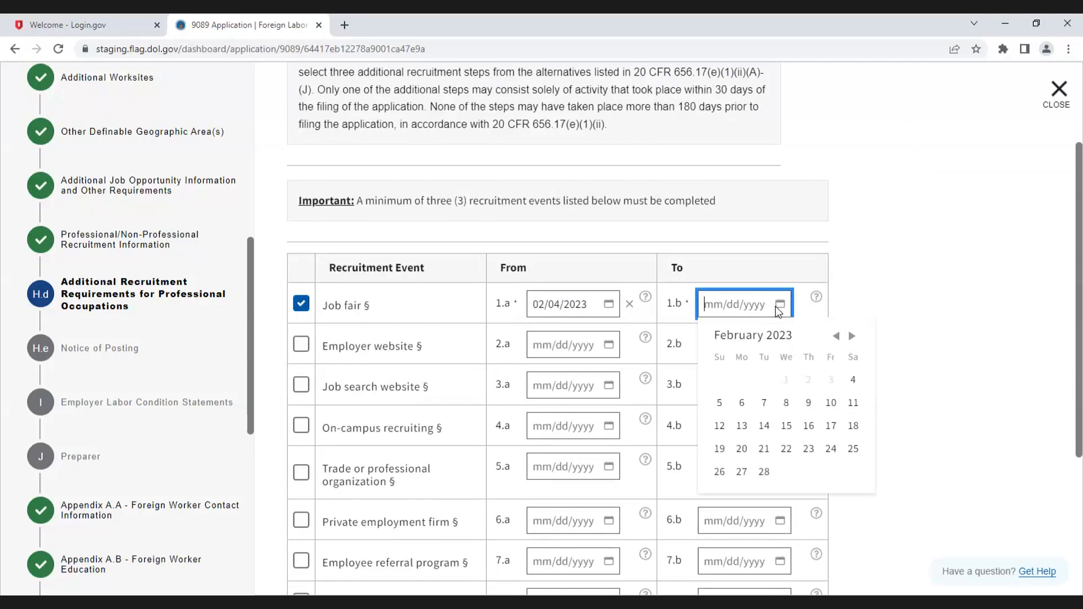
click(719, 402)
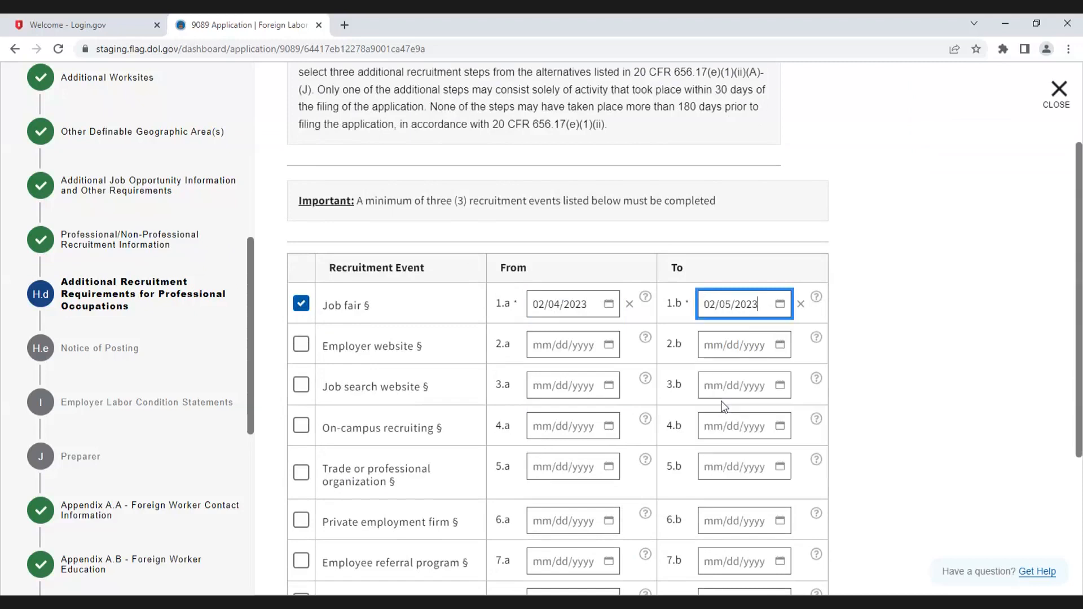
Step: Select the Employer website recruitment event with dates from 02/01/2023 to 02/28/2023
click(300, 344)
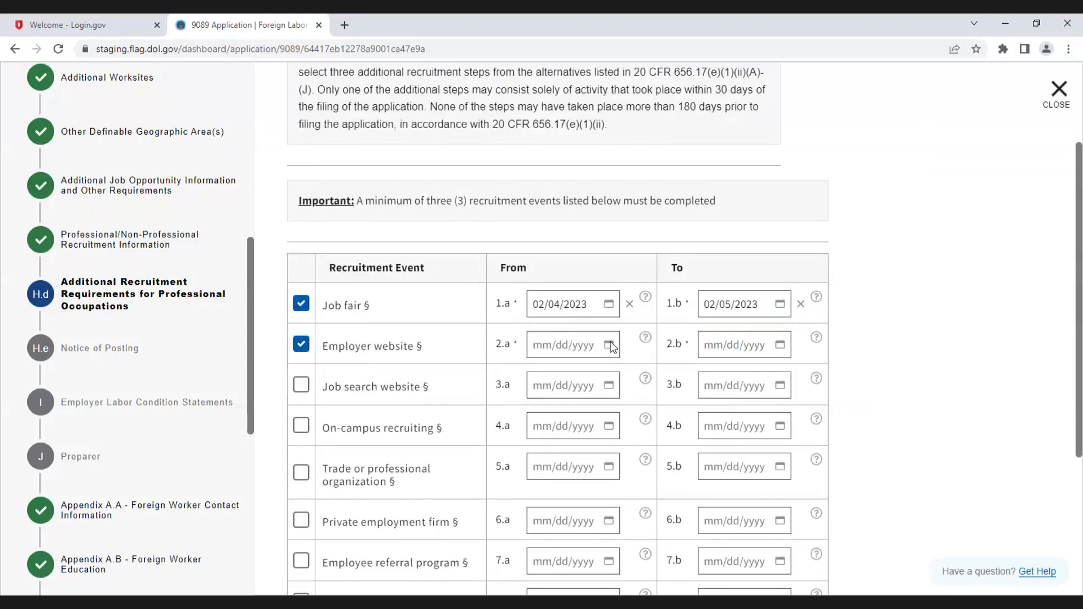
click(609, 344)
click(666, 378)
click(666, 376)
click(614, 421)
click(781, 347)
click(765, 513)
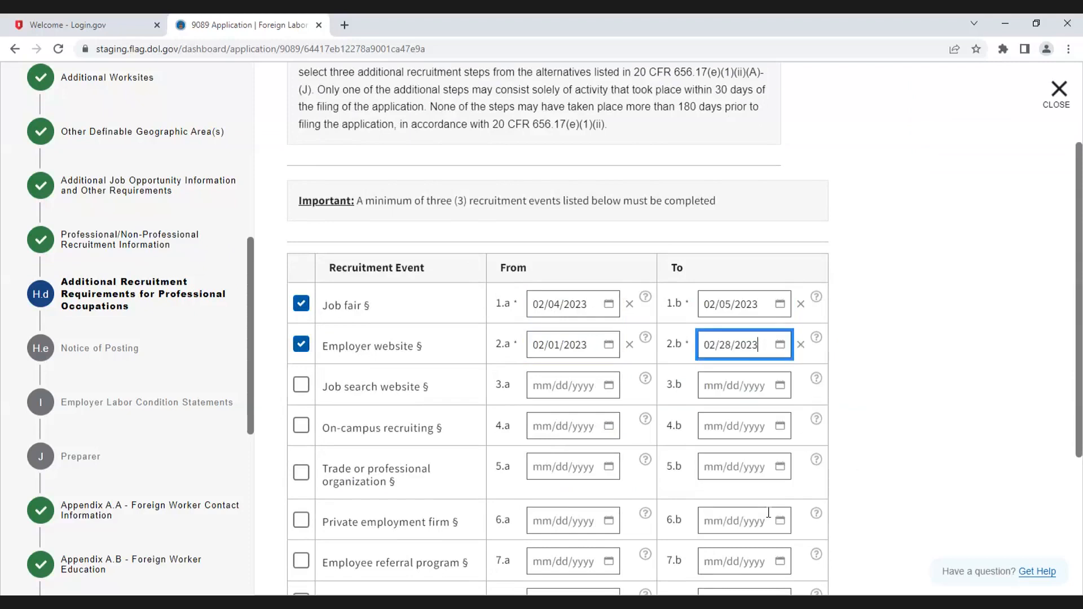
Step: Select the Job search website recruitment event with dates from 02/01/2023 to 02/28/2023
click(301, 386)
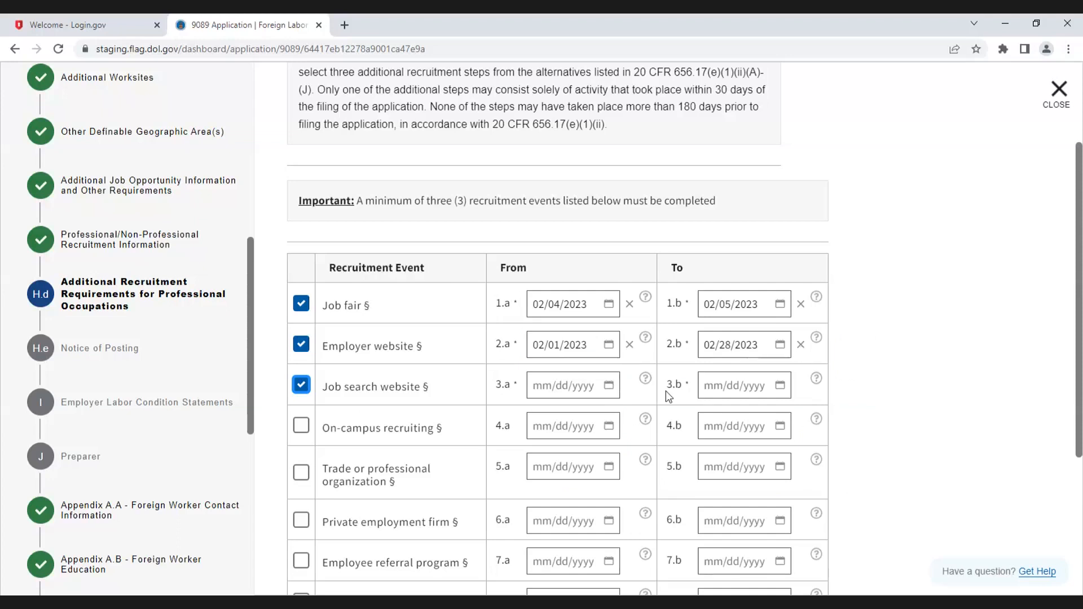
click(585, 385)
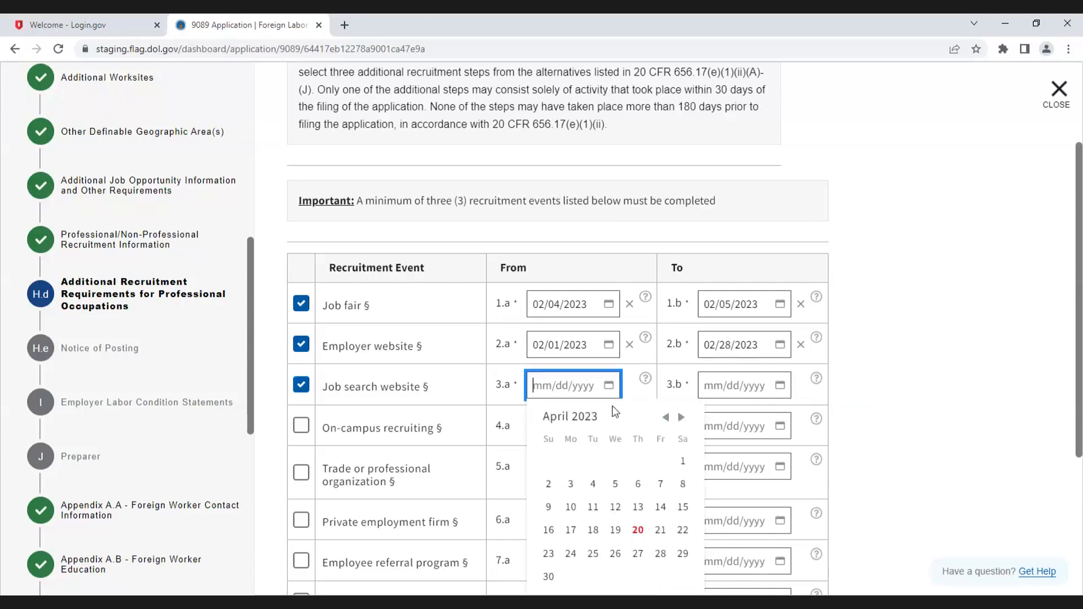
click(667, 417)
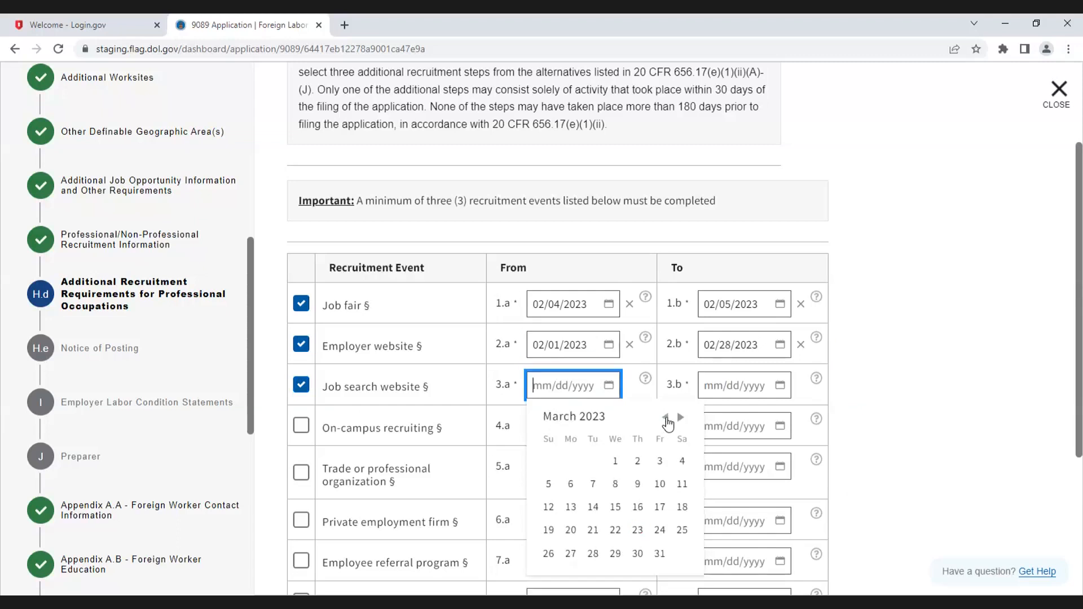
click(639, 463)
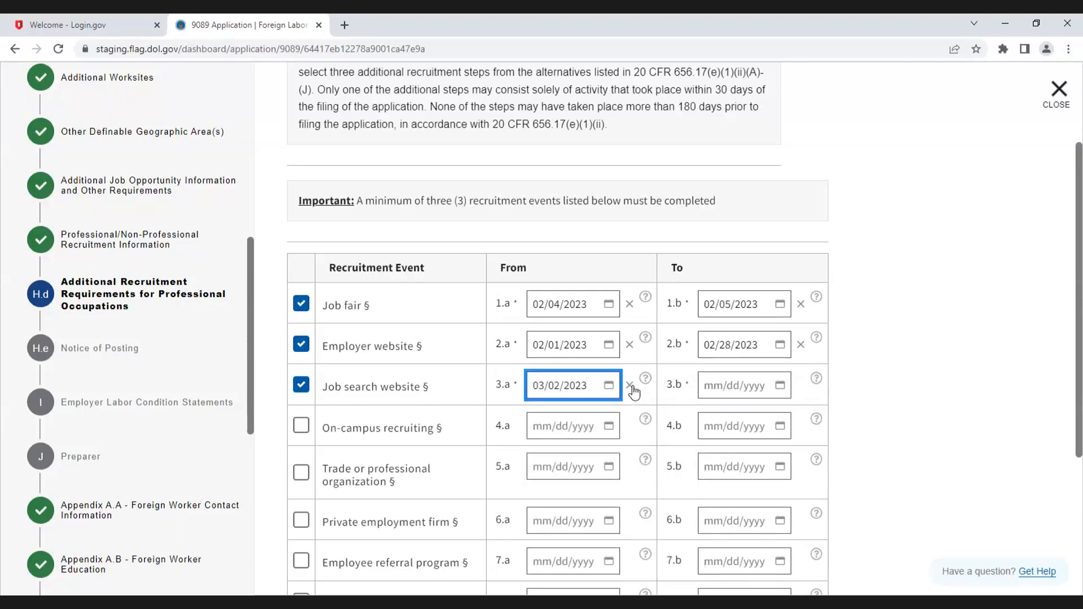
click(631, 386)
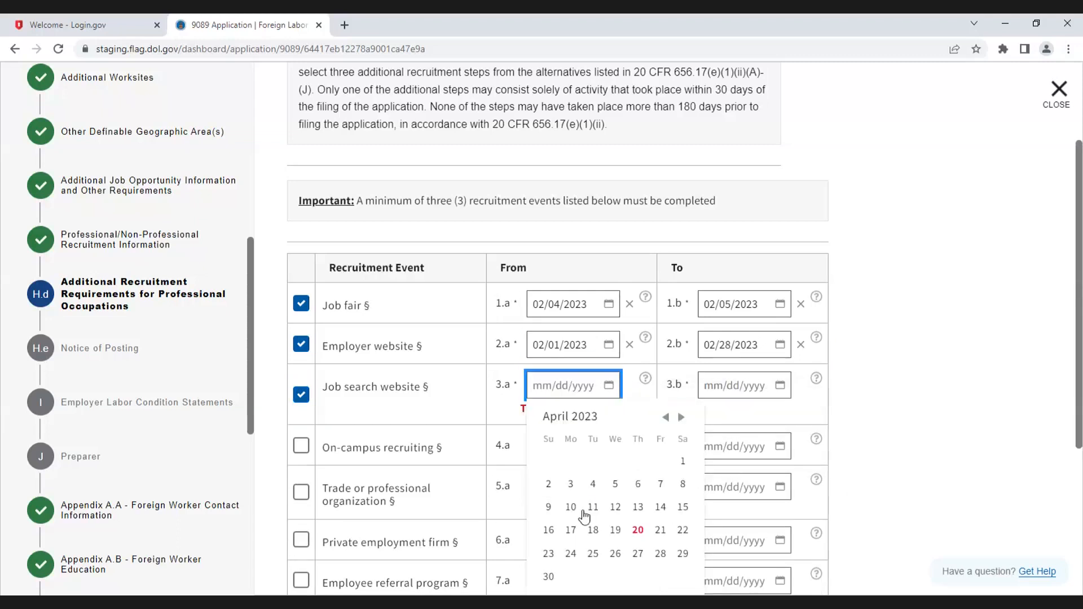
click(665, 418)
click(667, 418)
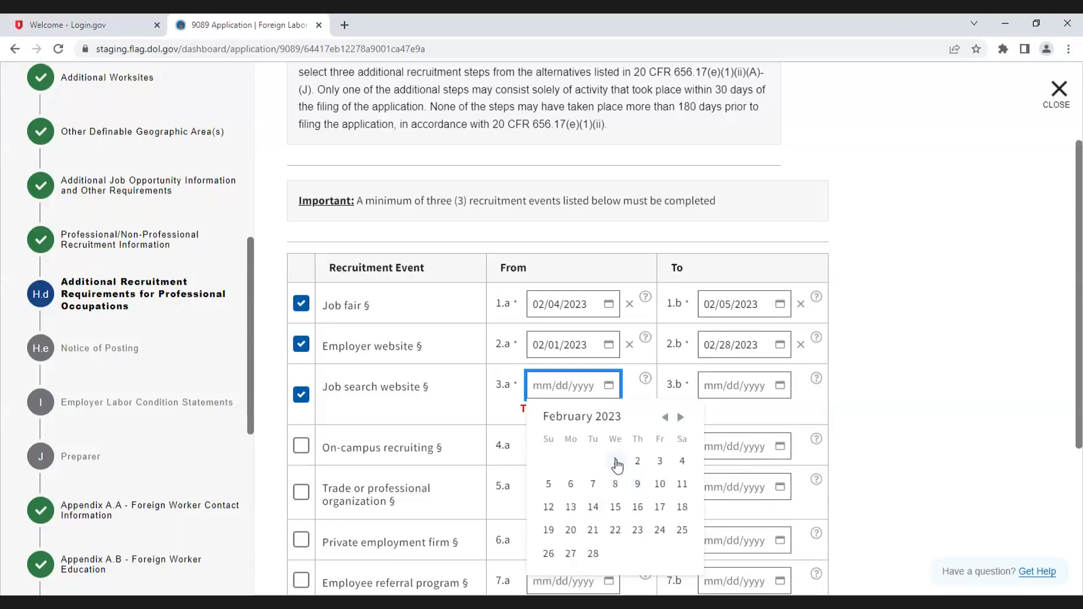
click(616, 462)
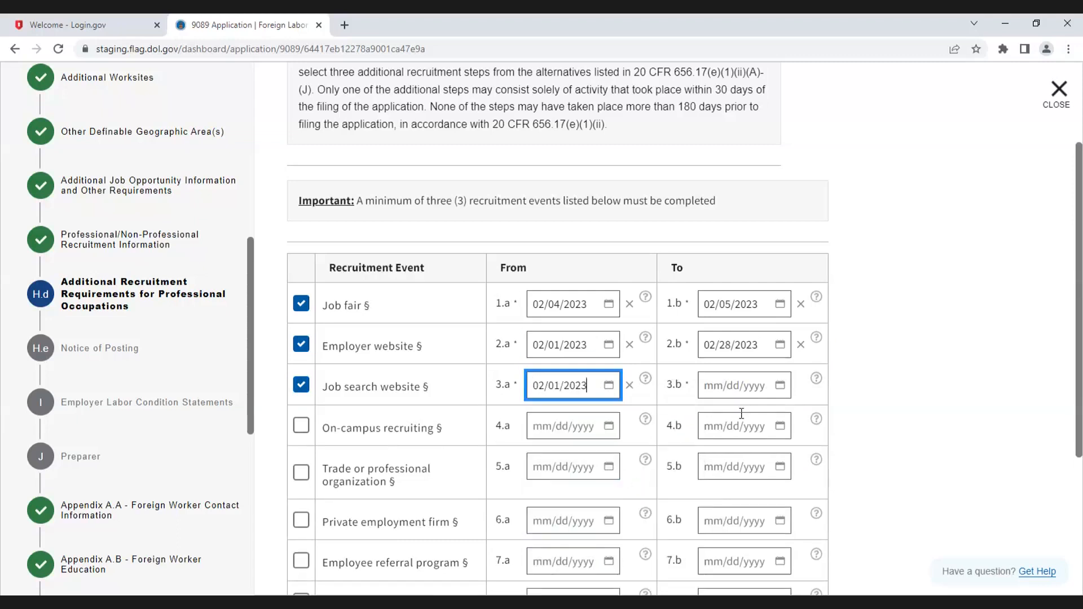
click(766, 385)
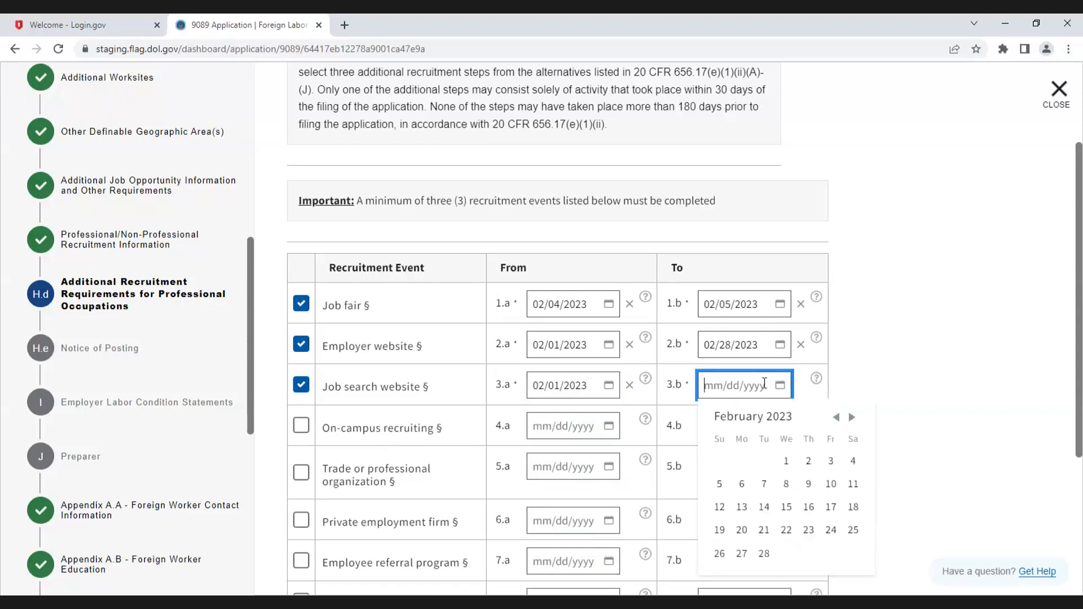
click(764, 554)
scroll(885, 398, down, 2)
scroll(886, 397, down, 2)
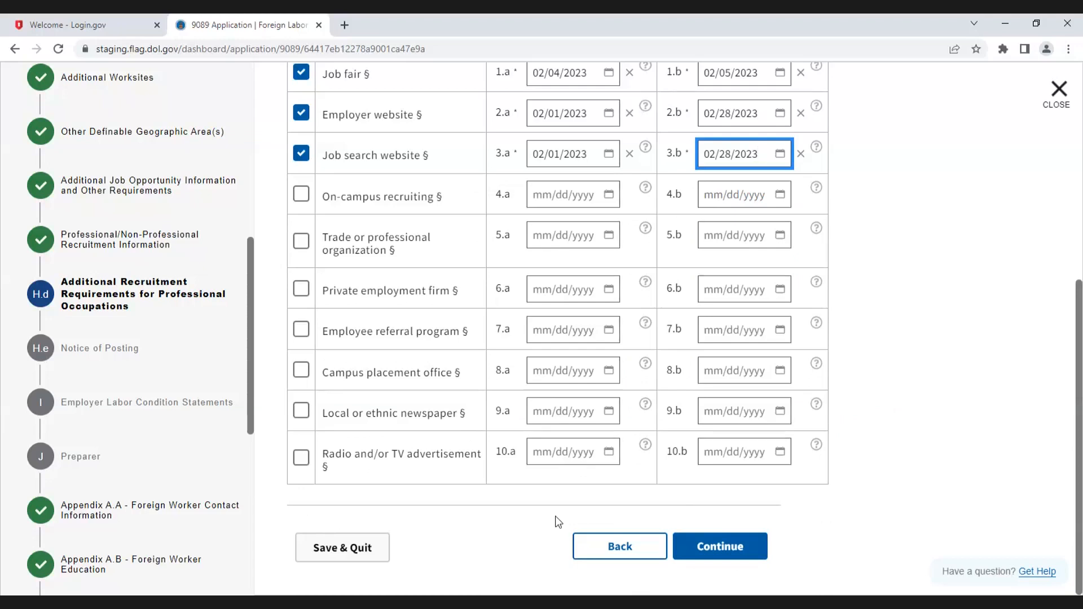
Step: Continue to the Notice of Posting section and review its bargaining representative notice options
click(746, 555)
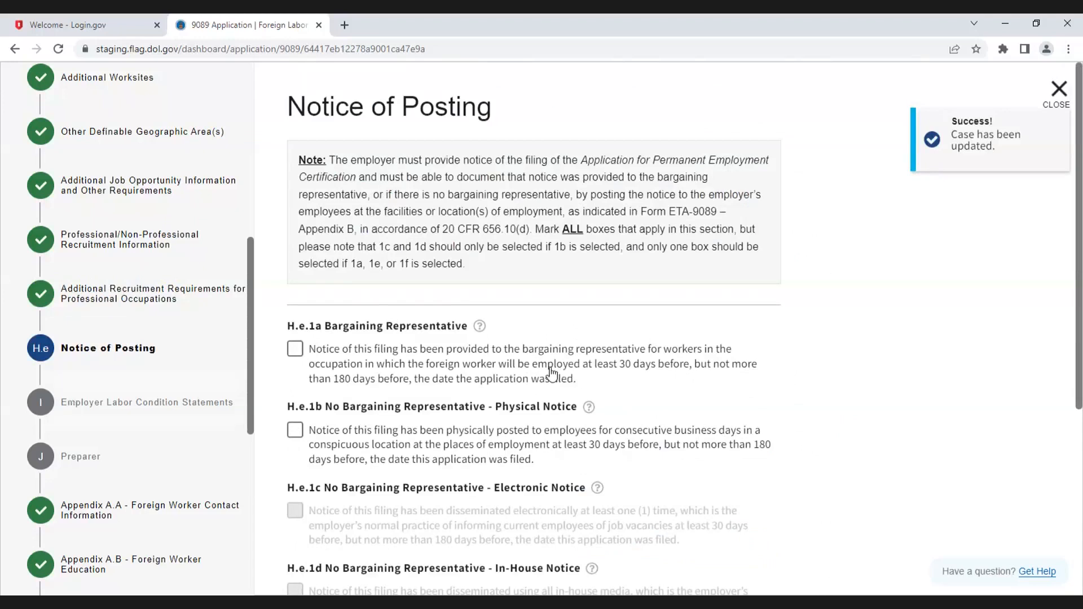
scroll(553, 374, down, 1)
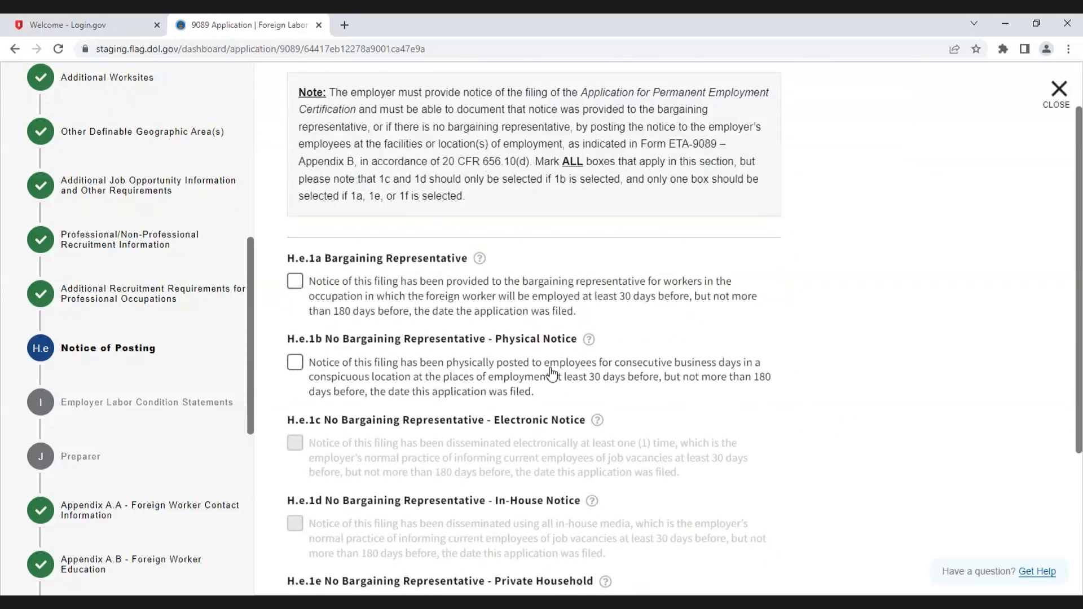
scroll(553, 374, down, 2)
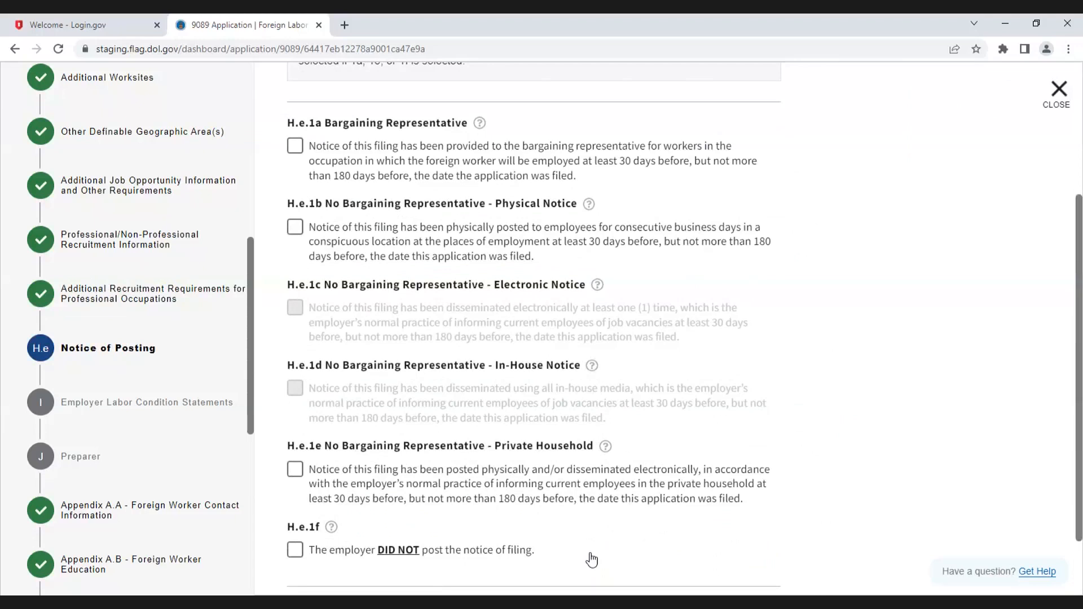
scroll(740, 266, up, 1)
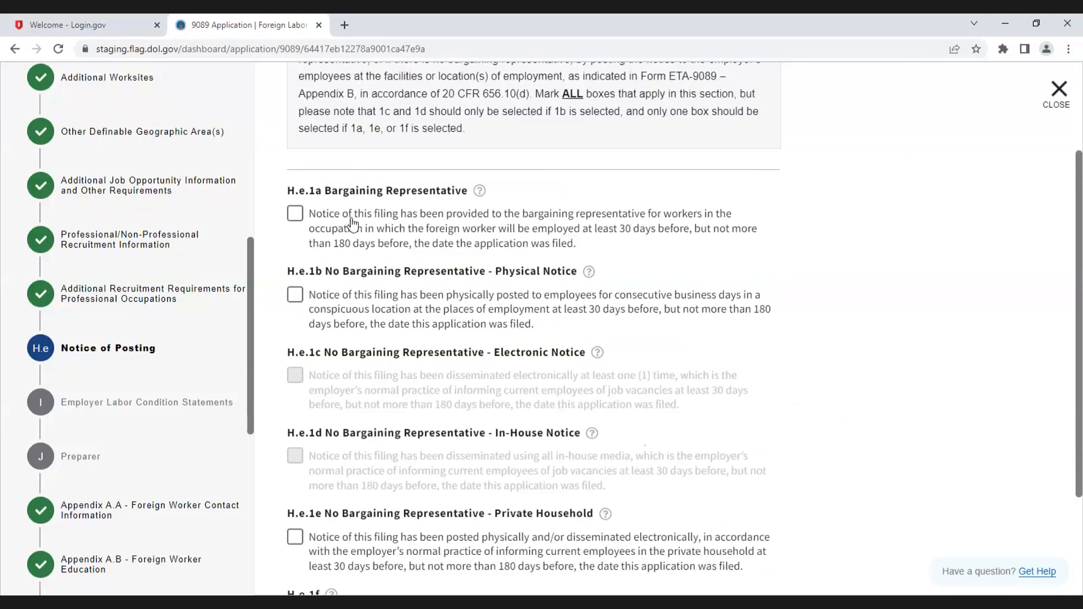
click(295, 214)
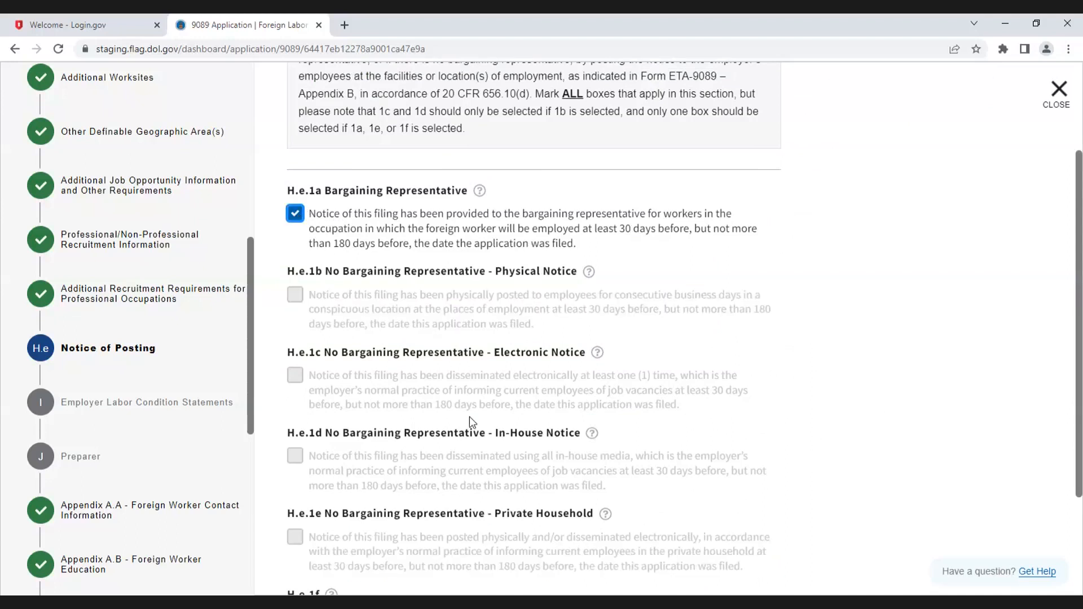
click(295, 213)
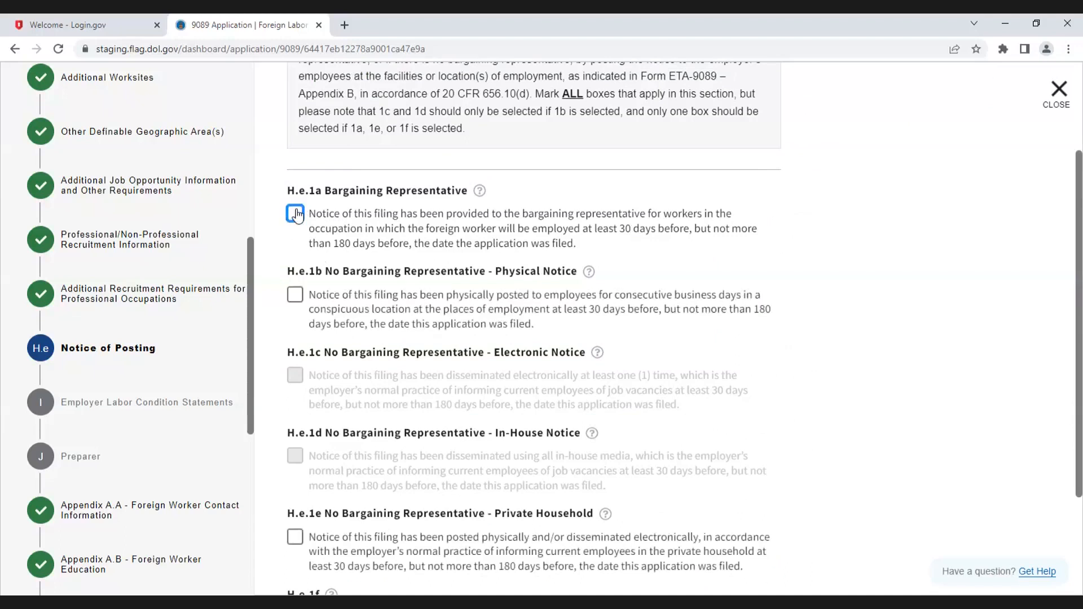
click(295, 295)
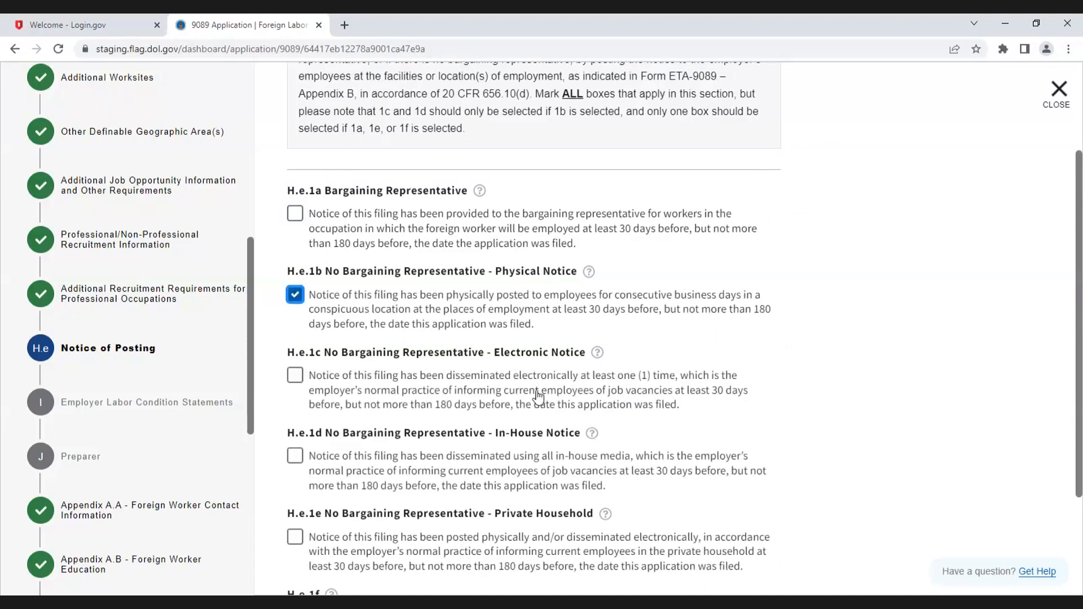
click(346, 381)
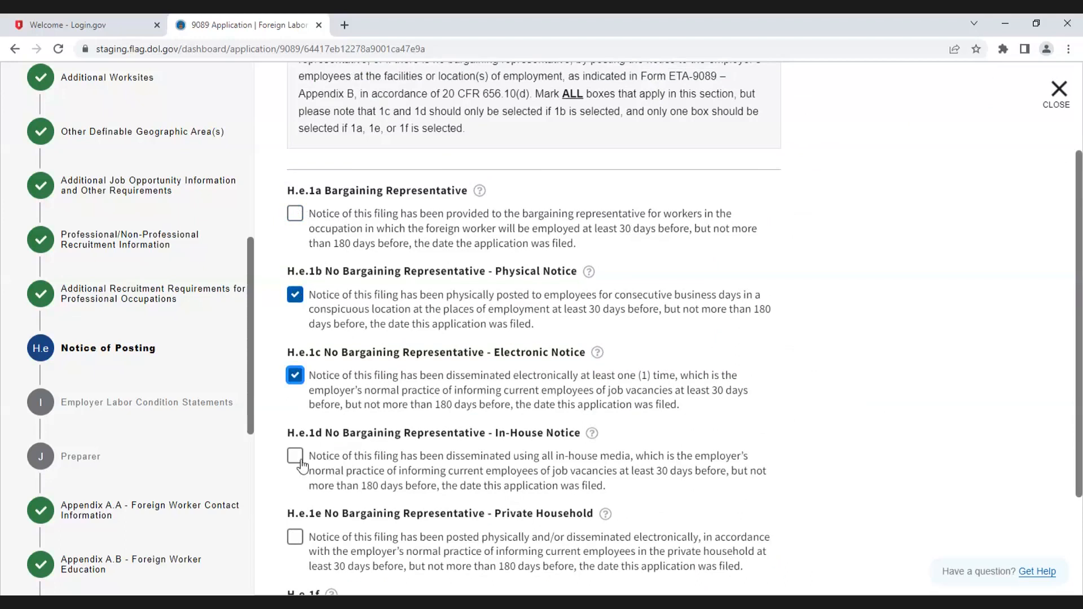
click(313, 496)
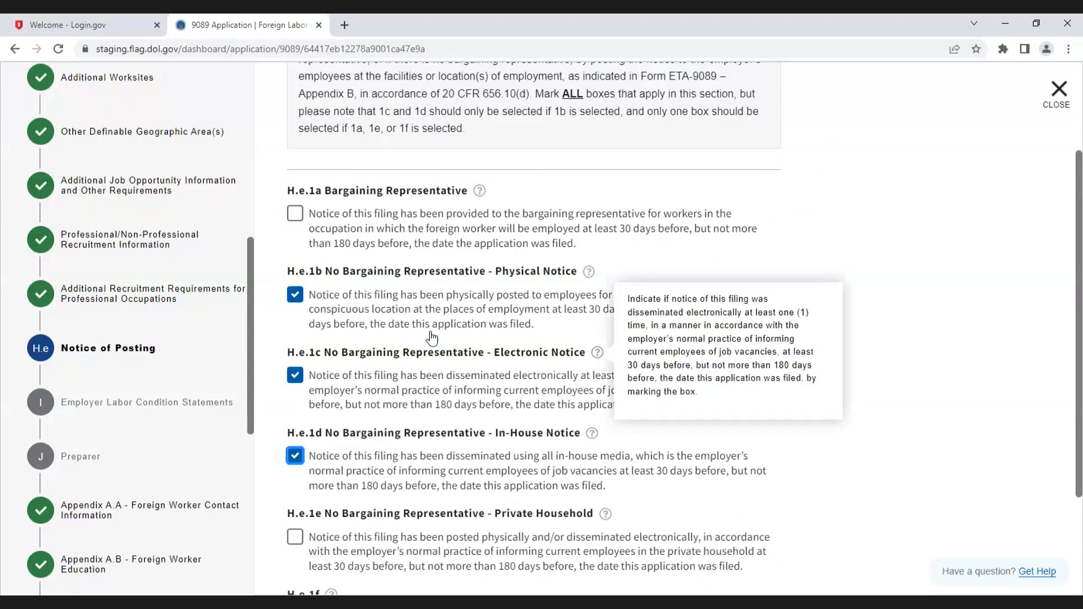
click(295, 456)
click(295, 376)
click(296, 295)
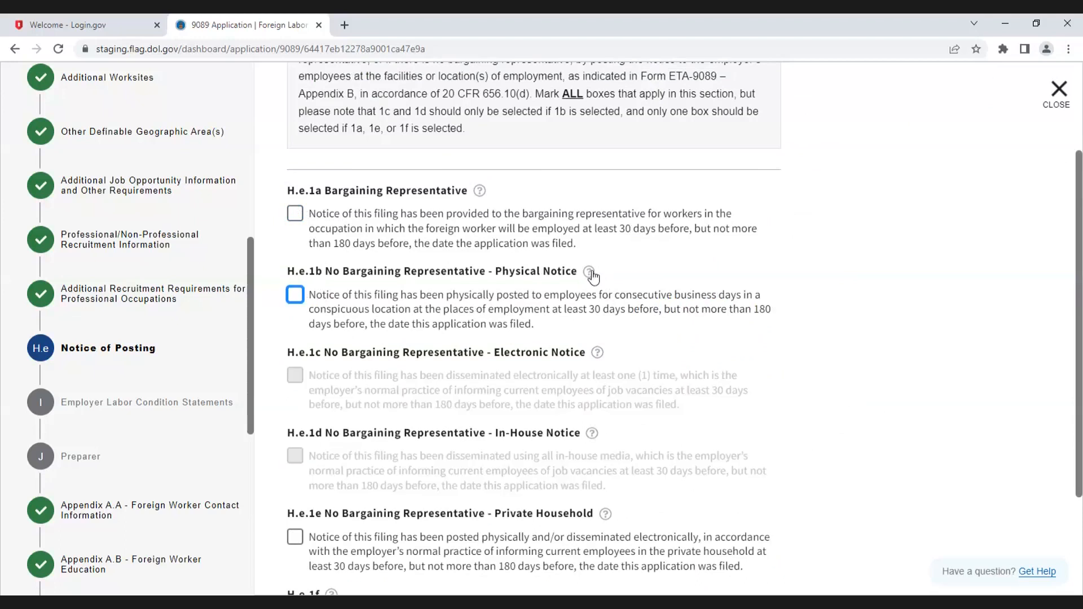
Step: Mark the physical, electronic and in-house notice options under No Bargaining Representative, then continue to the next section
mouse_move(590, 276)
click(295, 294)
click(295, 375)
click(362, 451)
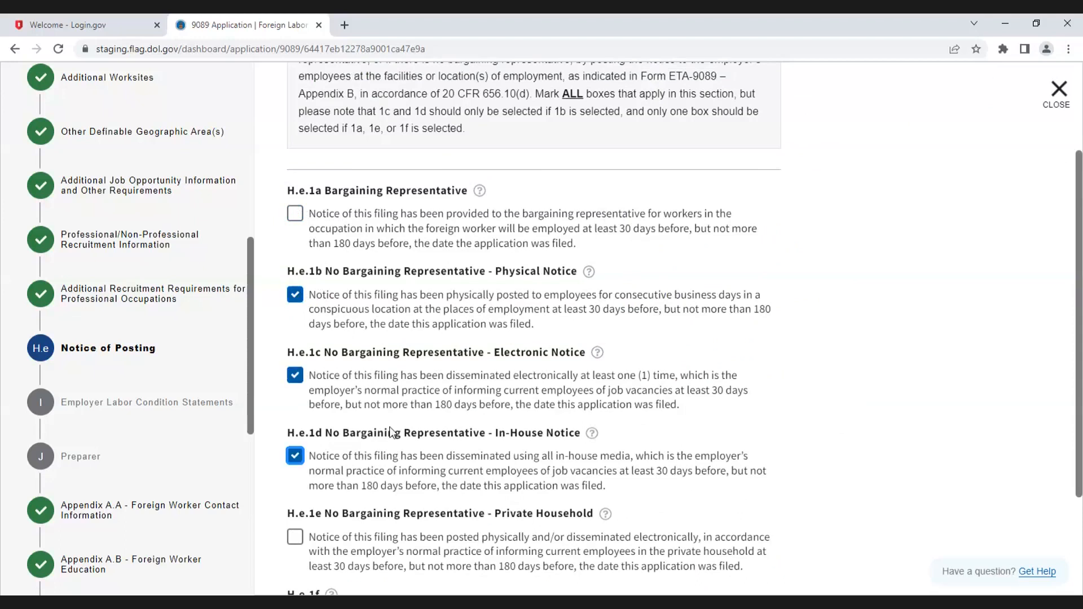
scroll(433, 408, down, 3)
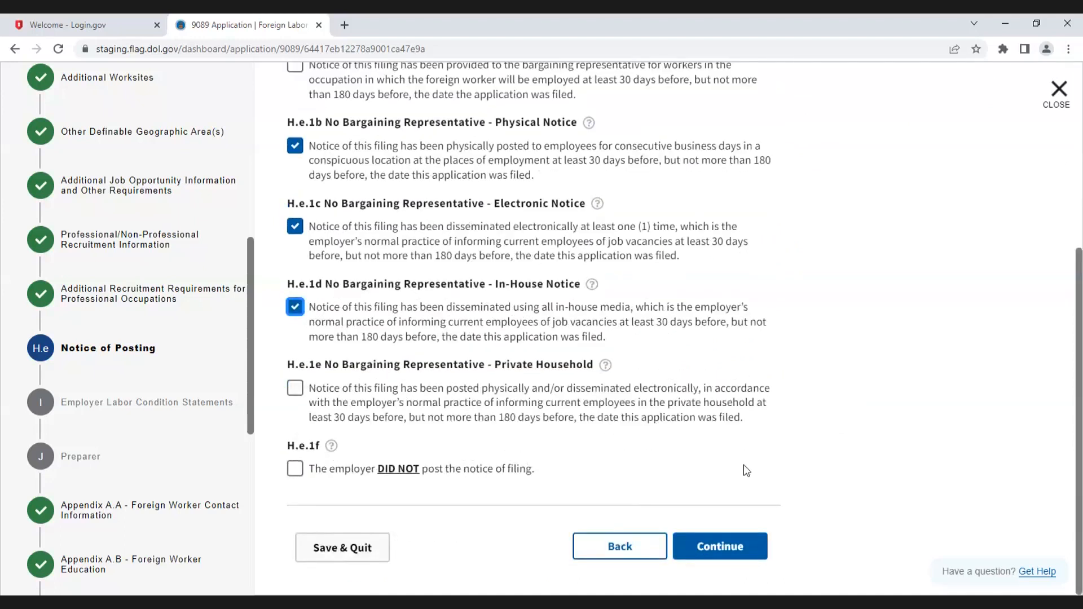
click(738, 550)
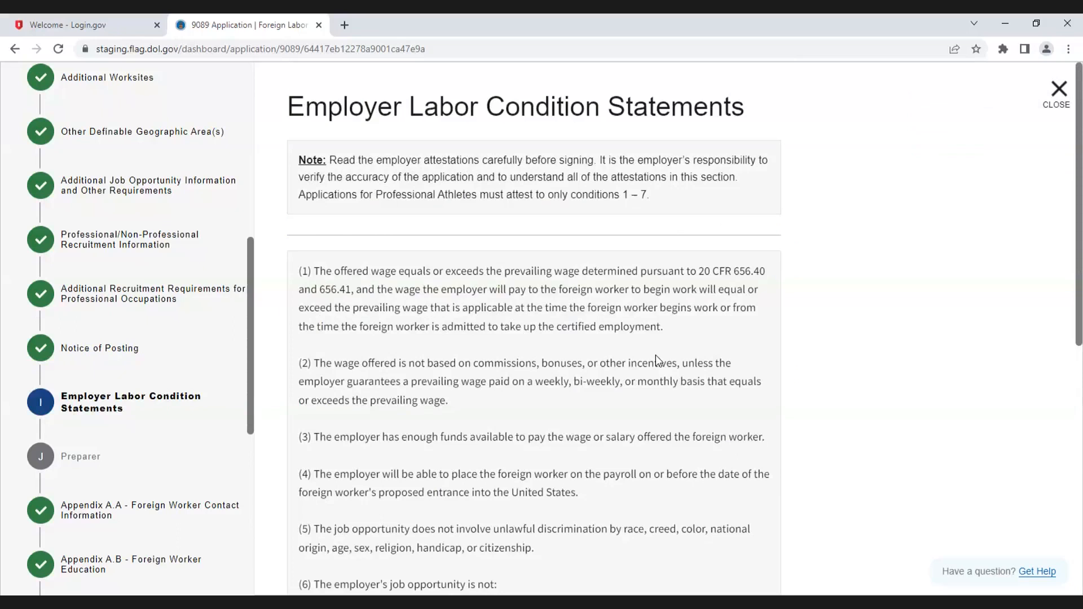
Step: Certify compliance with the Employer Labor Condition Statements and continue to the Preparer section
scroll(656, 356, down, 2)
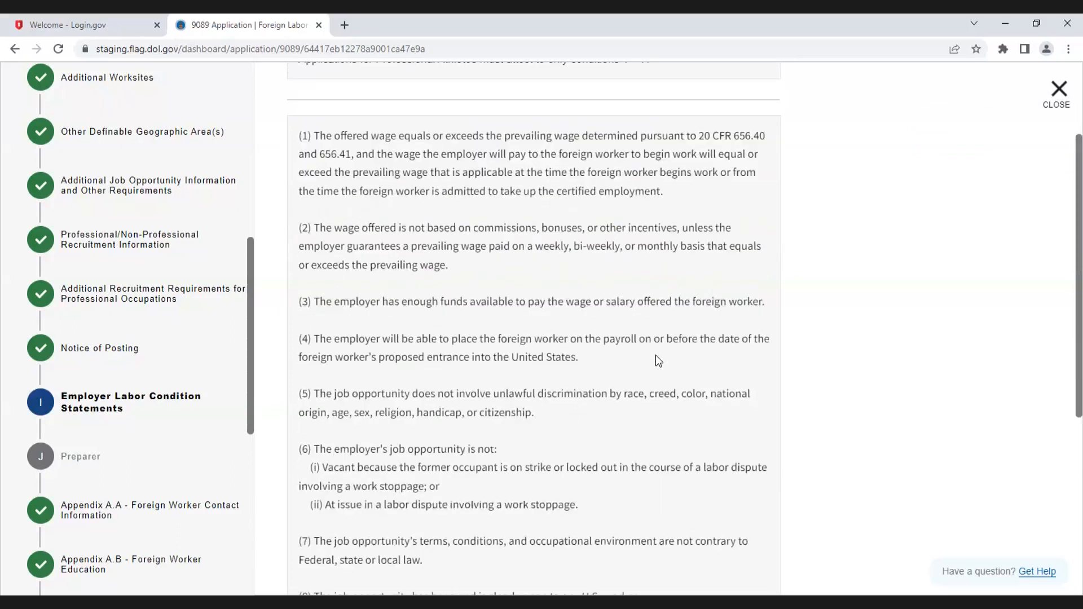
scroll(655, 354, down, 5)
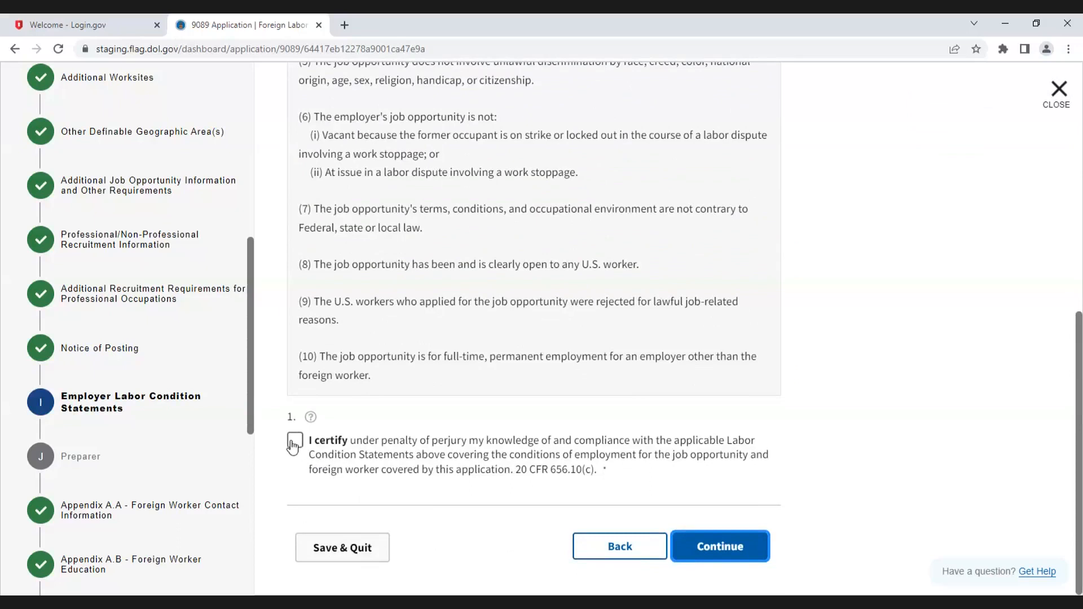
click(295, 441)
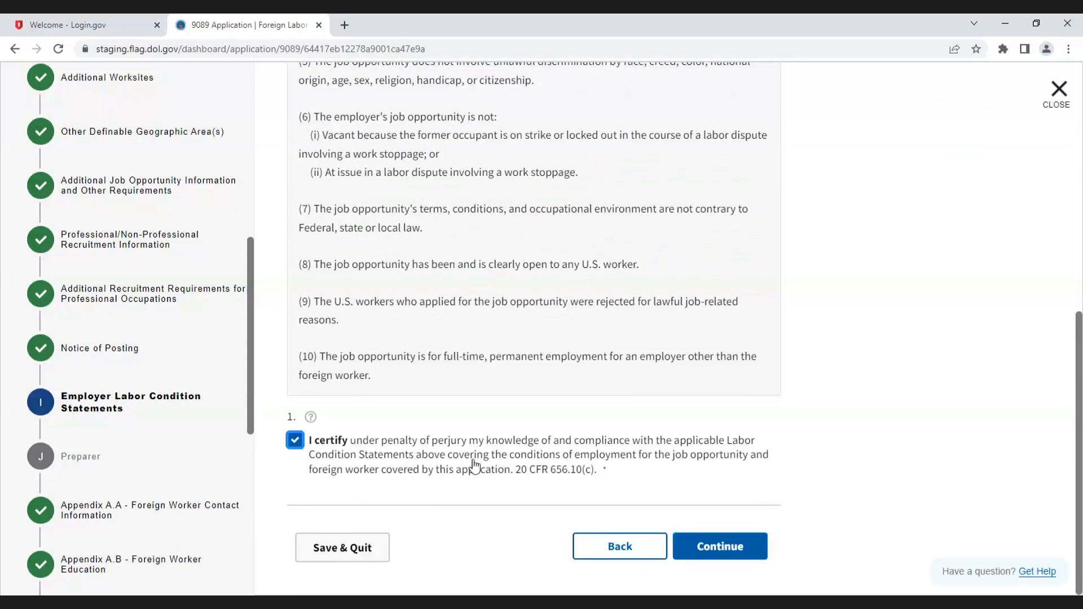
click(741, 548)
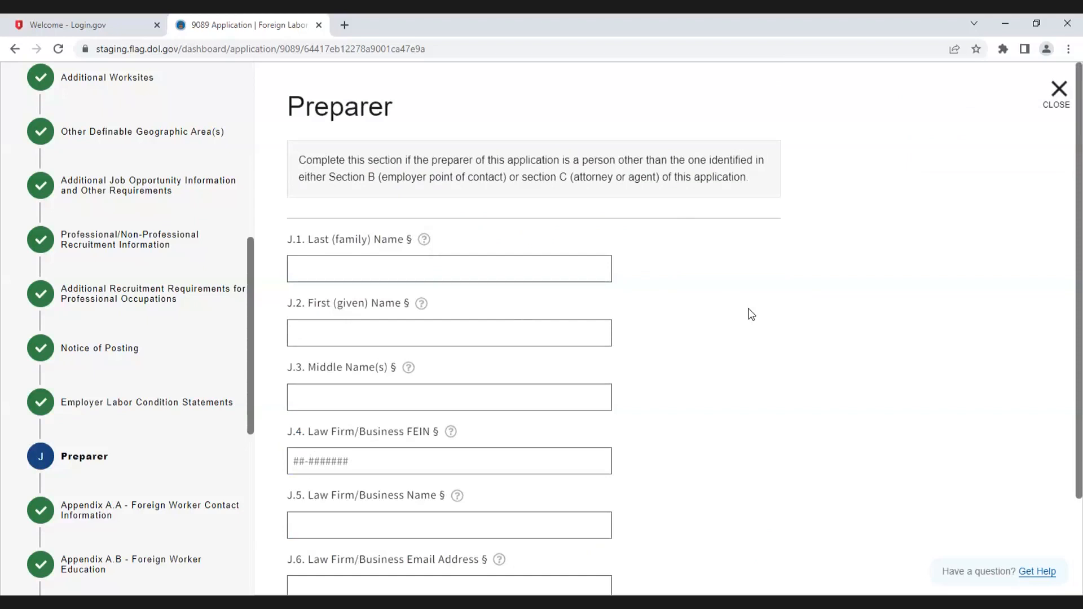
Step: Continue past the Preparer section and jump to Appendix D - Special Recruitment for College and University Teachers
scroll(750, 313, down, 3)
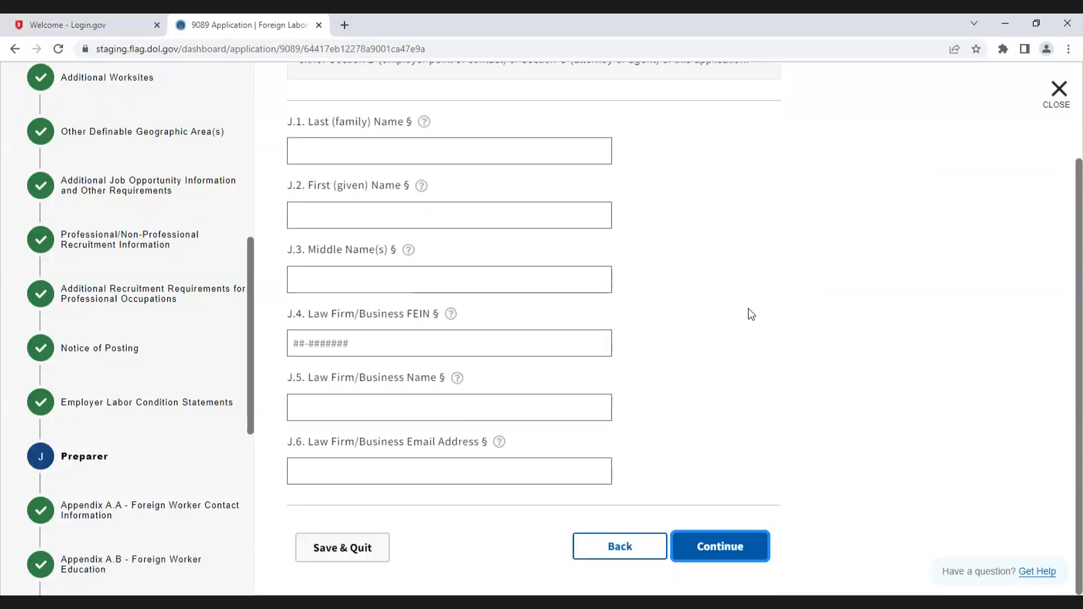
click(718, 556)
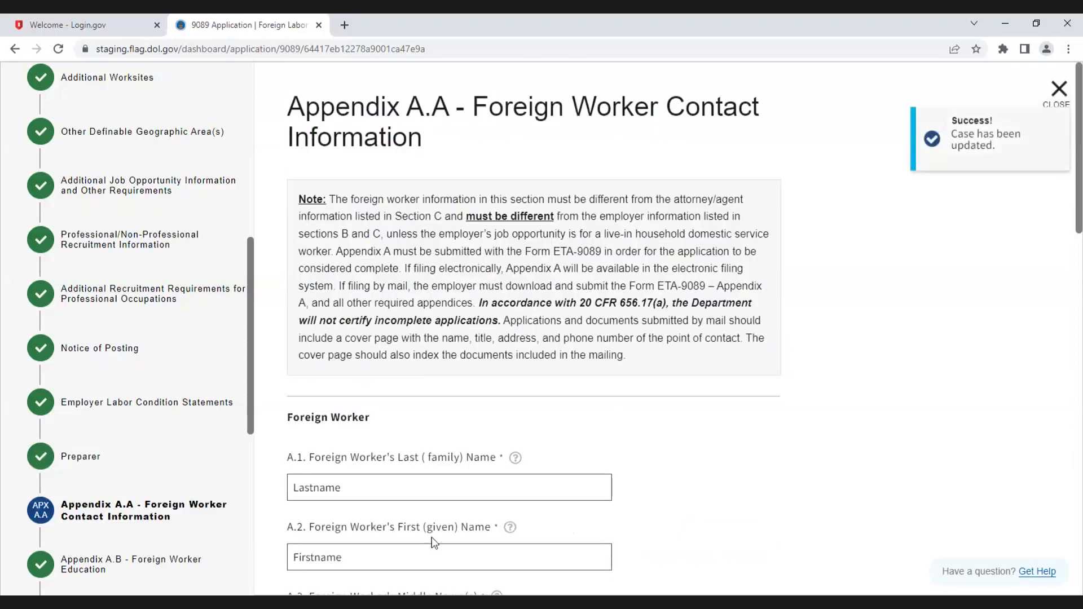
scroll(138, 364, down, 3)
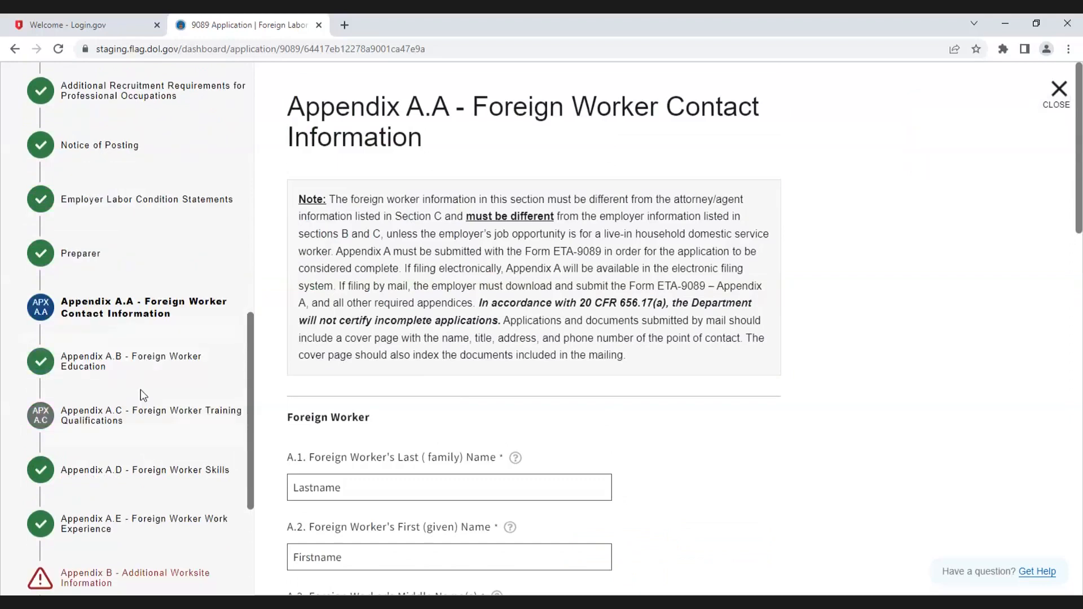
scroll(140, 389, down, 1)
scroll(141, 395, down, 3)
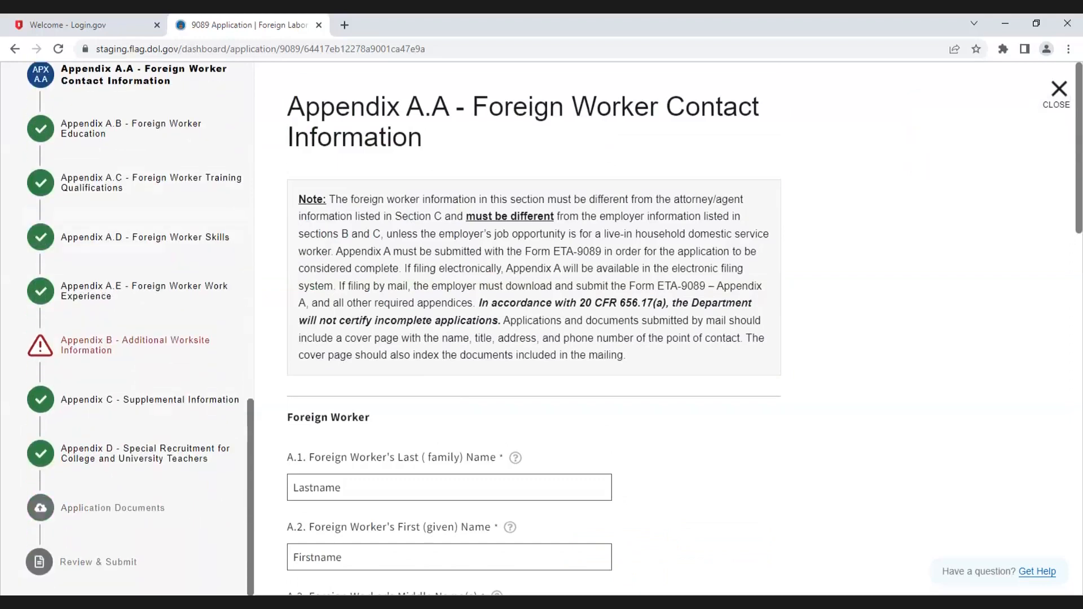
click(147, 458)
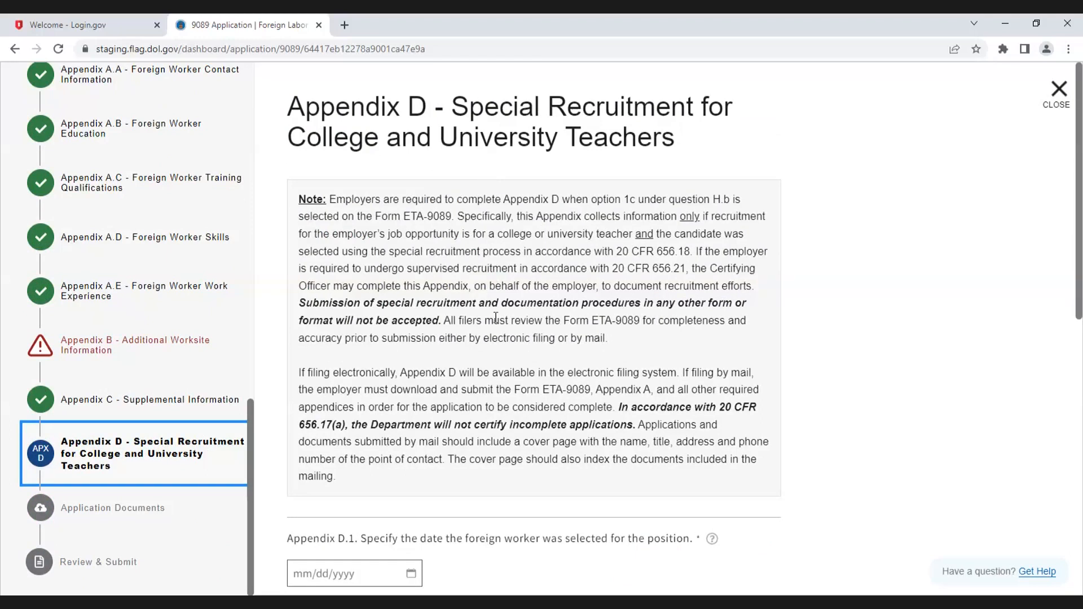
Step: Continue from Appendix D without entering publication details to the Application Documents section
scroll(524, 249, down, 6)
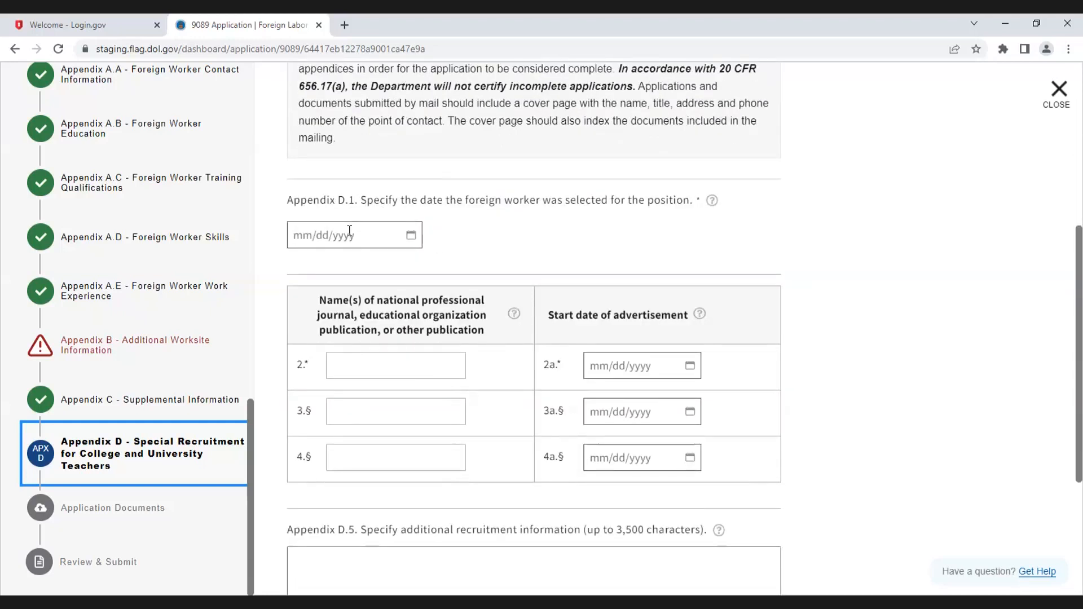
click(388, 365)
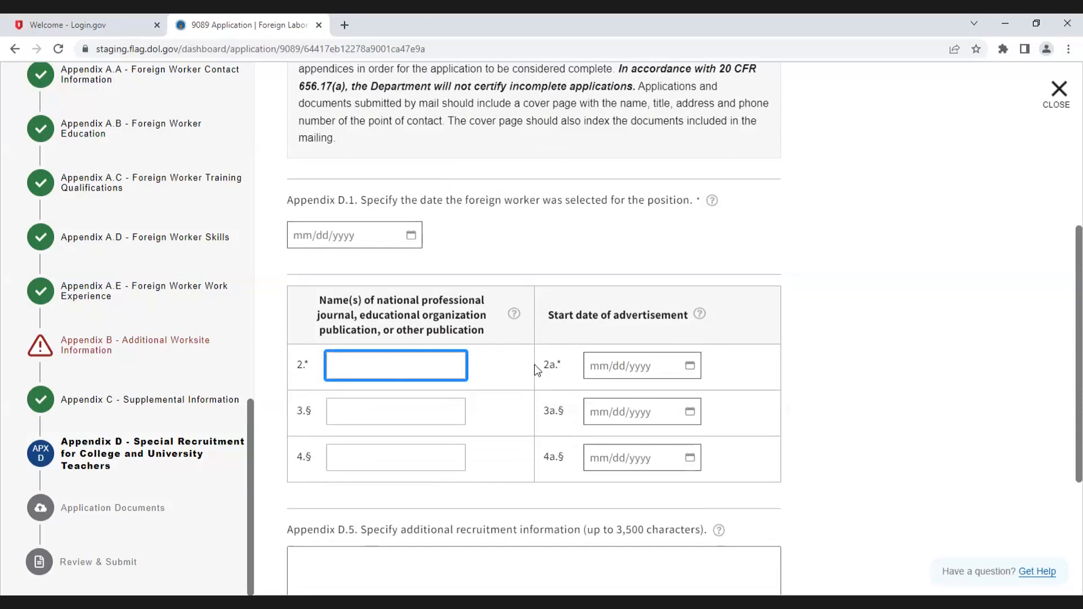
scroll(534, 364, down, 4)
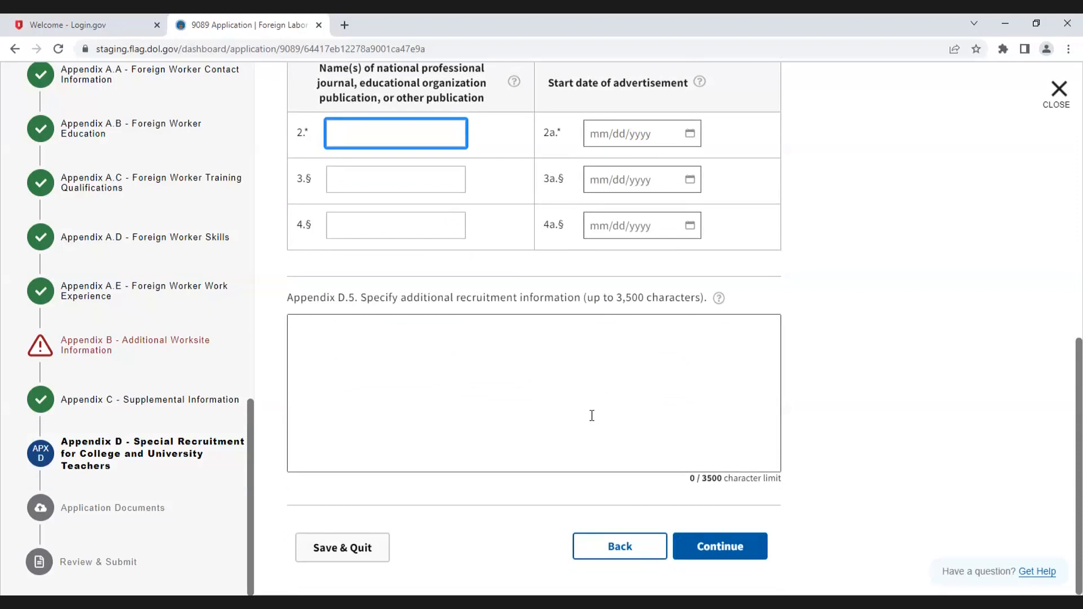
scroll(591, 416, up, 5)
scroll(592, 413, down, 5)
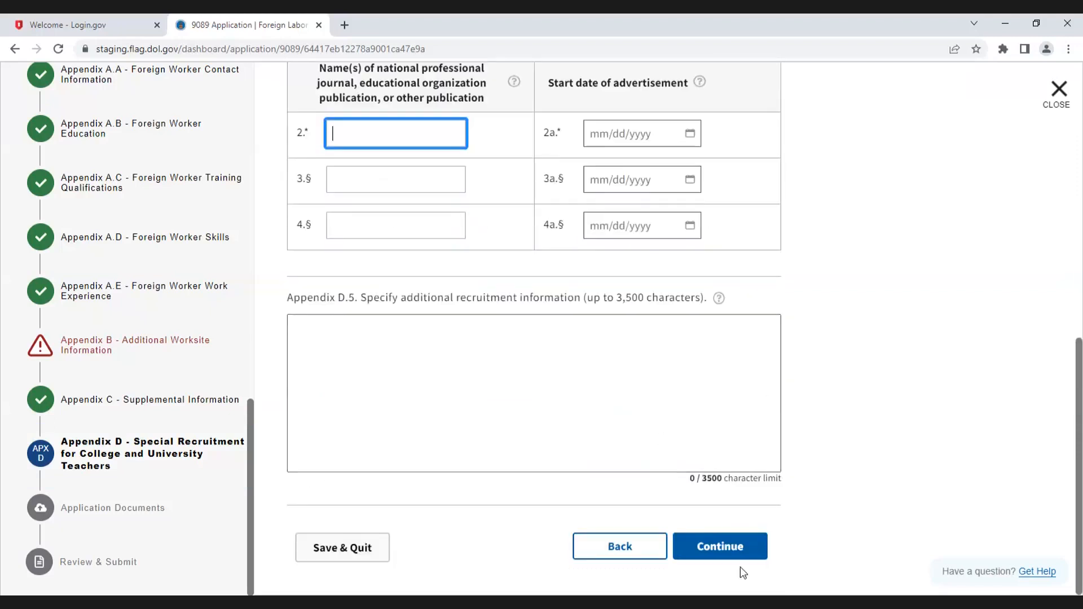
click(733, 546)
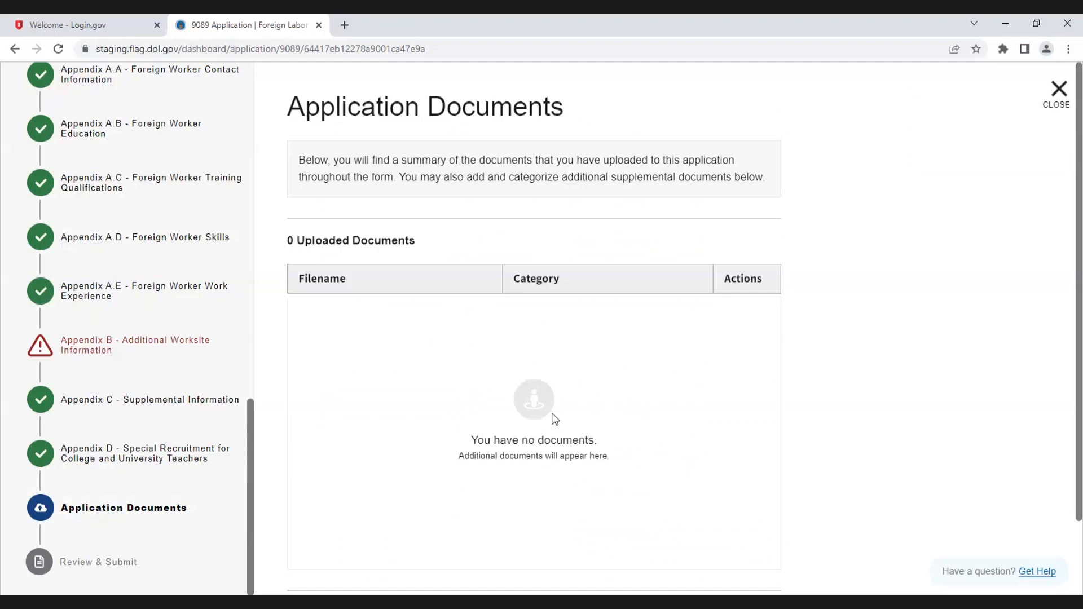
Step: Continue to the Review & Submit page and examine the listed submission errors
scroll(554, 418, down, 3)
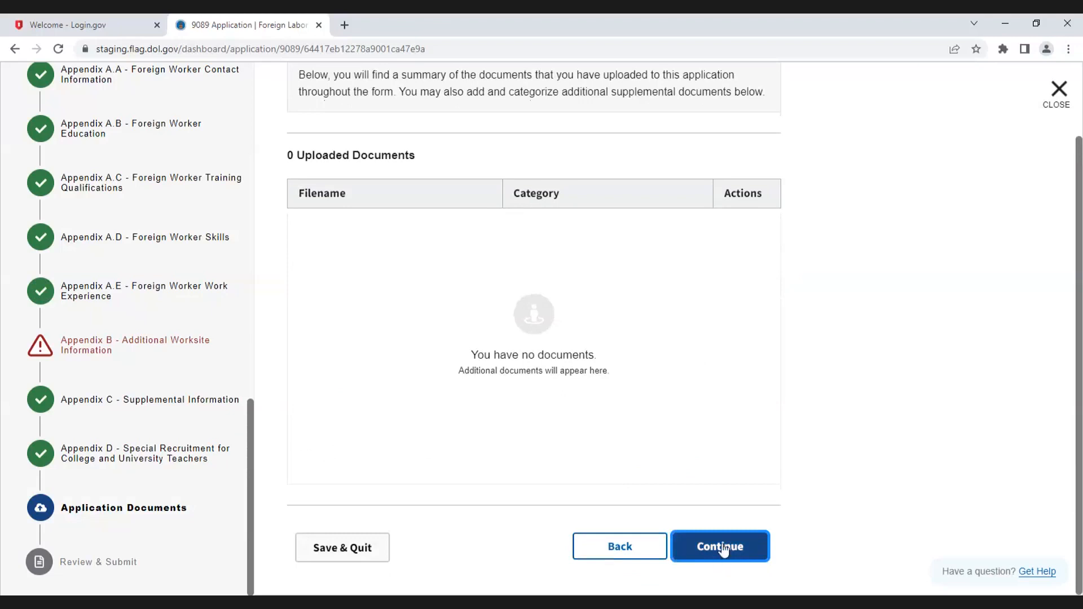
click(722, 547)
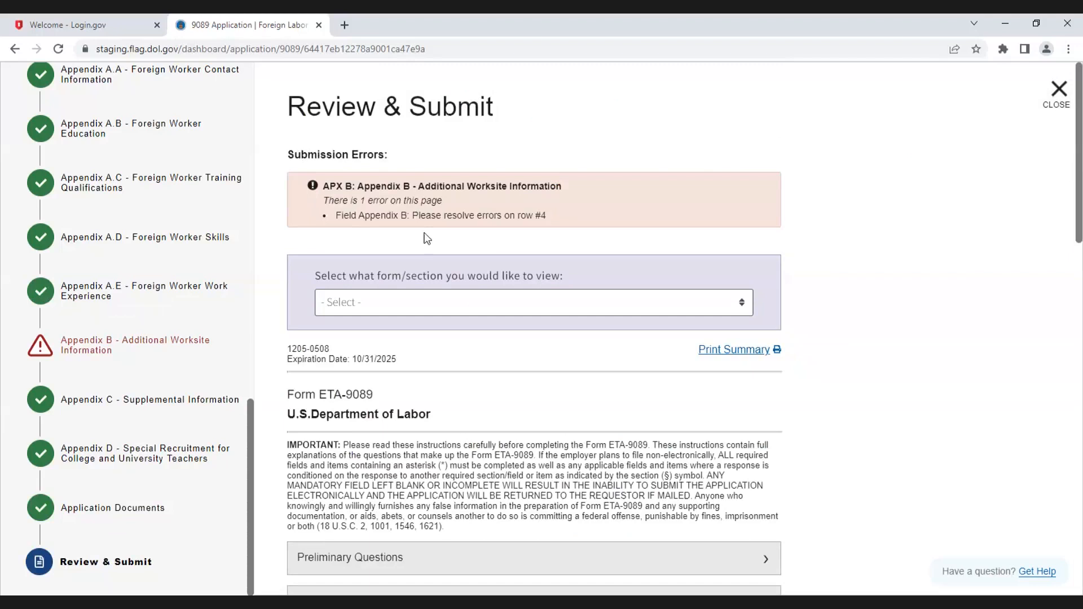
scroll(757, 496, down, 20)
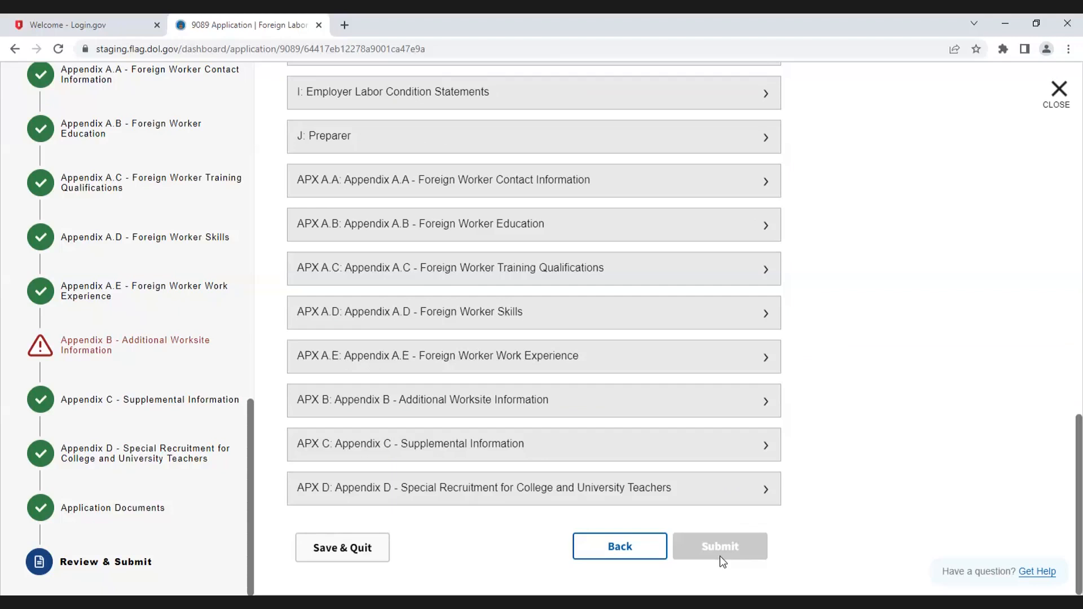
scroll(695, 495, up, 15)
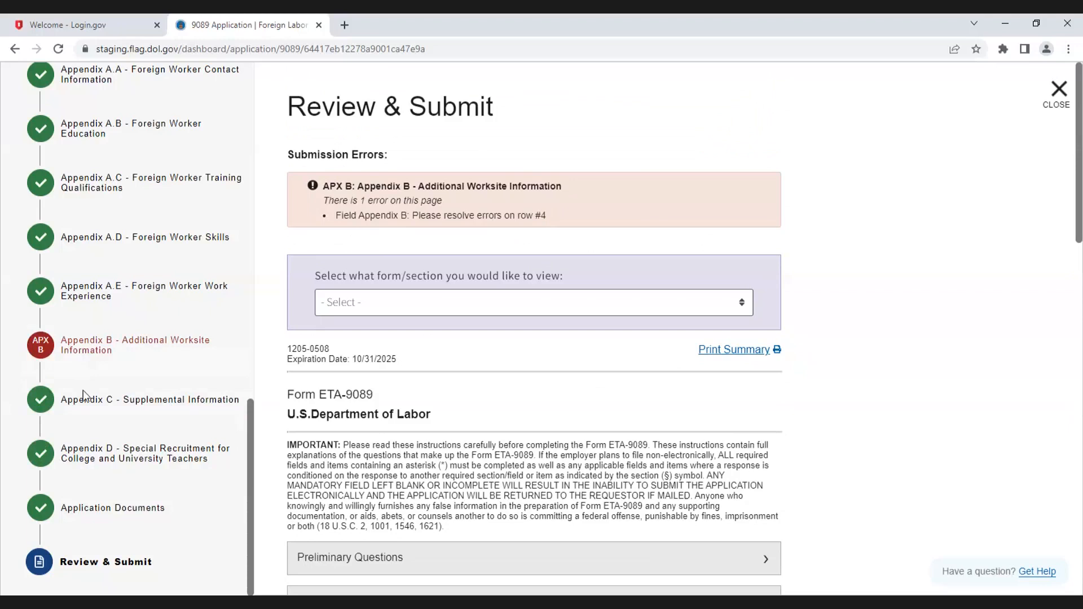
Step: Open Appendix B, set the county of worksite row 4 (Virginia) to FAIRFAX, and continue
click(94, 350)
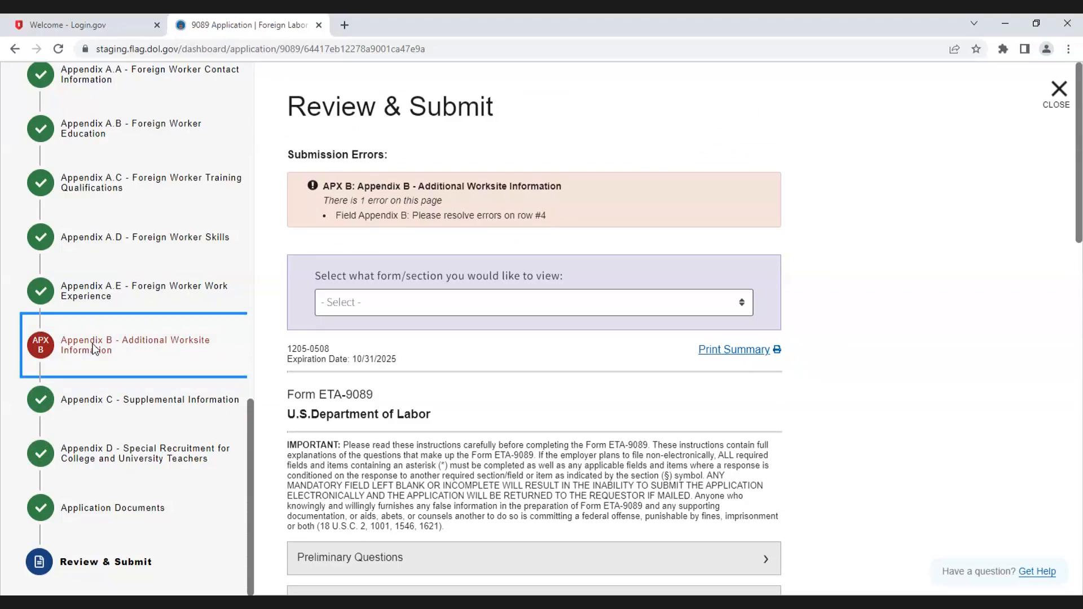
double_click(94, 350)
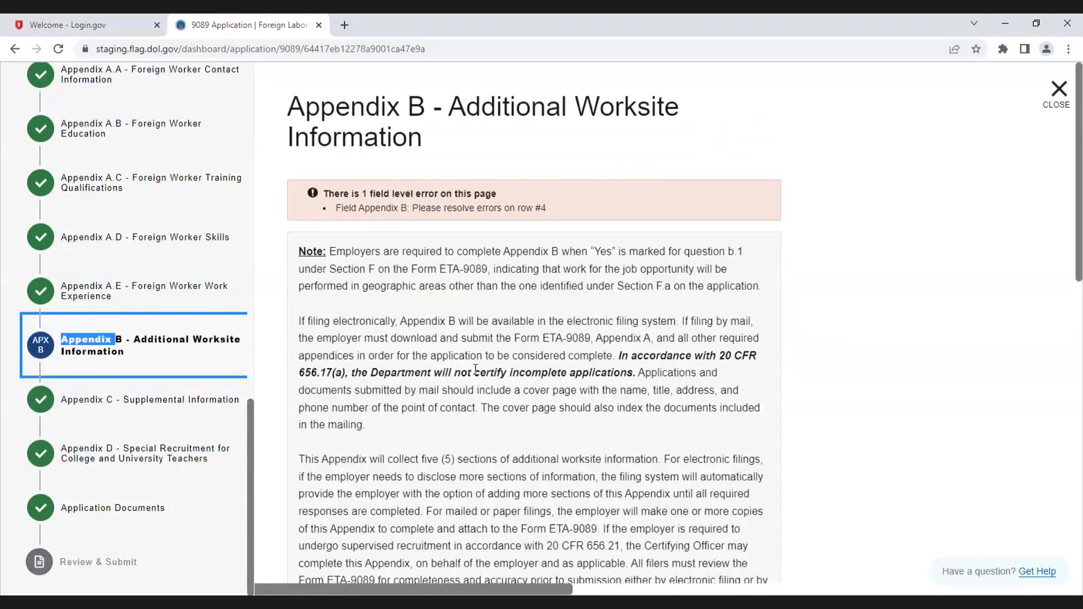
scroll(476, 369, down, 10)
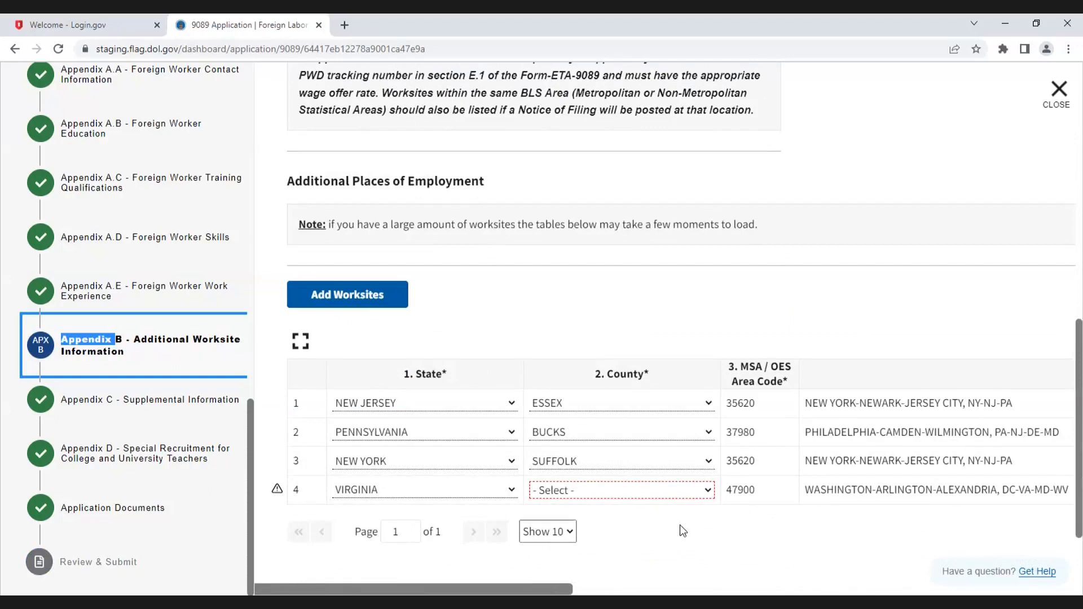
click(709, 490)
click(608, 284)
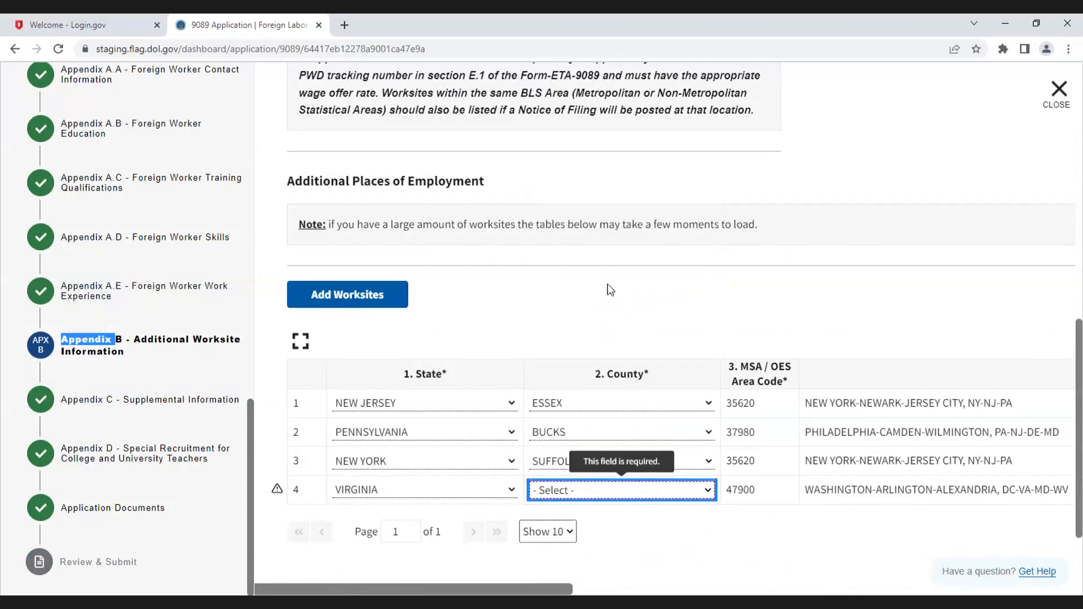
scroll(796, 522, down, 2)
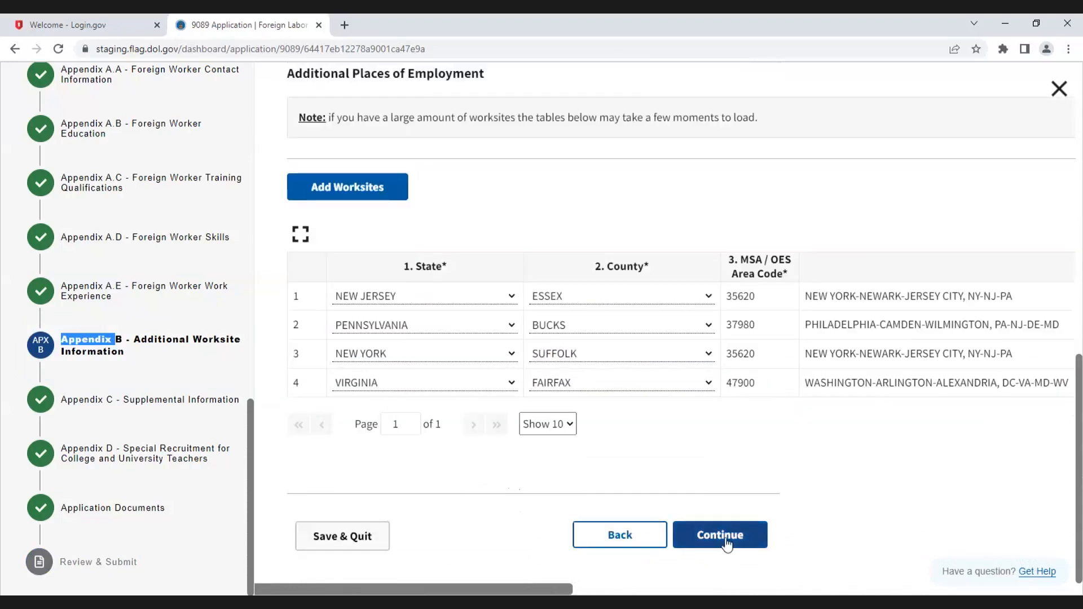
click(726, 540)
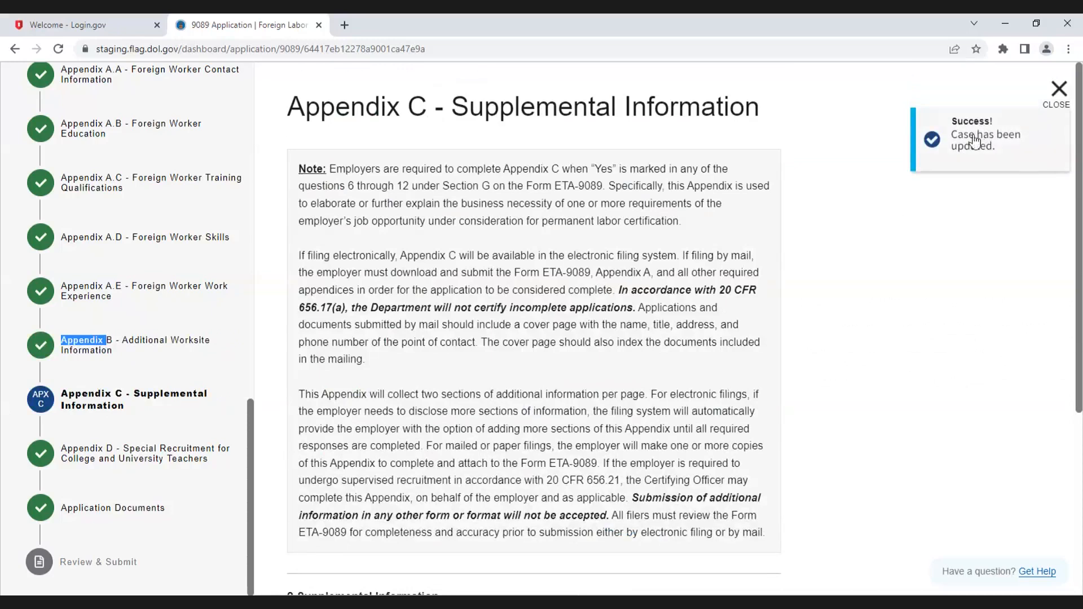
Step: Return to the Review & Submit page and read through the list of blank fields to be populated with N/A or 0
click(107, 564)
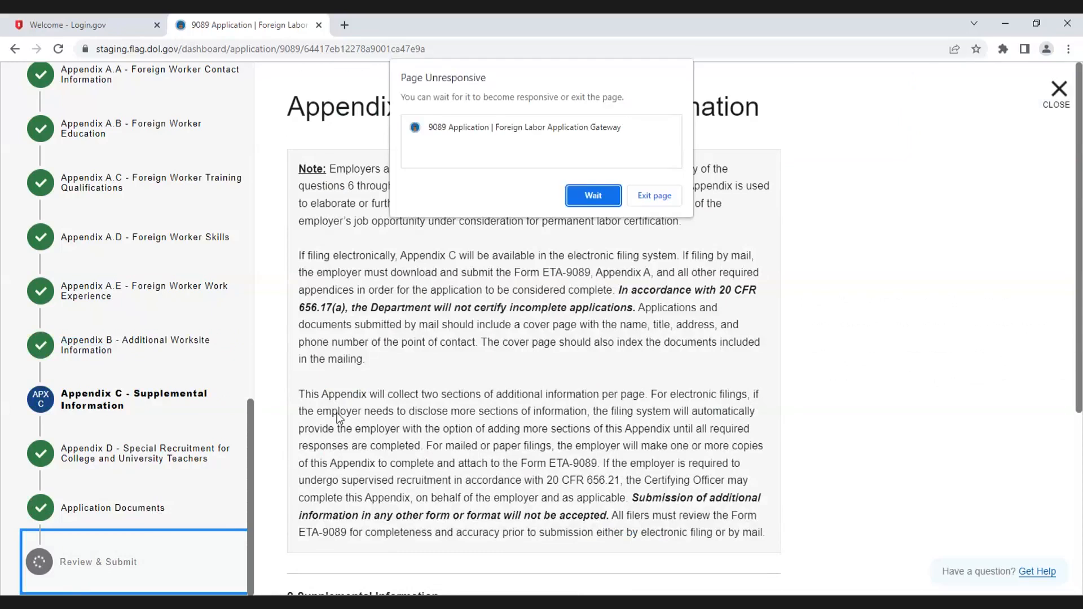
click(594, 198)
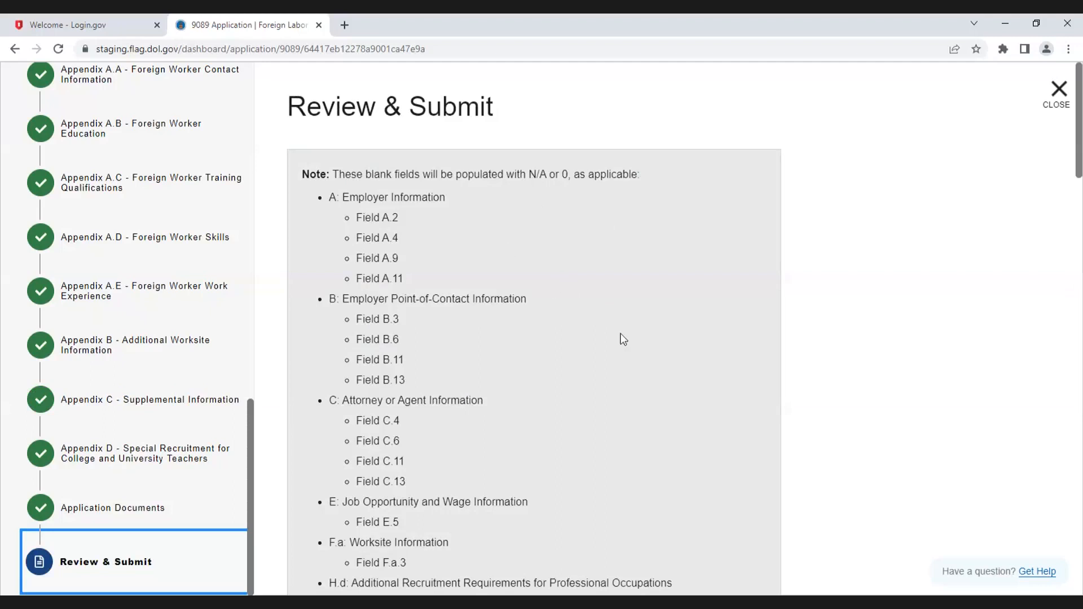
scroll(557, 279, down, 1)
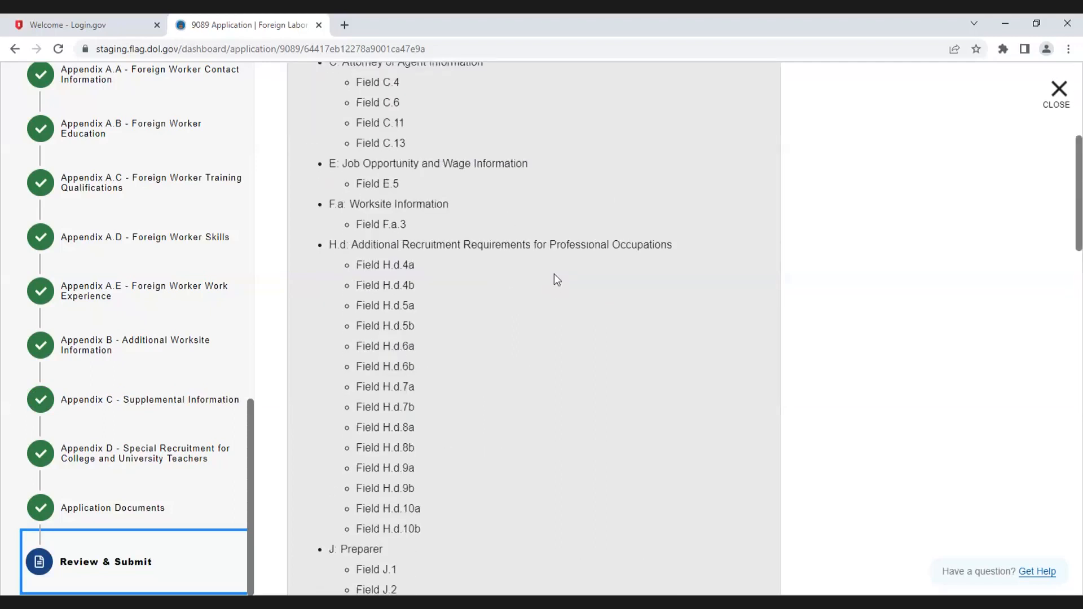
scroll(556, 279, down, 5)
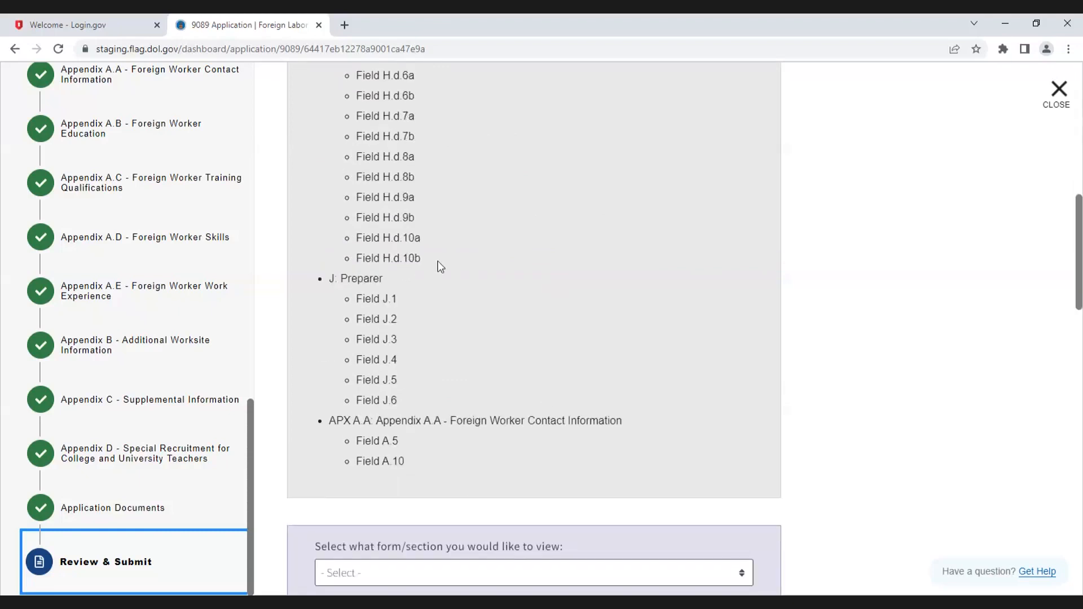
scroll(625, 338, up, 5)
scroll(629, 344, up, 5)
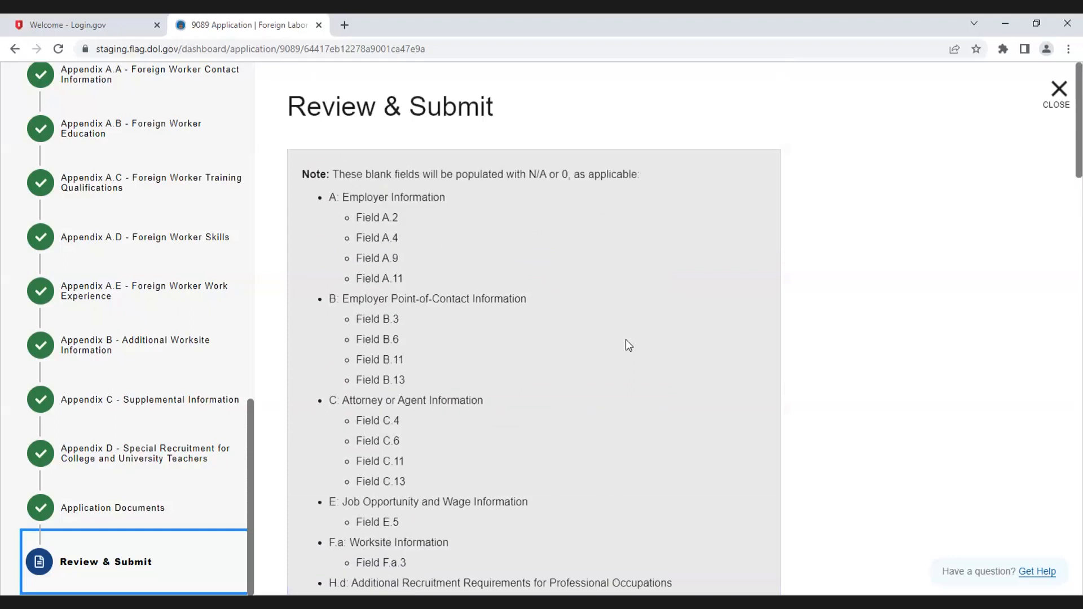
scroll(629, 345, down, 15)
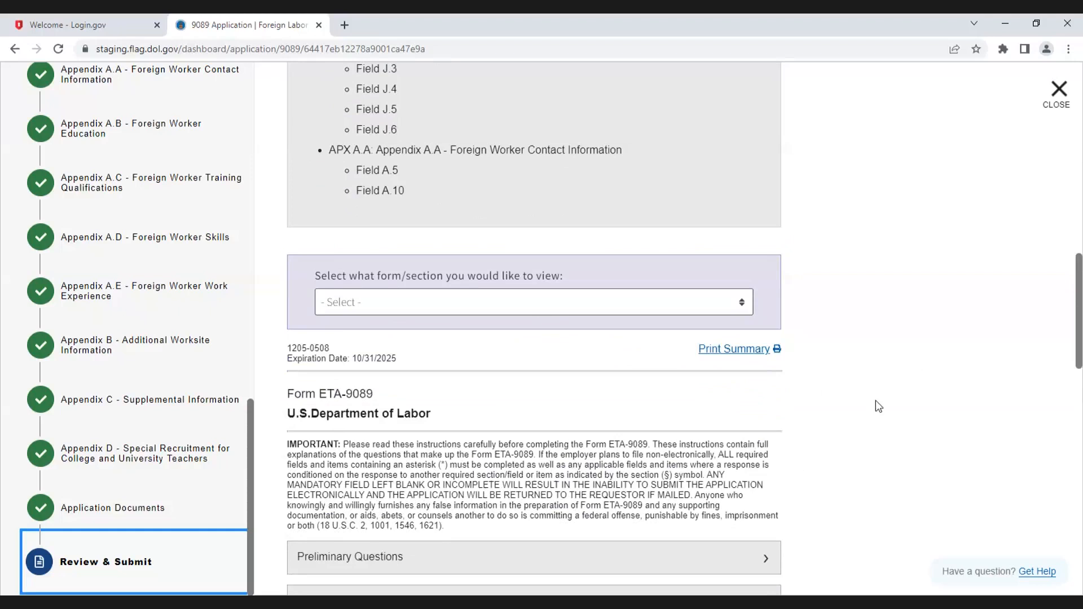
scroll(490, 418, down, 5)
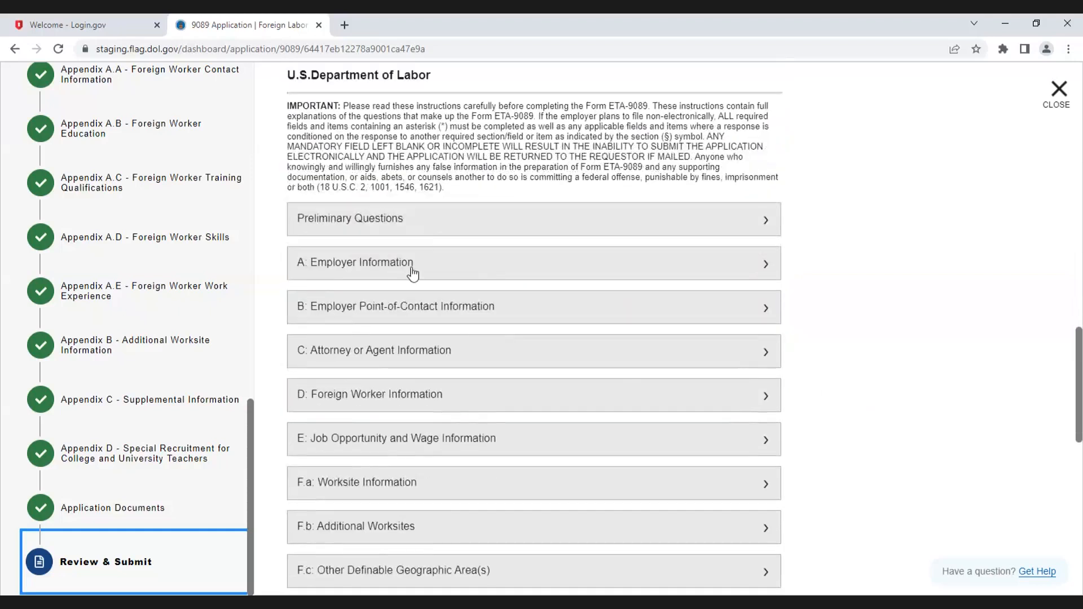
Step: Expand and collapse the Employer Information section of the summary to review its entries
click(399, 272)
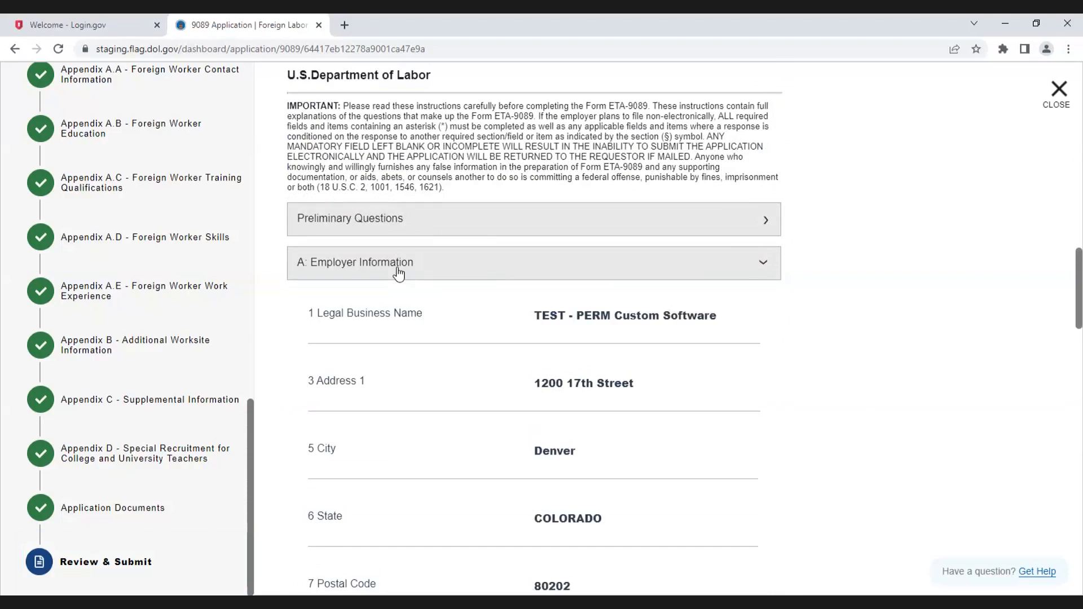
click(764, 265)
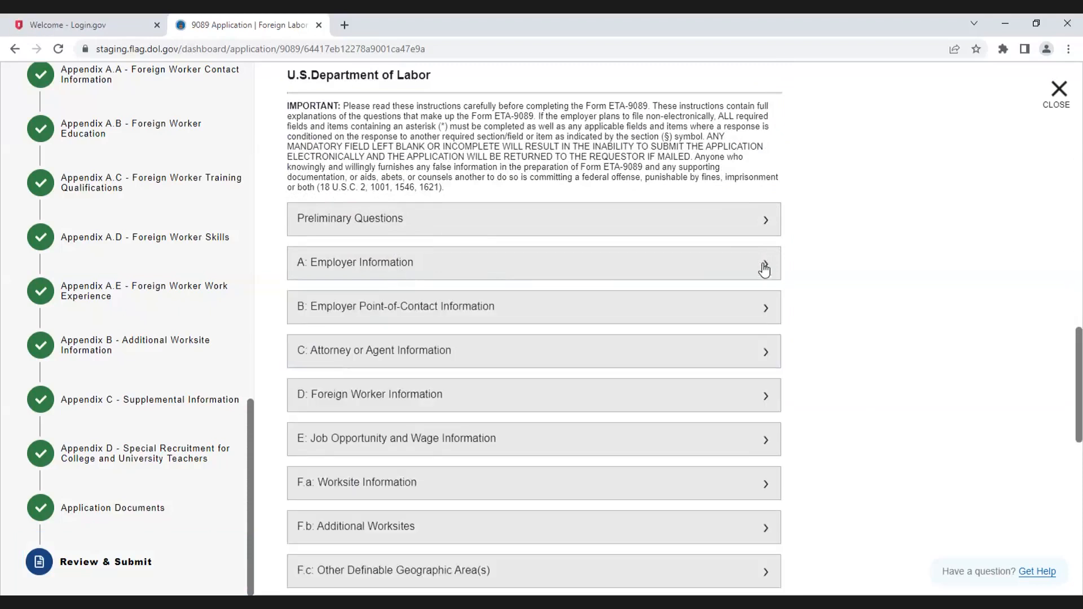
click(764, 269)
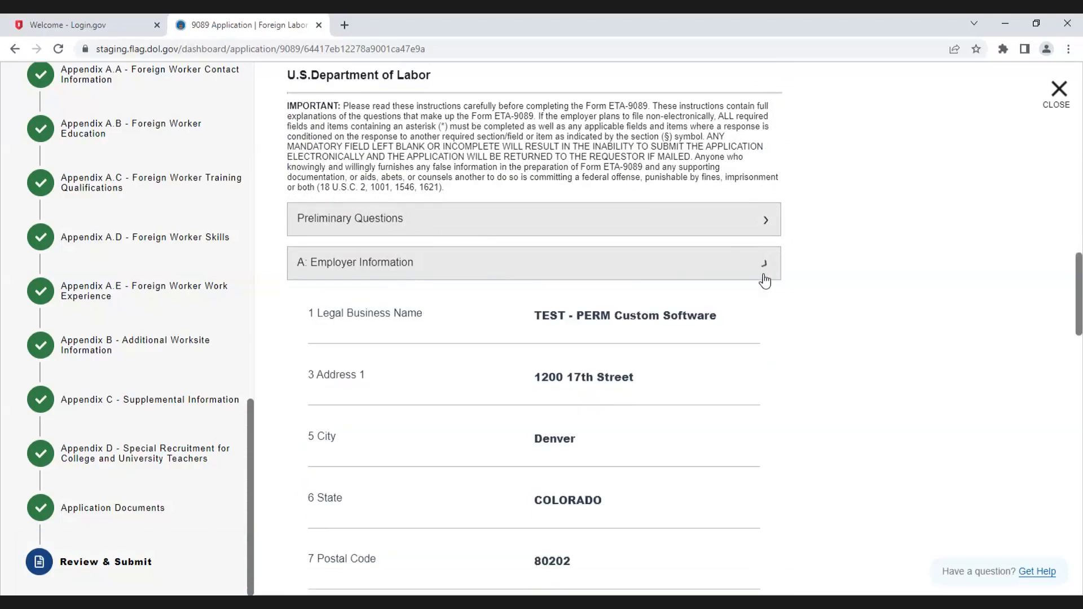
click(764, 273)
scroll(766, 289, down, 1)
scroll(766, 290, down, 2)
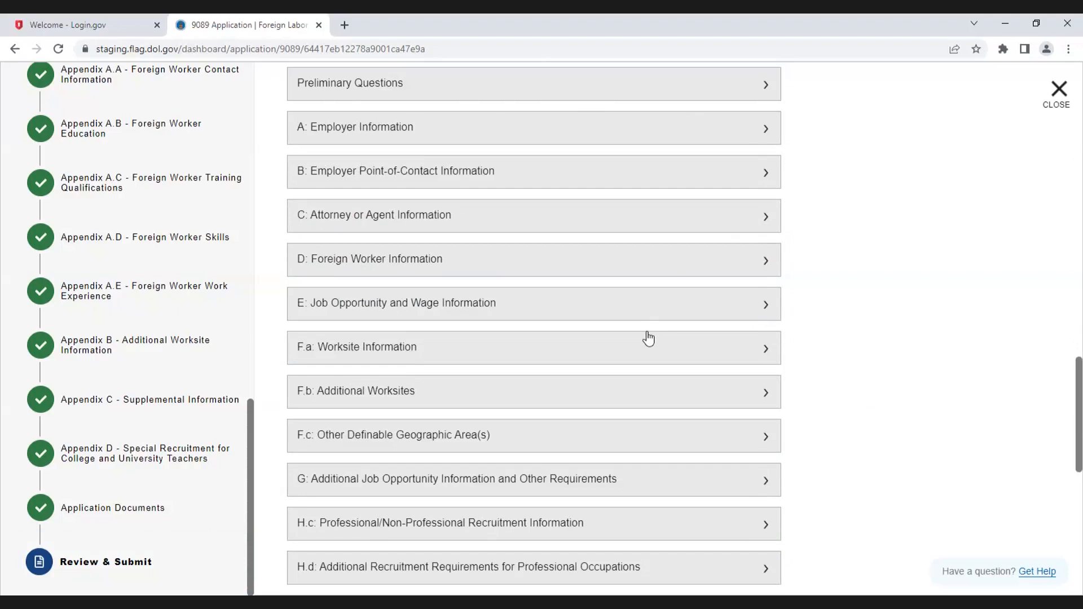
scroll(649, 337, up, 6)
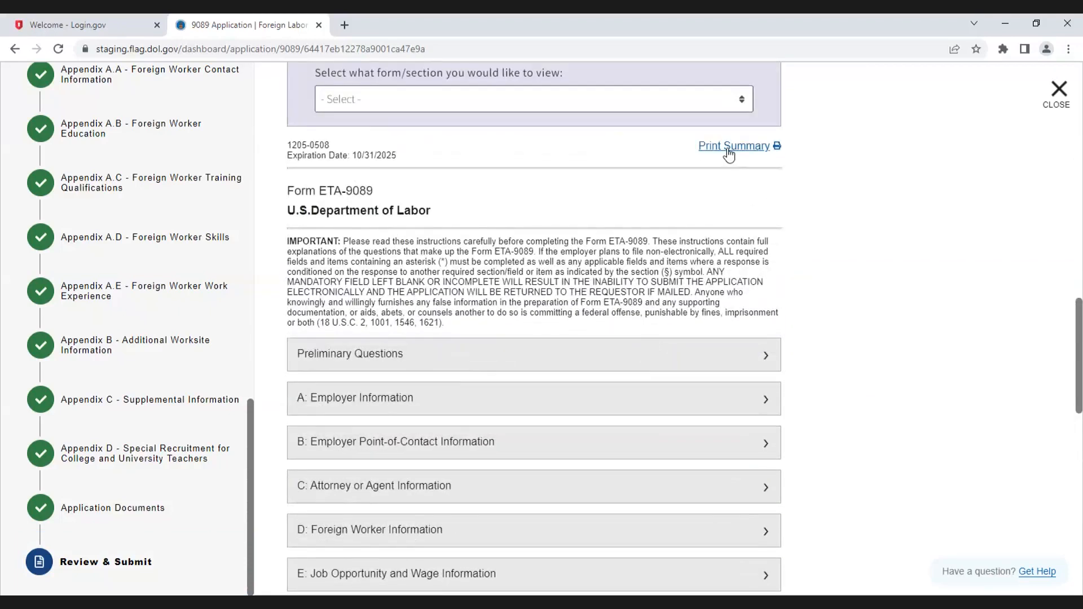
Step: Open the print preview of the application summary, scroll through it, and cancel printing
click(728, 147)
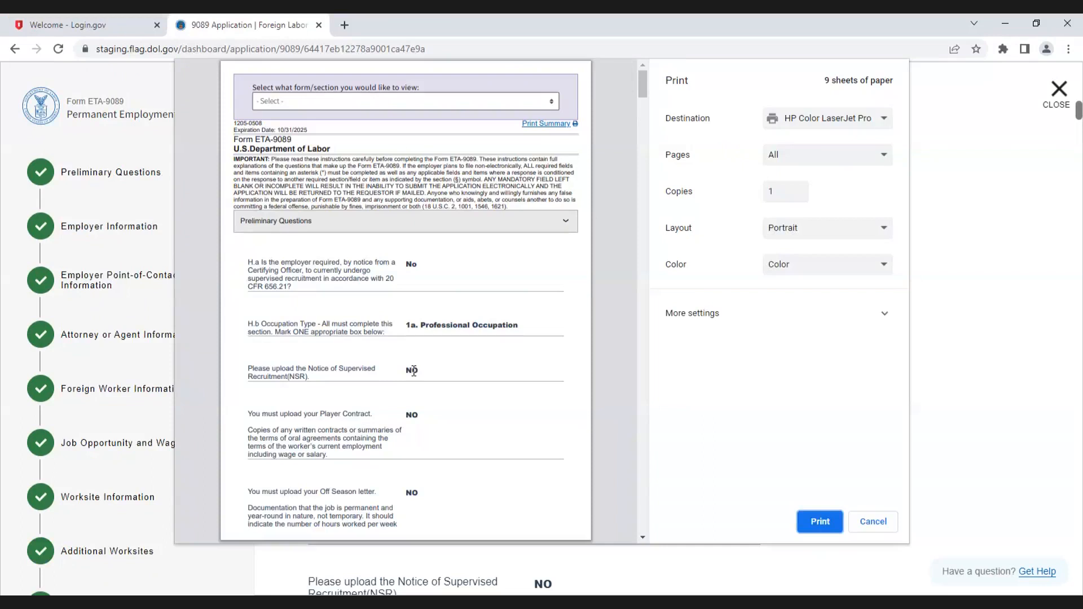
scroll(413, 370, down, 10)
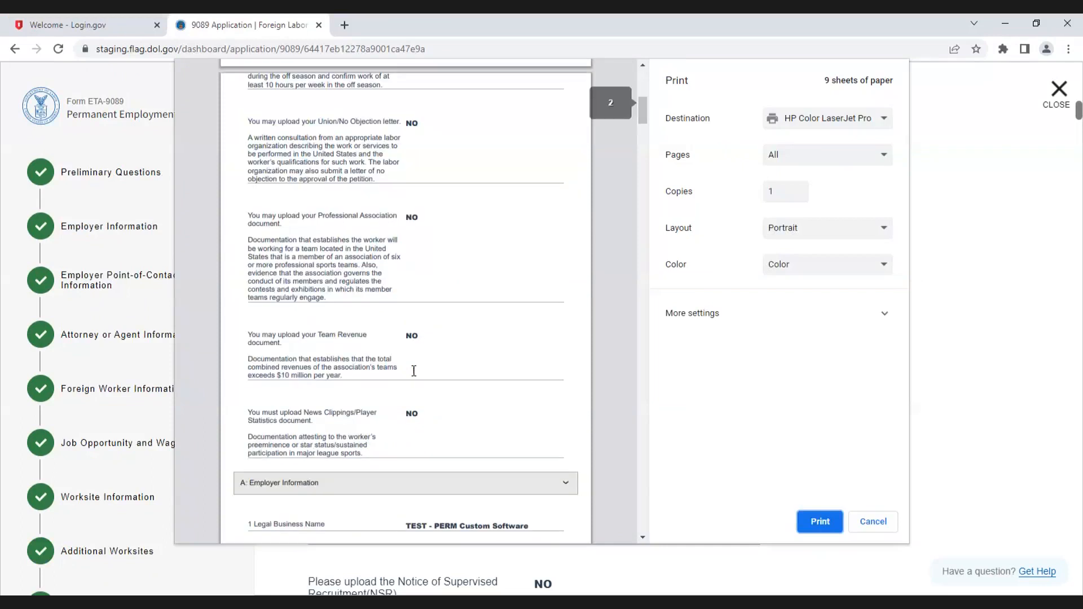
scroll(413, 370, down, 5)
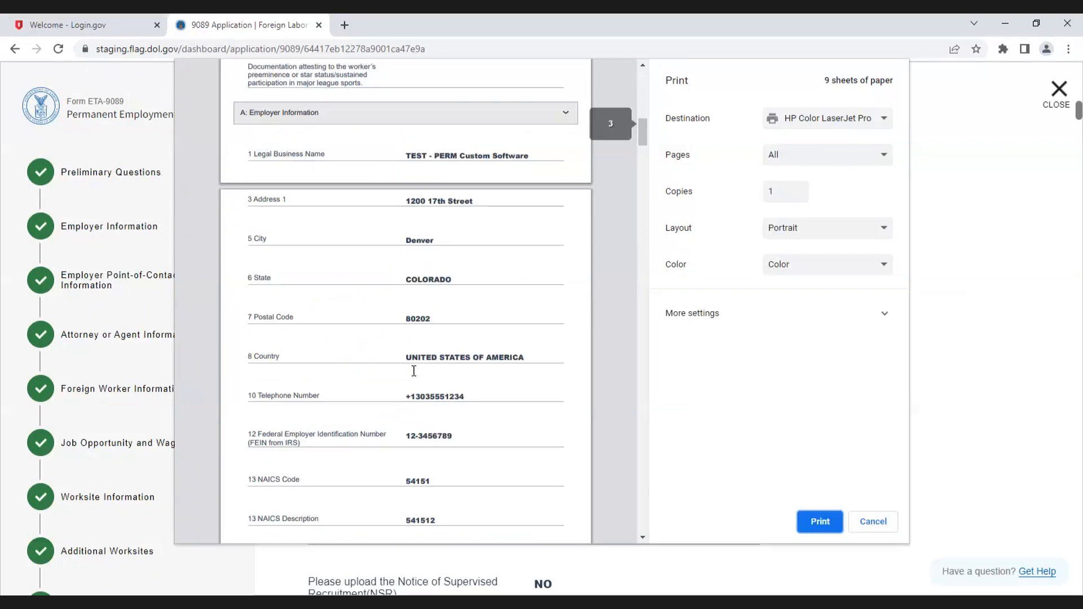
scroll(414, 371, down, 20)
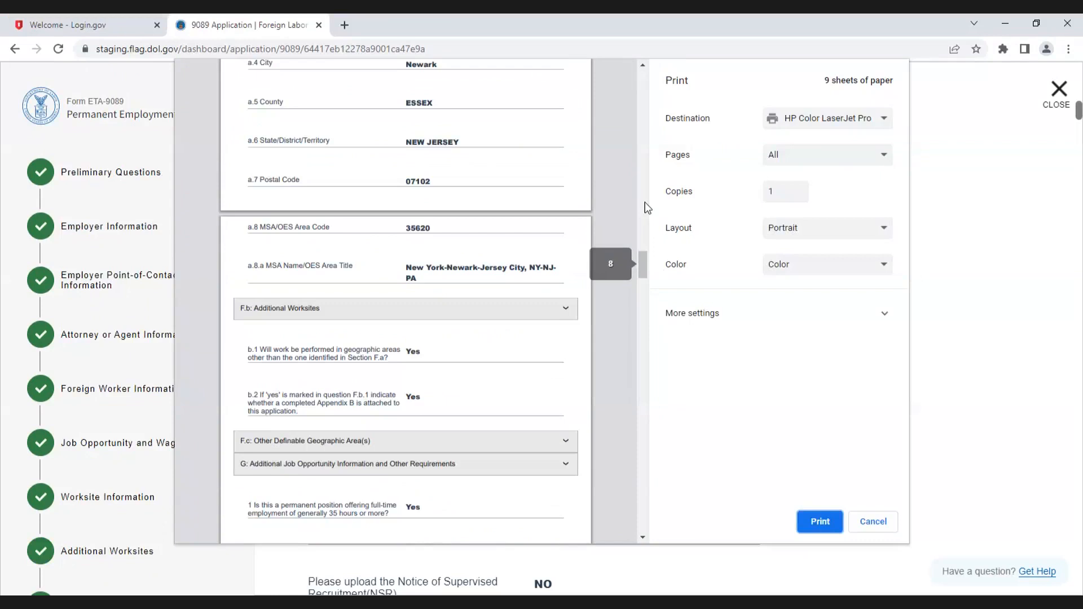
scroll(644, 201, up, 4)
click(643, 79)
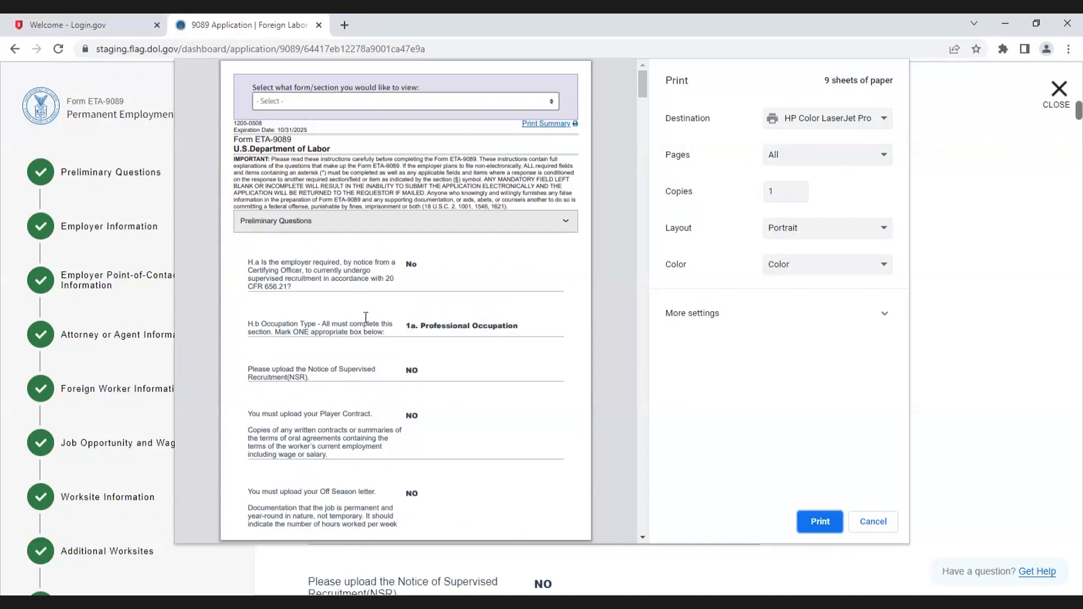
click(878, 529)
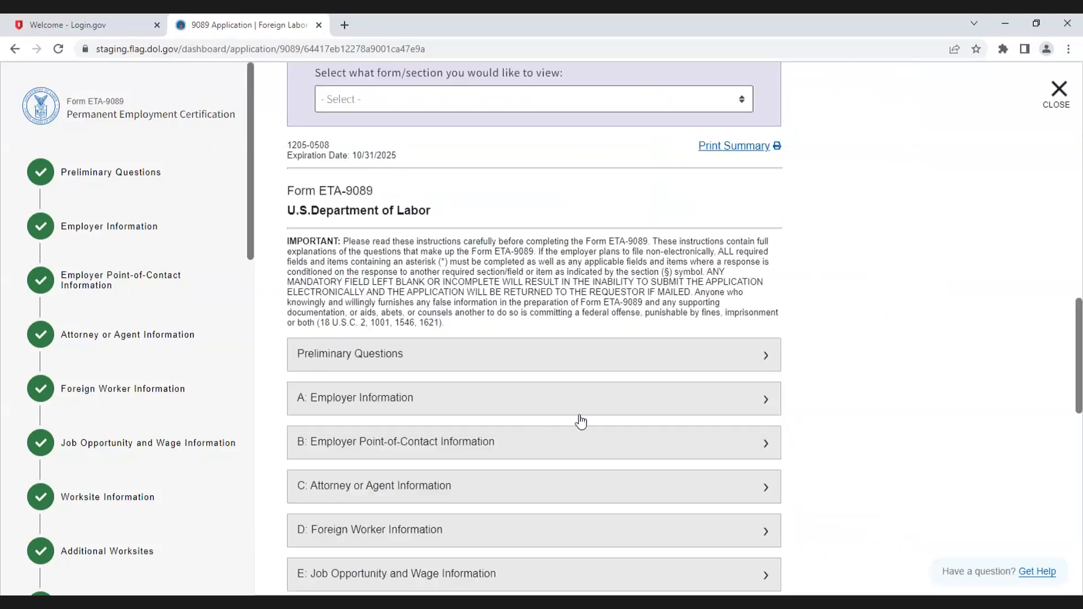
Step: Save and quit the application, saving it as Initiated
scroll(581, 421, down, 5)
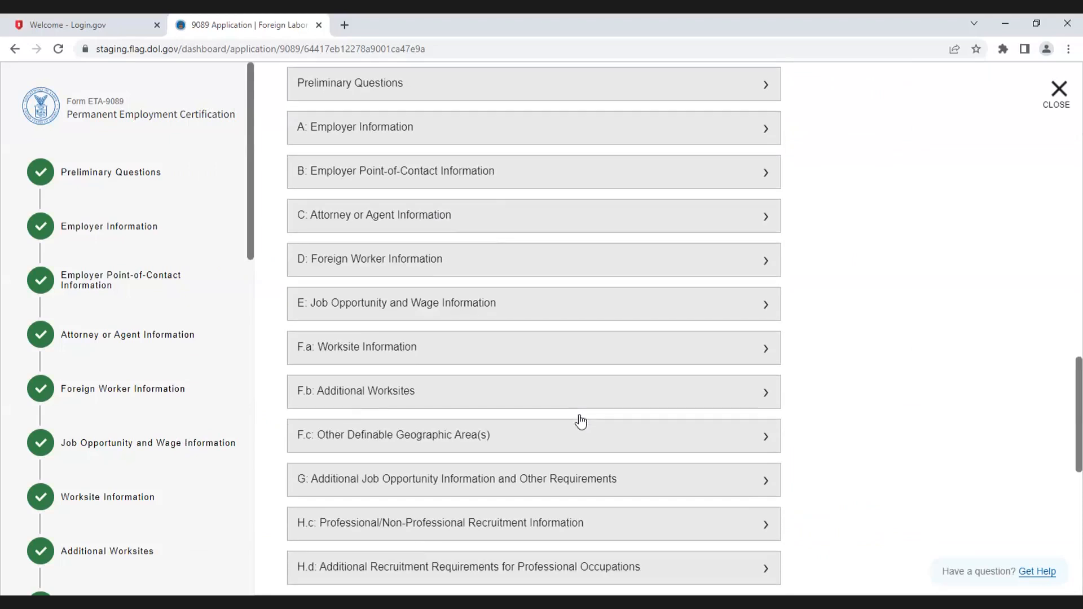
scroll(580, 422, down, 10)
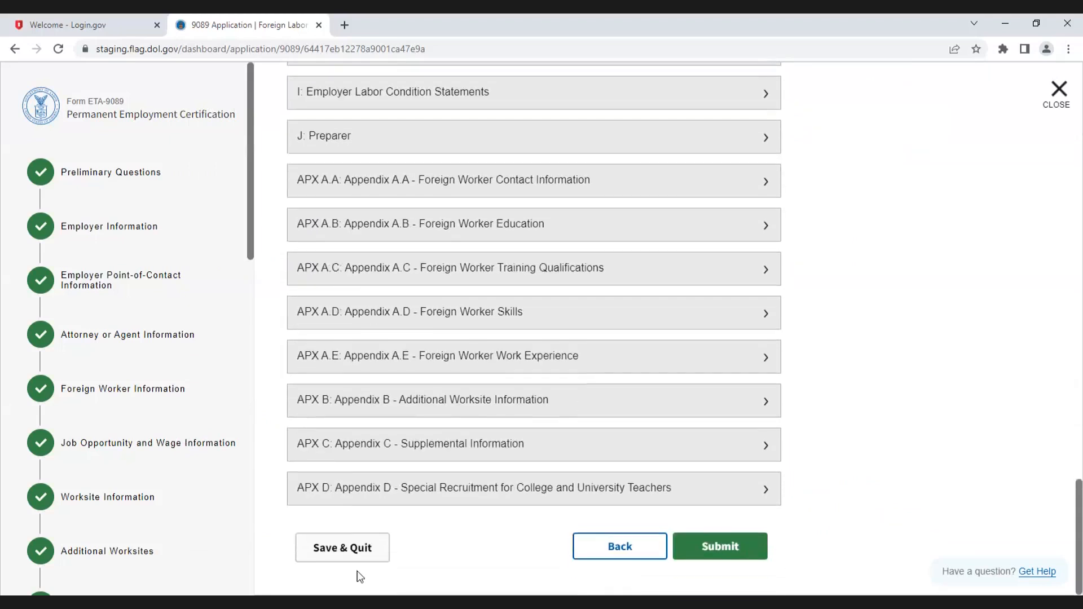
click(360, 558)
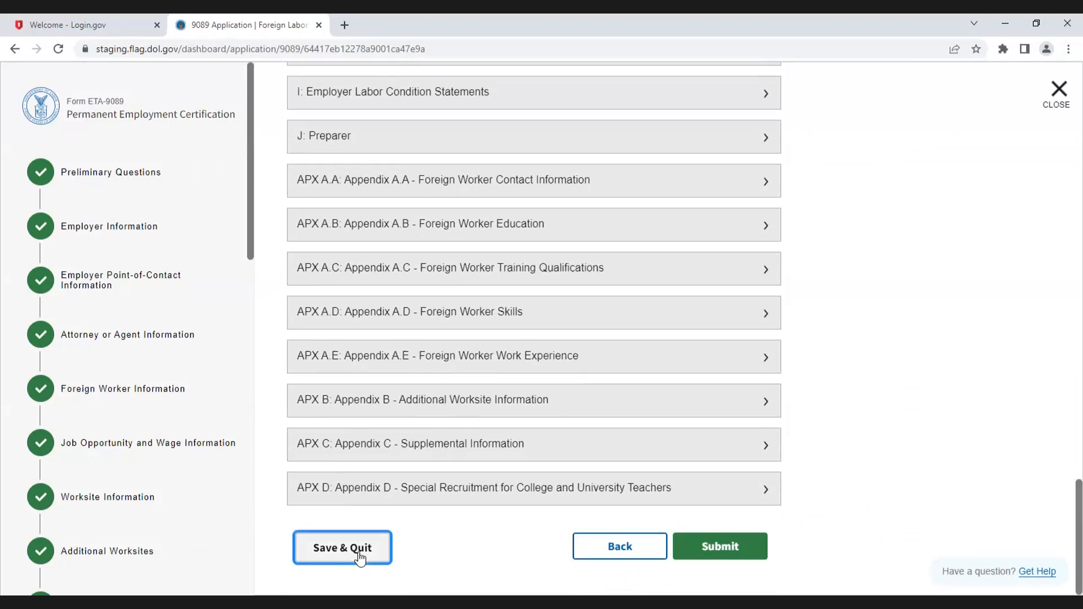
click(360, 558)
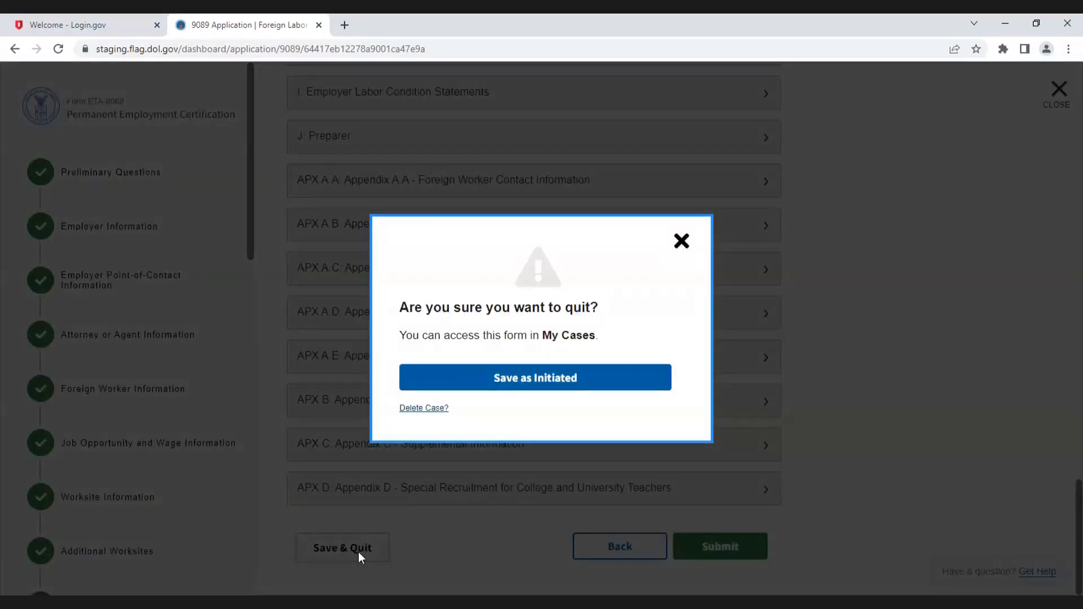
click(545, 382)
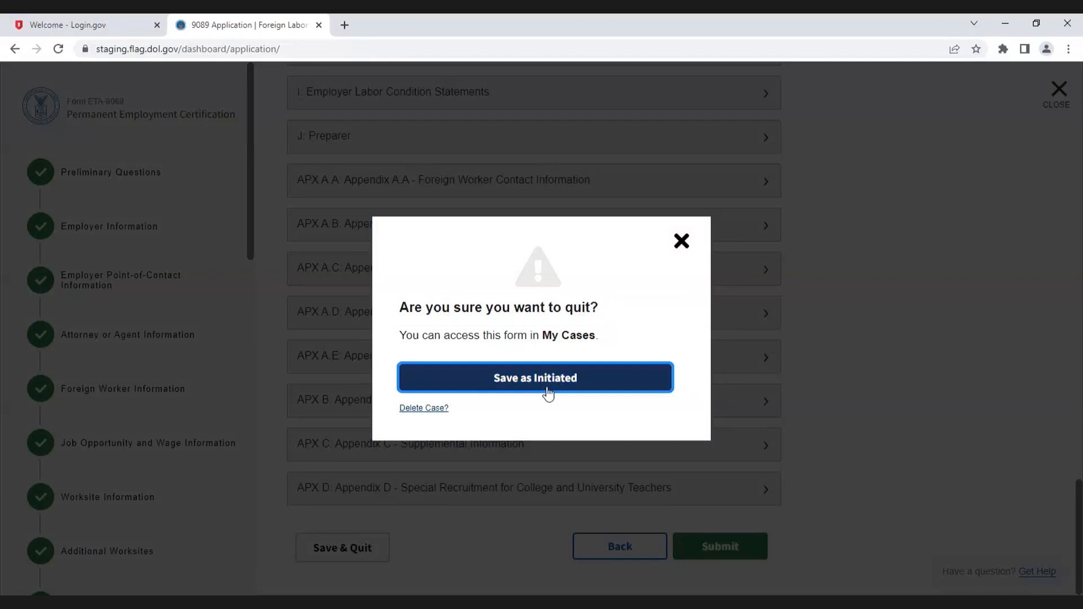
click(547, 393)
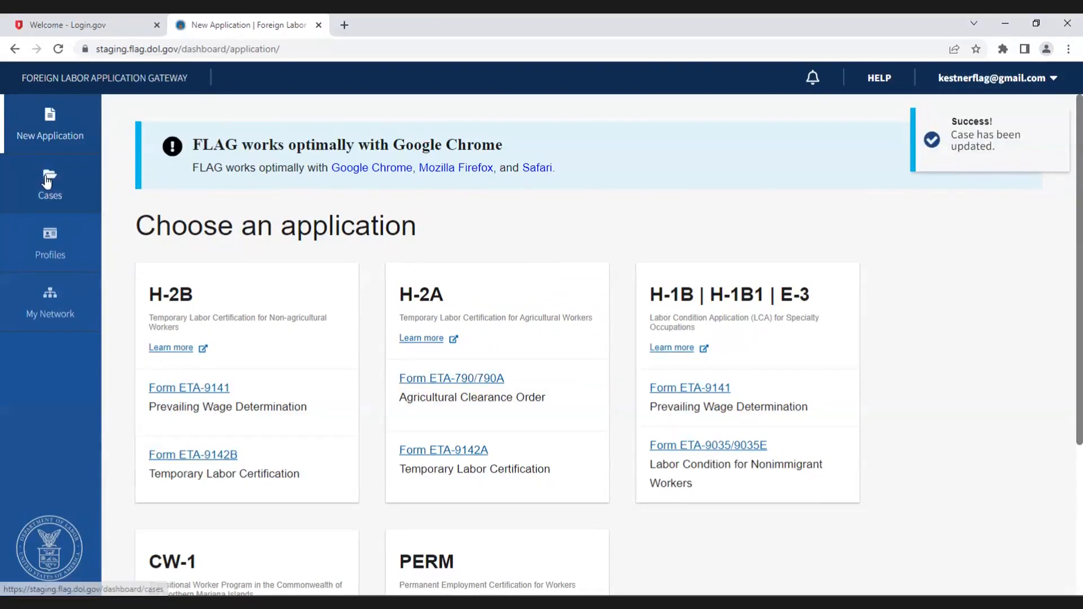
Step: Reopen the saved application from the Initiated 9089 cases list
click(48, 180)
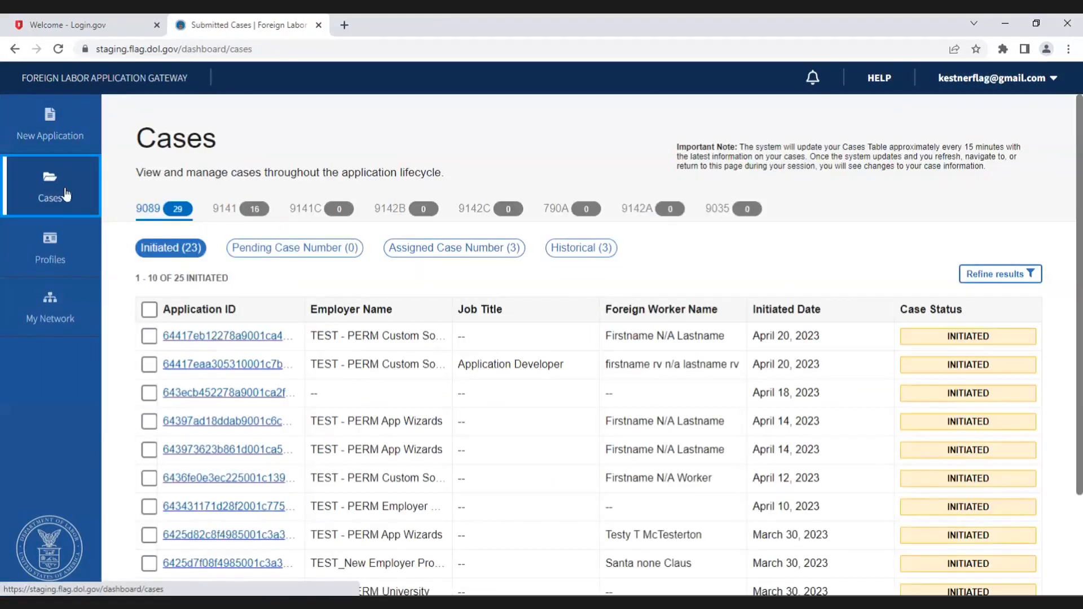
click(151, 210)
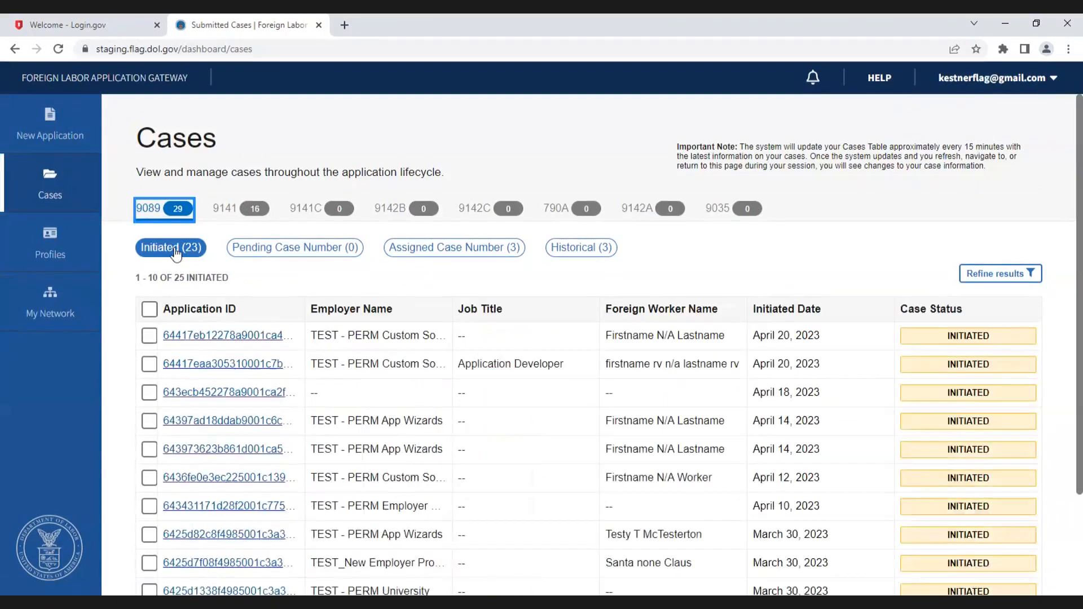
click(175, 249)
click(194, 338)
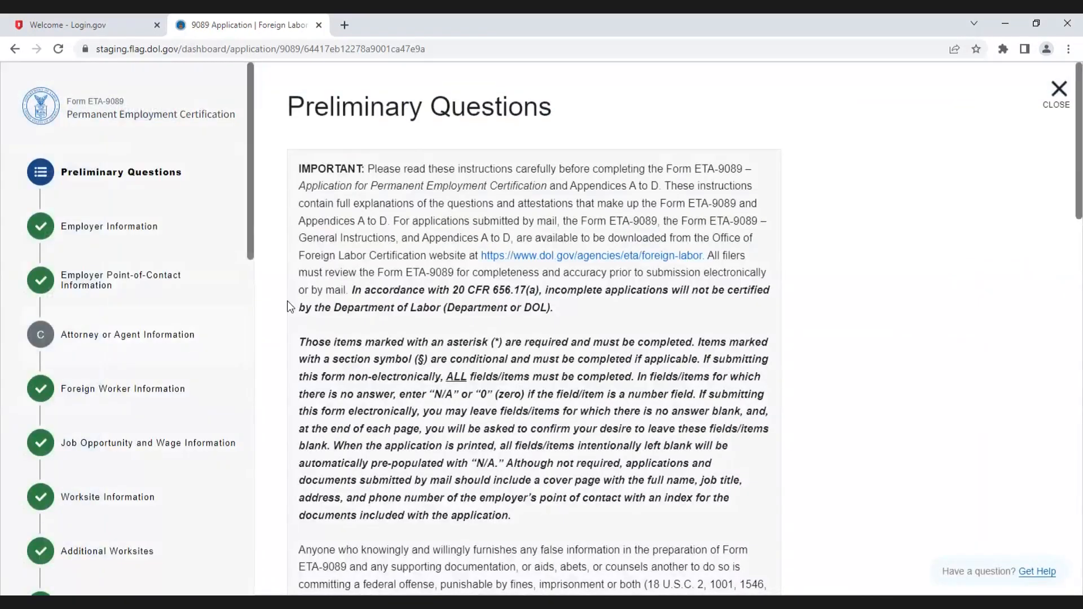
scroll(181, 354, down, 10)
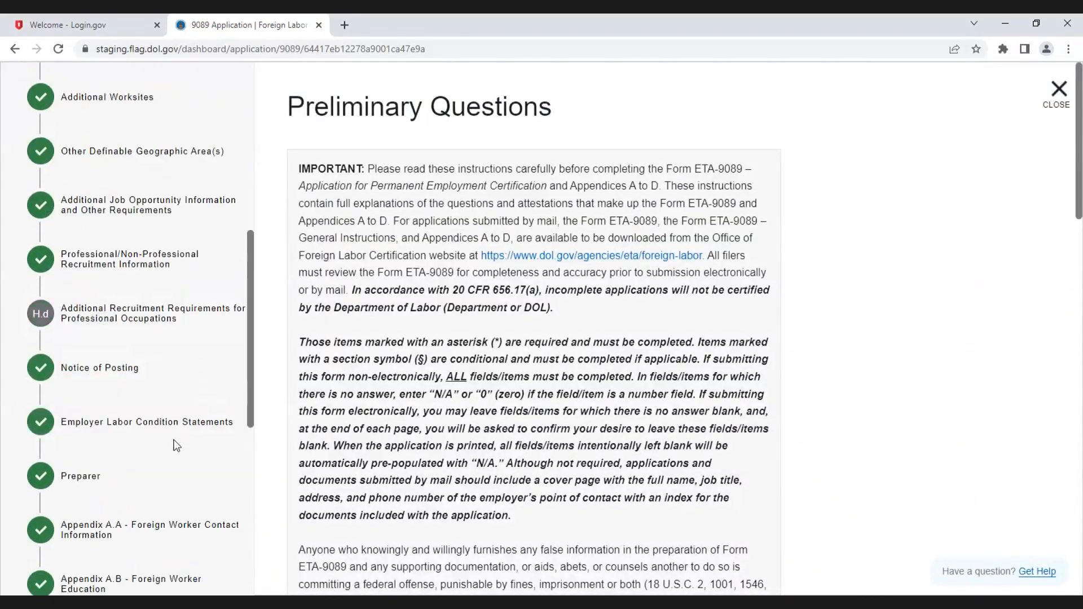
scroll(174, 446, down, 5)
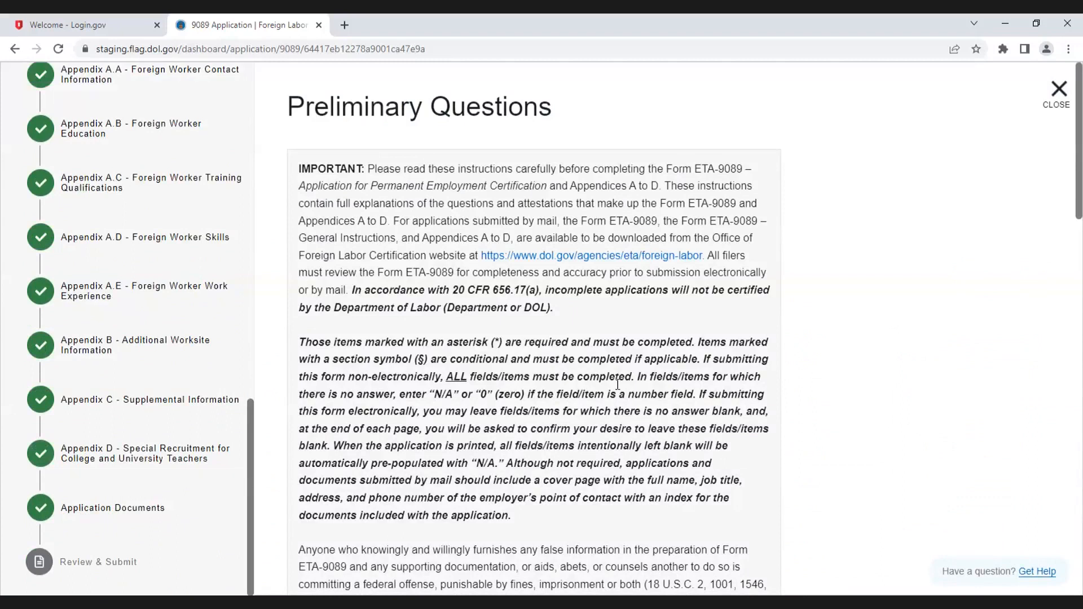
Step: Go to Review & Submit, submit the application, and return to the dashboard
scroll(615, 408, down, 12)
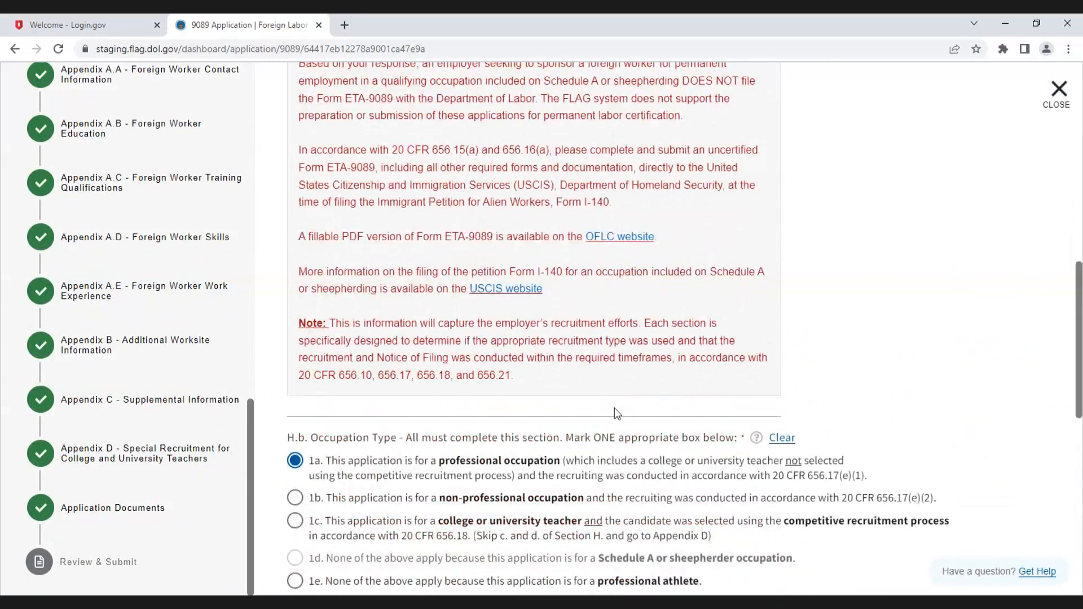
scroll(615, 408, down, 10)
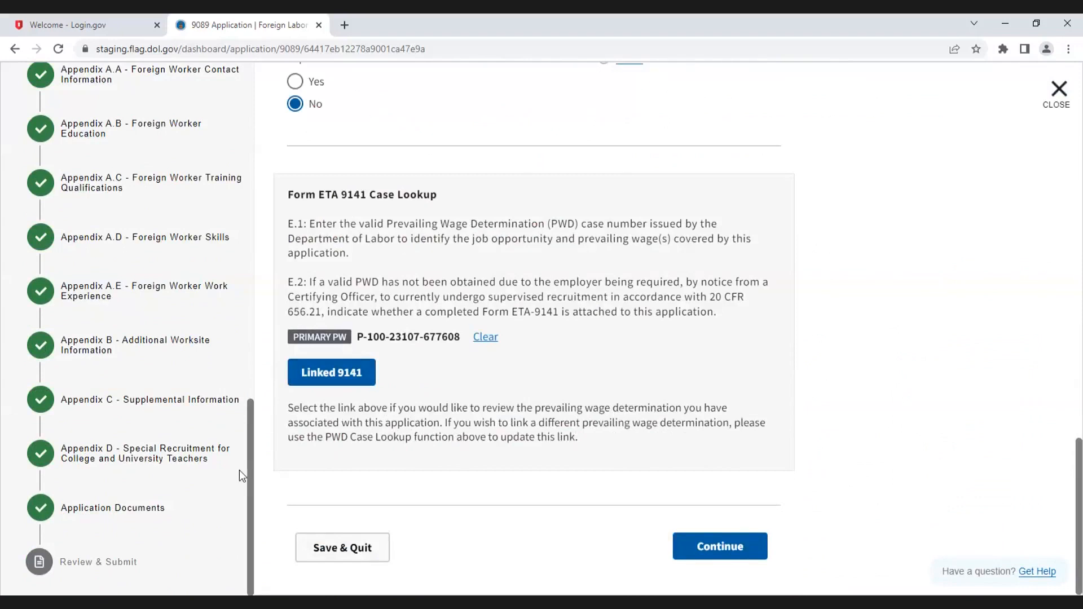
click(89, 561)
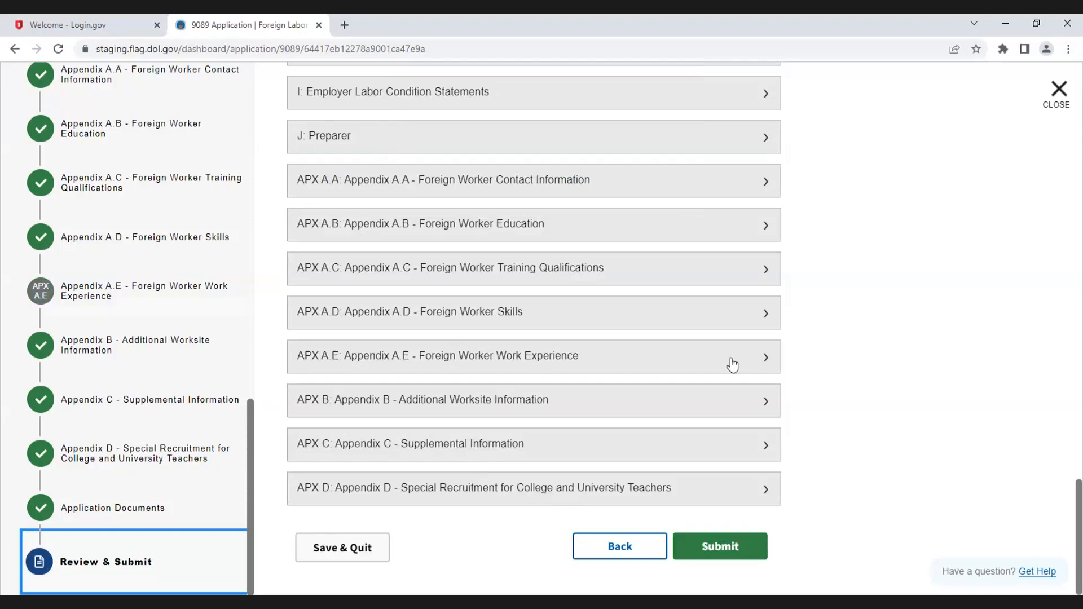
click(724, 544)
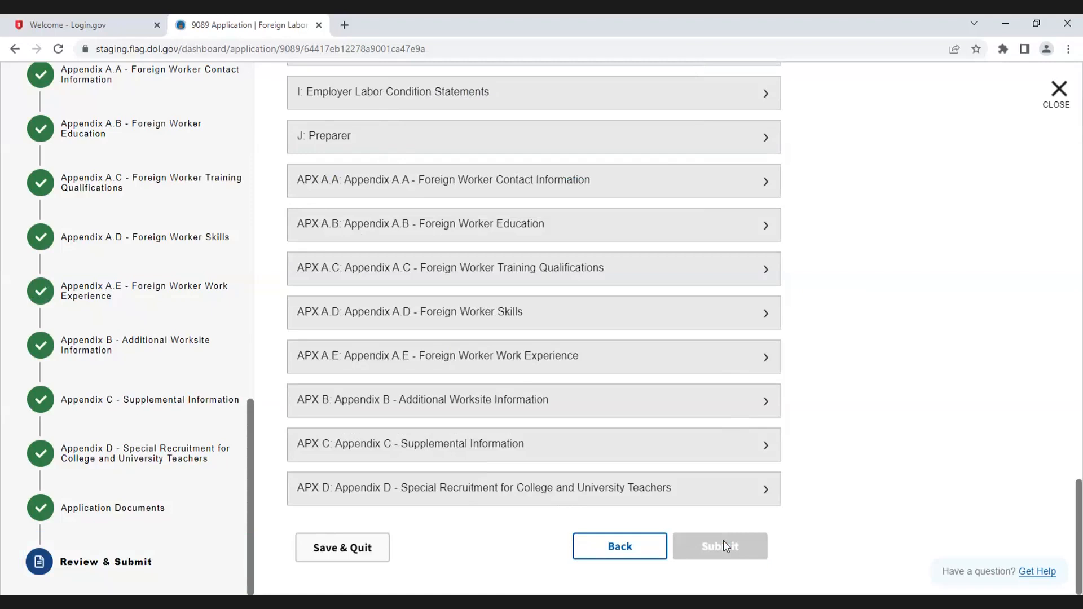
click(723, 544)
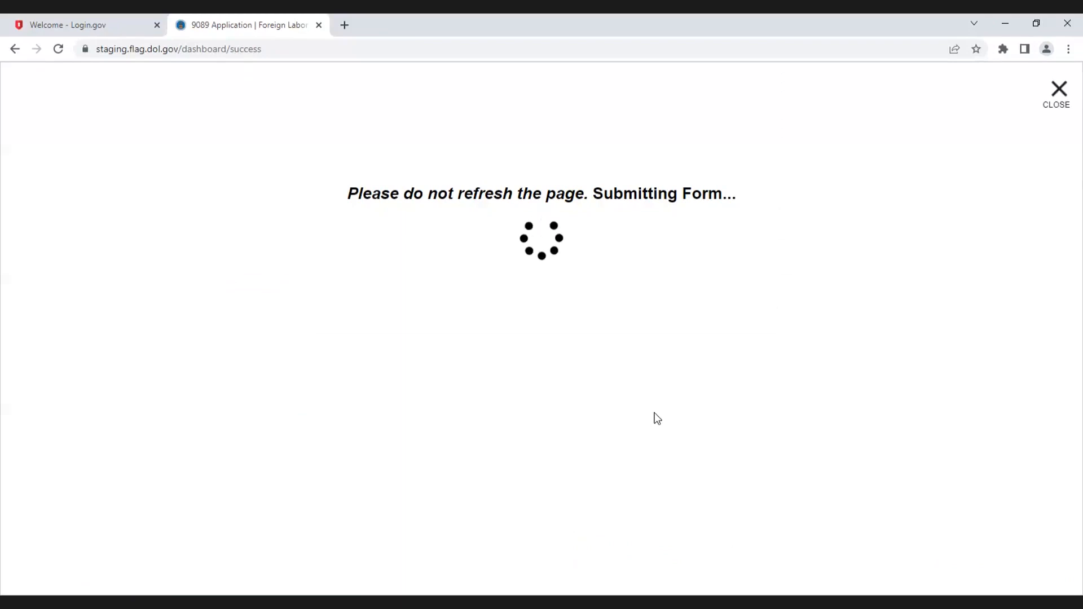
click(587, 198)
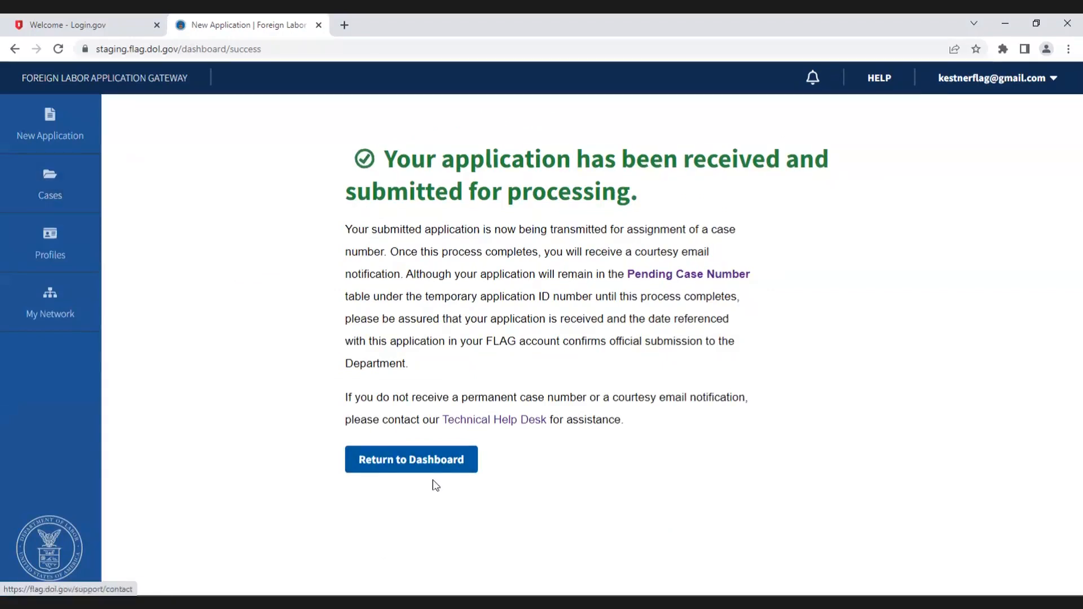
click(437, 465)
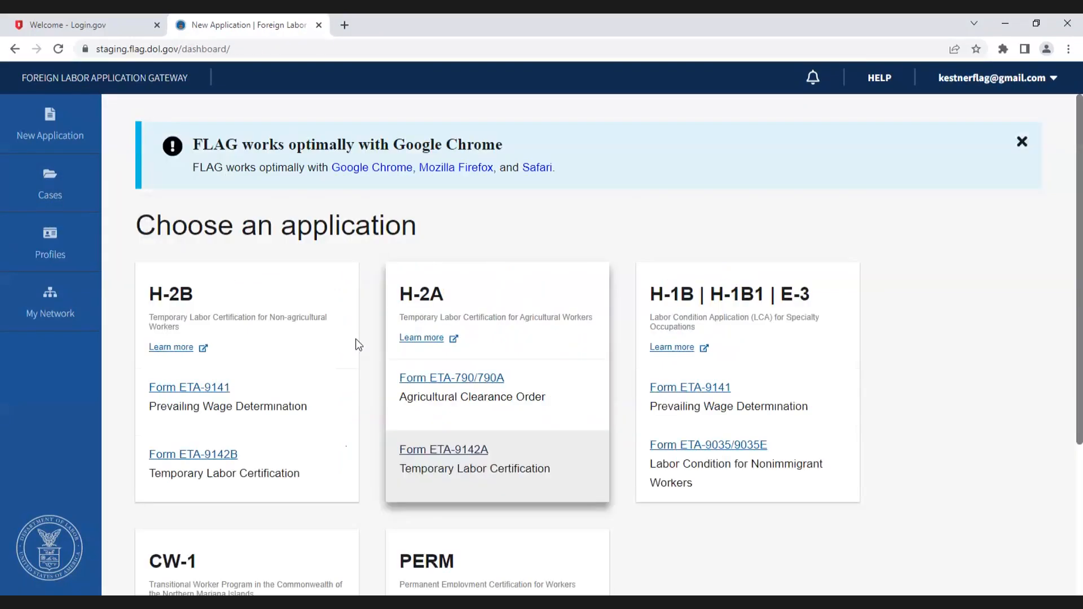
Step: Browse the 9089 cases by status and open the newly submitted case from the assigned case numbers
click(50, 179)
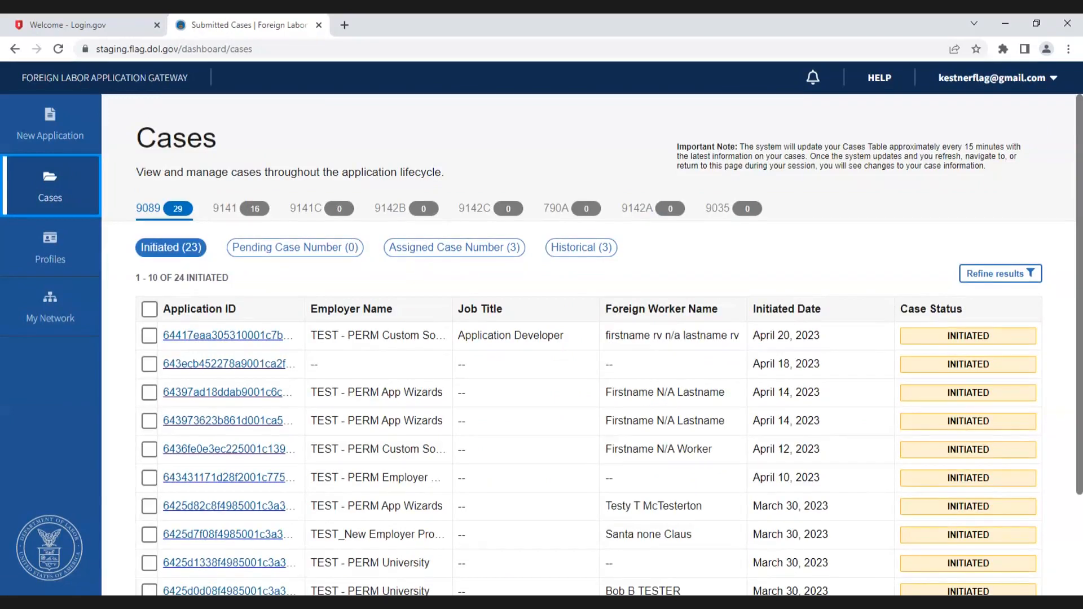
click(150, 210)
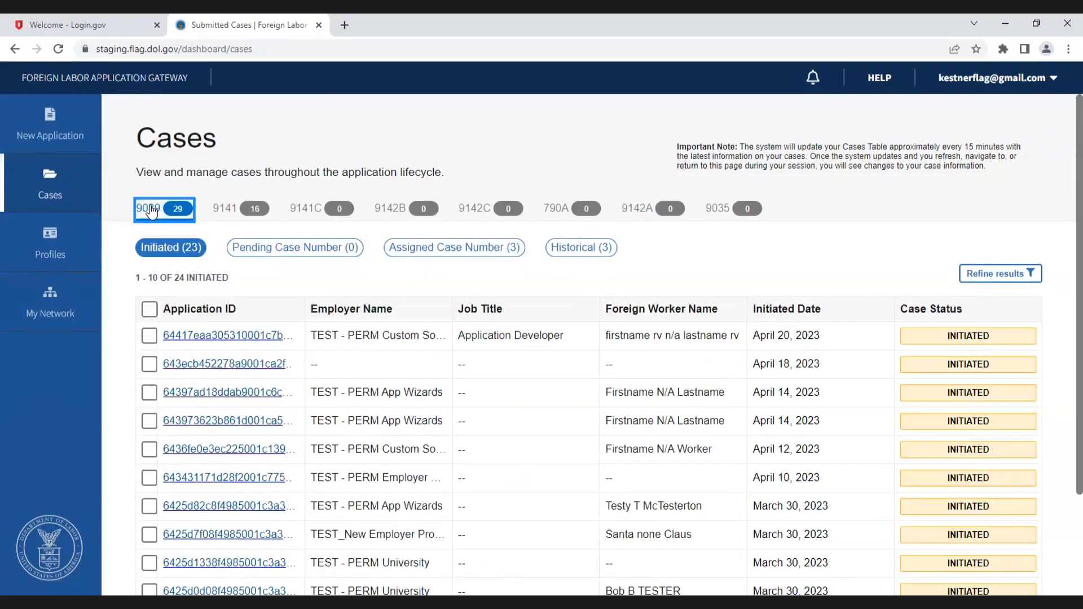
click(451, 252)
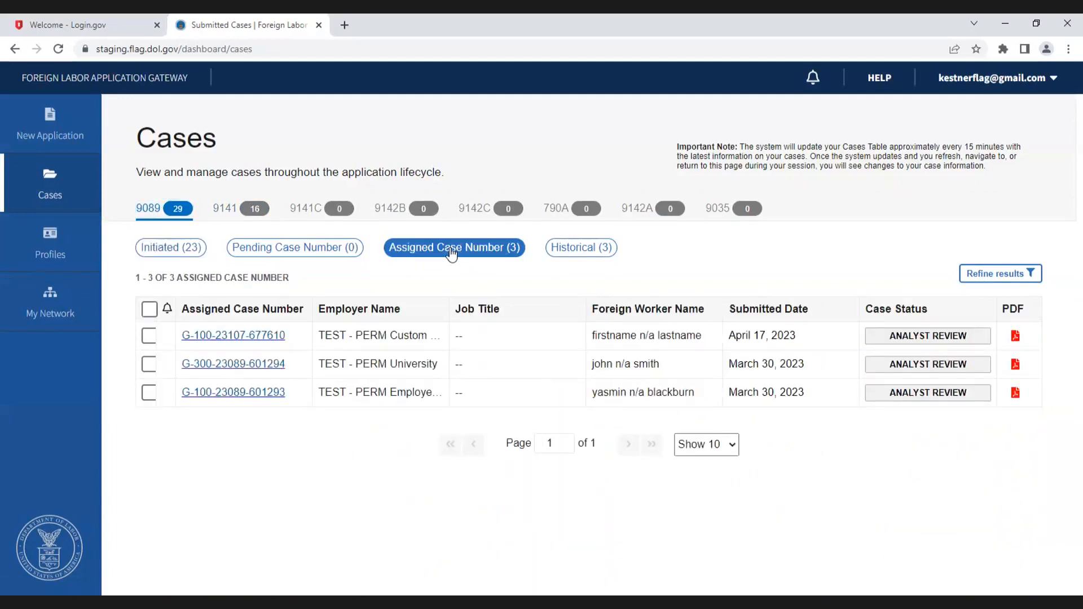
click(189, 250)
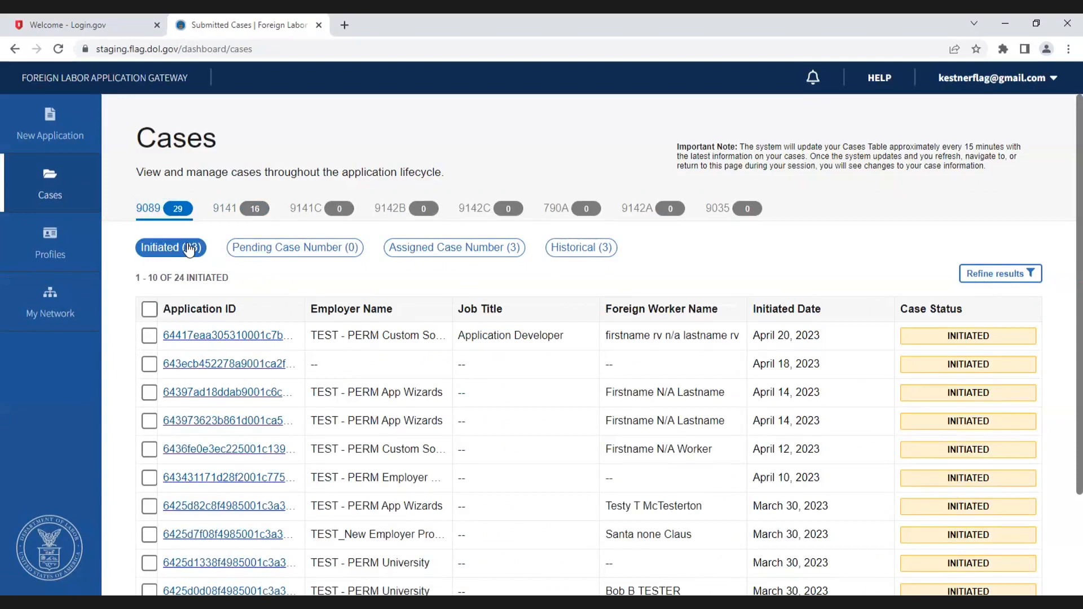
click(252, 248)
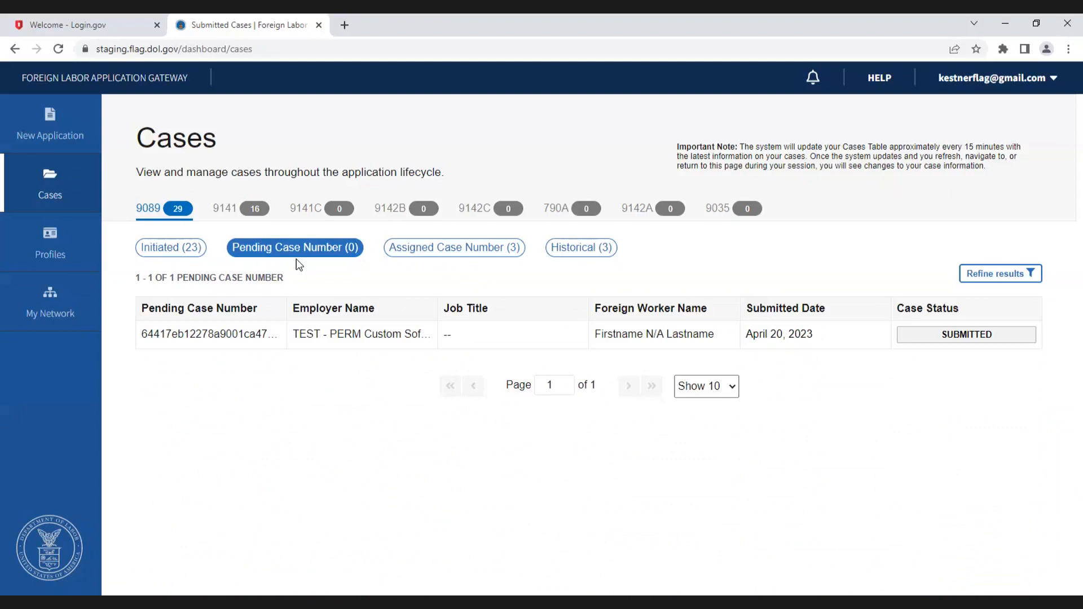
click(450, 251)
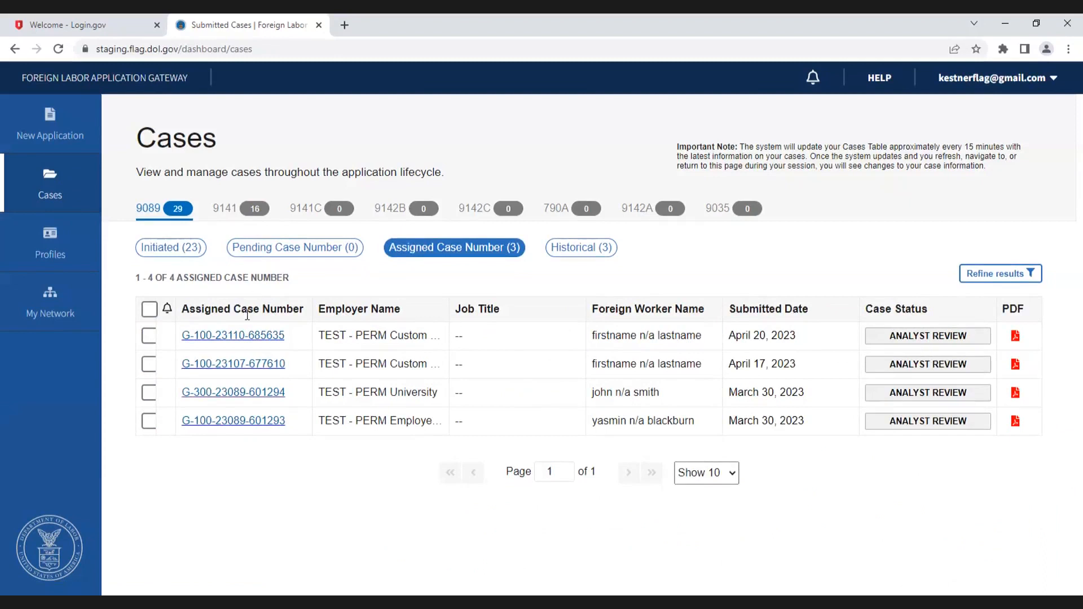
click(236, 338)
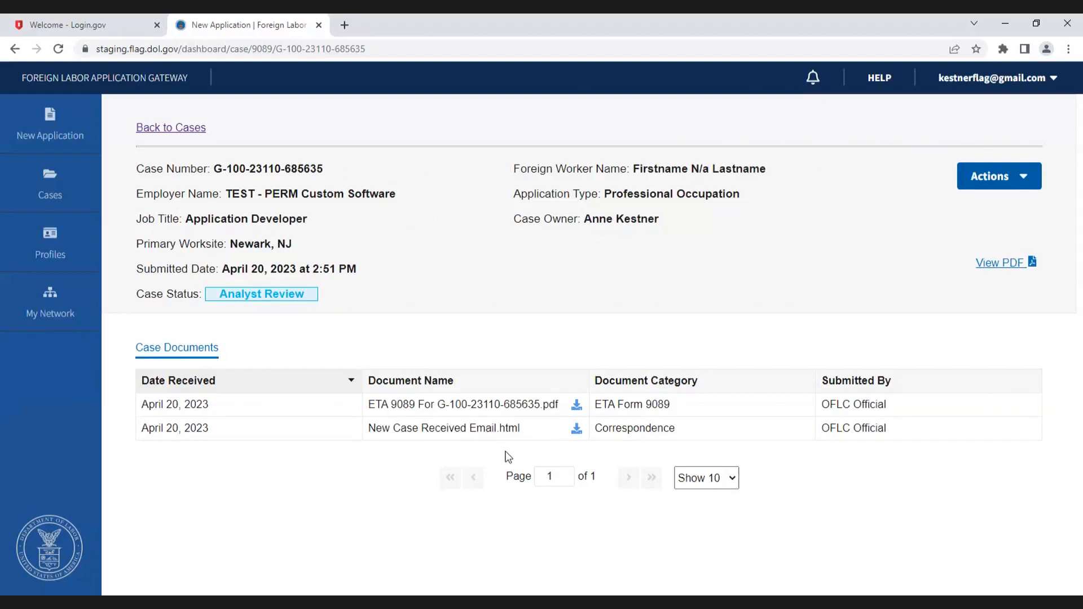
Step: Download the case's ETA 9089 PDF, open it to review the form, and close it
click(577, 407)
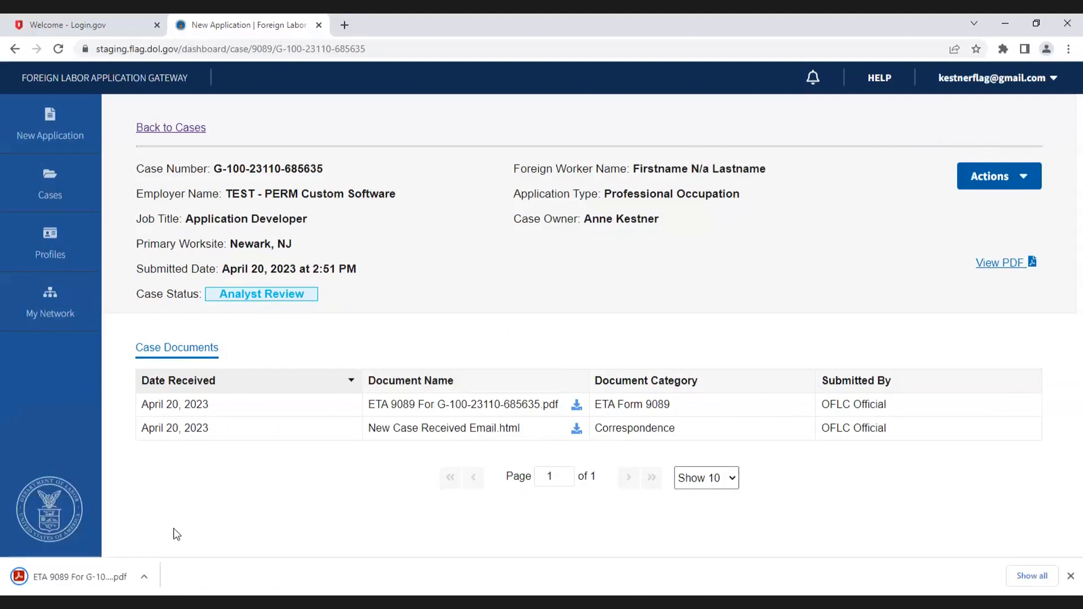
click(89, 574)
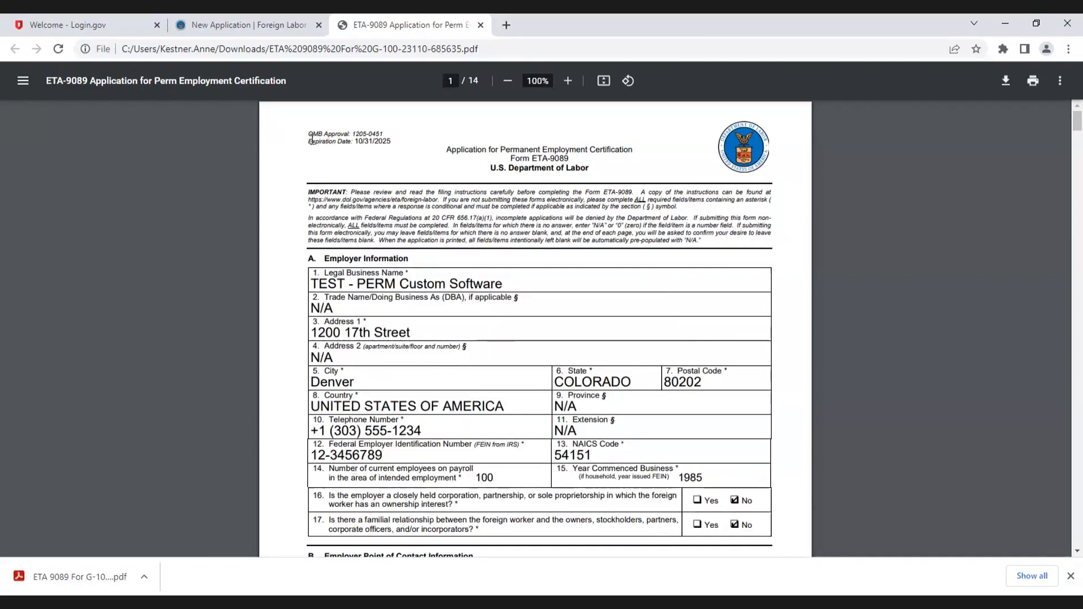
scroll(451, 339, down, 15)
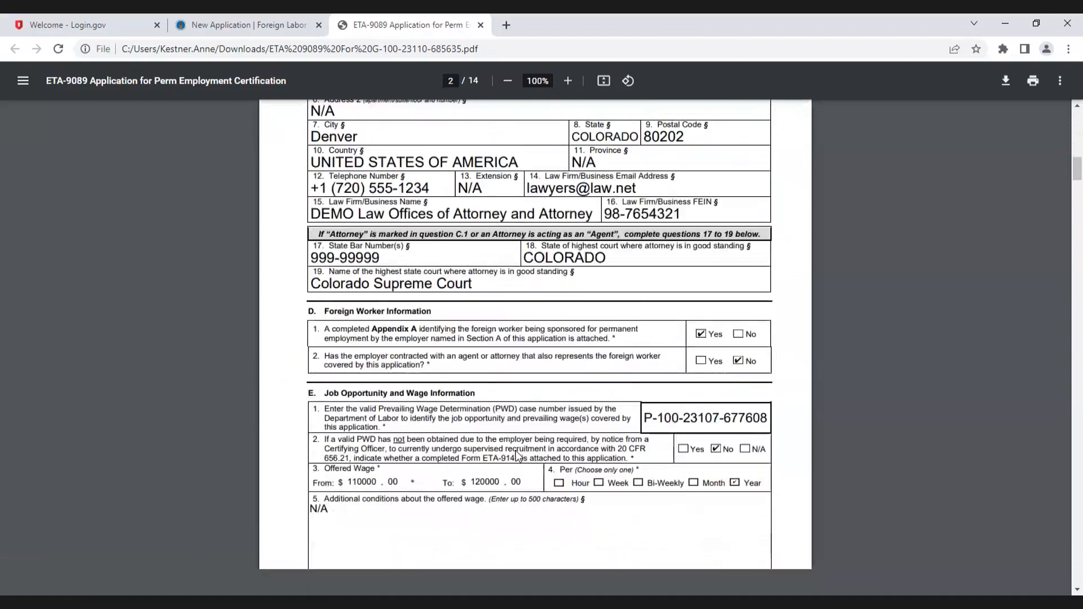
scroll(516, 456, up, 14)
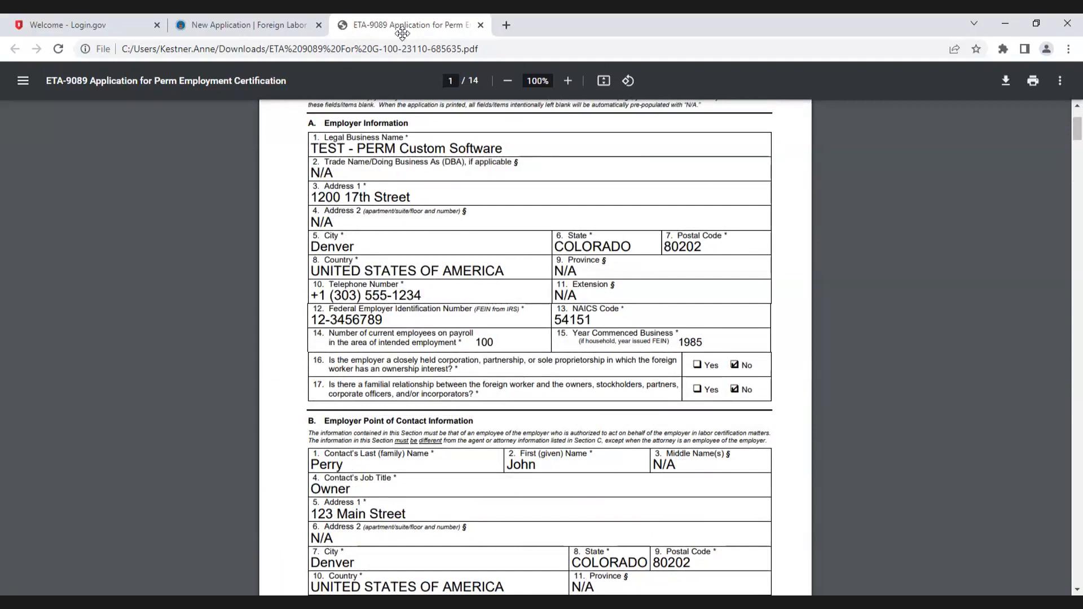
click(526, 36)
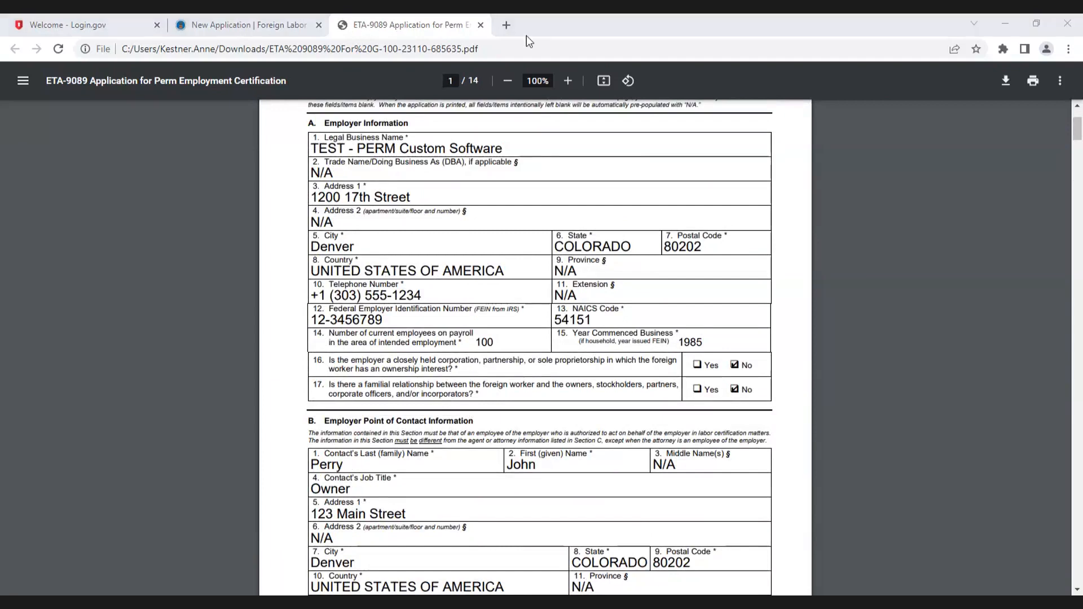
click(480, 25)
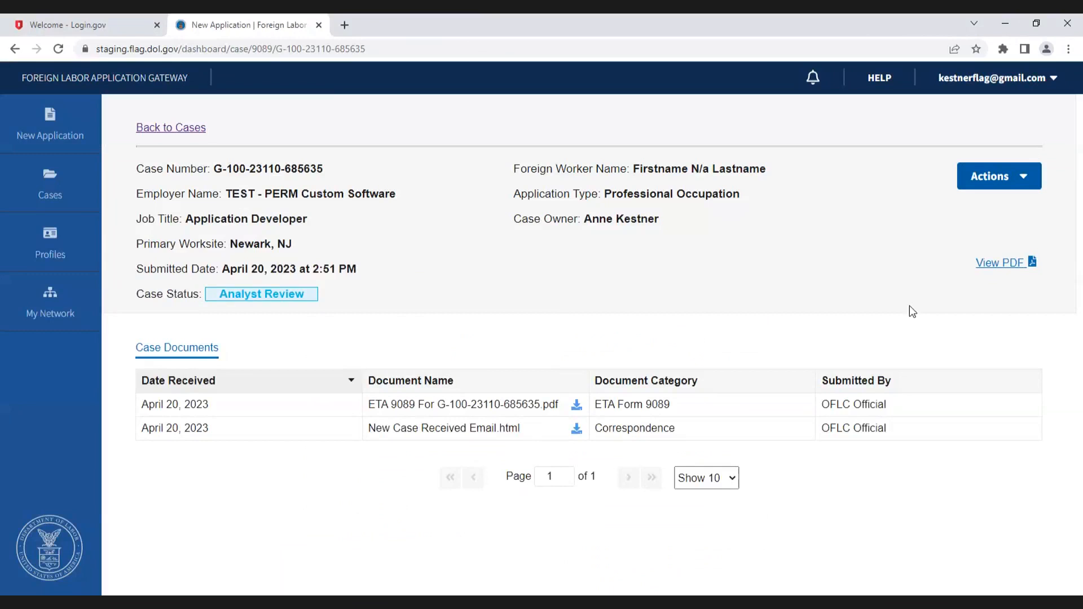
Step: Withdraw the case with the reason Duplicate Application In Process and close the confirmation
click(993, 174)
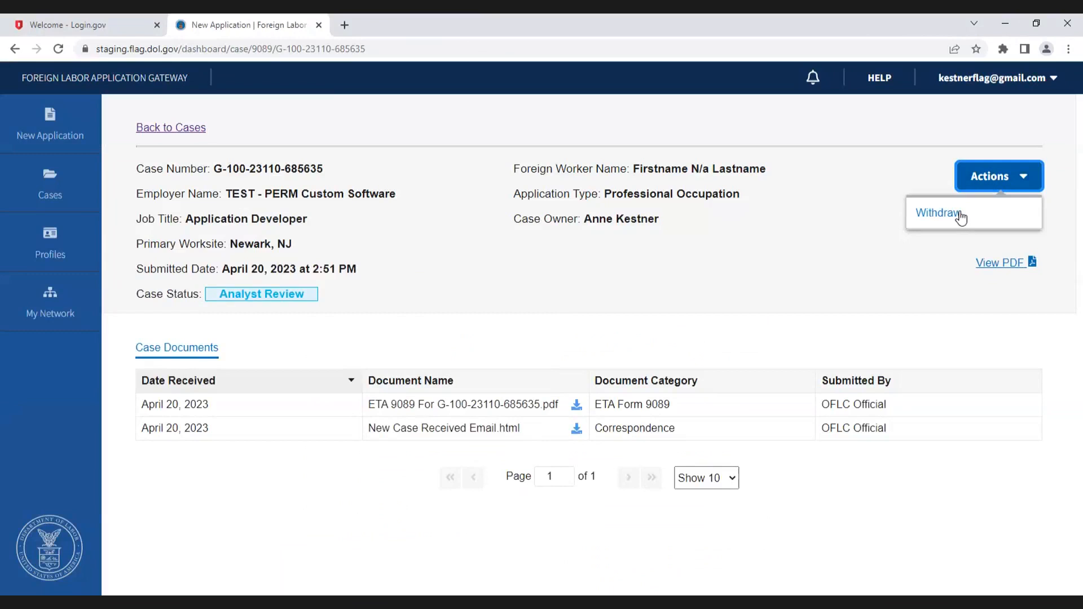
click(961, 216)
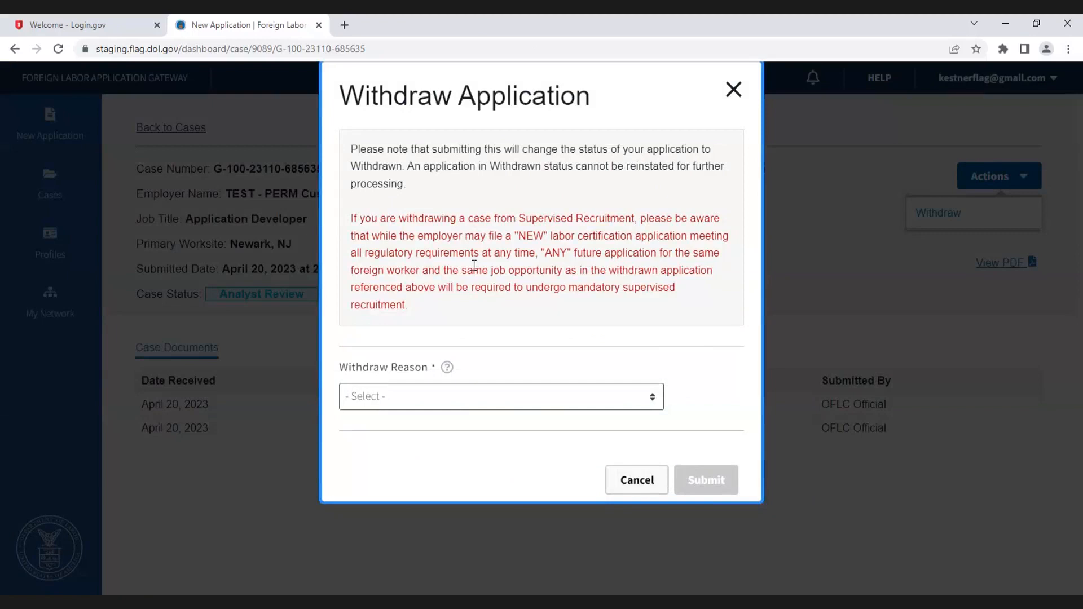
click(434, 400)
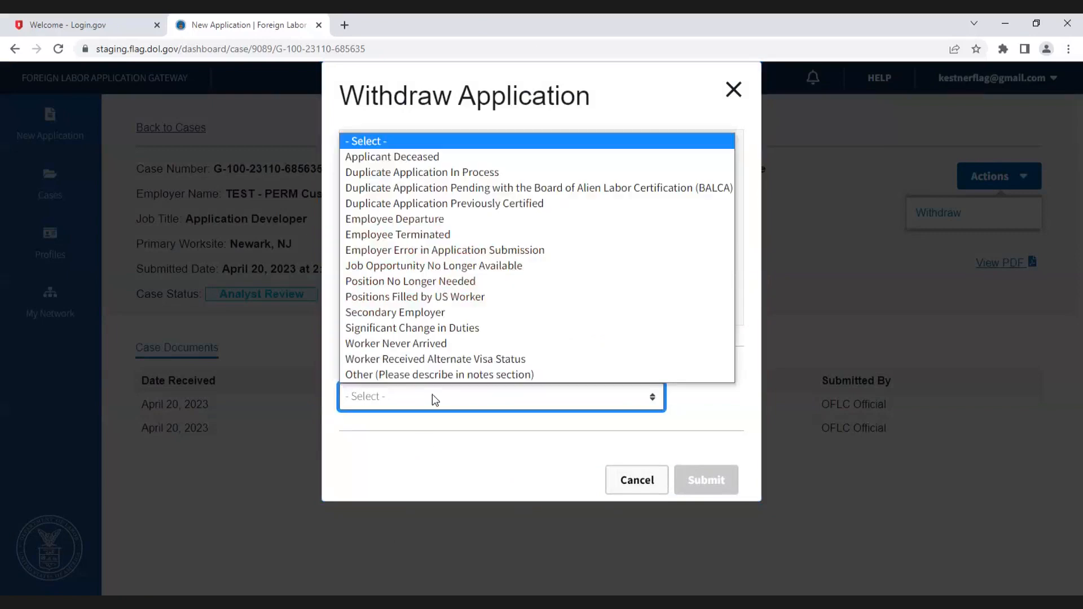
click(506, 175)
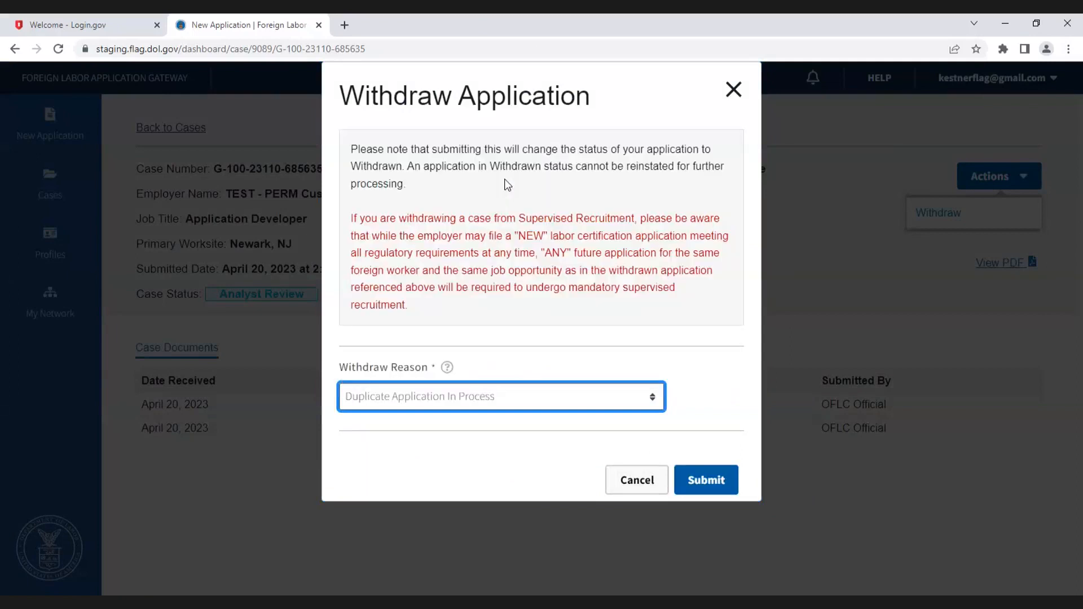
click(710, 478)
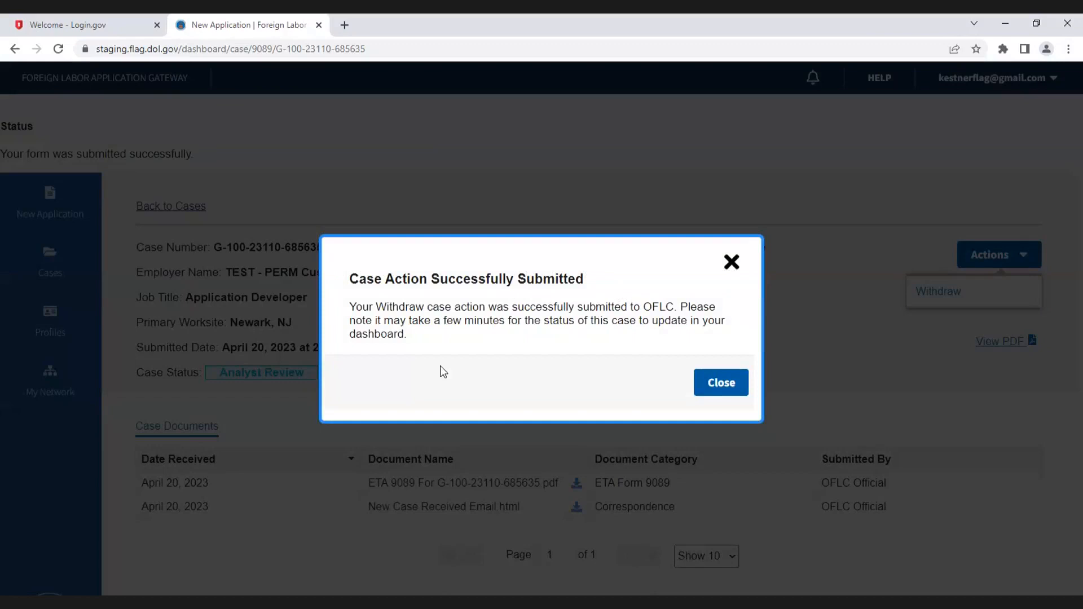
click(716, 386)
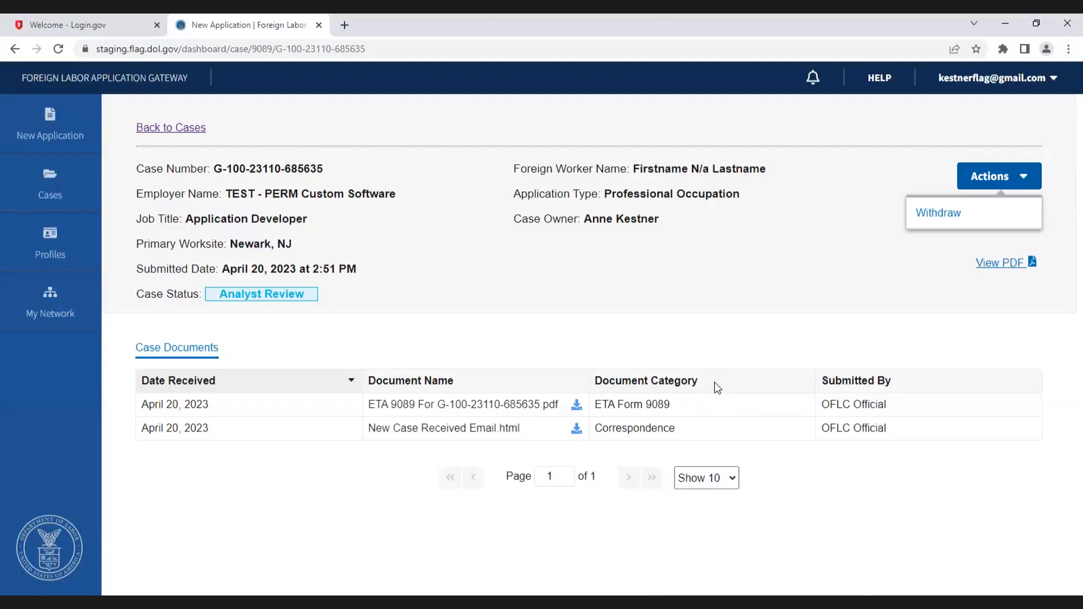
Step: Return to the cases list and view the historical 9089 cases
click(179, 129)
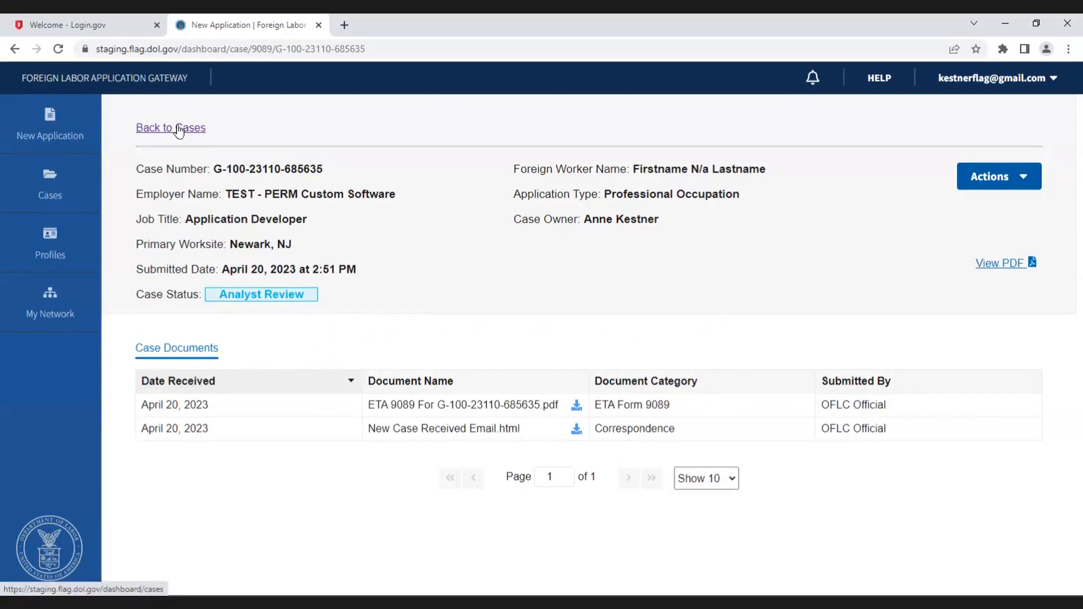
click(178, 128)
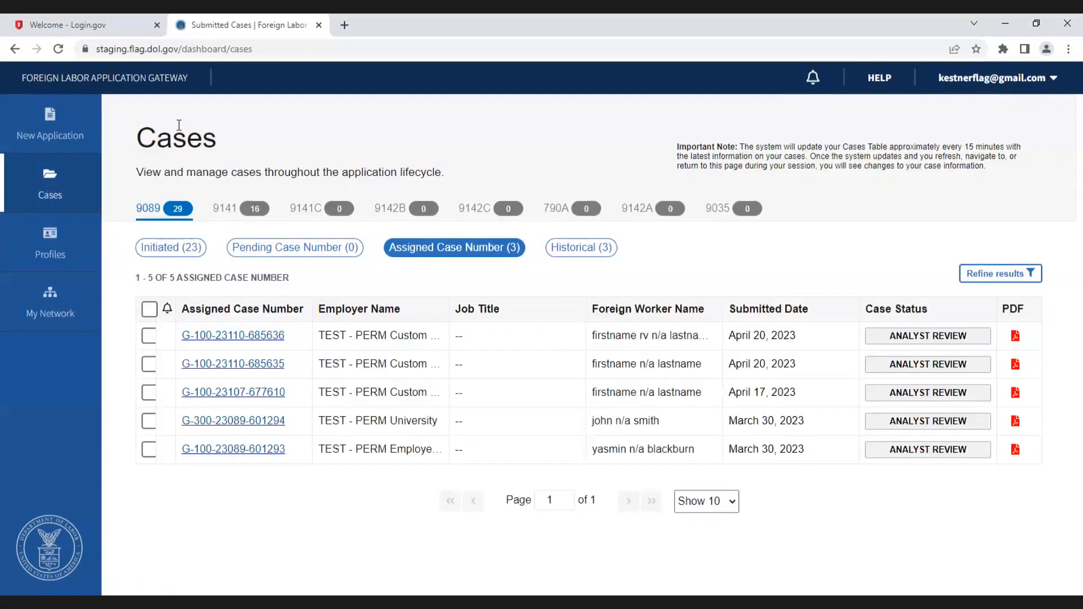
click(593, 261)
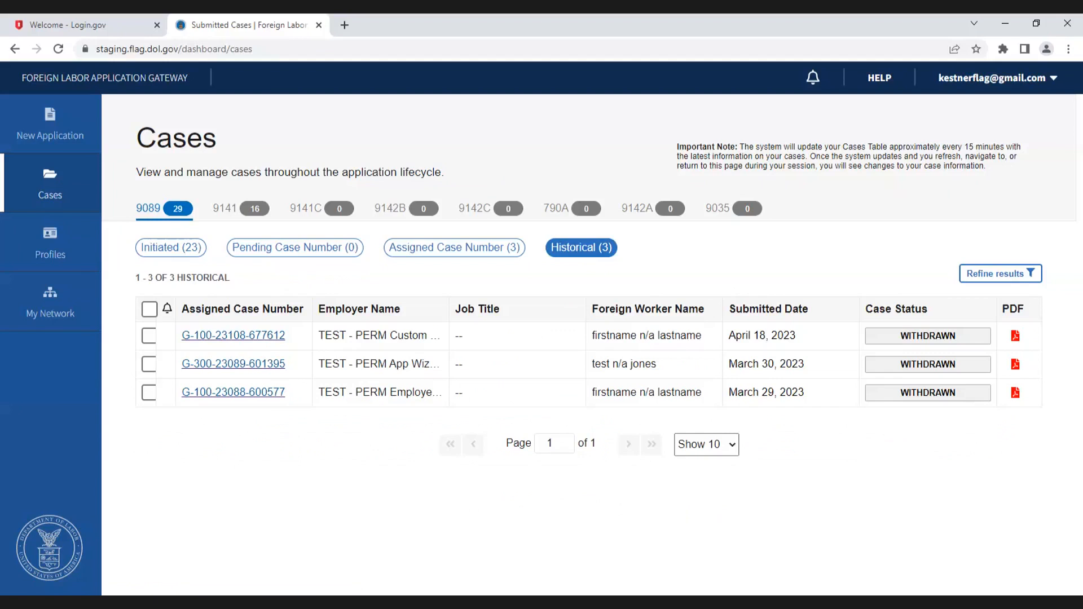
Step: Go to the FLAG home page and open the Support Contact page to review the Technical Help Request Form
click(55, 25)
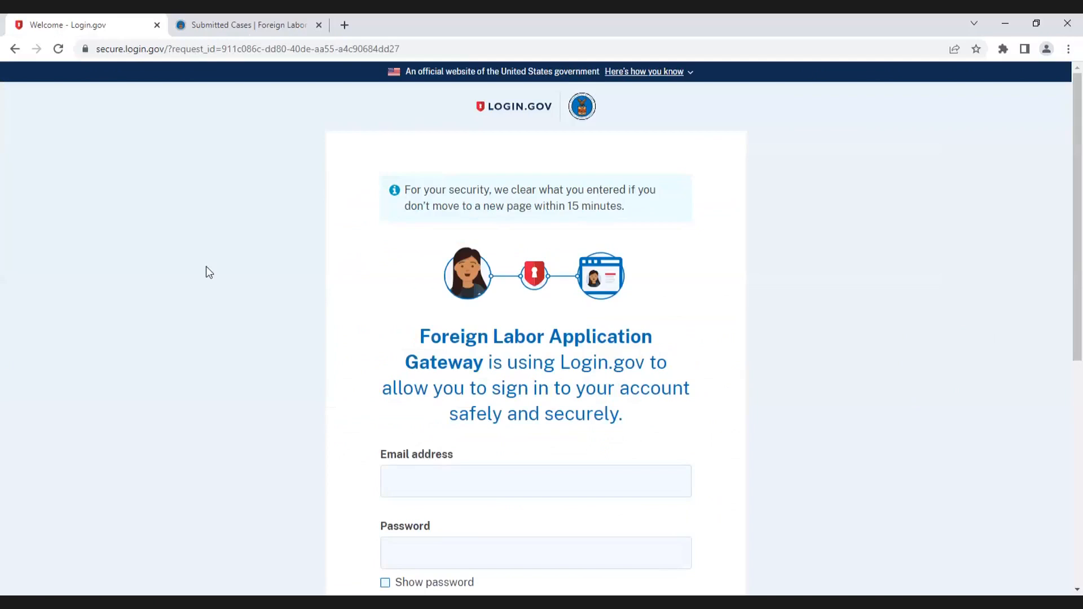
click(15, 49)
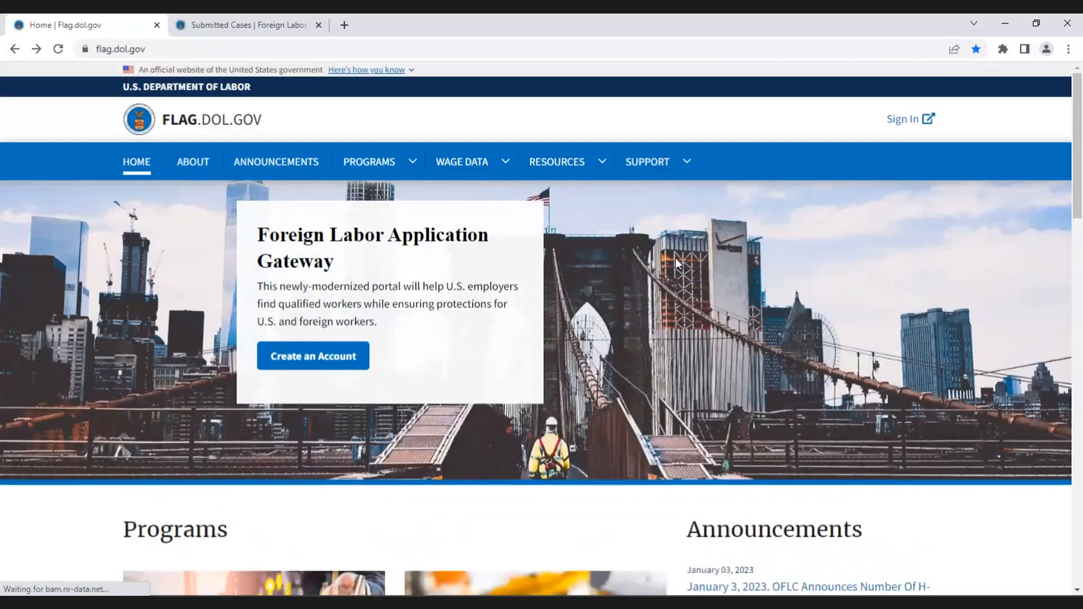
click(650, 162)
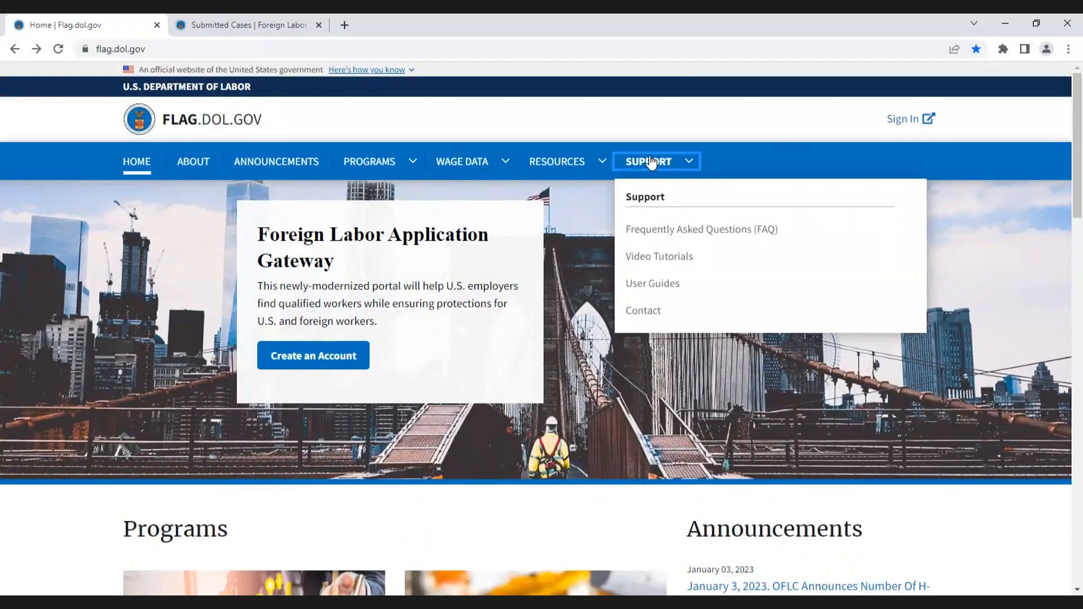
click(644, 310)
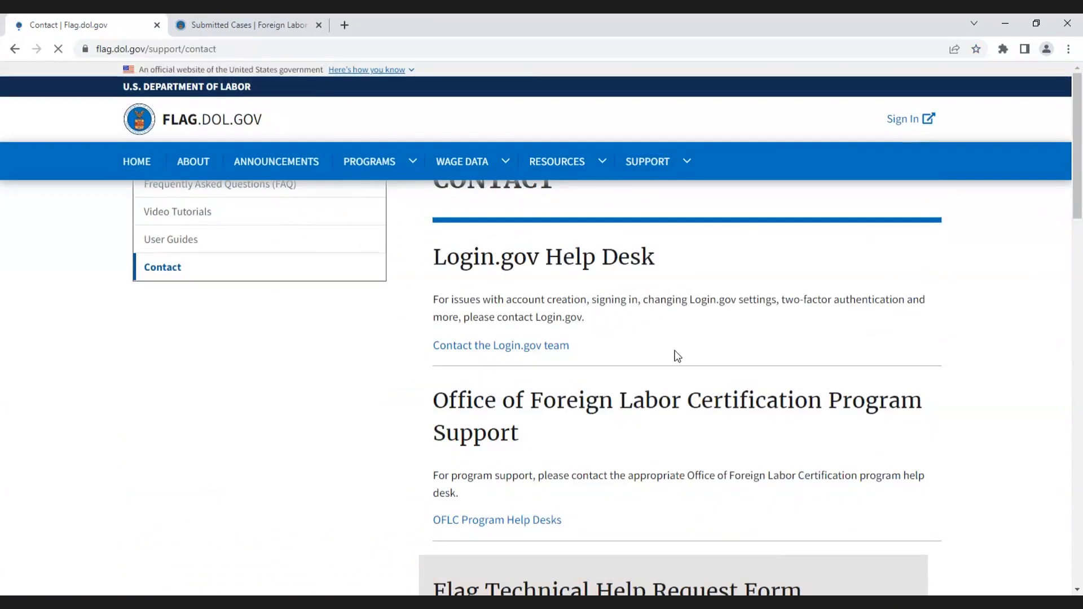
scroll(677, 367, down, 7)
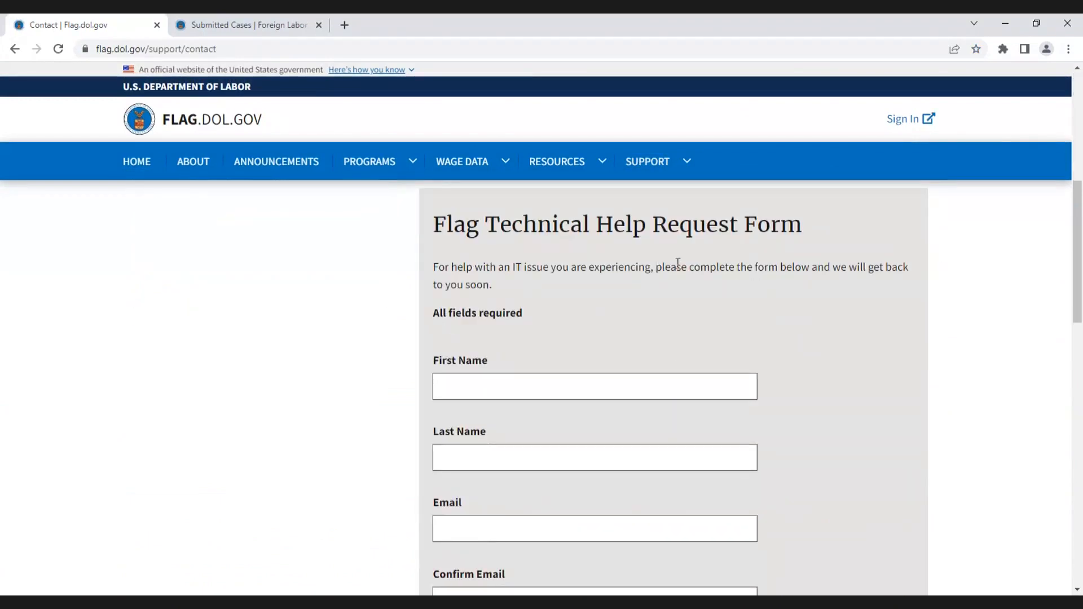
scroll(675, 291, down, 5)
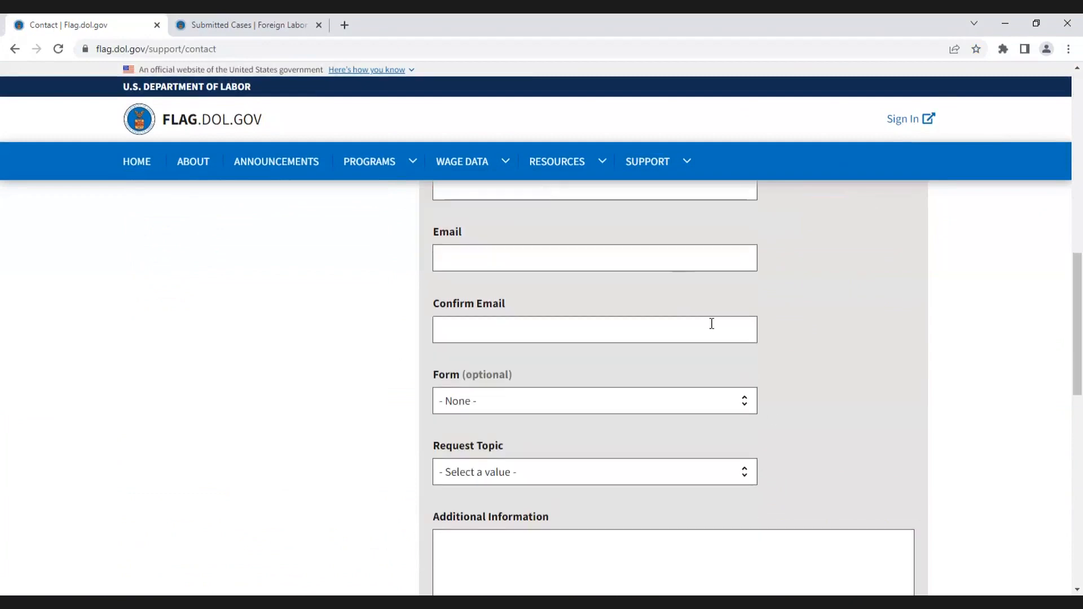
Step: In the Technical Help Request Form, set Form to Form ETA-9089 (Permanent Labor Certification) and Request Topic to Form Questions
scroll(713, 326, down, 1)
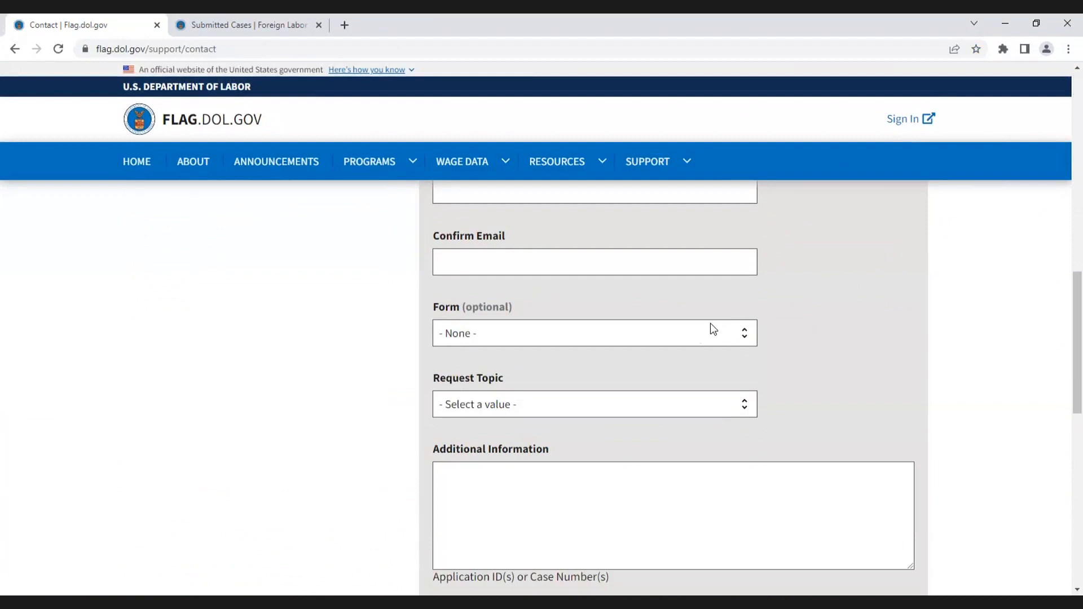
click(713, 329)
click(527, 469)
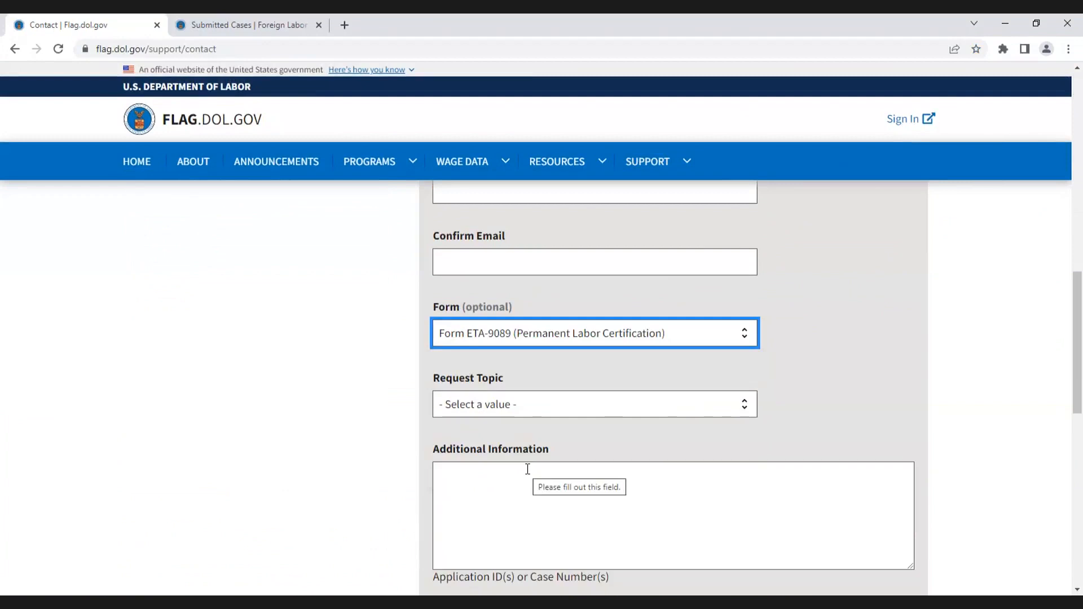
click(535, 405)
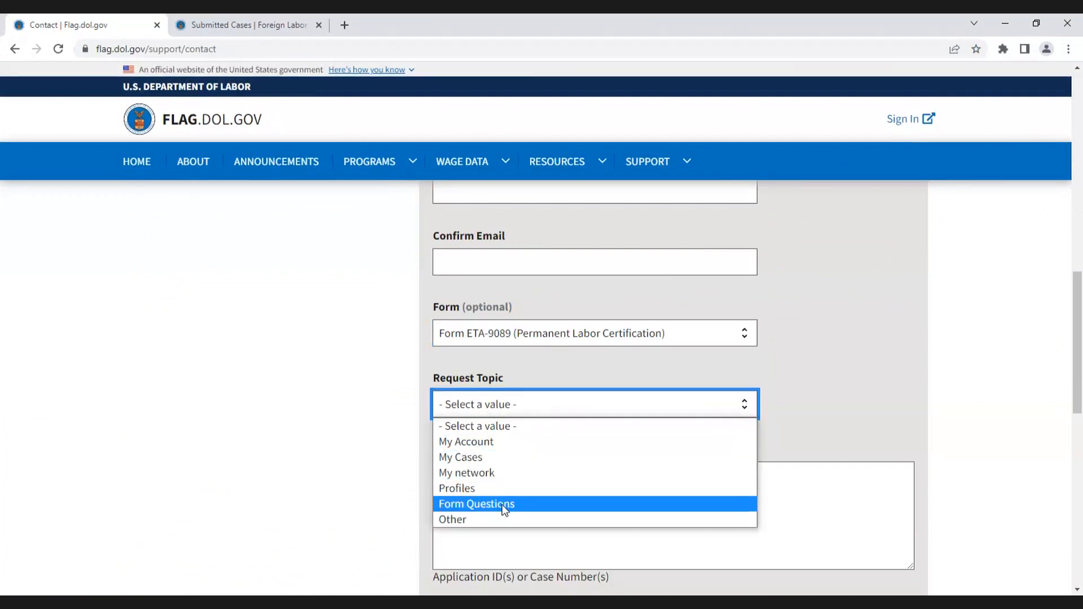
click(505, 504)
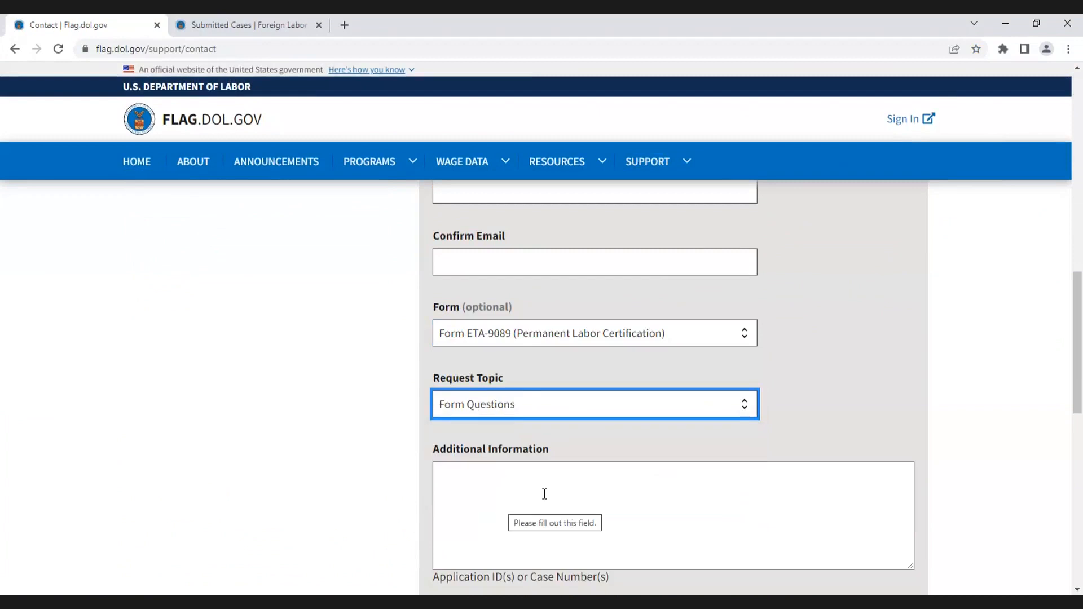
scroll(545, 494, down, 3)
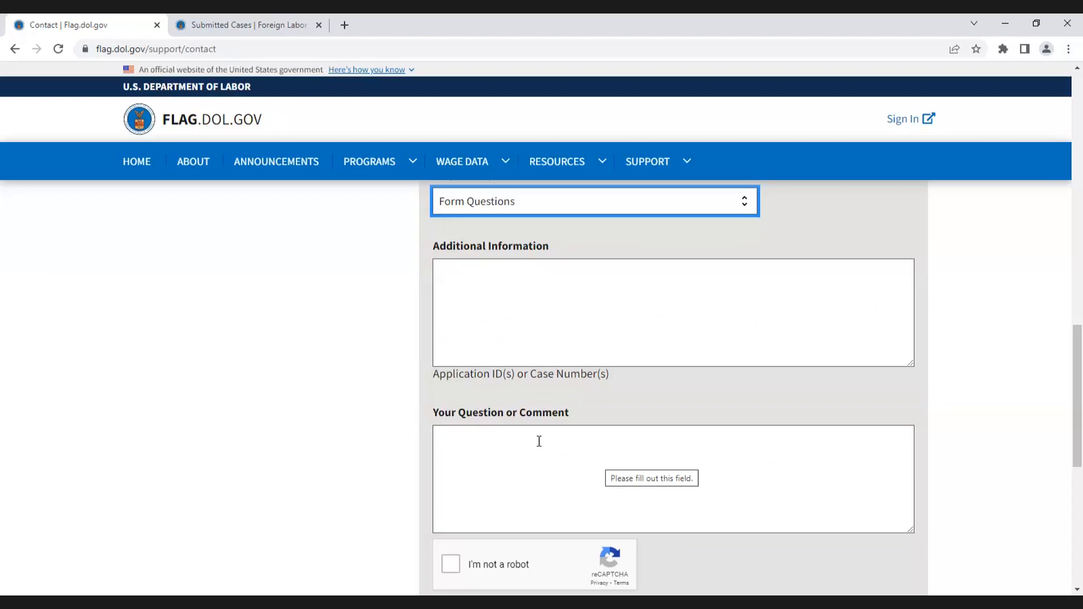
scroll(675, 421, down, 3)
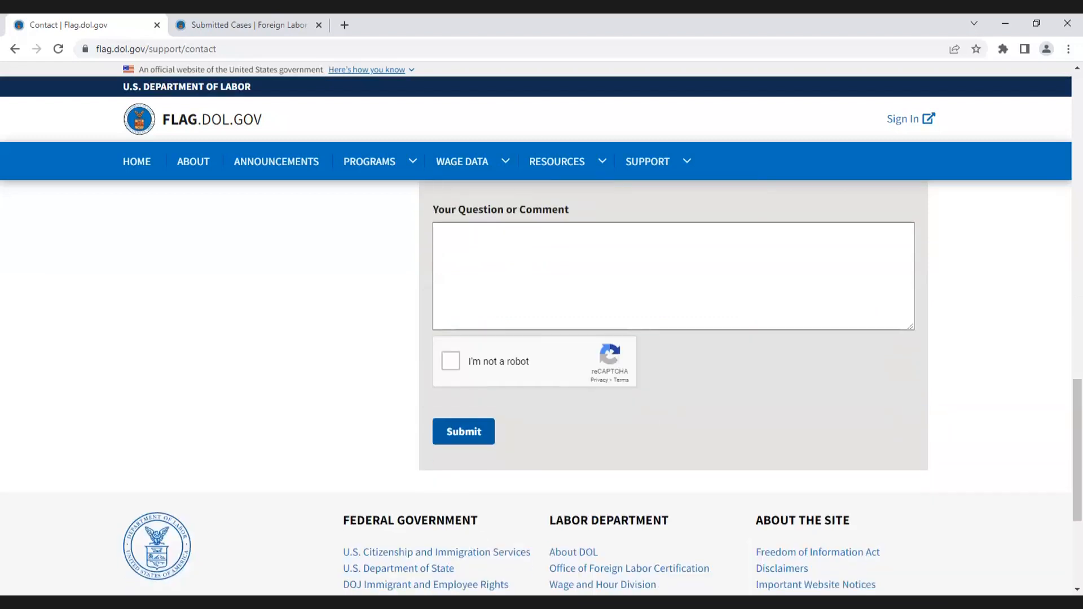